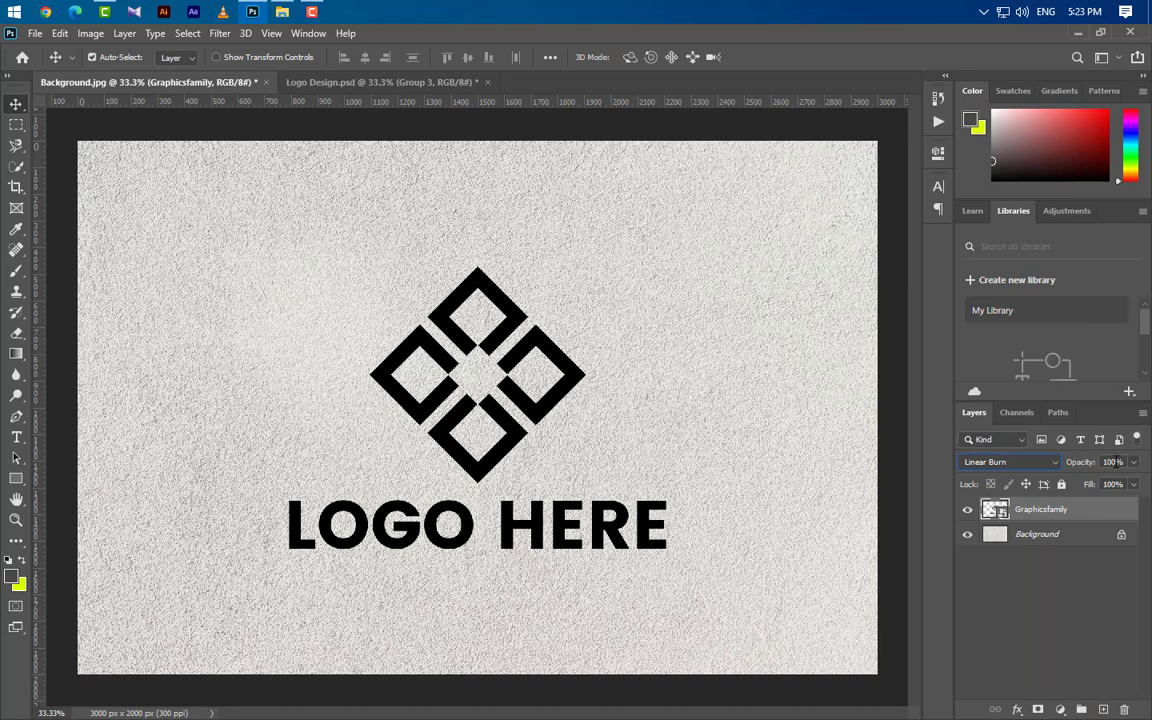
- Set the Graphicsfamily layer's opacity to 90% and its fill to 75%
click(1115, 462)
text(90)
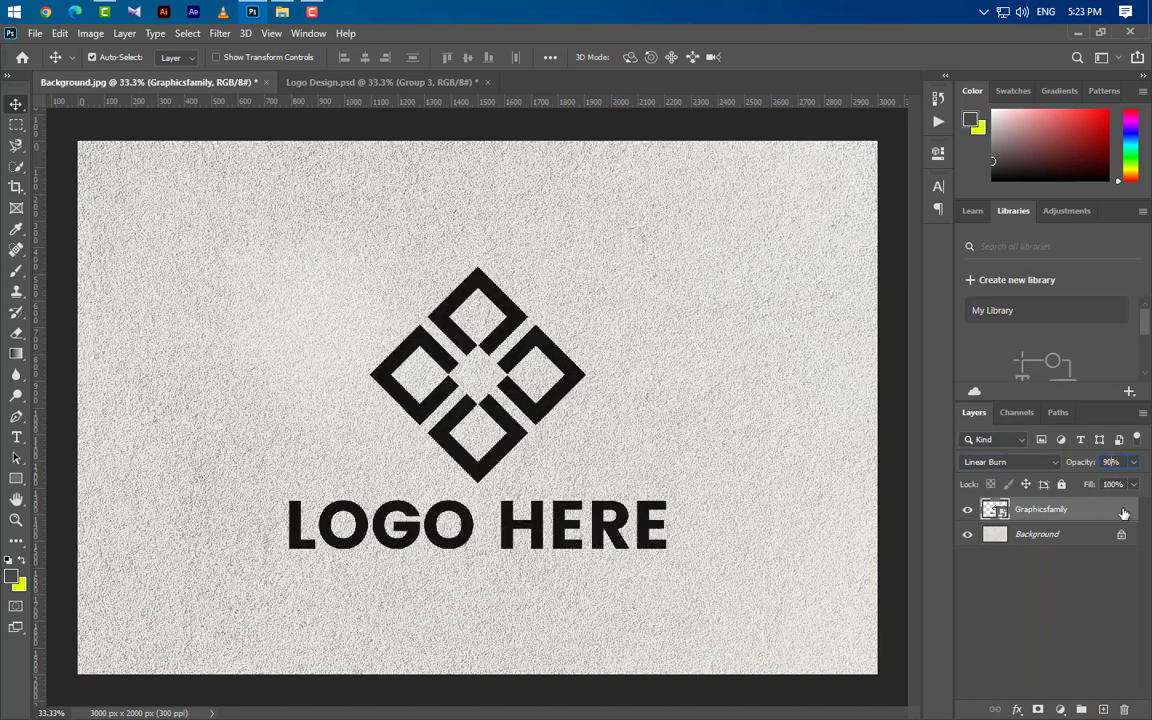
click(1114, 485)
text(75)
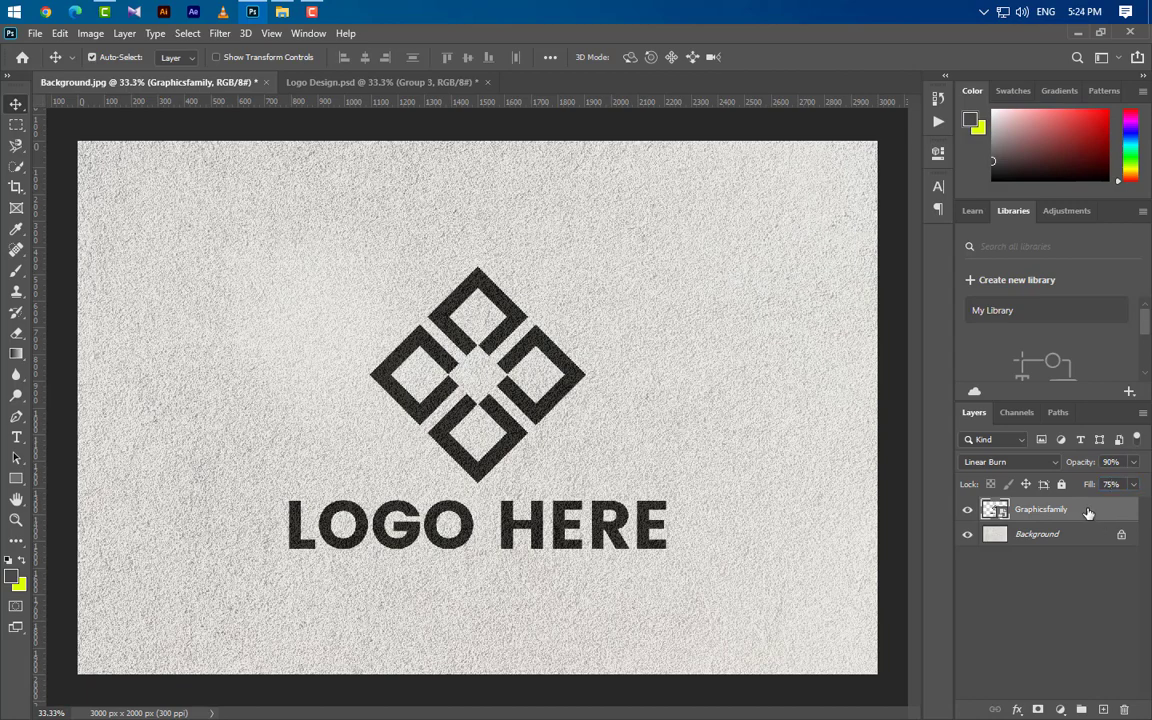
- Add a Bevel & Emboss effect to the Graphicsfamily layer with the Inner Bevel style
right_click(1088, 512)
click(912, 48)
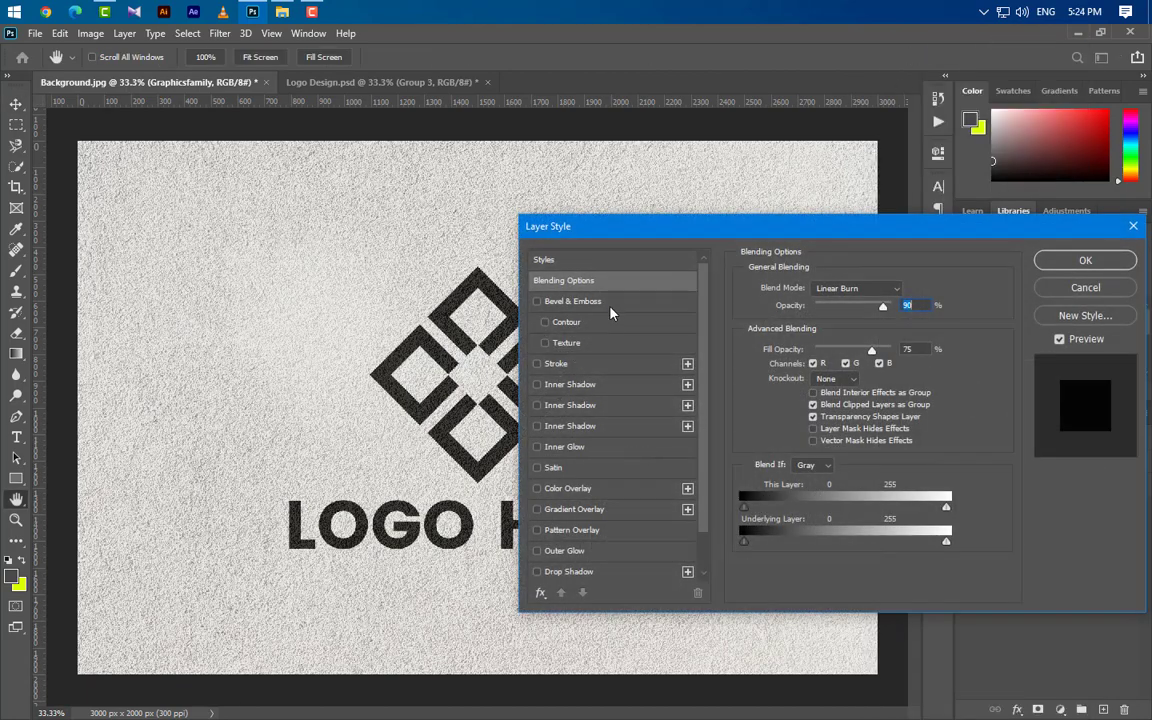
click(610, 302)
click(852, 289)
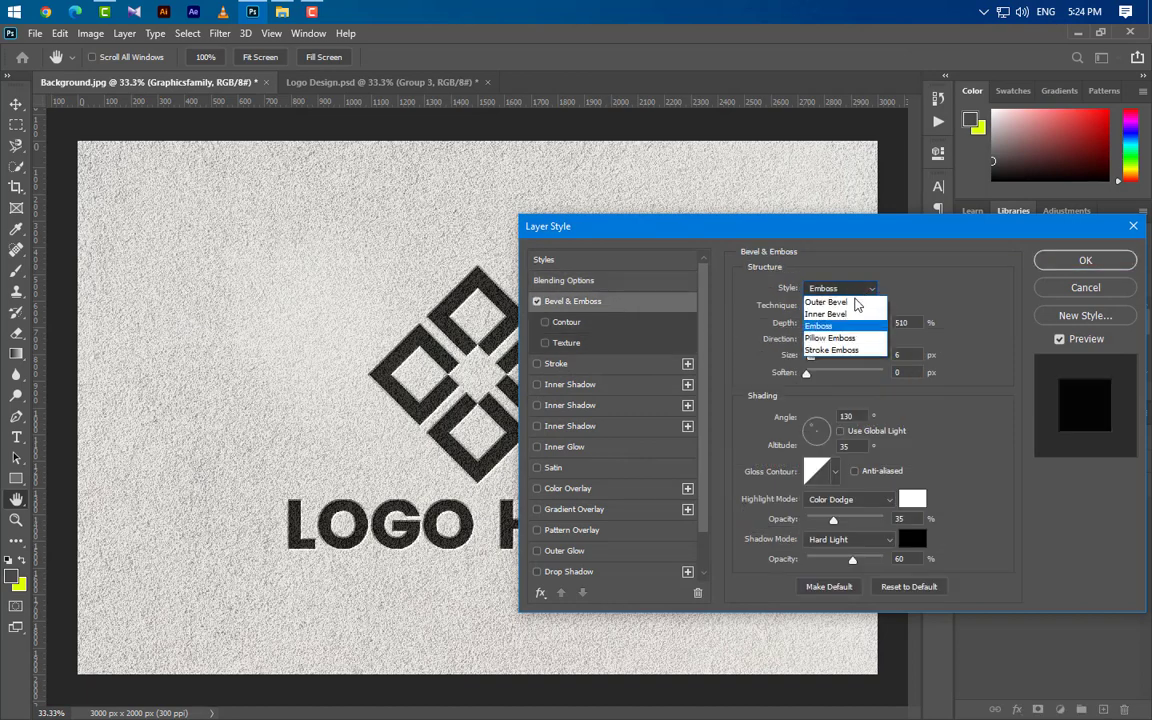
click(849, 315)
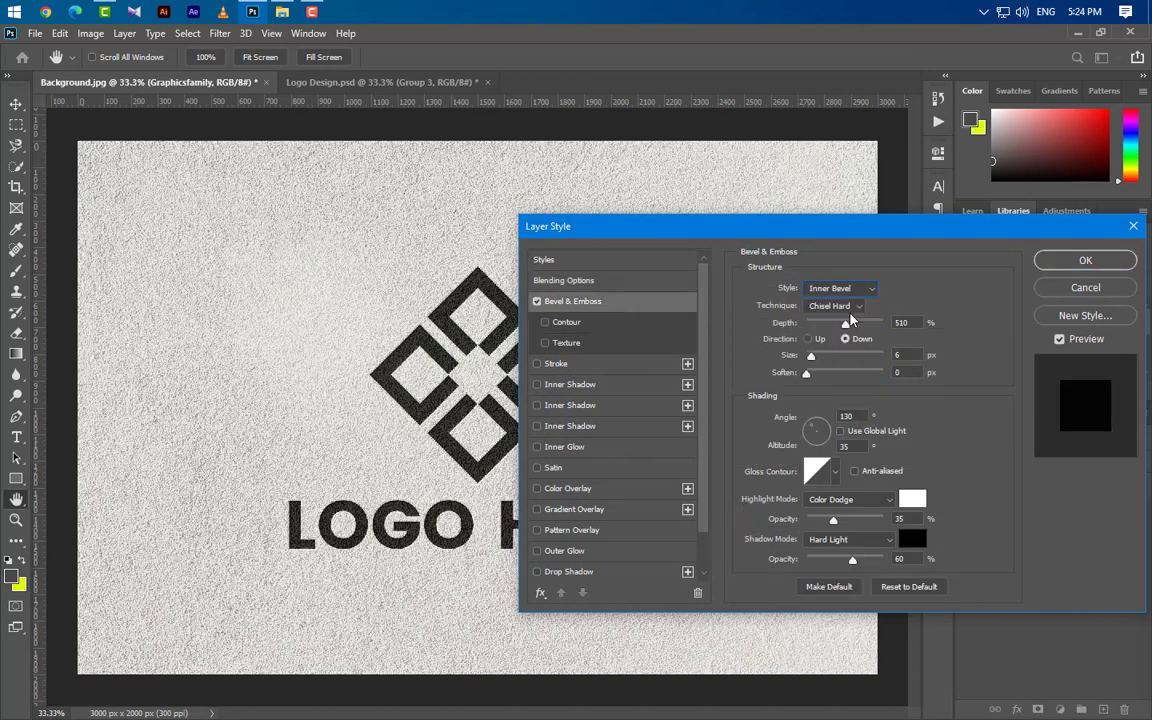
- Set the bevel structure to Smooth technique, 1000% depth, Up direction and 3 px size
click(846, 306)
click(840, 319)
double_click(905, 322)
text(1000)
click(807, 339)
drag(904, 356, 866, 353)
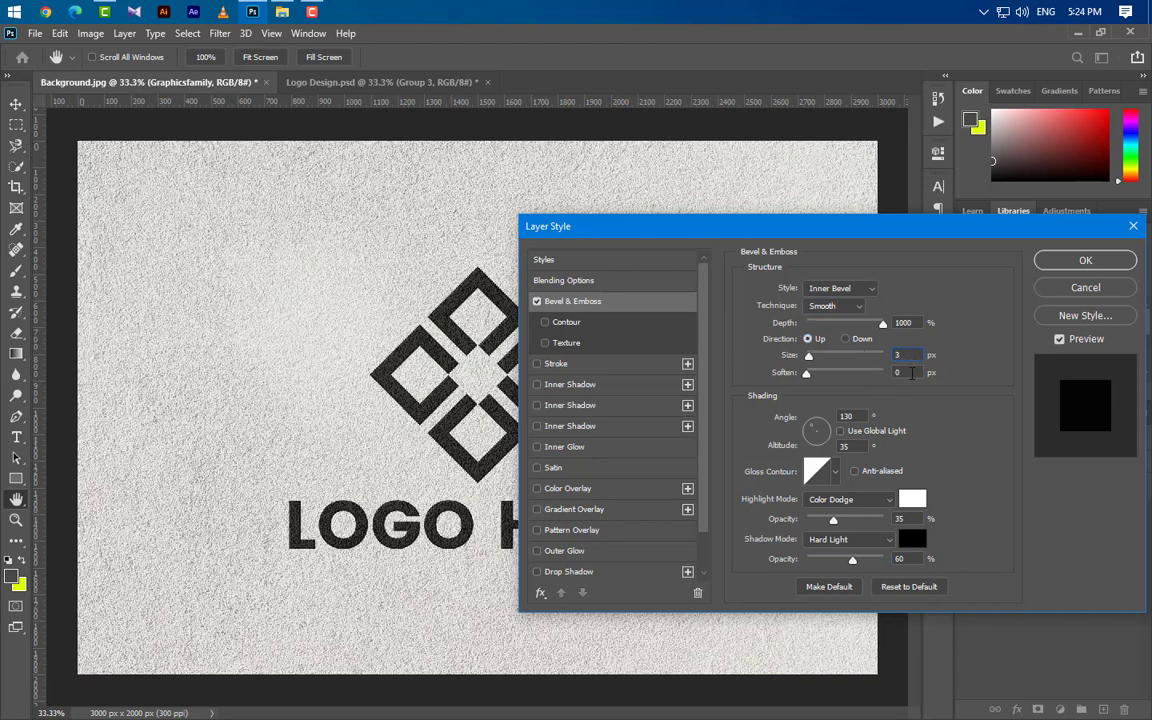
text(3)
- Set the bevel shading angle to 90° and altitude to 30°, with an anti-aliased gloss contour
key(Tab)
key(Tab)
text(90)
drag(857, 447, 810, 448)
text(30)
click(854, 471)
- Set the bevel highlight to Screen mode at 30% opacity, keeping its white color
click(864, 509)
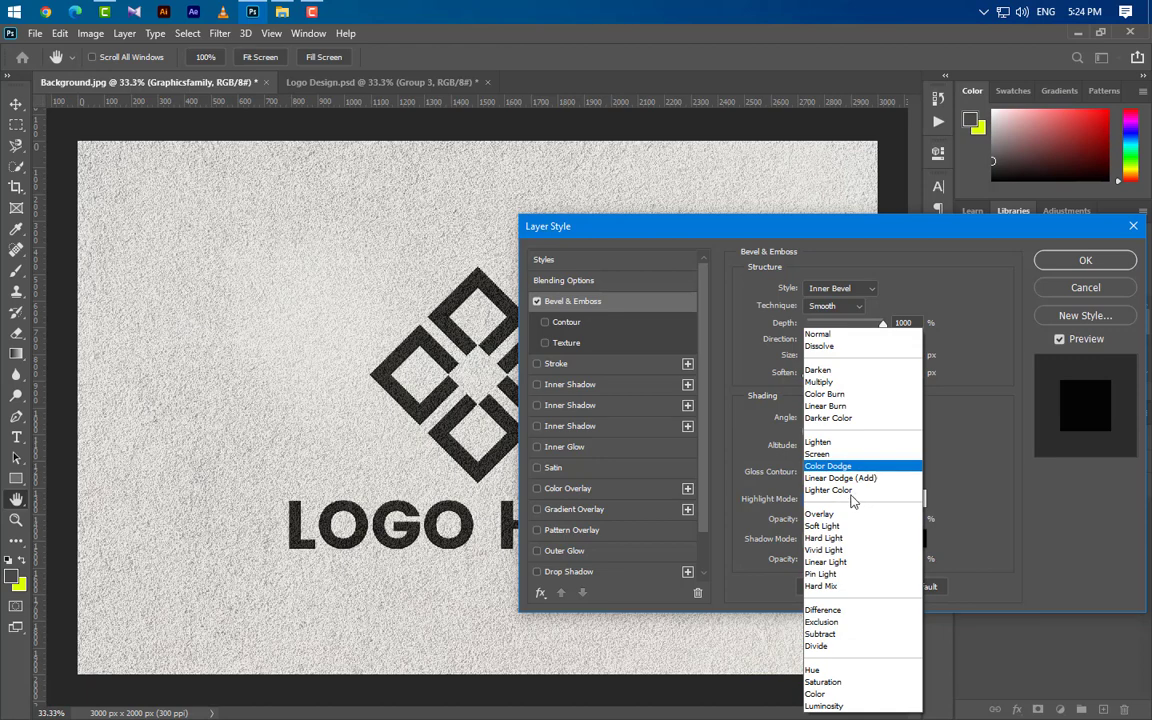
click(834, 456)
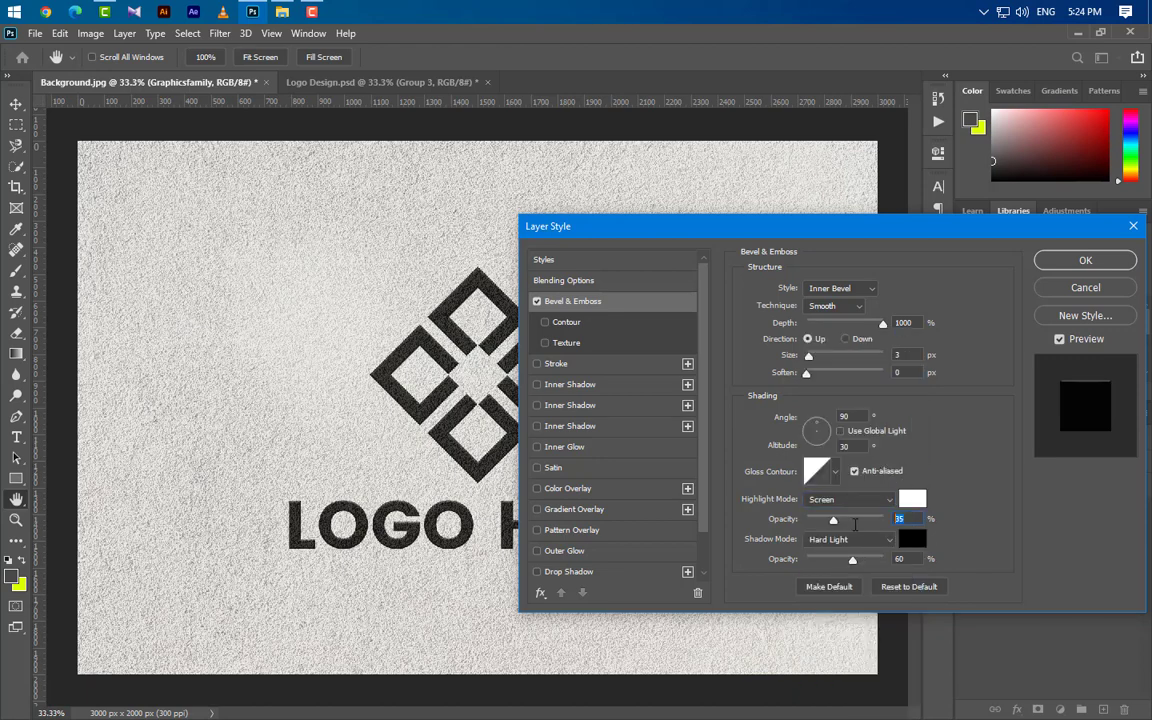
click(911, 499)
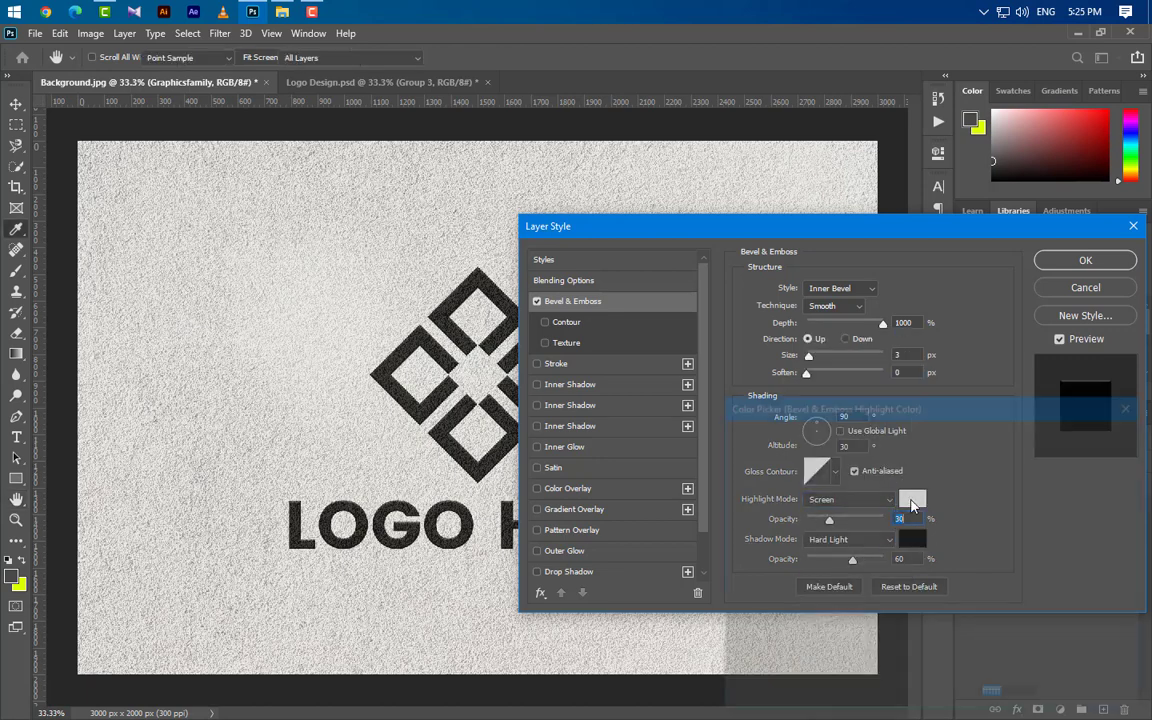
click(1091, 436)
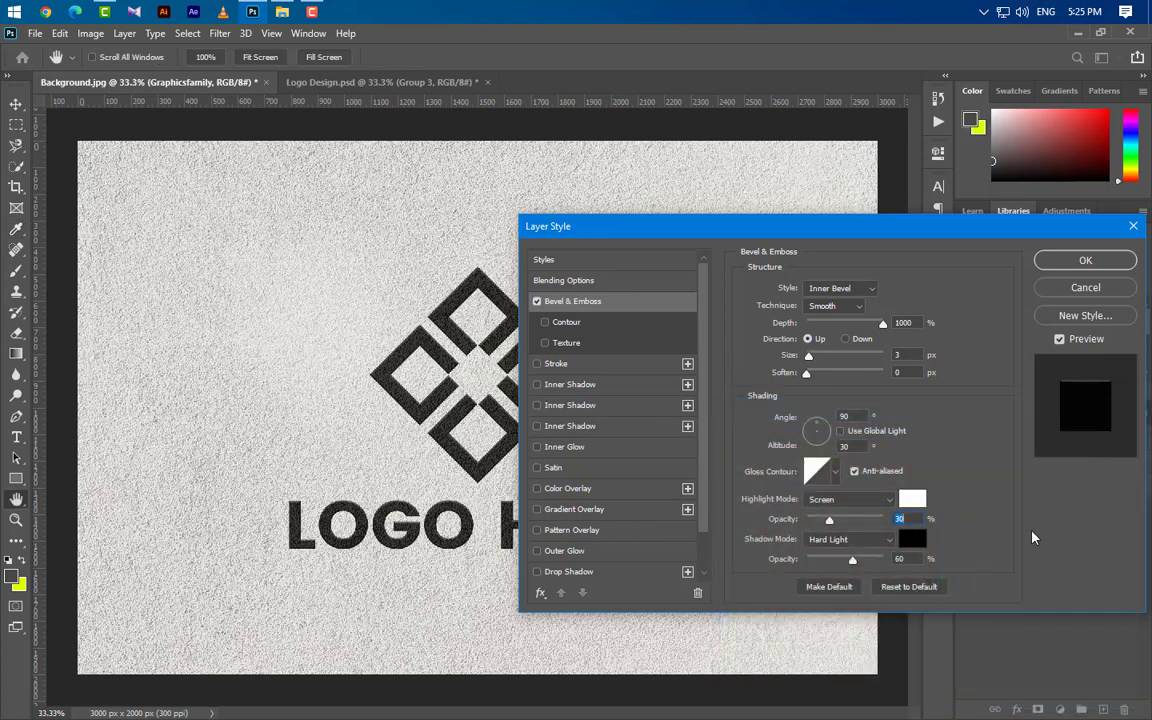
- Set the bevel shadow to Multiply mode at 60% opacity, keeping its color at 000000
click(862, 540)
click(780, 352)
drag(909, 560, 820, 570)
text(6)
click(911, 540)
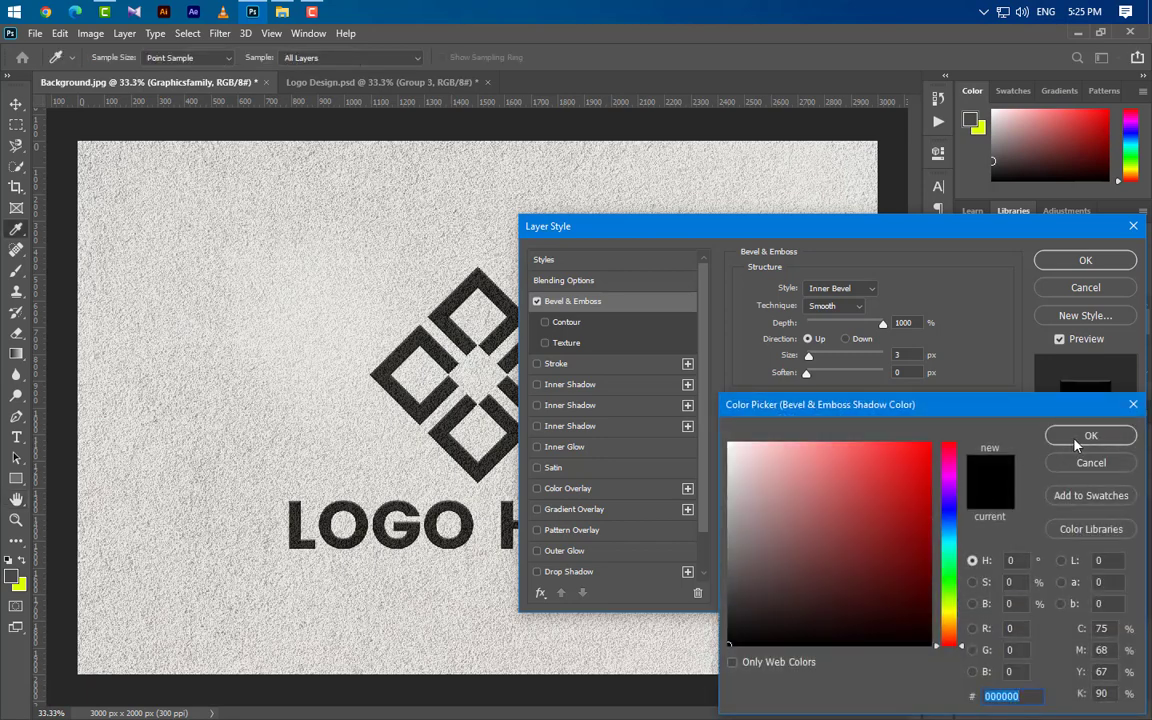
click(1089, 436)
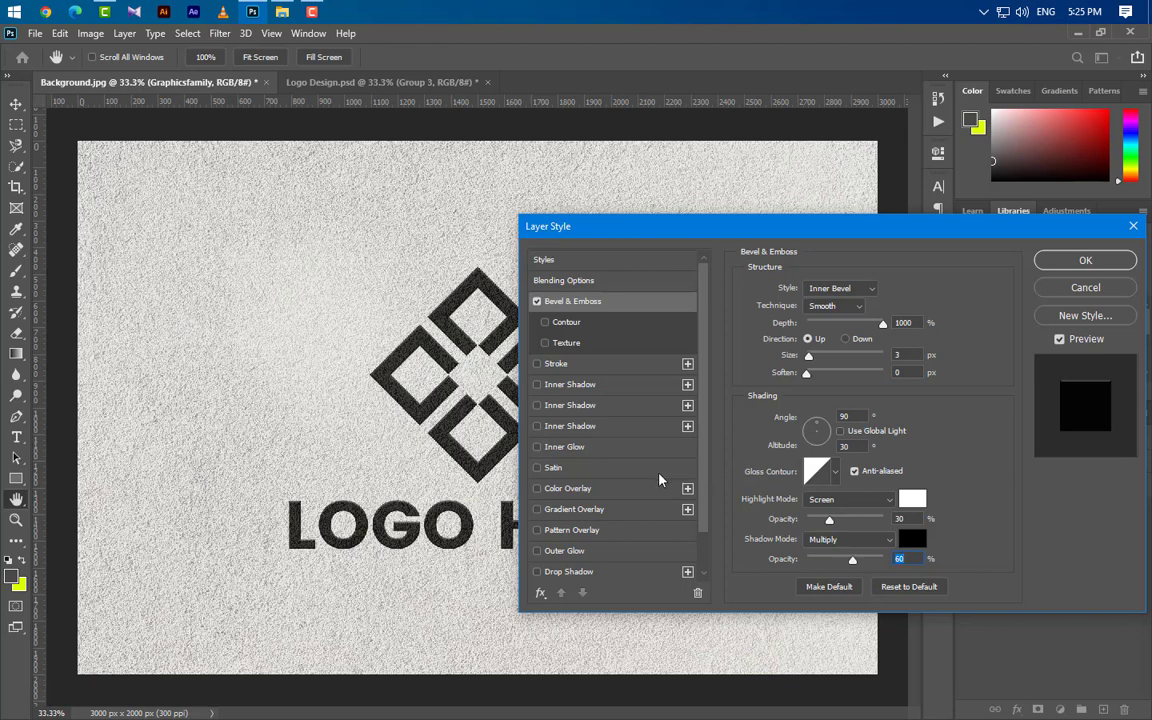
- Add a Color Overlay with color 000000 and apply the layer style to the logo
click(604, 490)
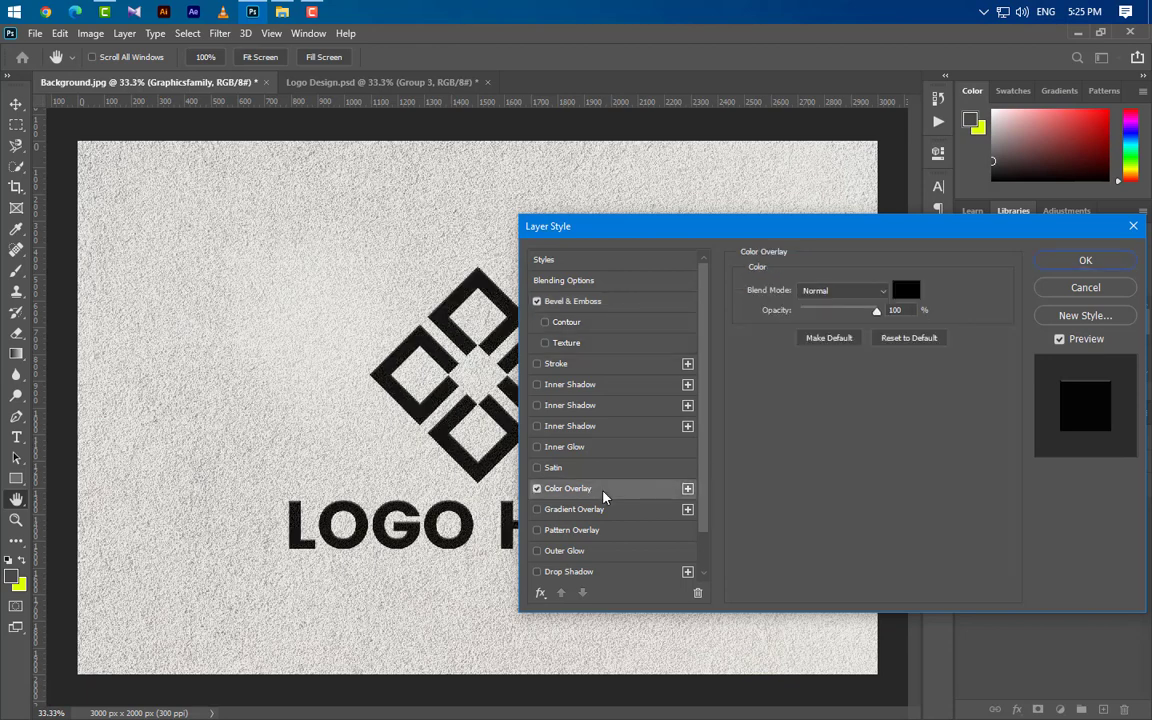
click(905, 290)
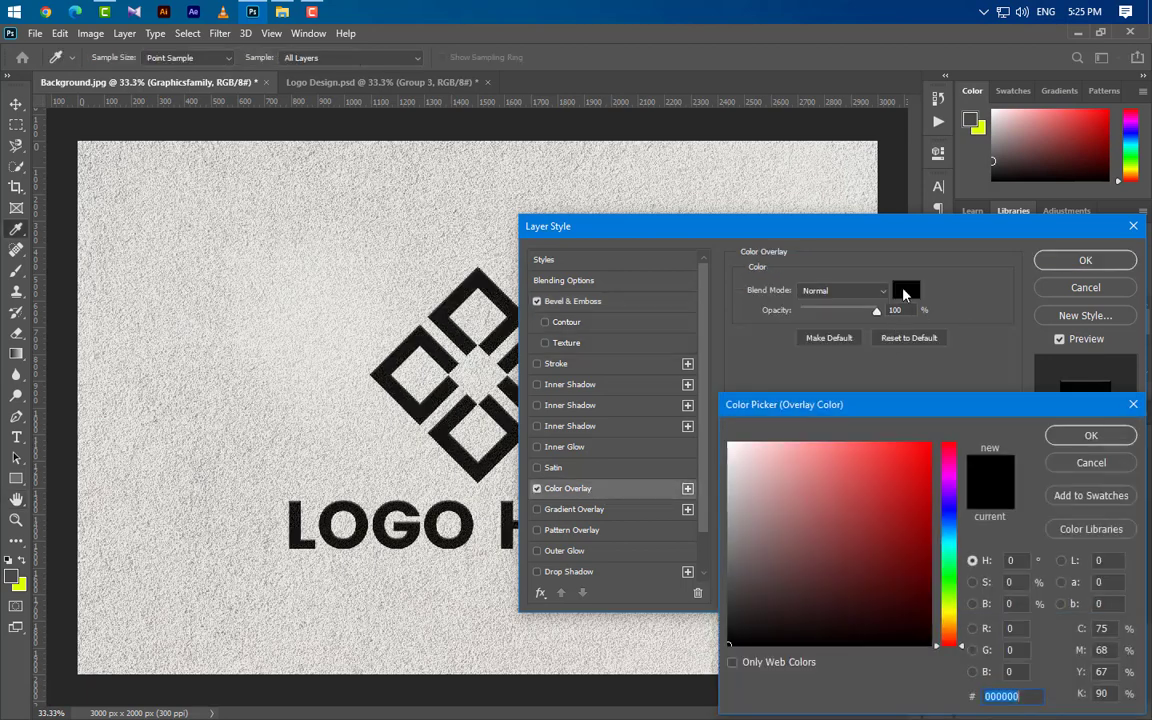
click(1091, 435)
click(1085, 260)
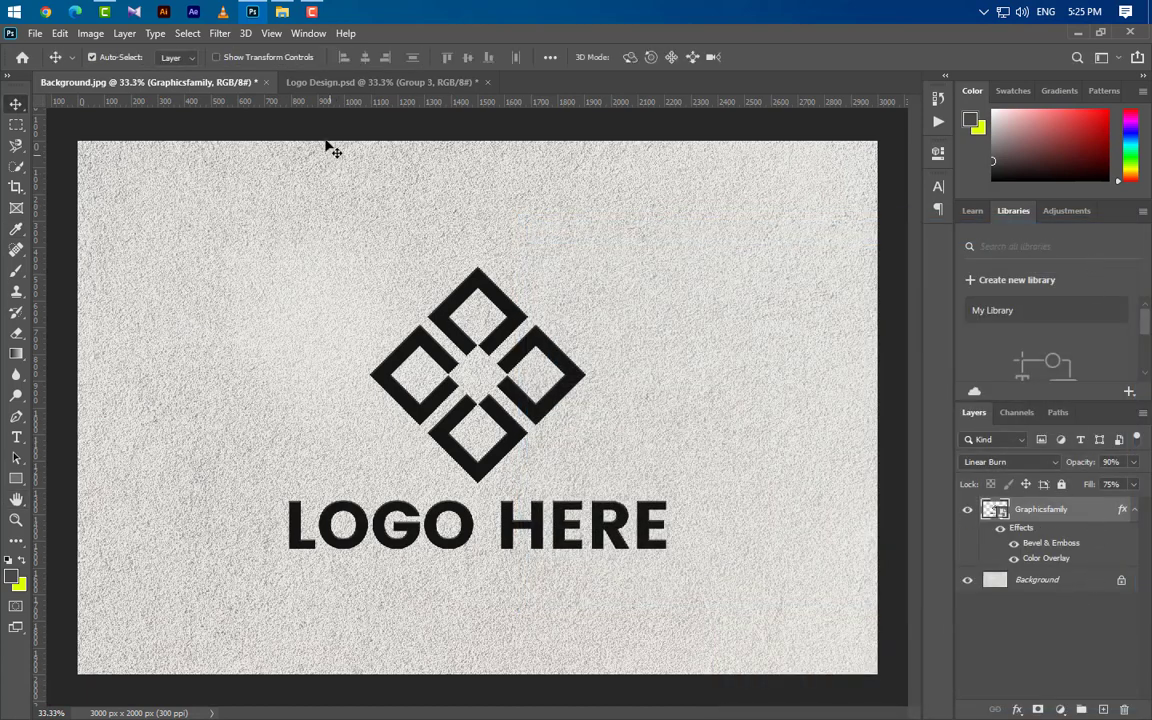
- Apply a Motion Blur filter to the logo layer with a distance of 50 pixels
click(228, 32)
mouse_move(316, 216)
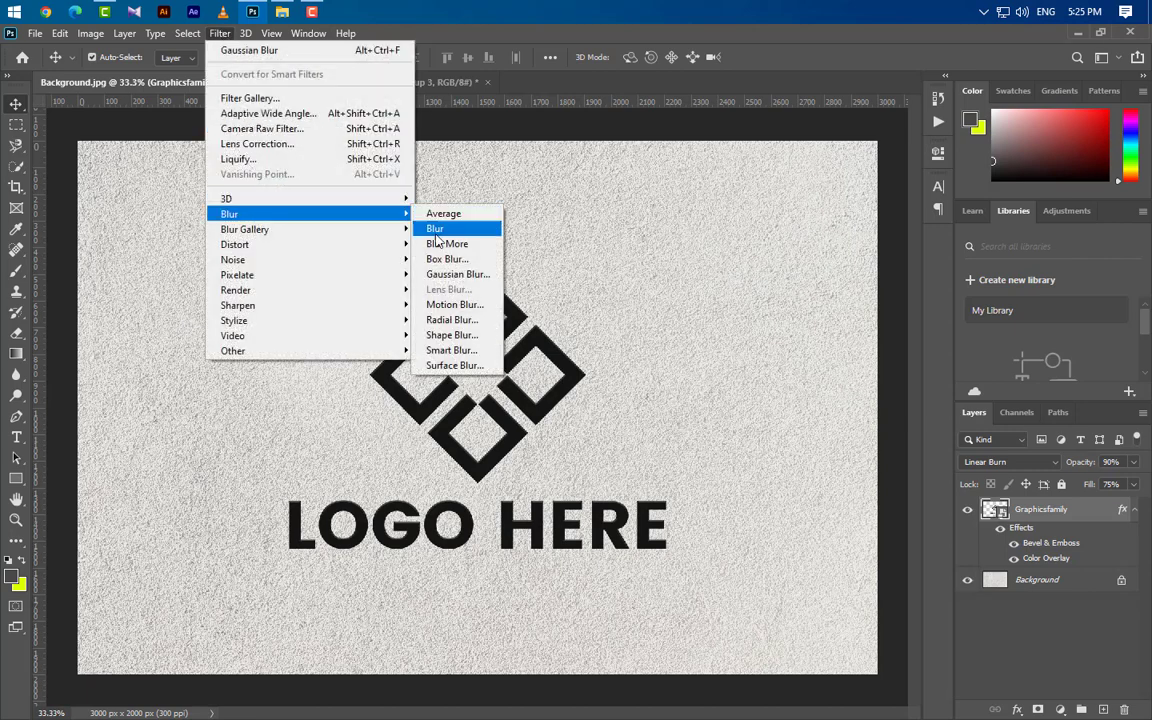
click(445, 304)
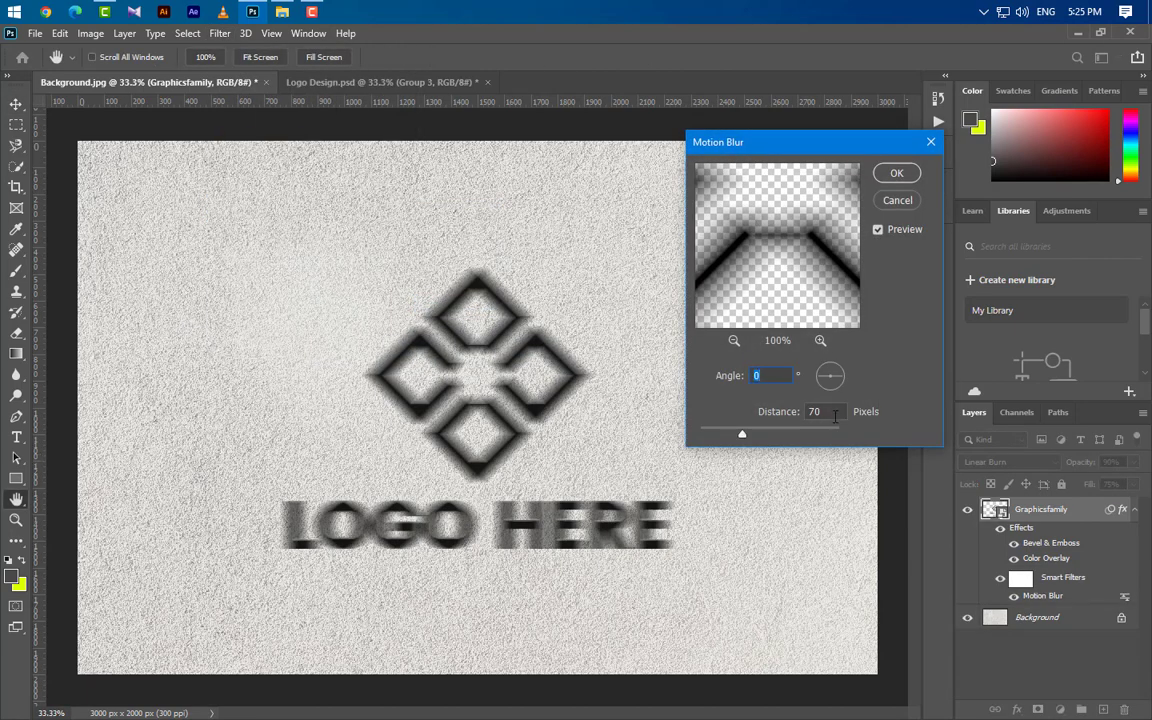
click(835, 413)
text(50)
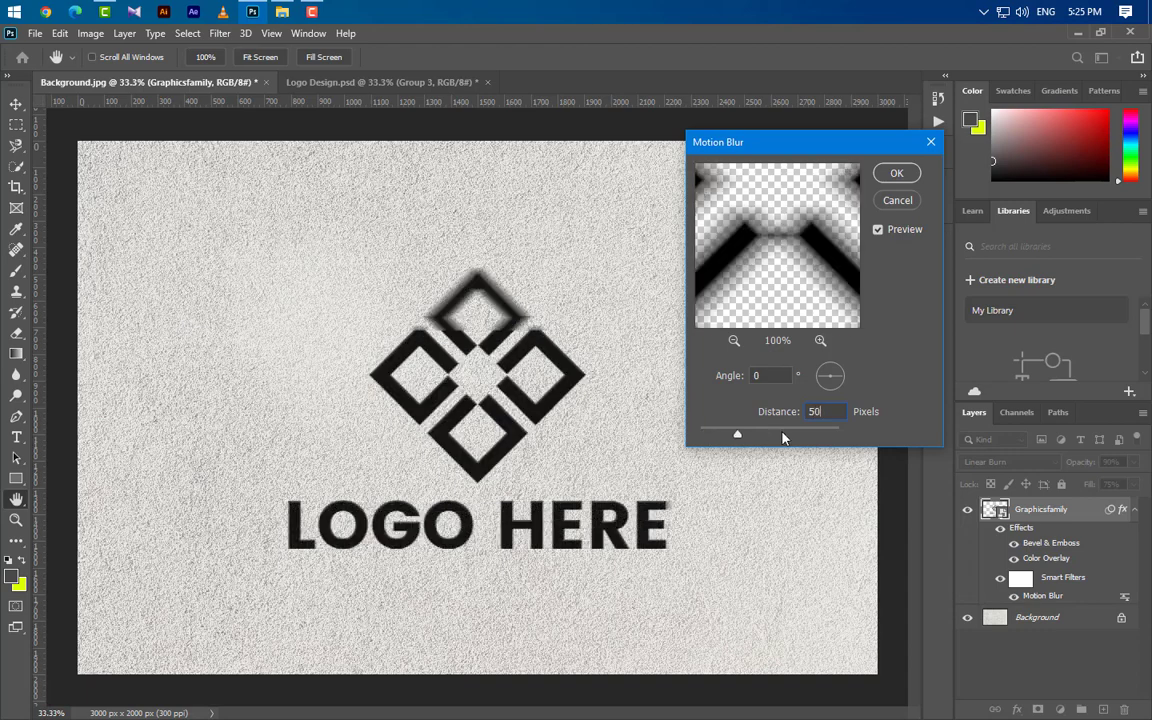
click(896, 173)
- Apply a Gaussian Blur filter to the logo layer with a radius of 6 pixels
click(220, 34)
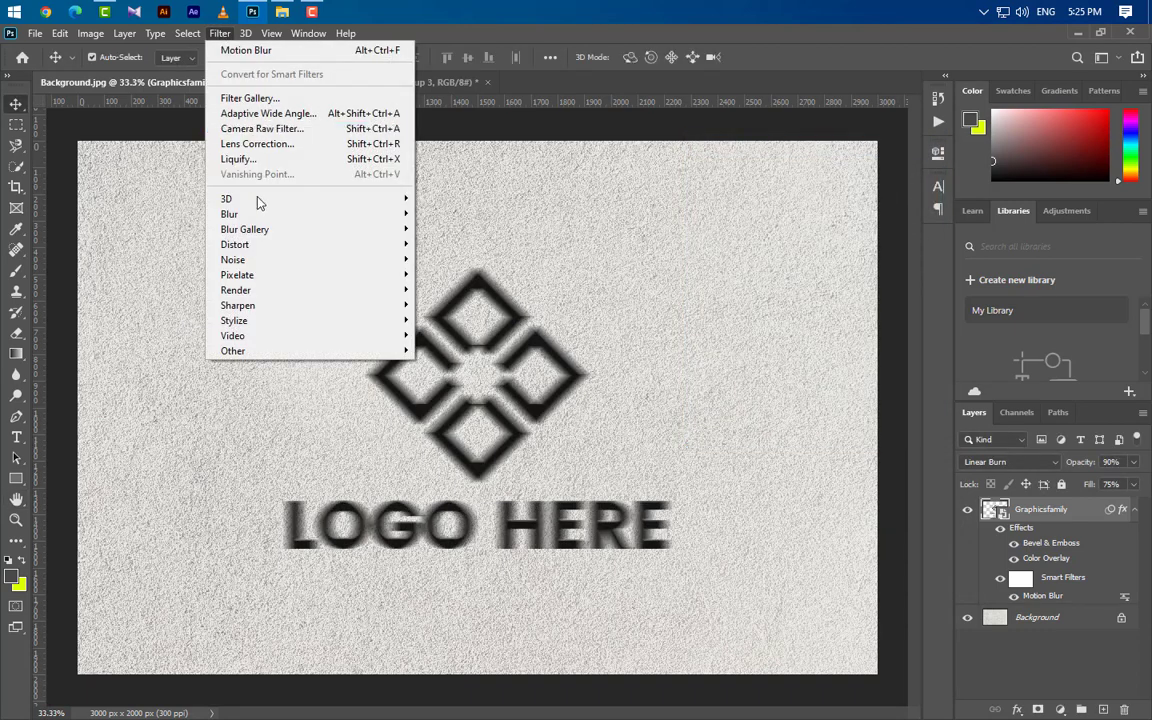
mouse_move(270, 214)
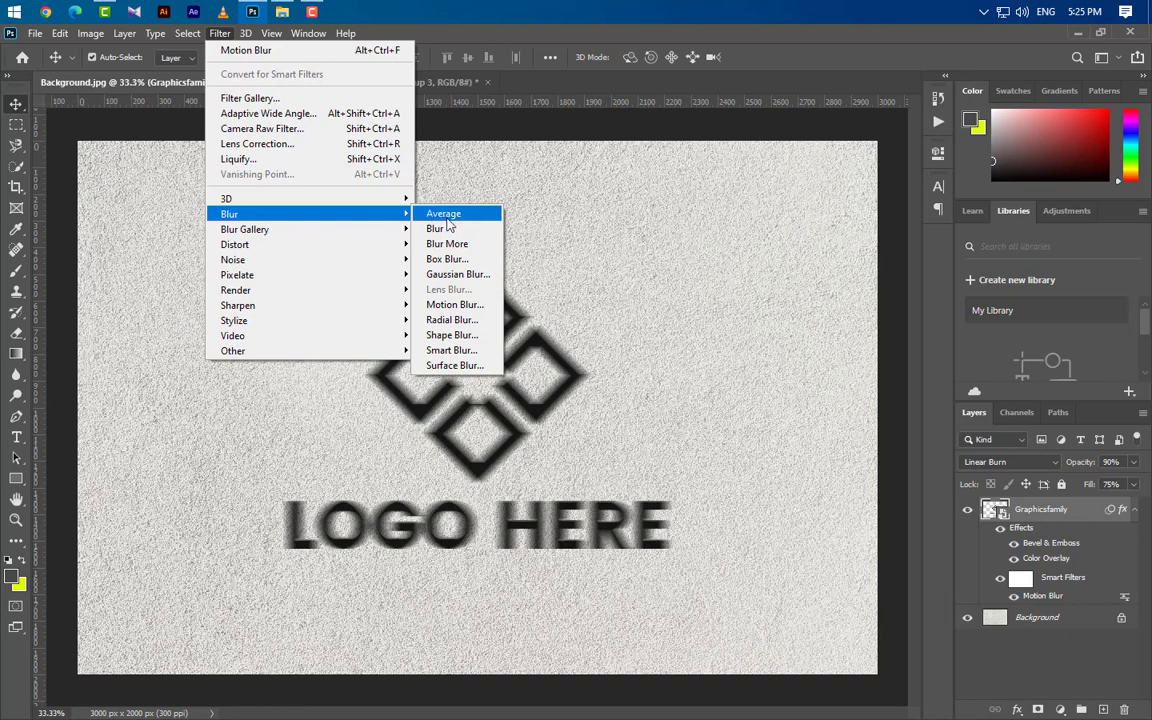
click(458, 278)
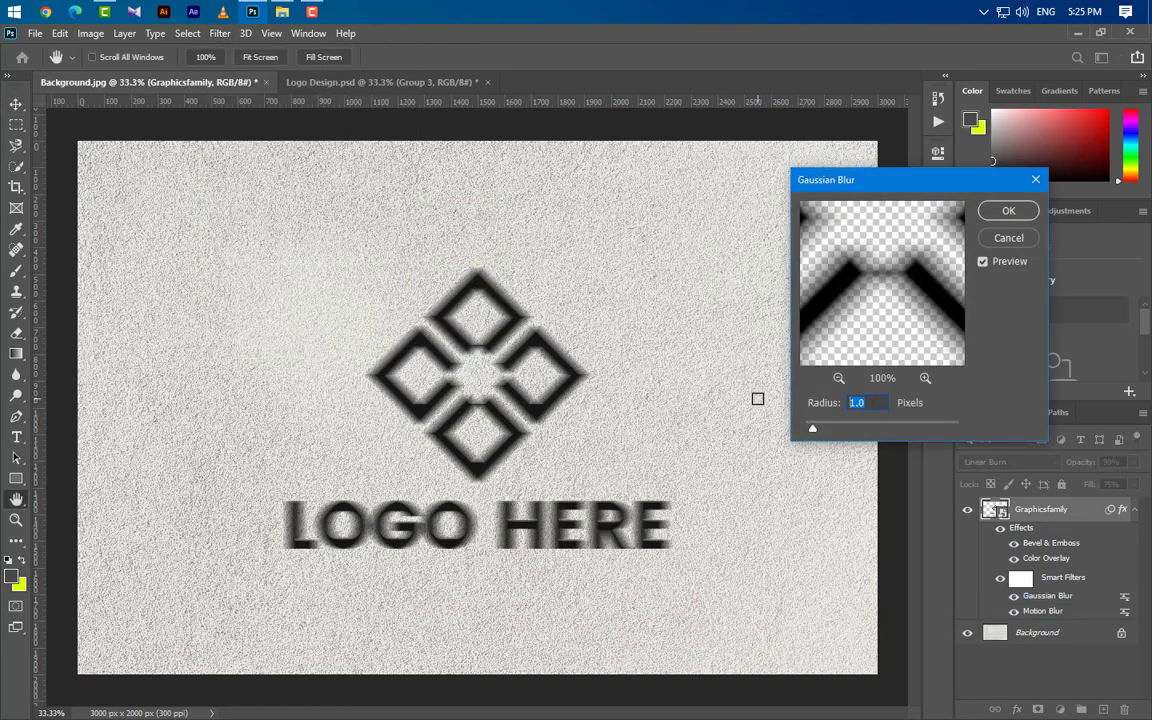
text(6)
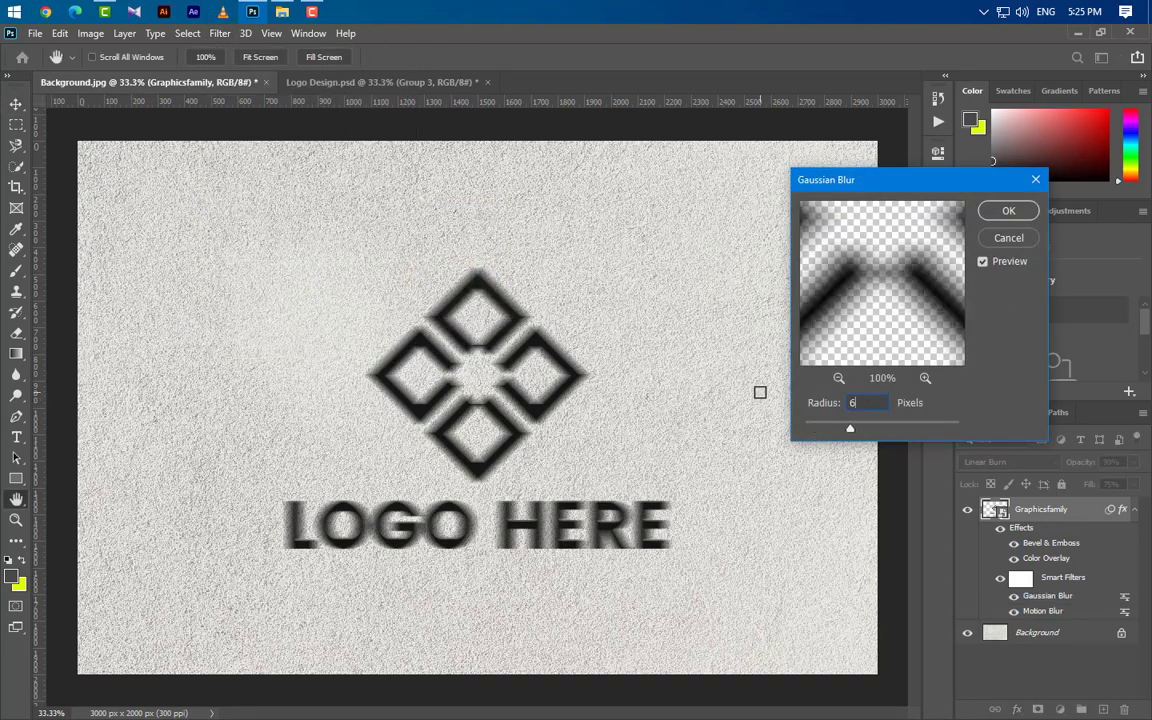
click(1008, 211)
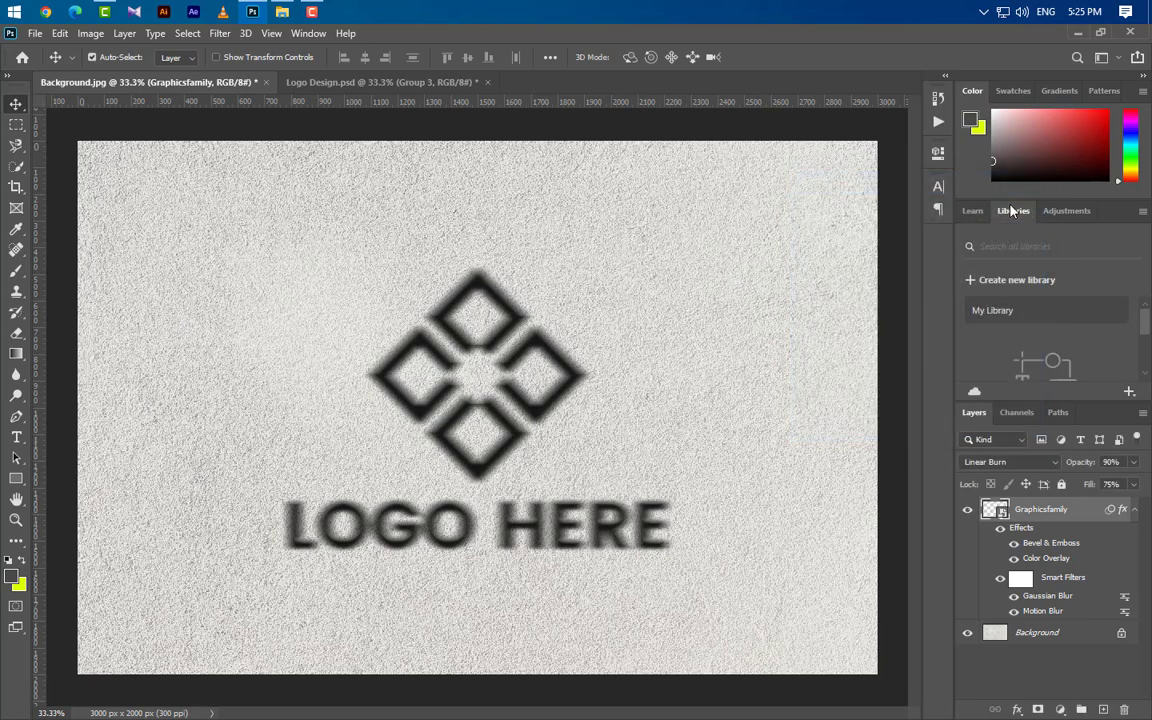
- Collapse the Graphicsfamily layer's effects list and duplicate the layer as Graphicsfamily copy
click(1136, 510)
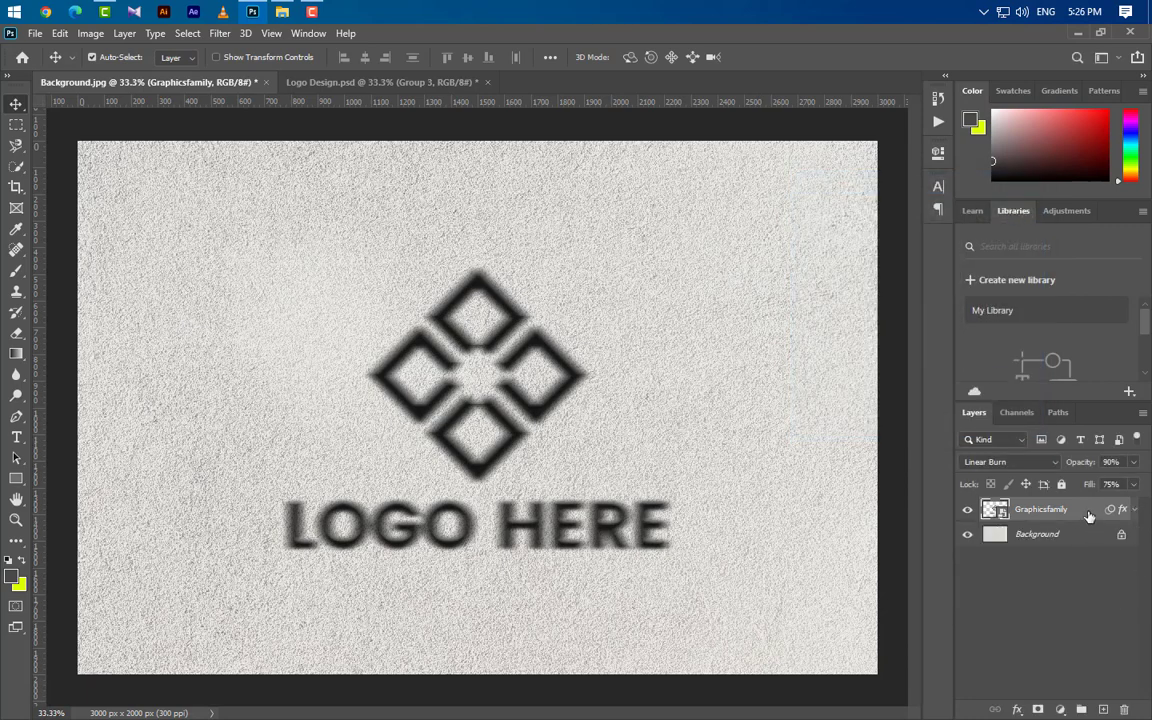
right_click(1089, 515)
click(900, 72)
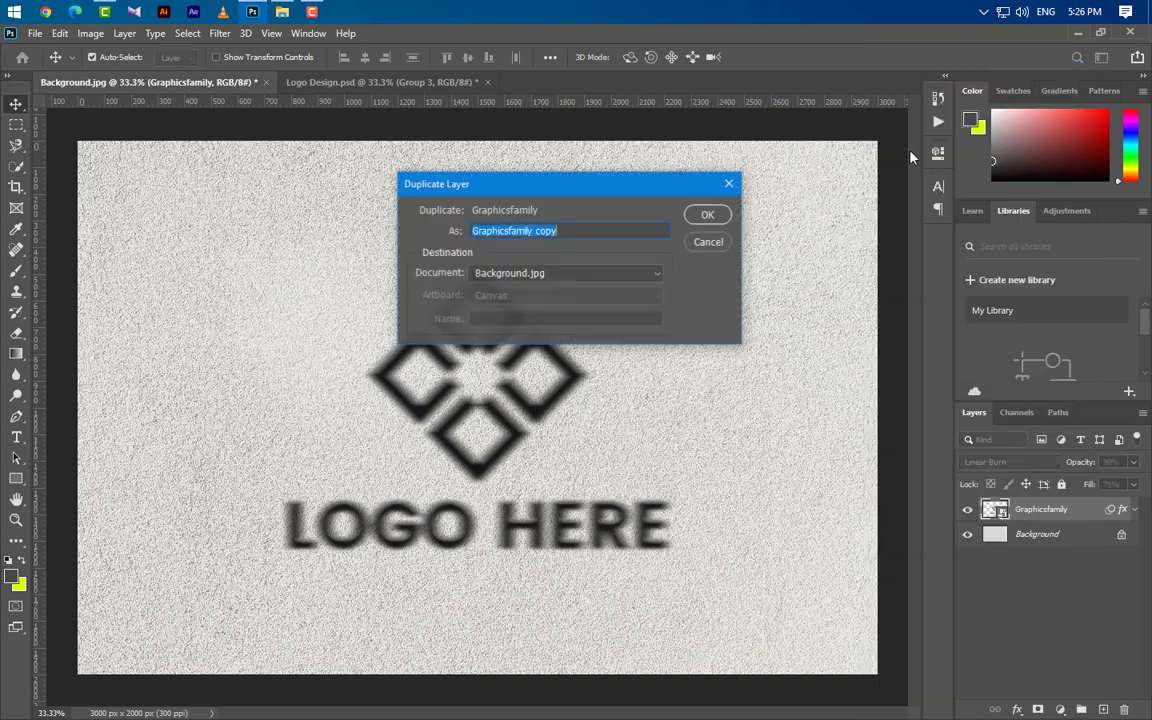
click(707, 214)
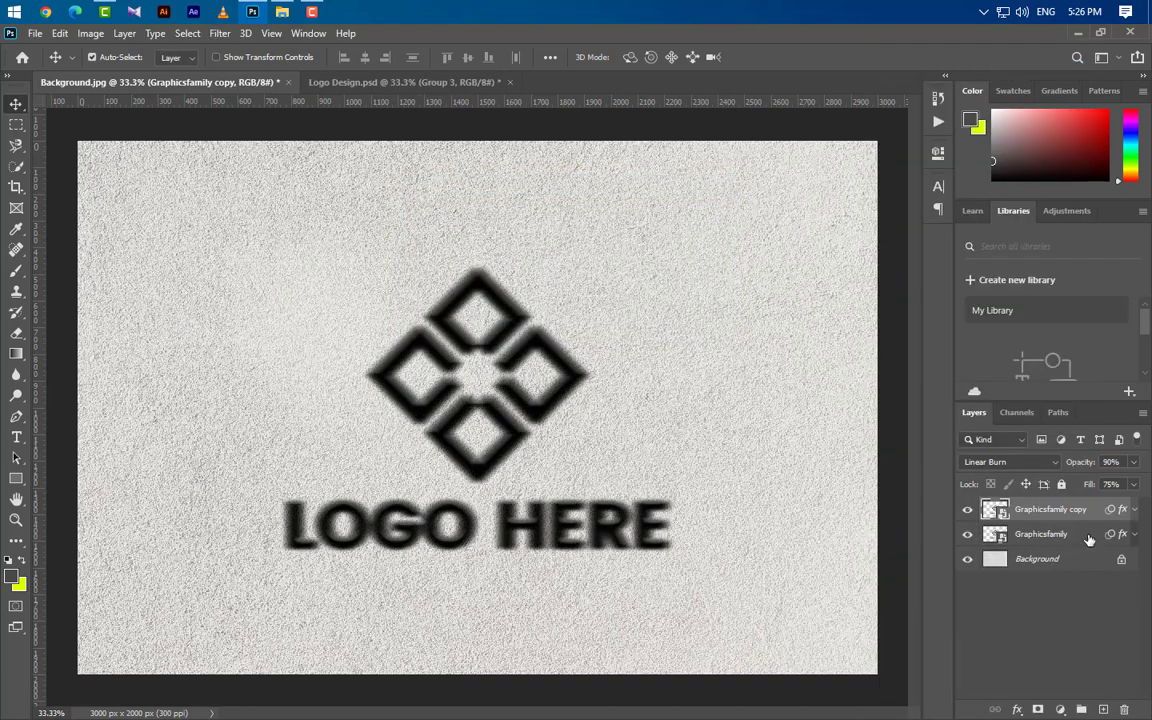
- Set the Graphicsfamily copy layer's opacity to 50% and its fill to 80%
click(1112, 461)
text(50)
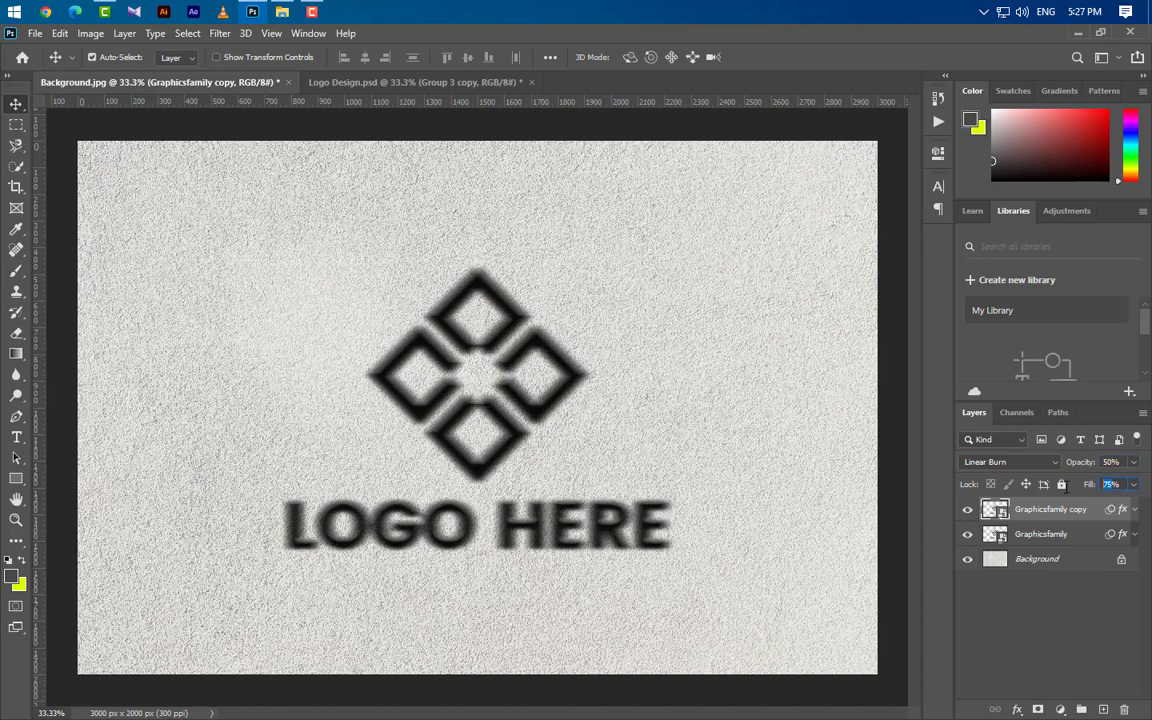
text(80)
- Change the Gaussian Blur smart filter radius on Graphicsfamily copy to 5 pixels
click(1133, 510)
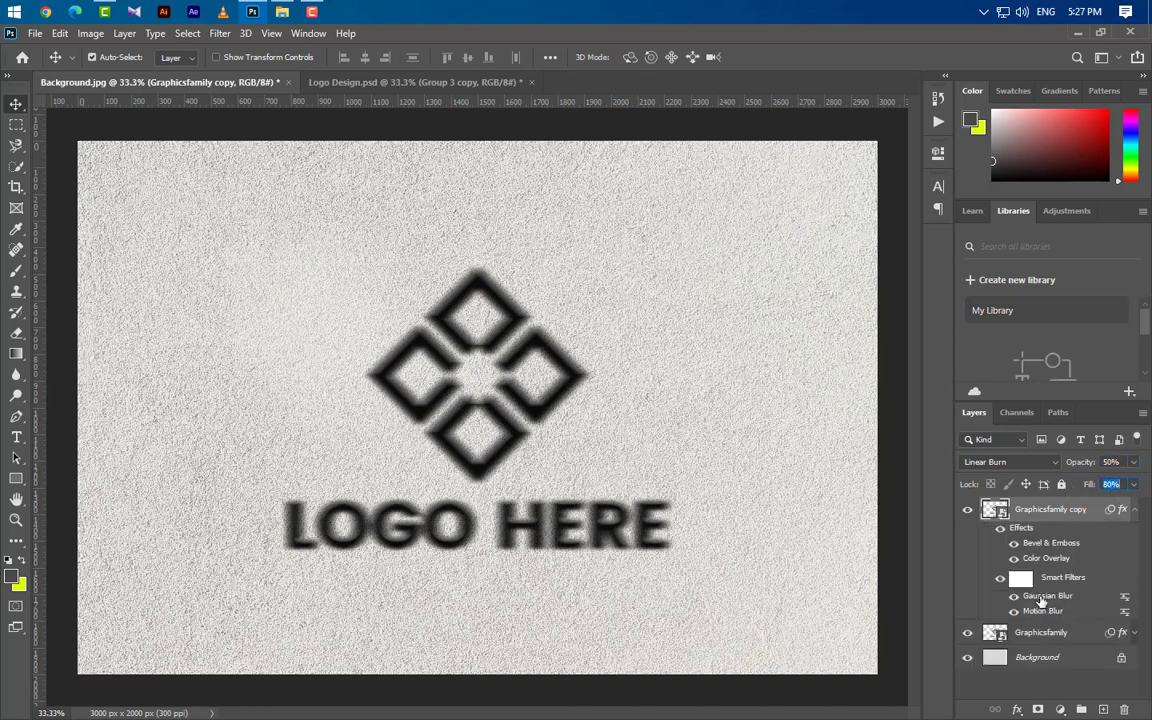
double_click(1041, 596)
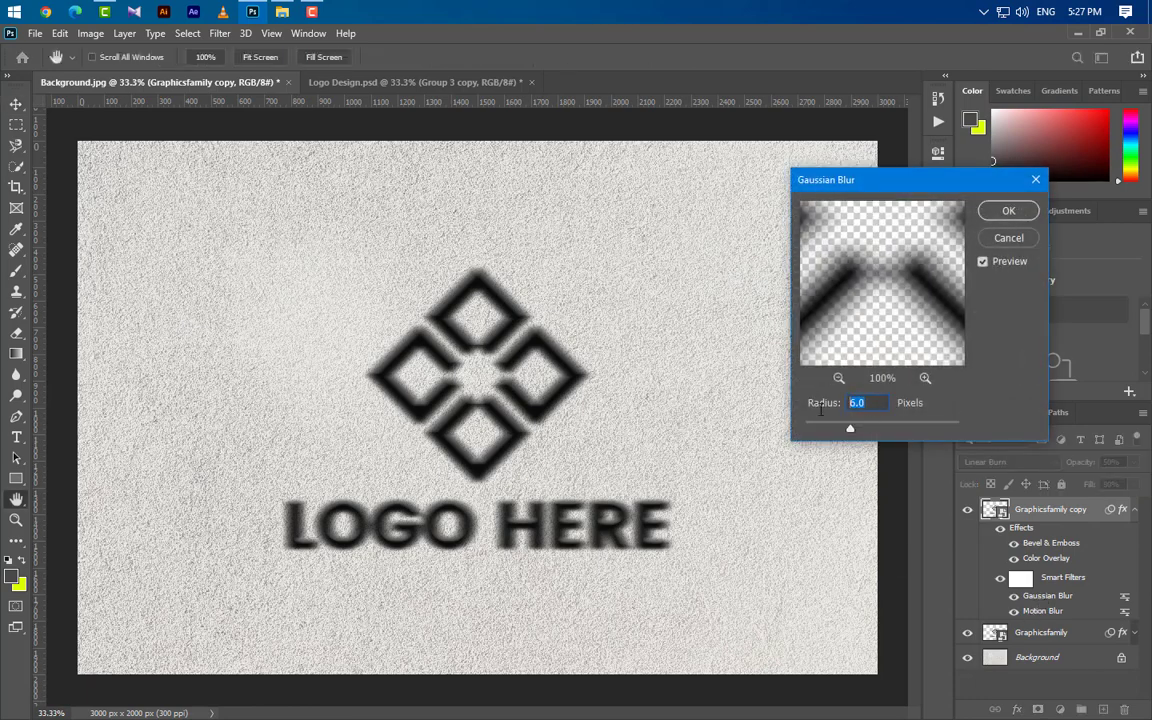
text(5)
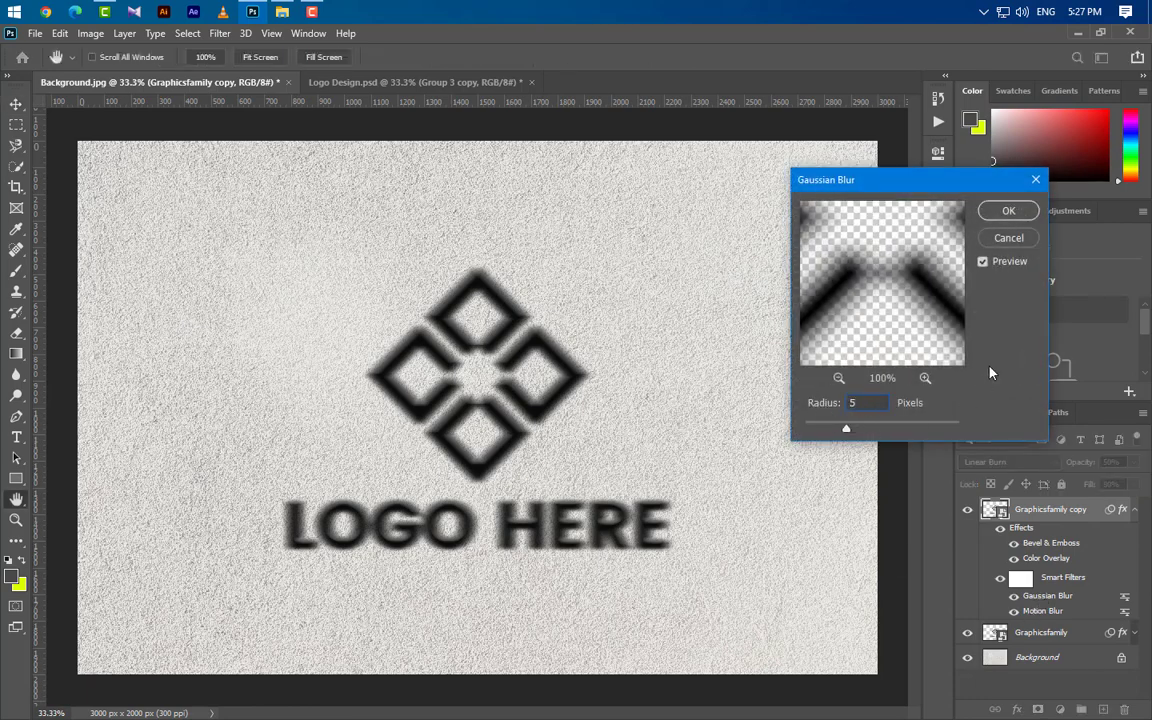
click(1009, 212)
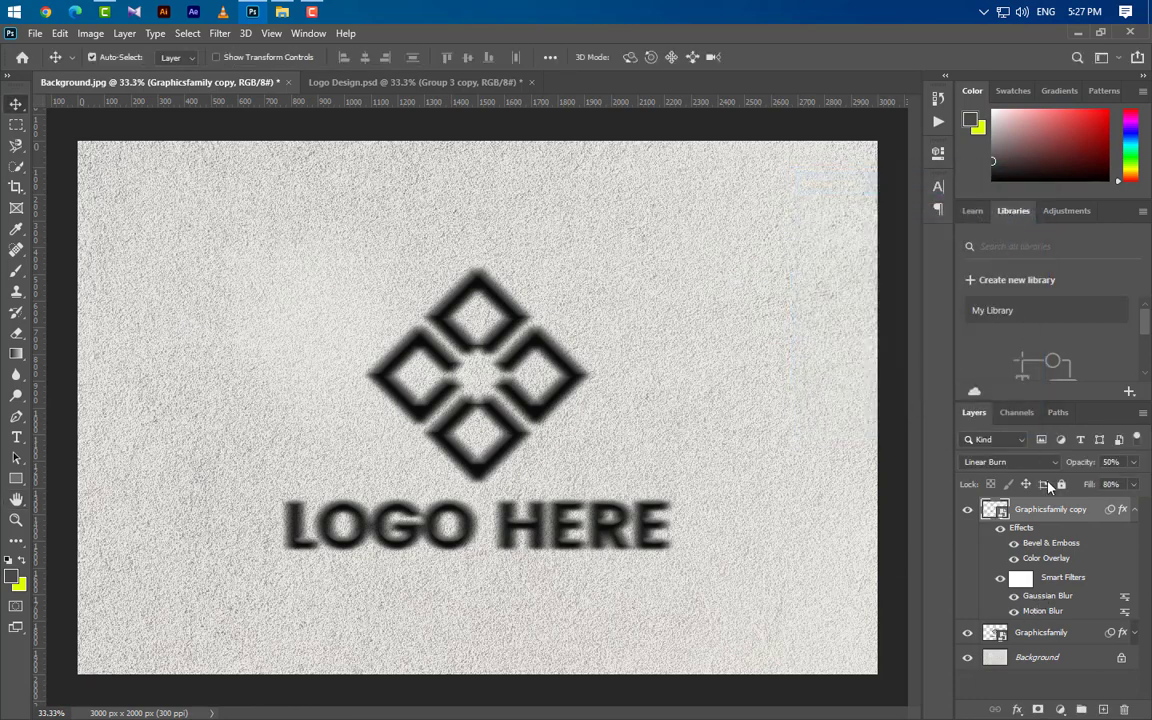
- Change the Motion Blur smart filter distance on Graphicsfamily copy to 70 pixels
double_click(1043, 611)
click(590, 305)
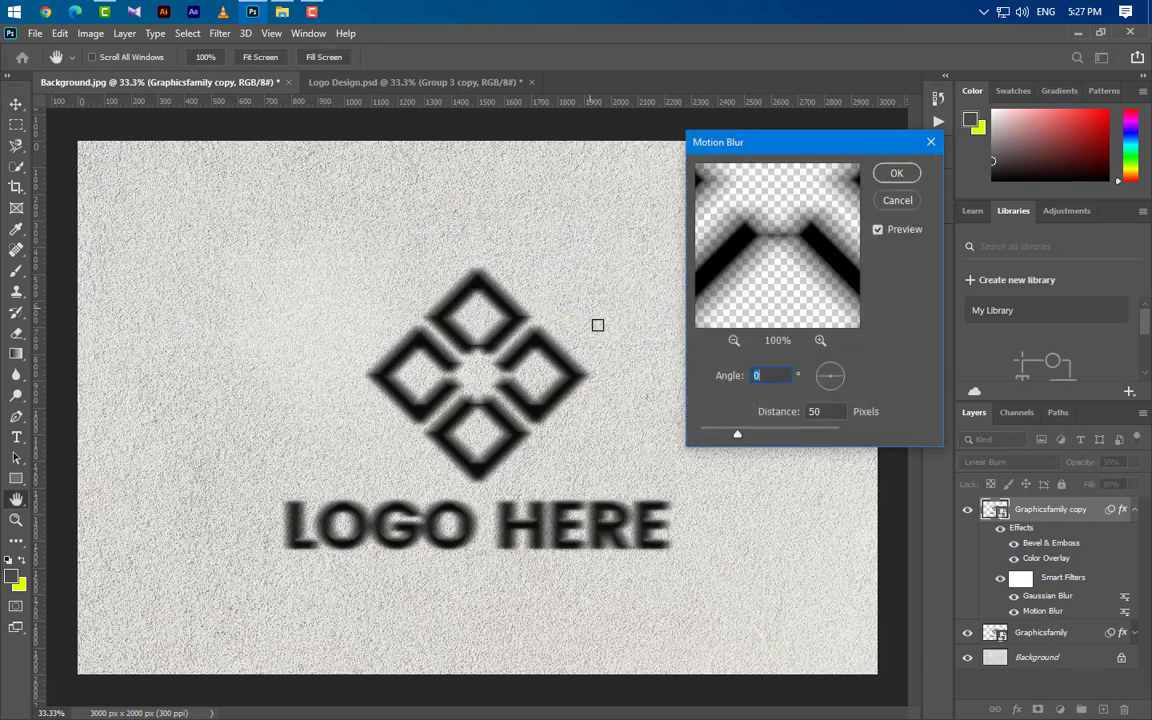
text(70)
click(905, 180)
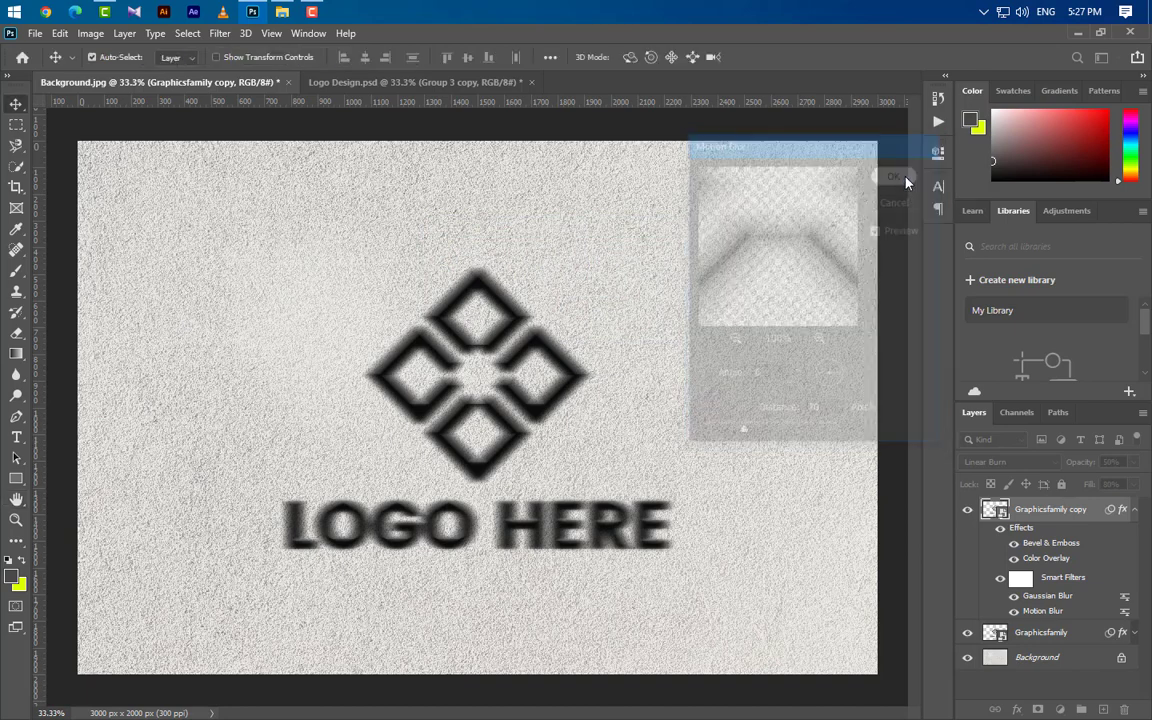
- Collapse the Graphicsfamily copy layer's effects list and duplicate that layer within the same document
click(1134, 510)
right_click(1082, 509)
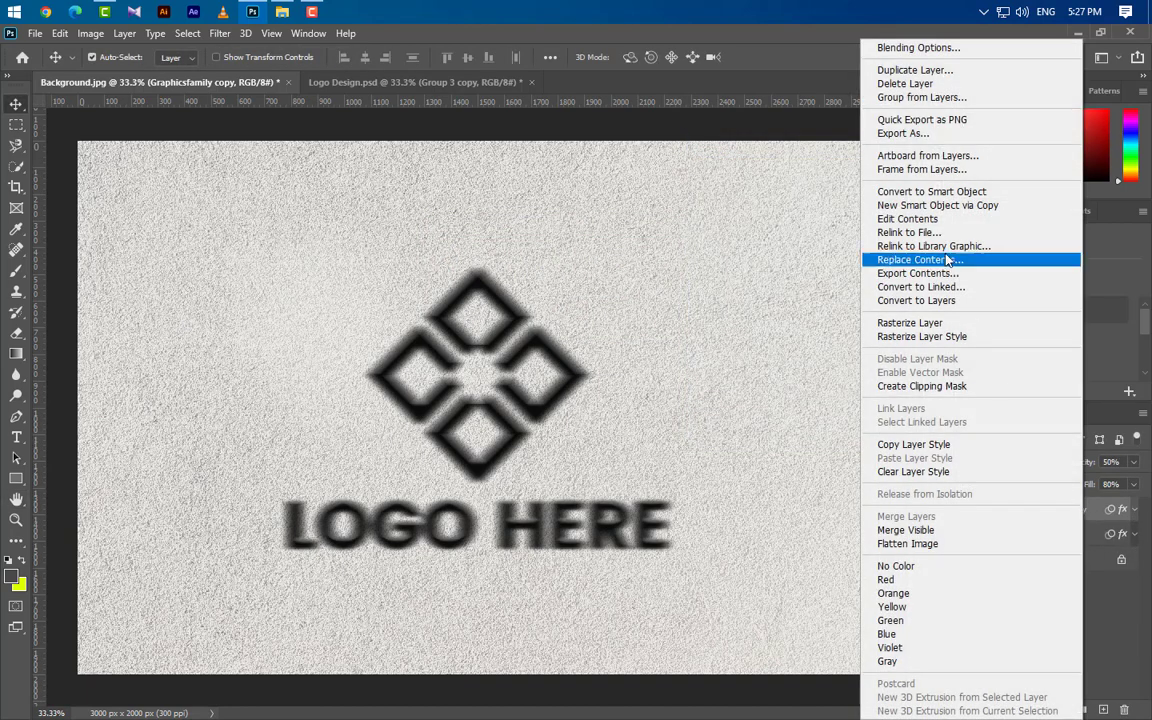
click(925, 70)
click(716, 218)
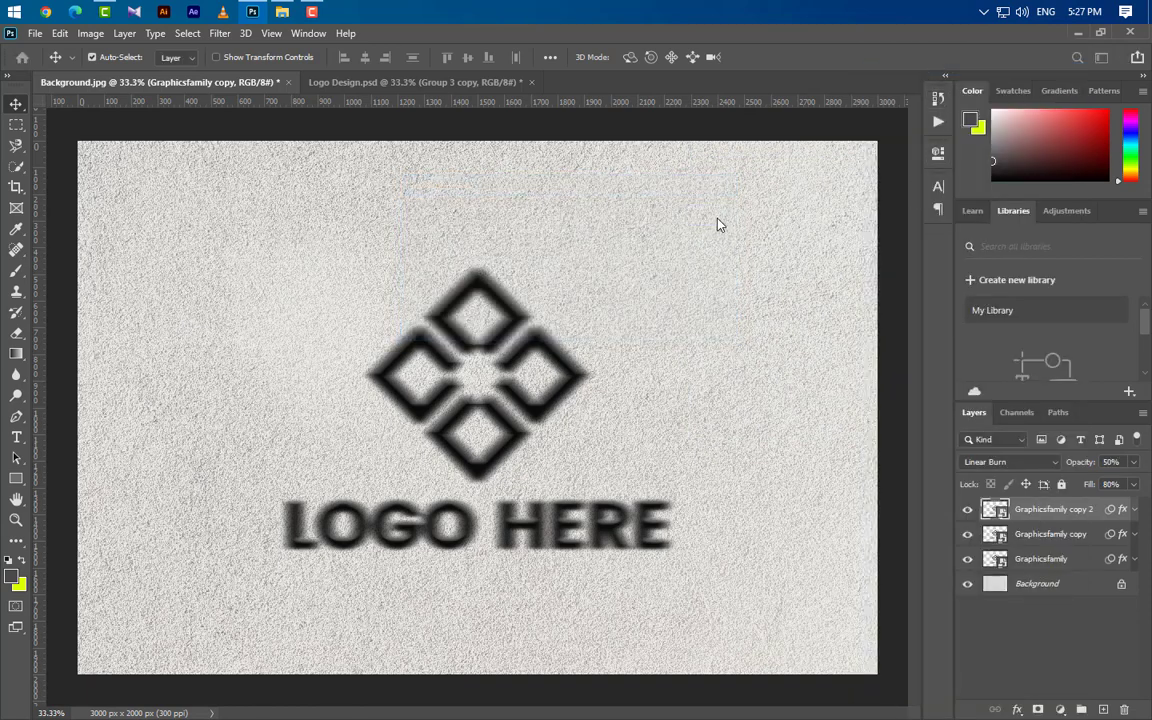
- Set the Graphicsfamily copy 2 layer to Multiply blending with 80% opacity and 60% fill
click(1022, 462)
click(988, 378)
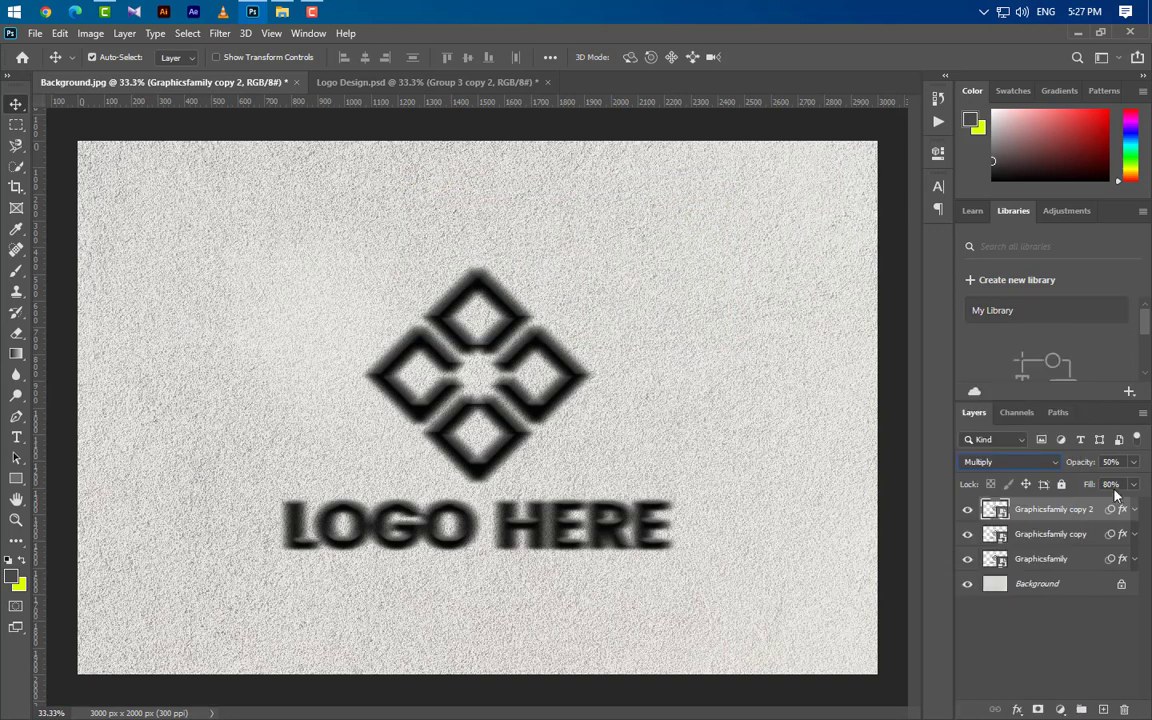
text(80)
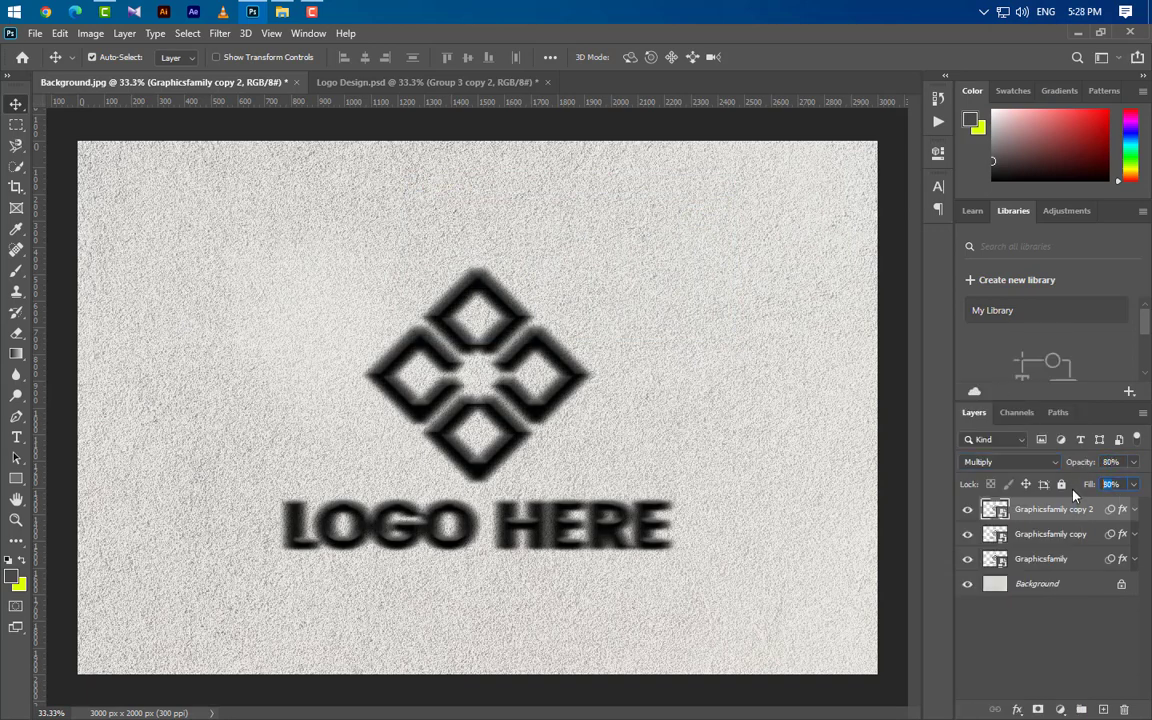
text(60)
- Delete the Motion Blur smart filter from Graphicsfamily copy 2 and set its Gaussian Blur radius to 4 pixels
click(1133, 510)
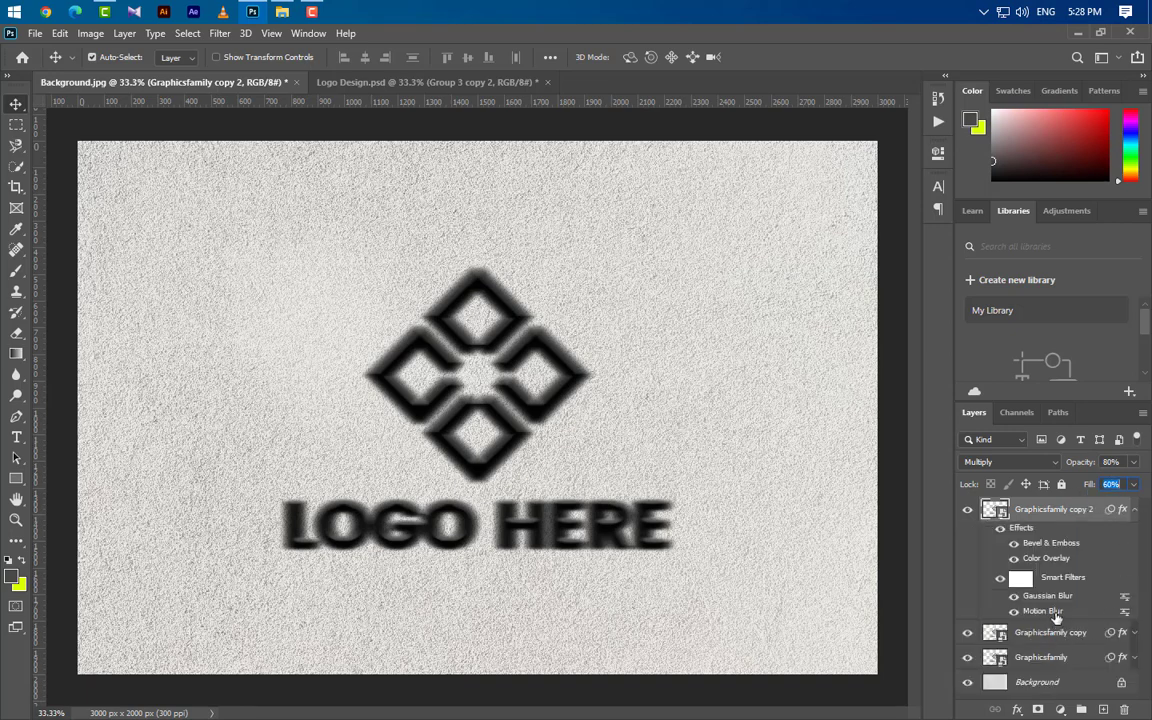
drag(1055, 614, 1124, 708)
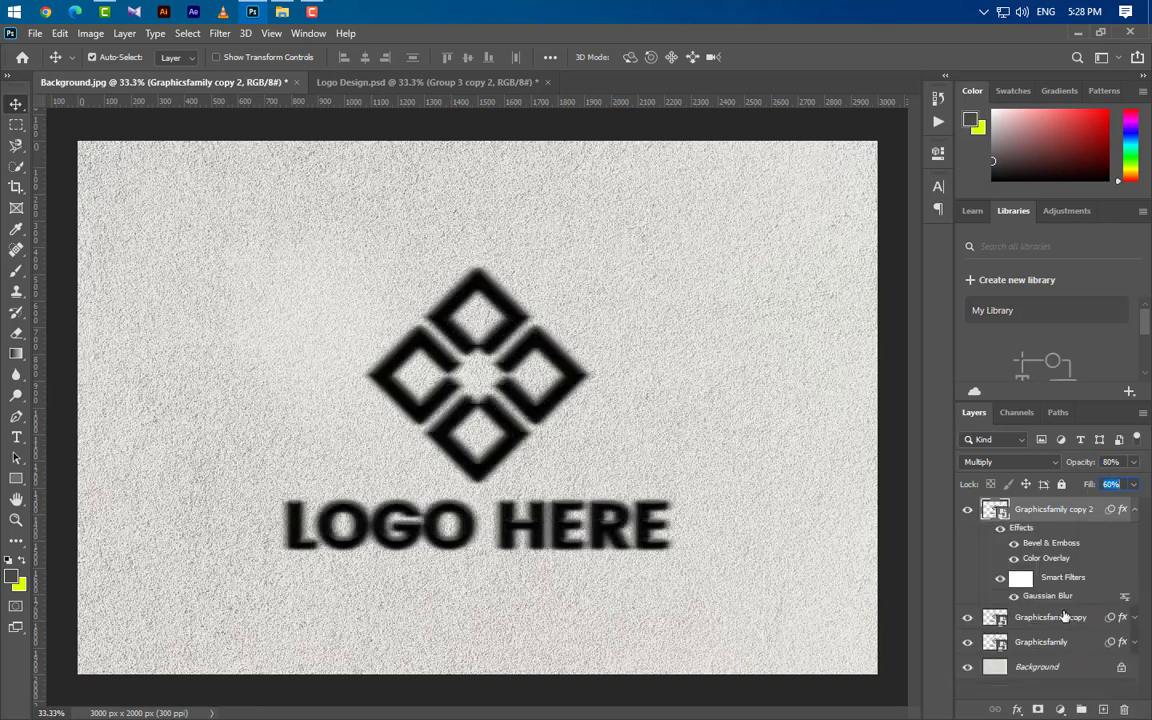
double_click(1040, 595)
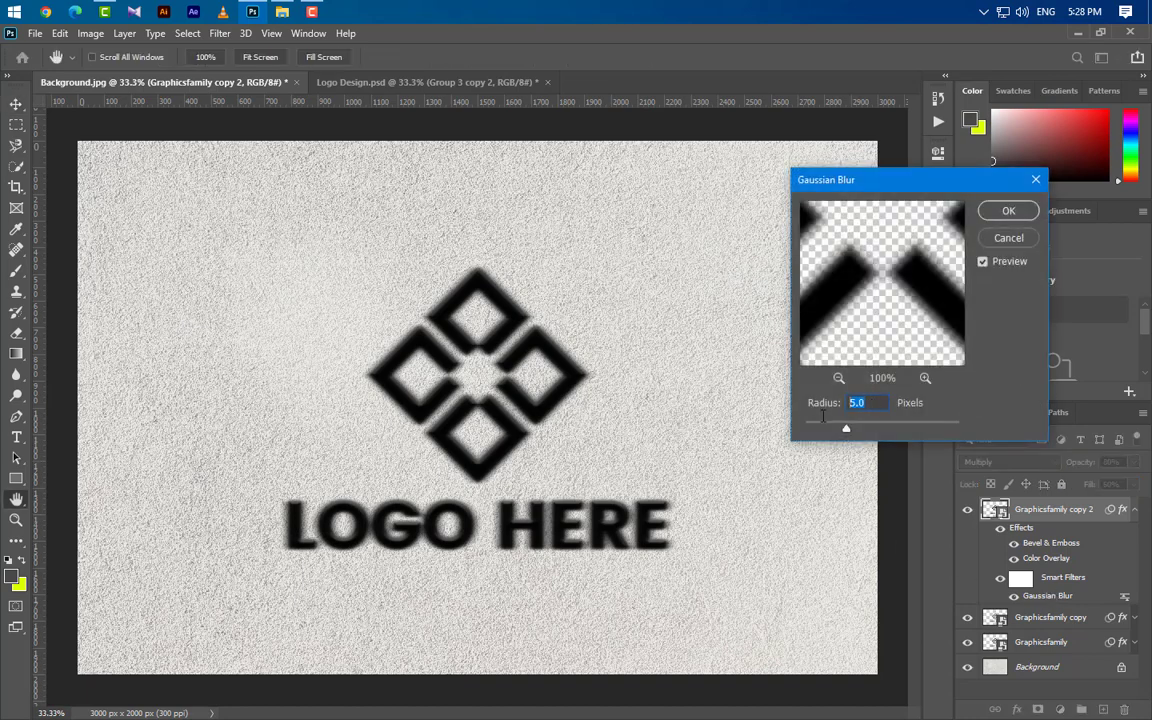
text(4)
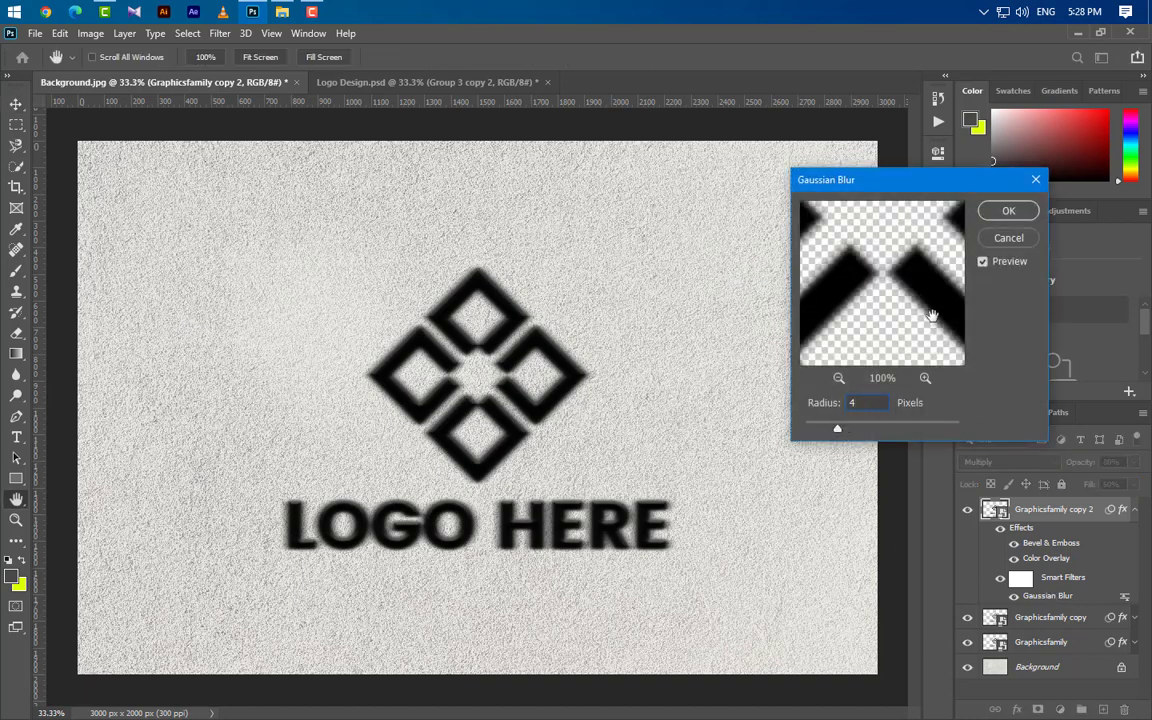
click(1002, 212)
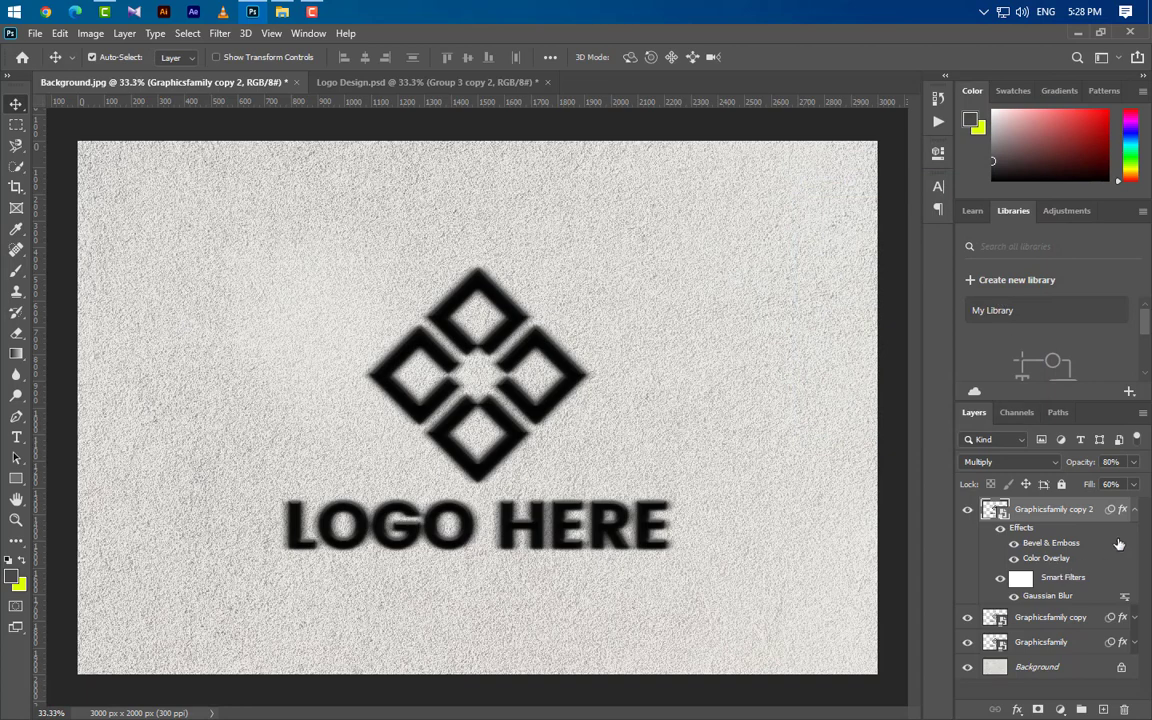
- Collapse the Graphicsfamily copy 2 effects list and duplicate that layer within the same document
click(1135, 510)
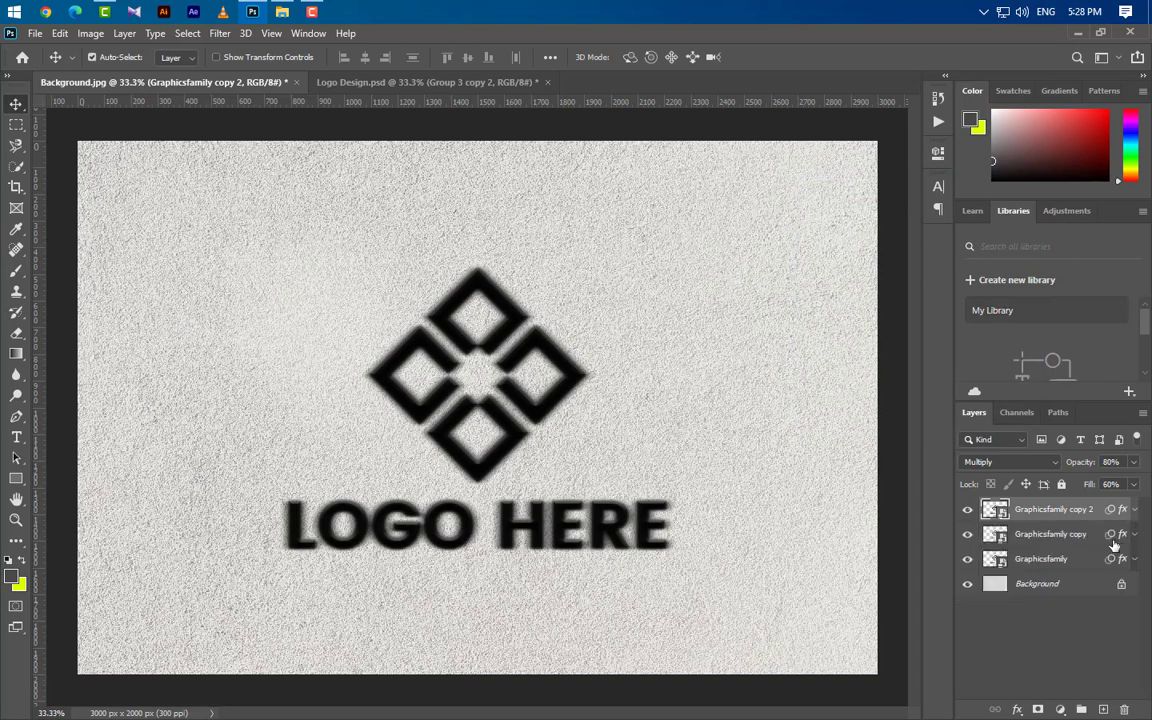
right_click(1068, 509)
click(925, 71)
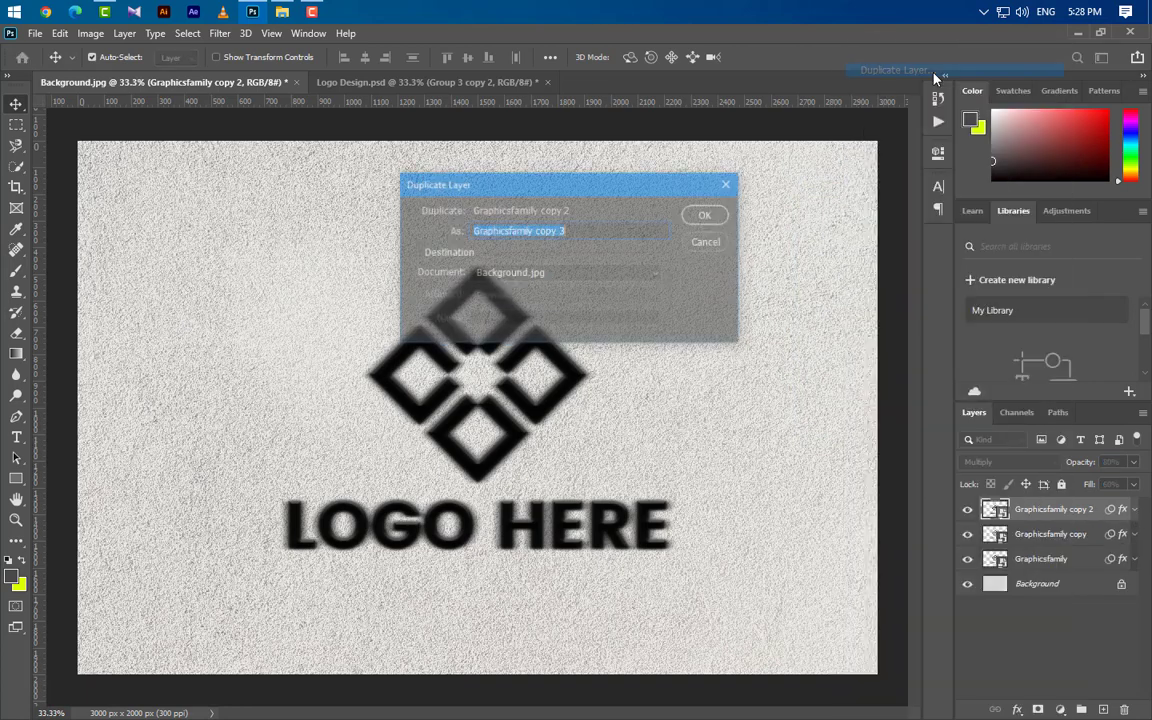
click(703, 220)
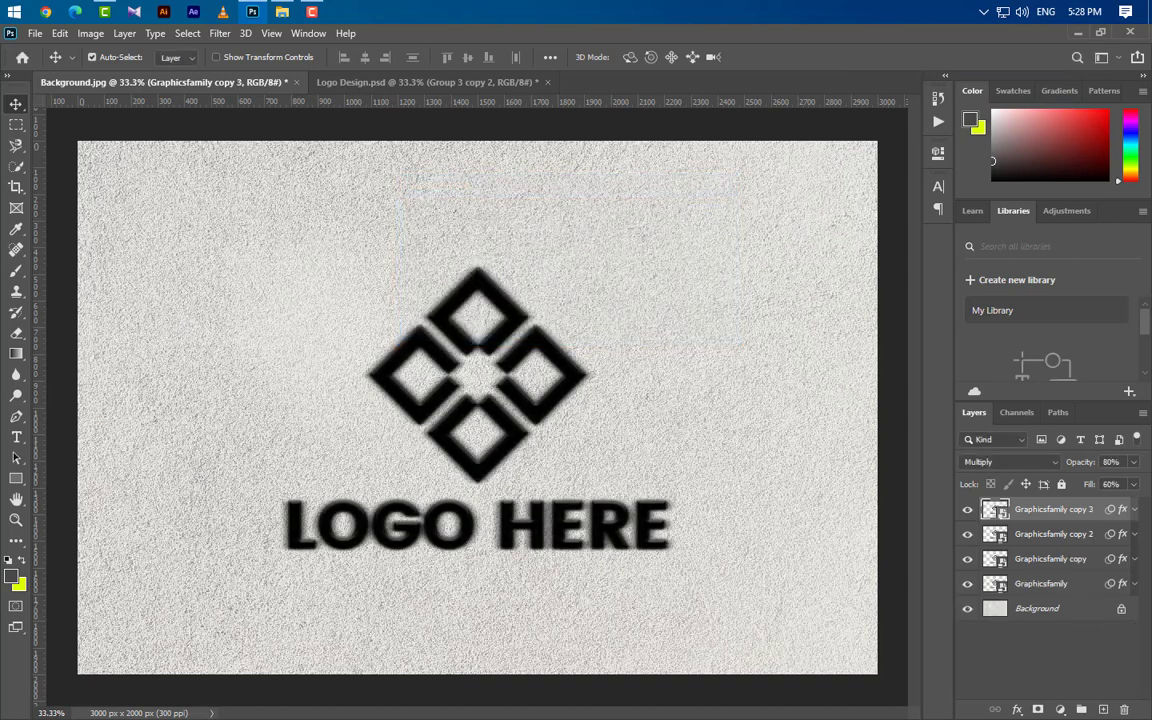
- Set the Graphicsfamily copy 3 layer to Linear Burn blending with 100% opacity and 80% fill
click(1045, 462)
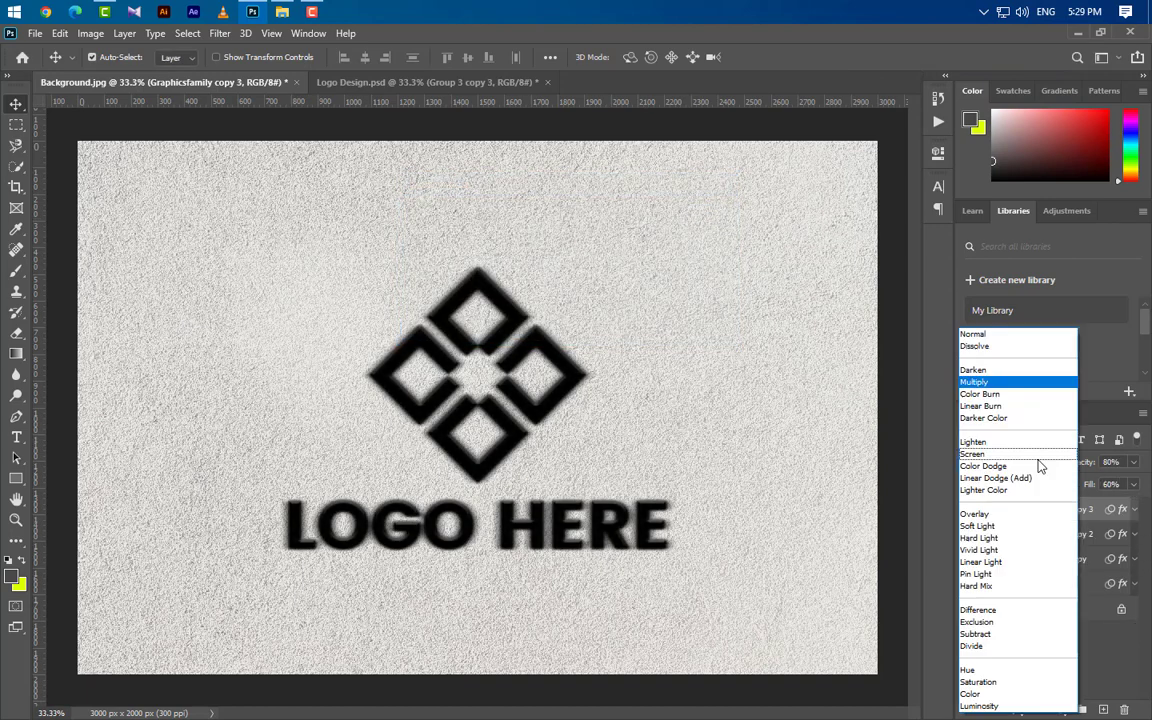
click(1005, 406)
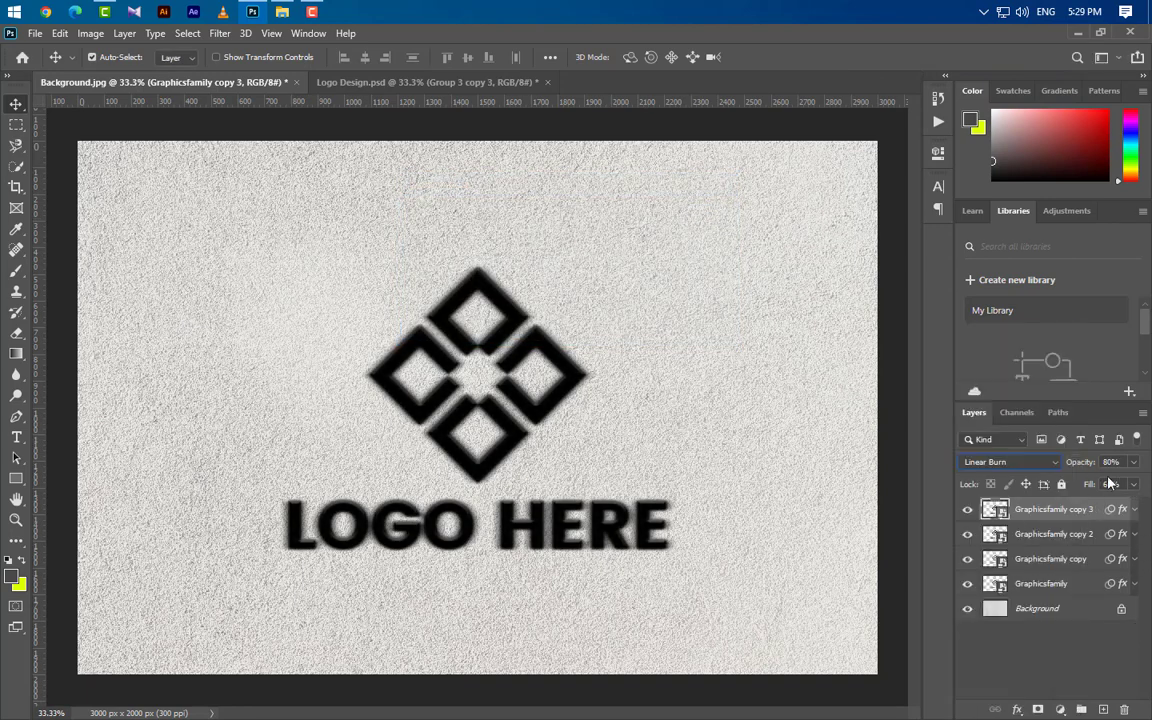
drag(1067, 468, 1112, 485)
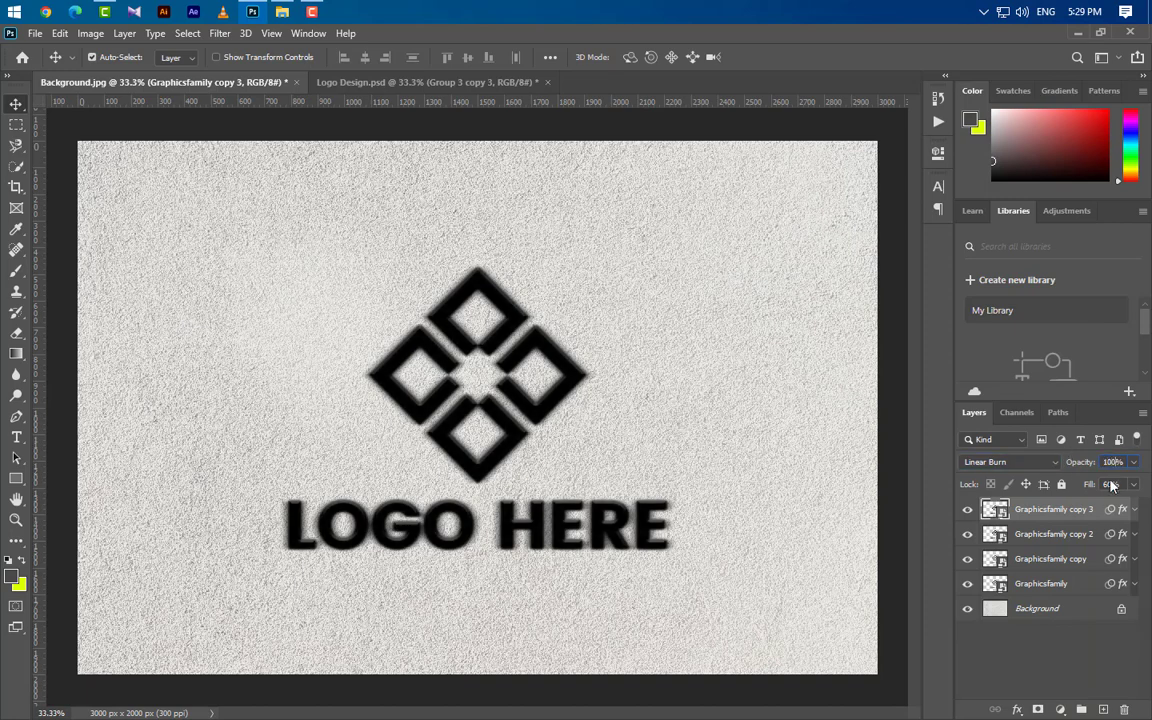
text(80)
key(Return)
- Change the Gaussian Blur smart filter radius on Graphicsfamily copy 3 to 3 pixels
click(1135, 511)
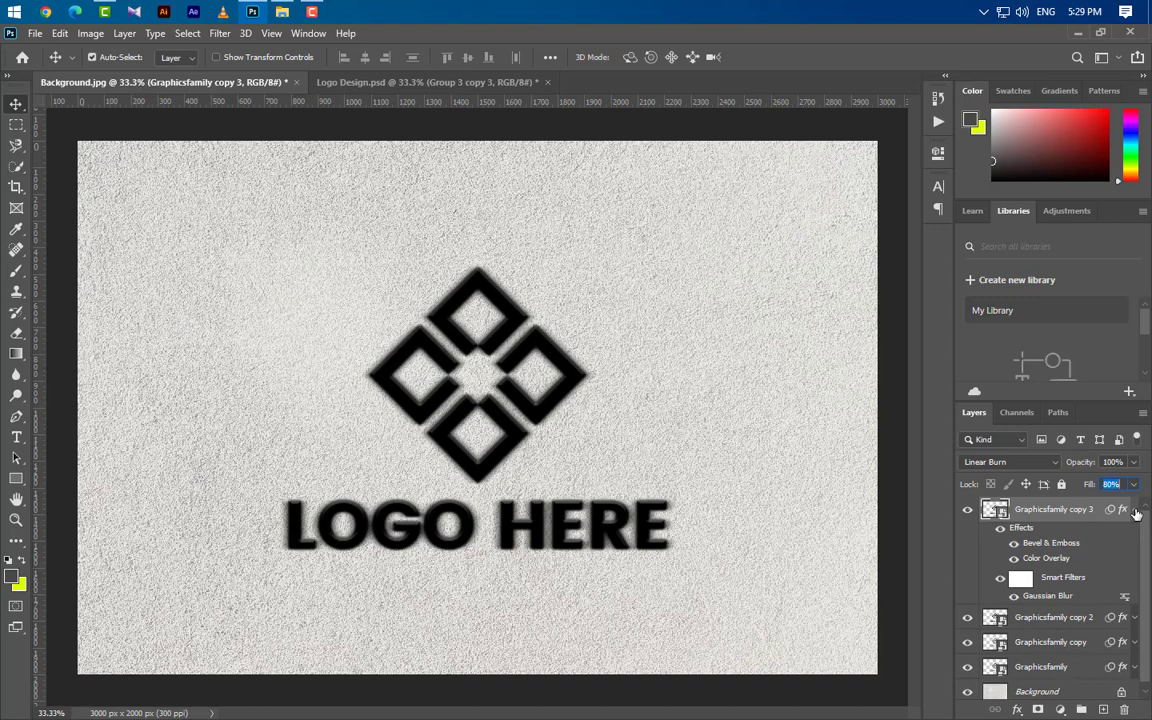
double_click(1051, 599)
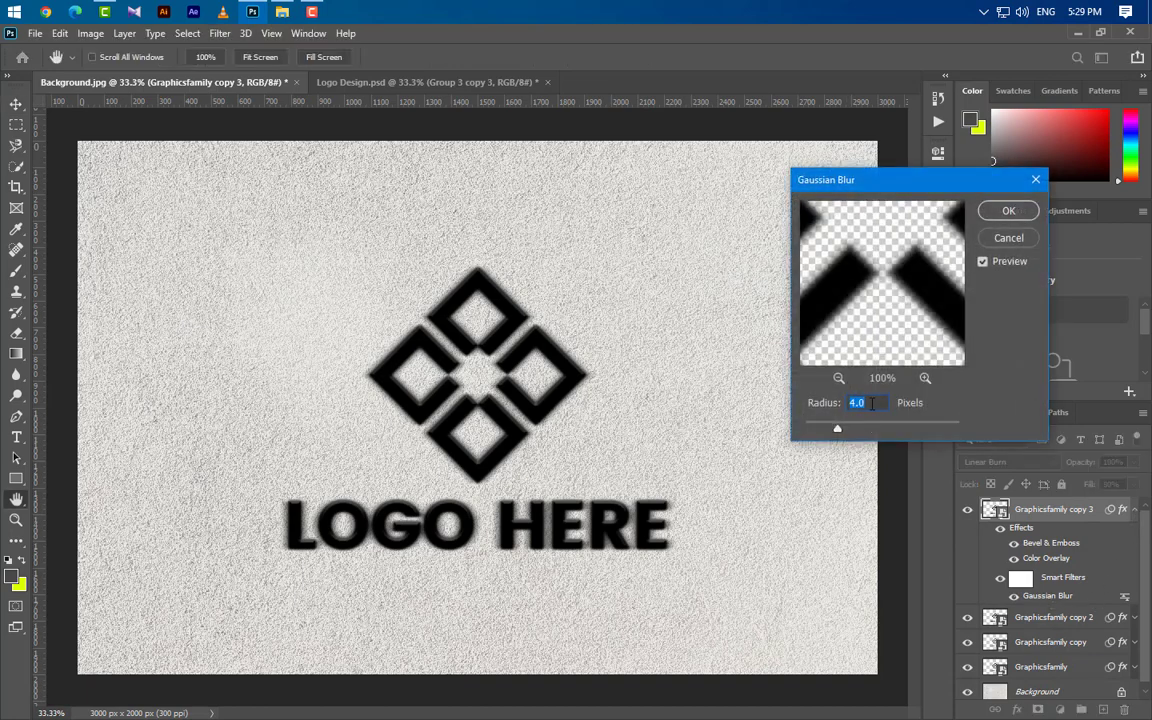
text(3)
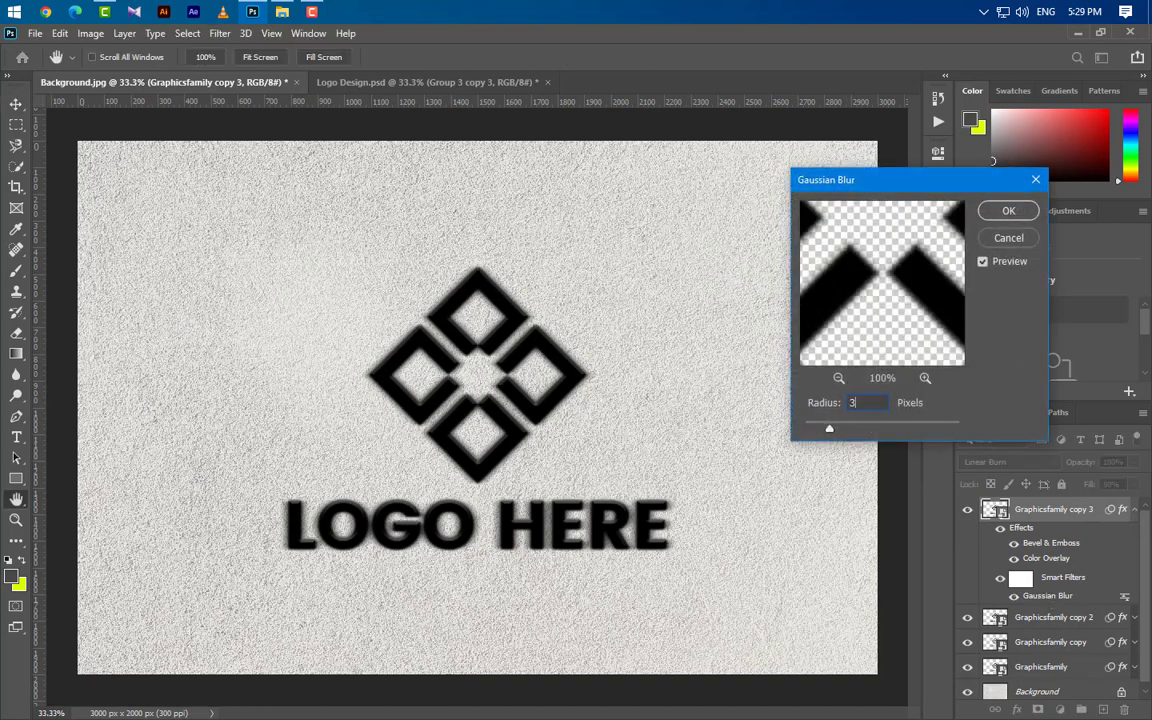
click(1009, 213)
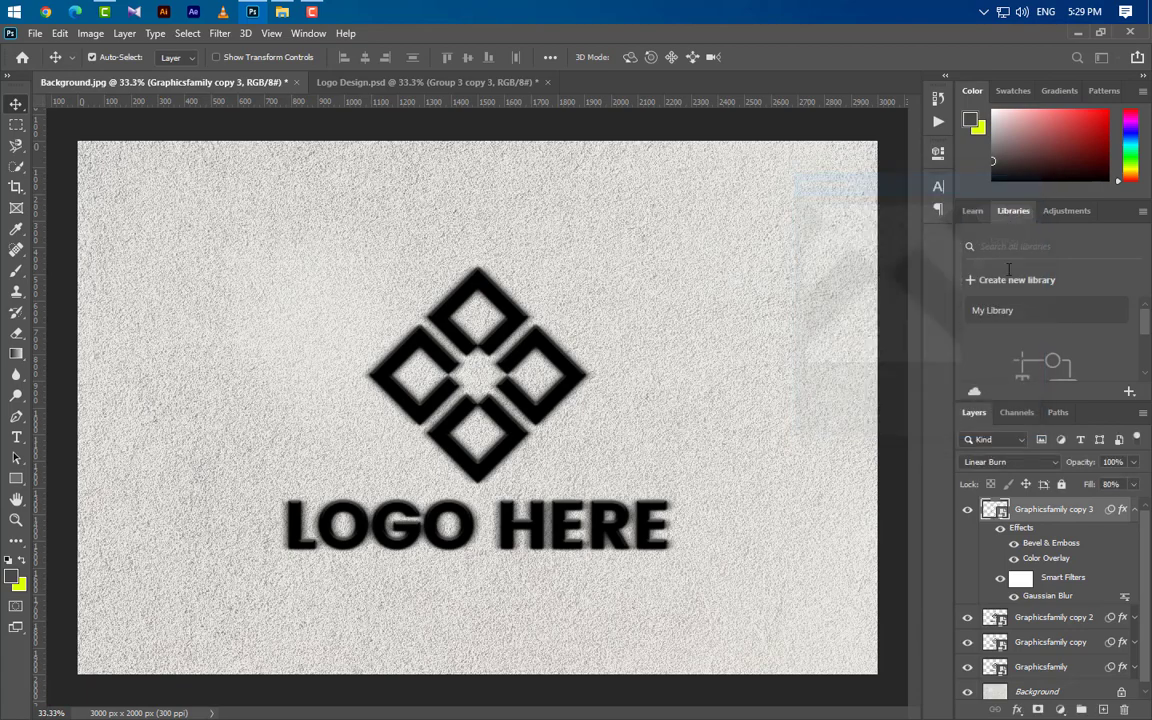
- Collapse the Graphicsfamily copy 3 effects list and duplicate that layer within the same document
click(1134, 510)
right_click(1072, 512)
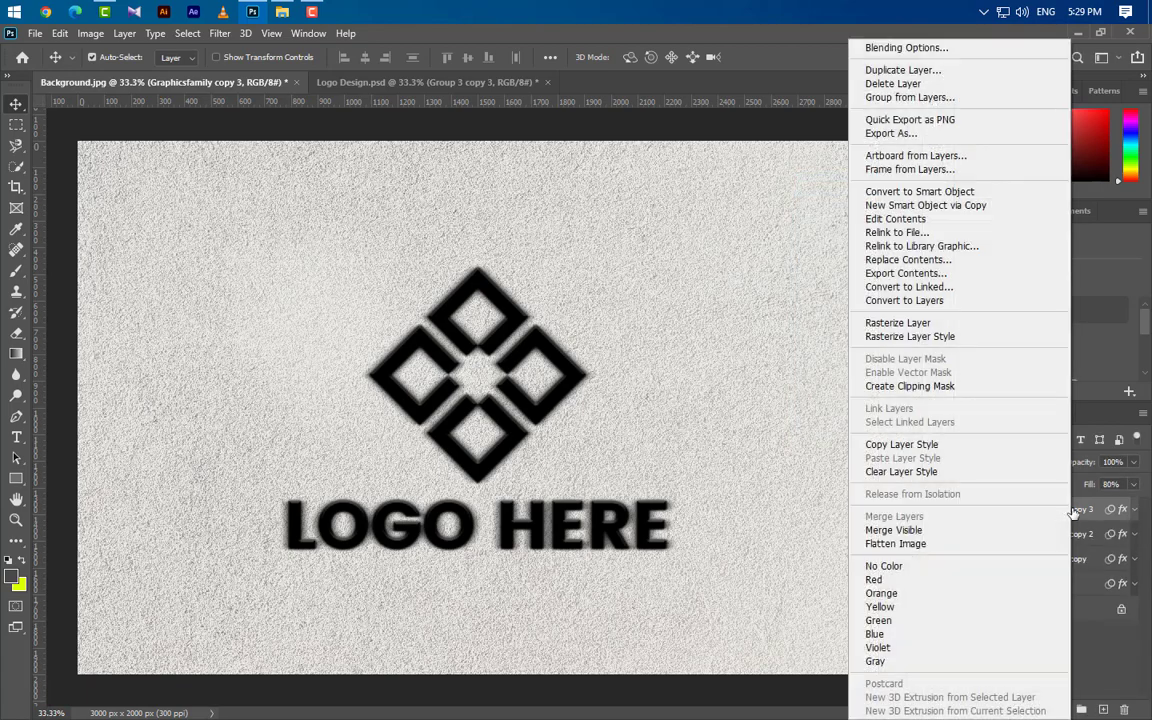
click(878, 64)
click(706, 215)
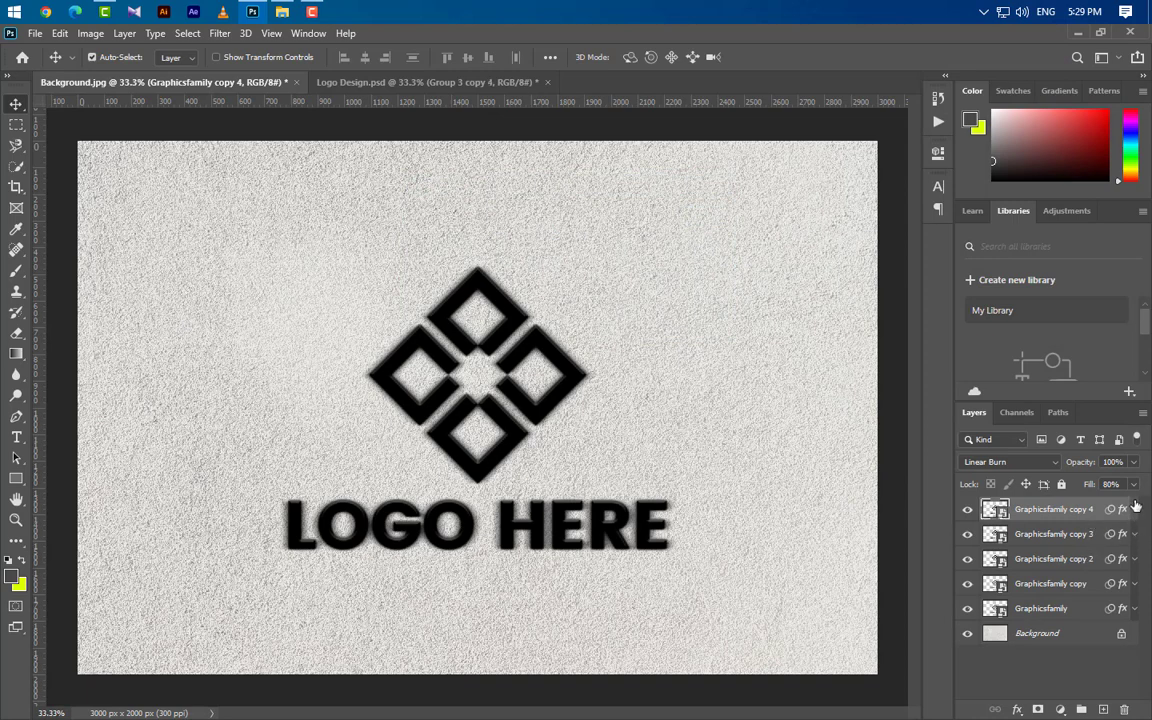
- Set the Graphicsfamily copy 4 layer's fill to 70% and its Gaussian Blur smart filter radius to 1 pixel
click(1108, 484)
text(70)
click(1134, 509)
double_click(1047, 595)
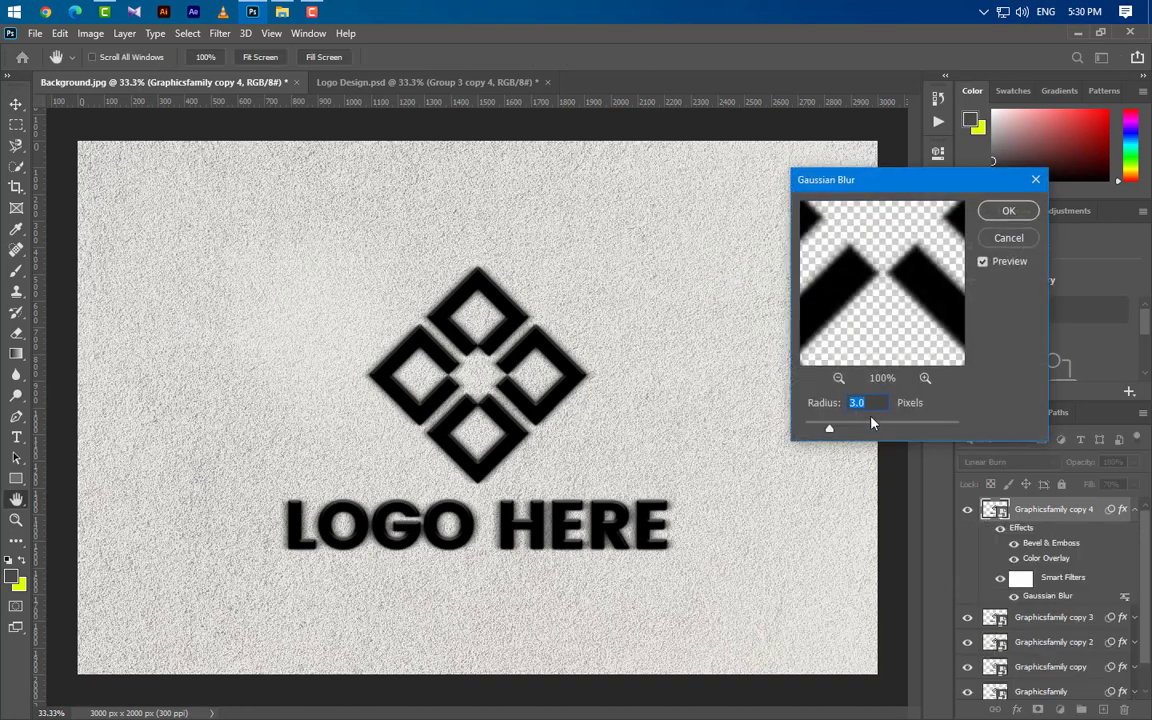
text(1)
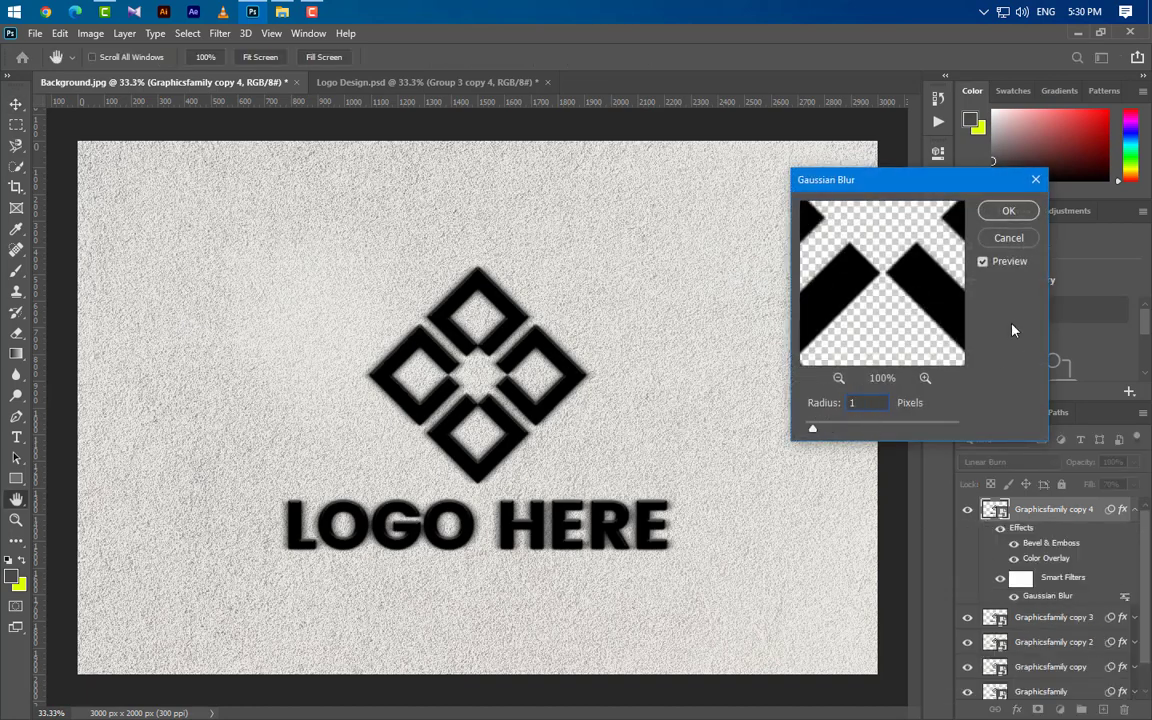
click(1010, 211)
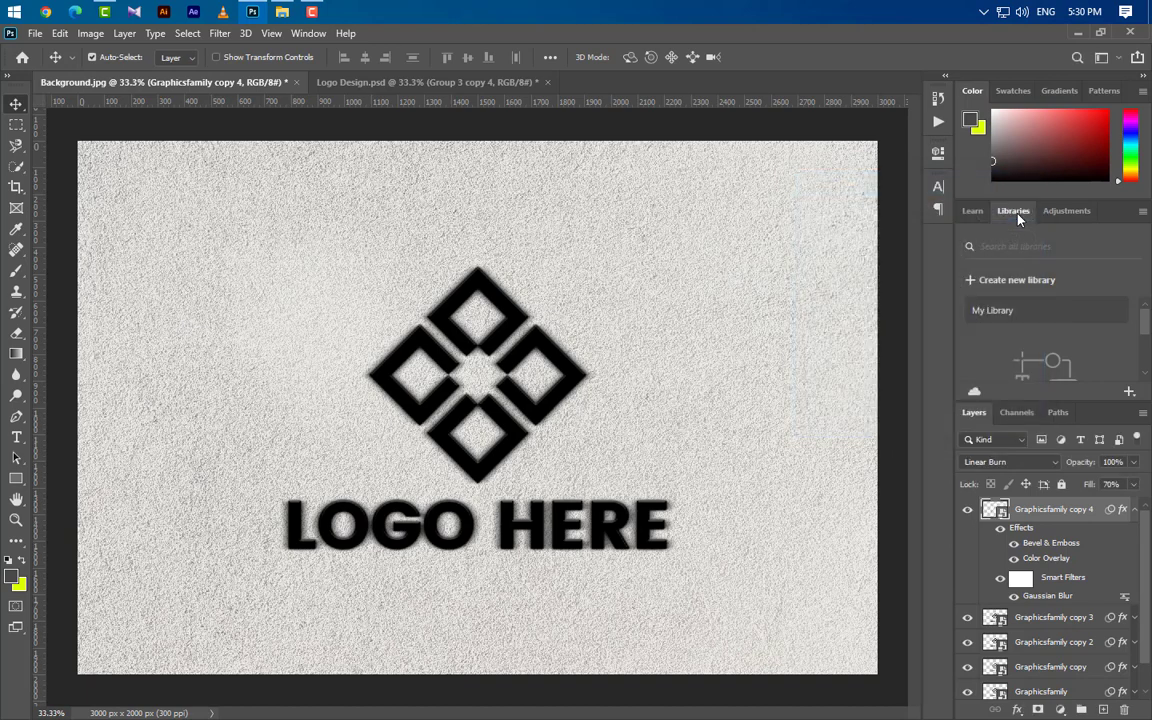
- Collapse the Graphicsfamily copy 4 effects list and duplicate that layer within the same document
click(1137, 510)
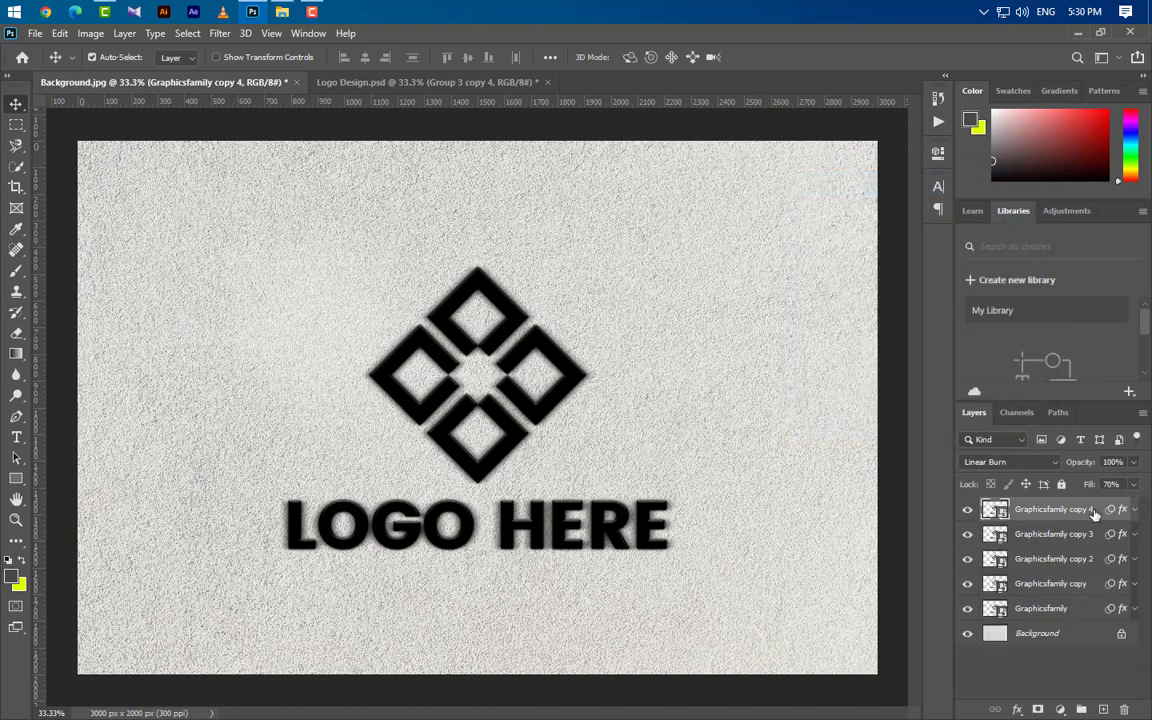
right_click(1095, 517)
click(930, 71)
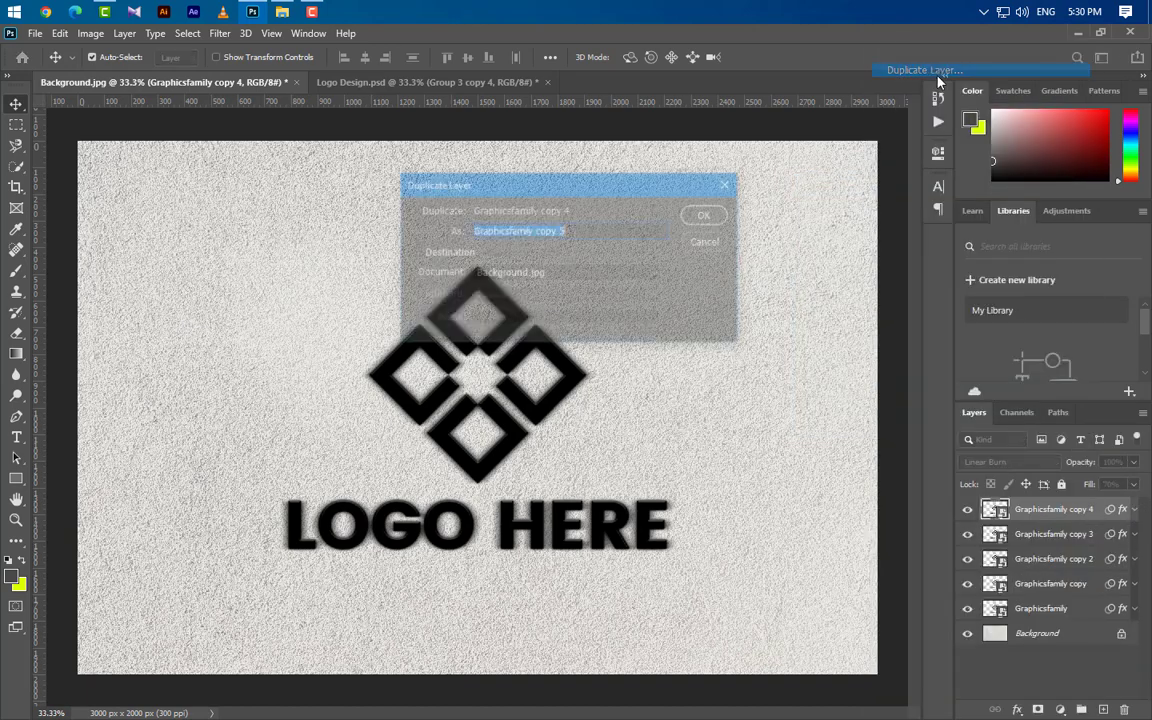
click(707, 213)
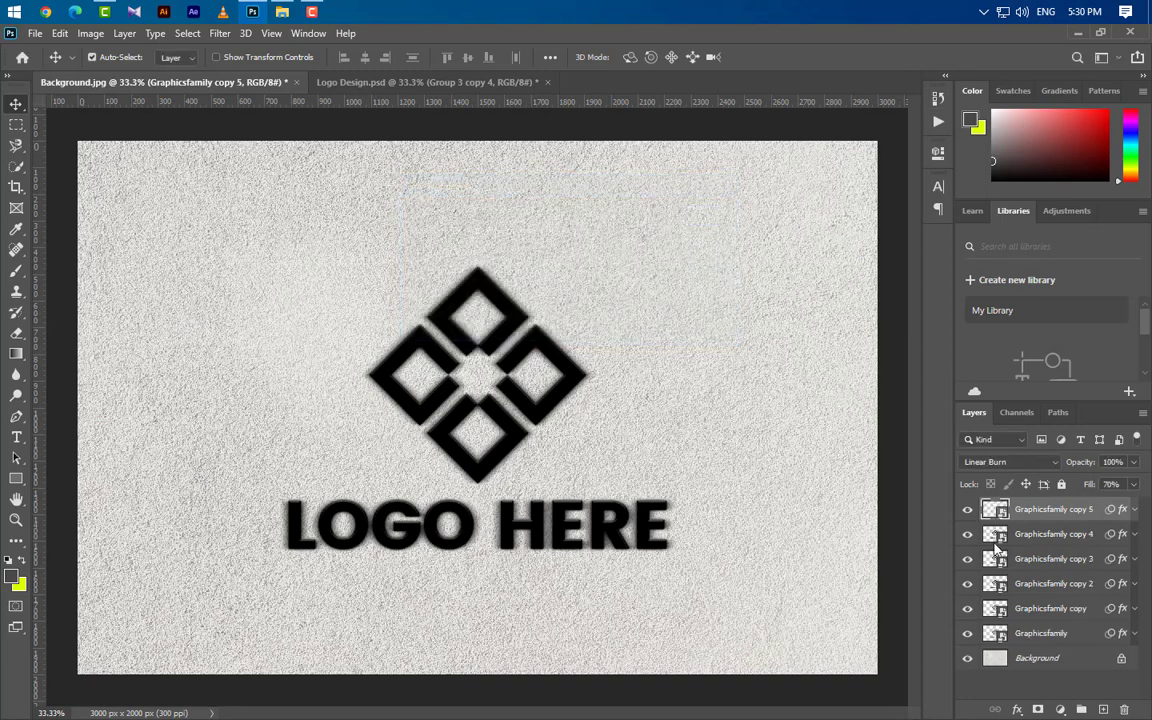
- Hide Graphicsfamily copy 5 and group the five Graphicsfamily layers beneath it, from copy 4 down to the original
click(967, 509)
click(1040, 534)
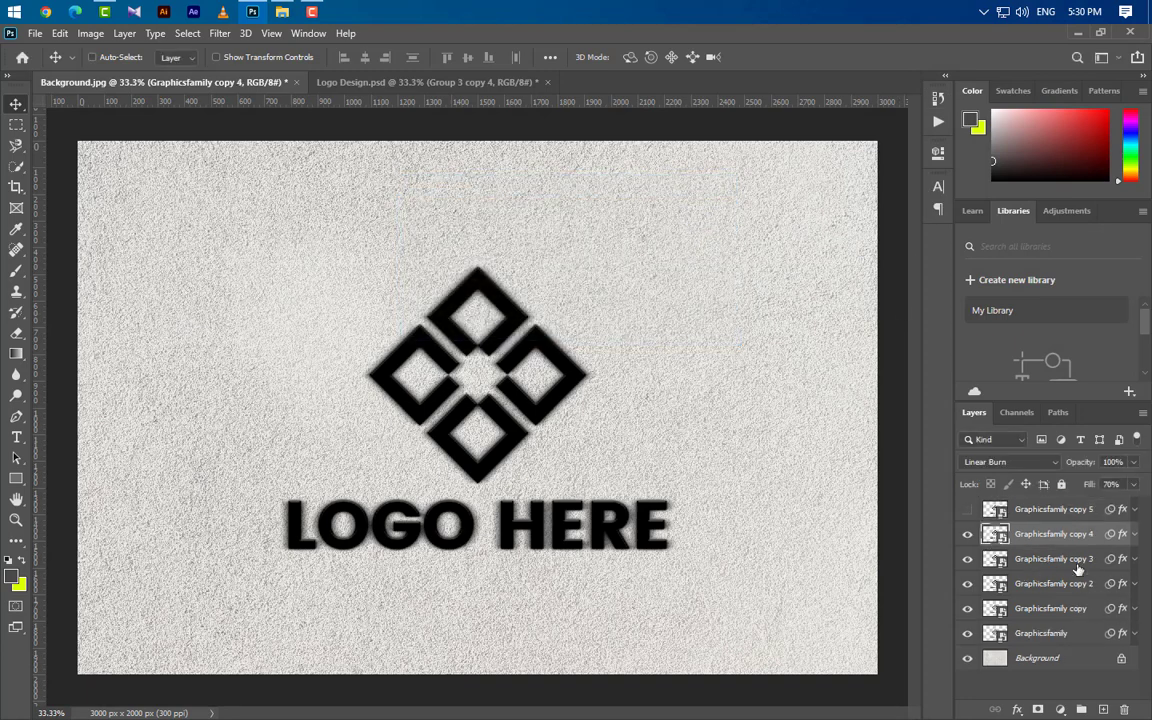
ctrl+click(1040, 558)
ctrl+click(1040, 583)
ctrl+click(1080, 616)
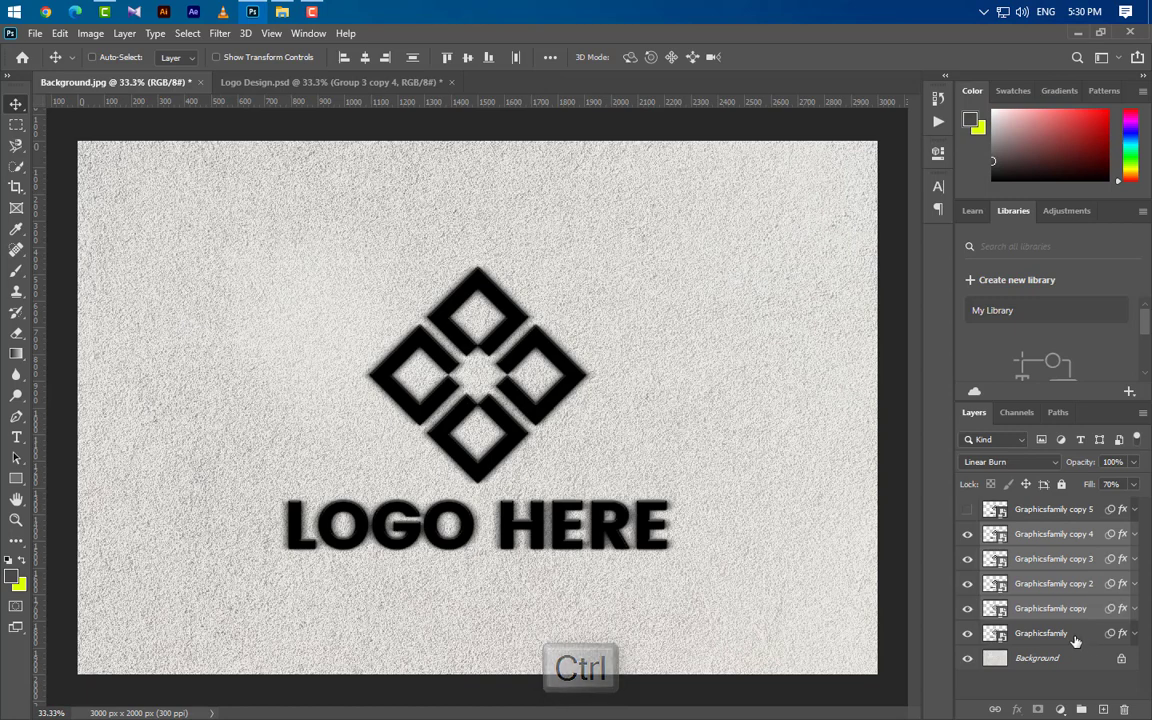
ctrl+click(1075, 637)
click(1083, 709)
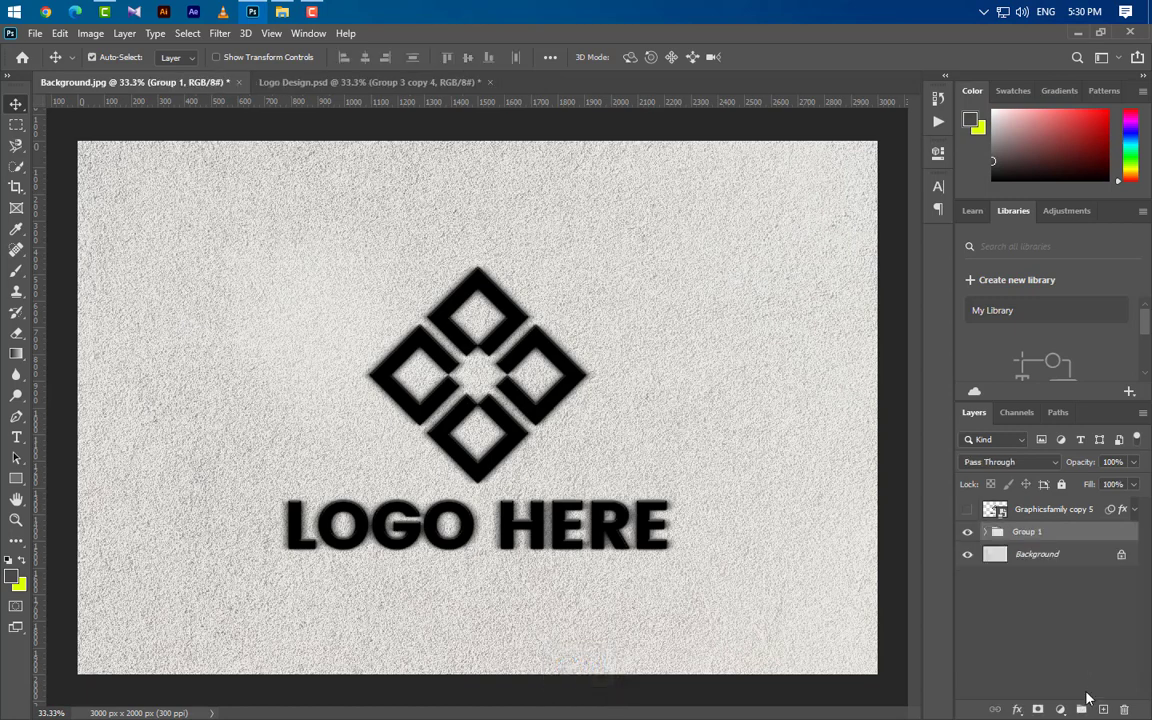
- Set the group of logo layers to Linear Burn blending with 55% fill
click(1008, 462)
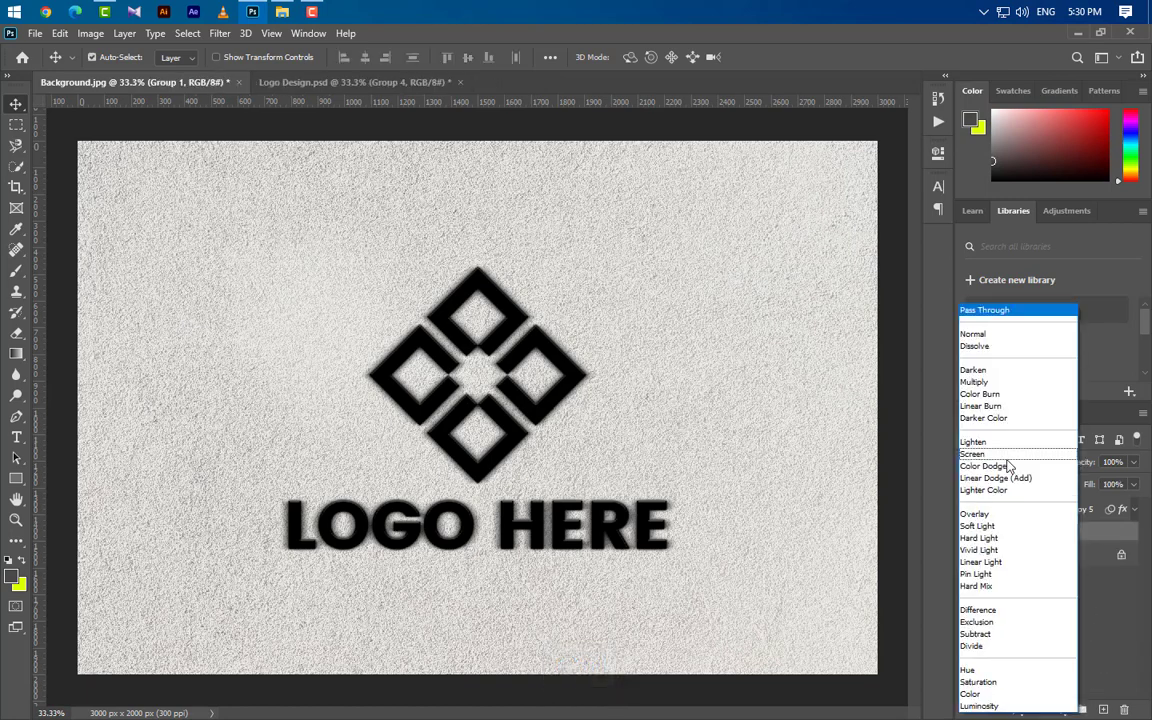
click(982, 406)
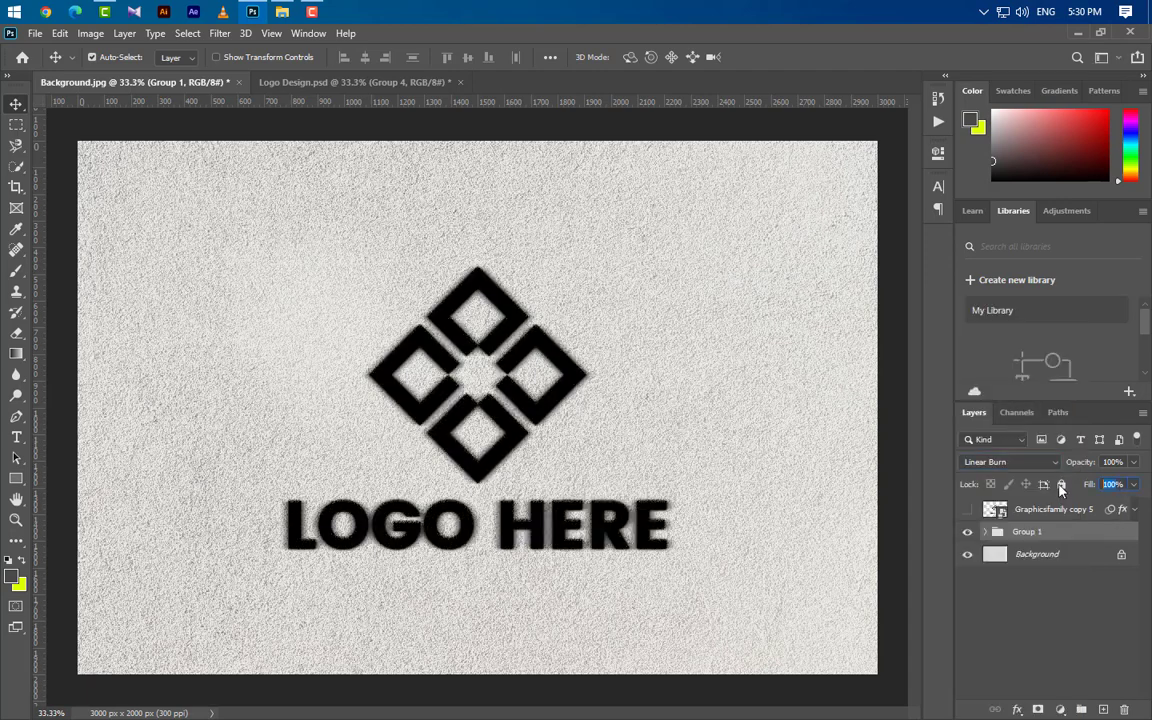
drag(1101, 487, 1062, 484)
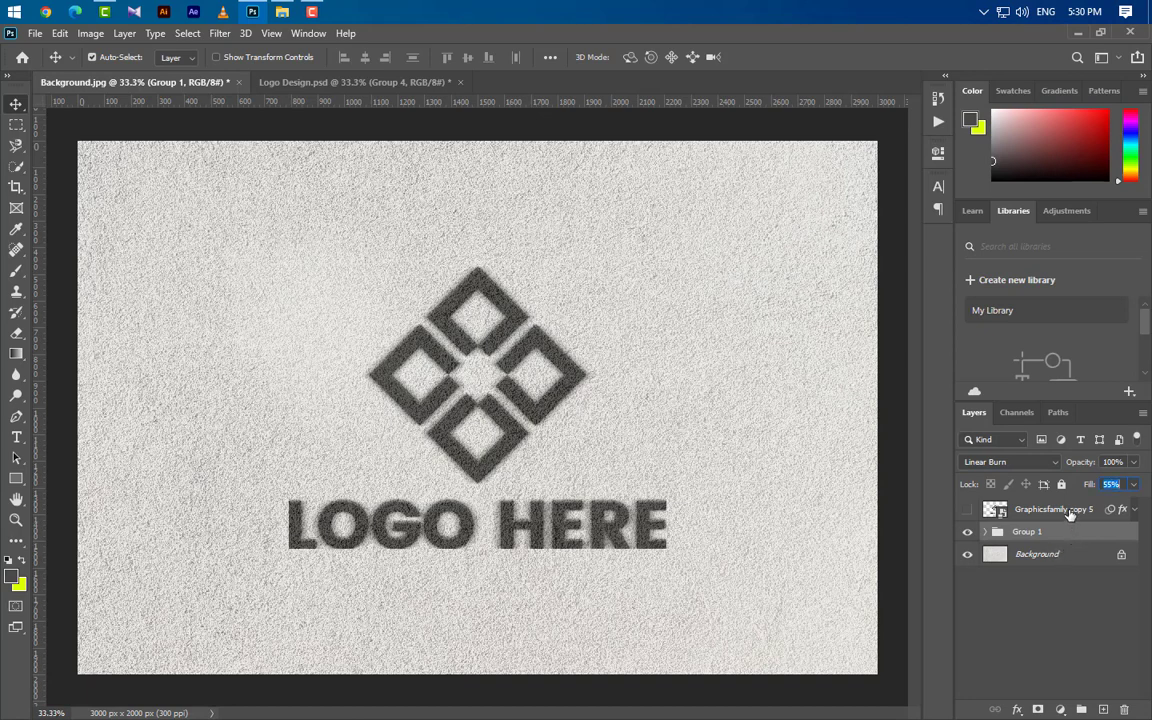
- Show the Graphicsfamily copy 5 layer again and set it to 100% fill with Normal blending
click(1030, 509)
click(967, 510)
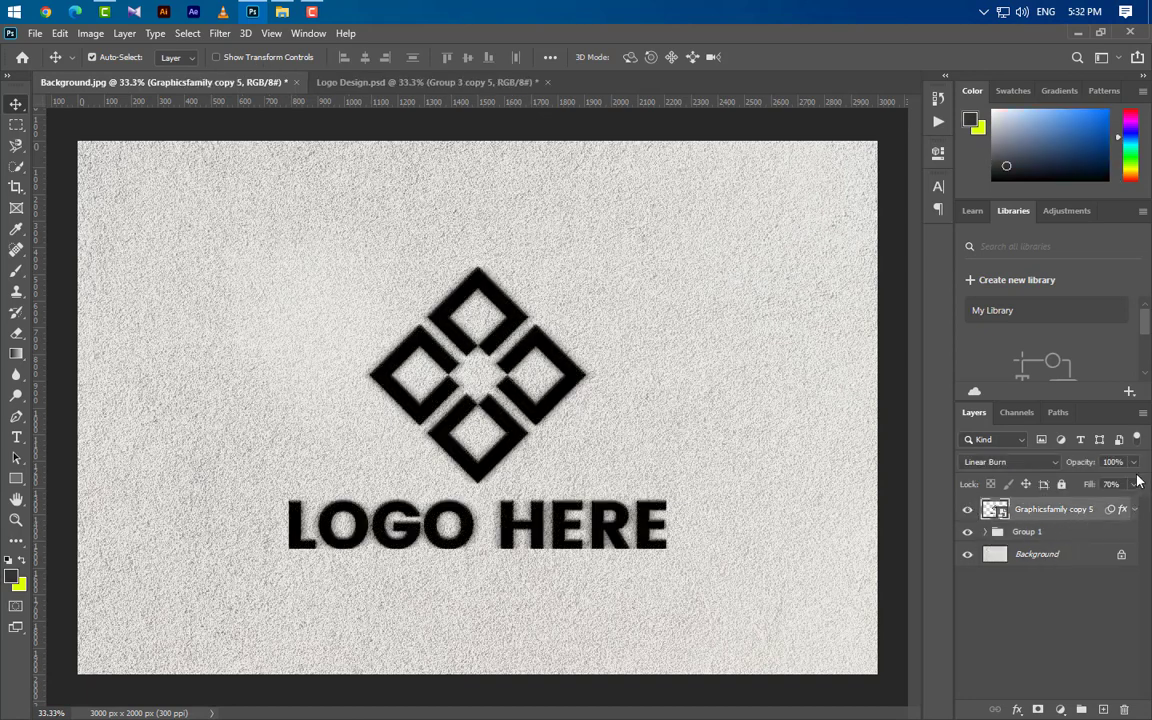
click(1134, 485)
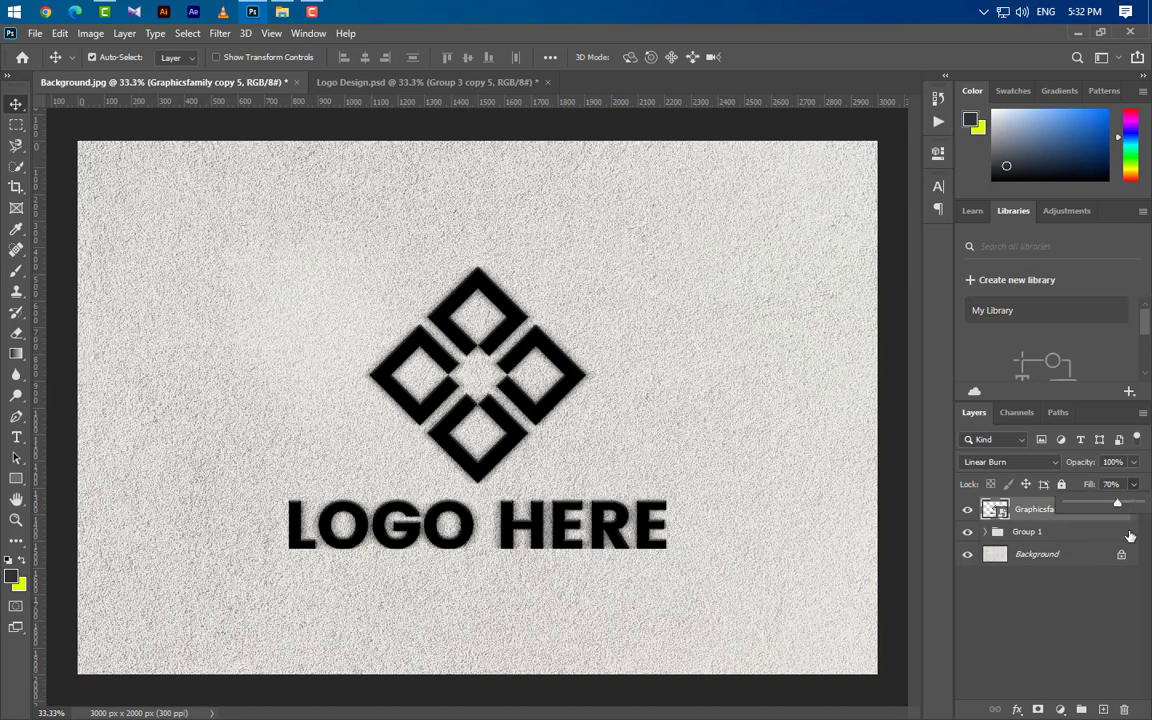
drag(1117, 504, 1141, 506)
click(1010, 462)
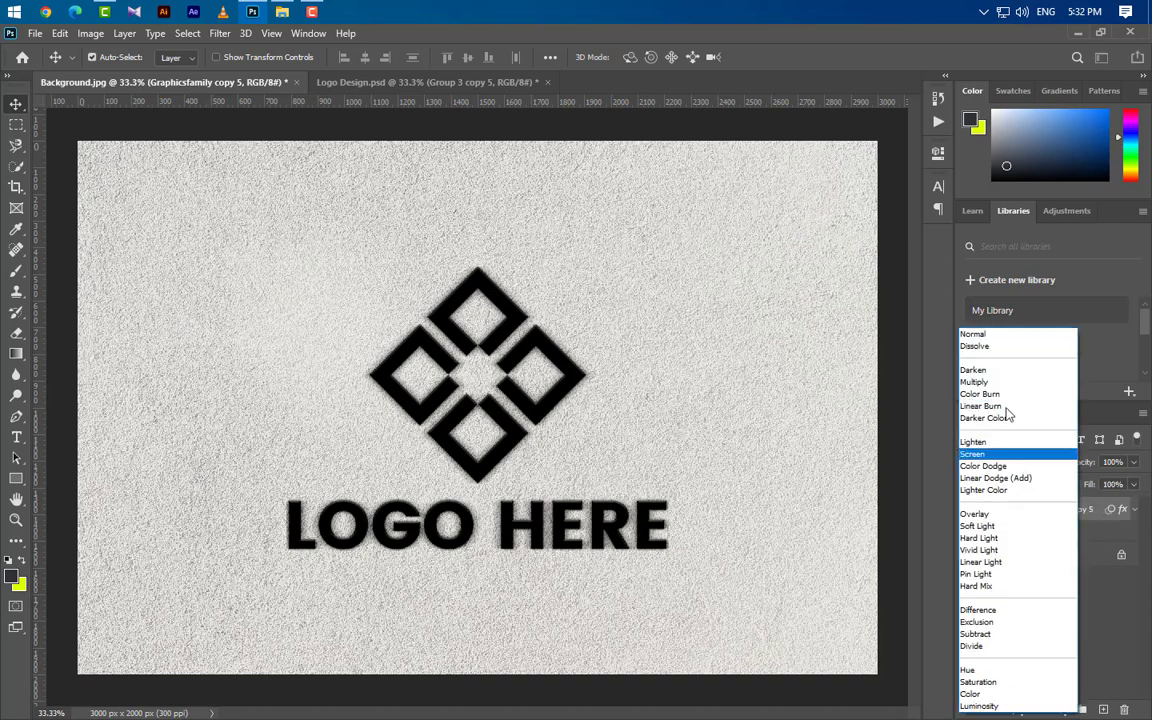
click(985, 331)
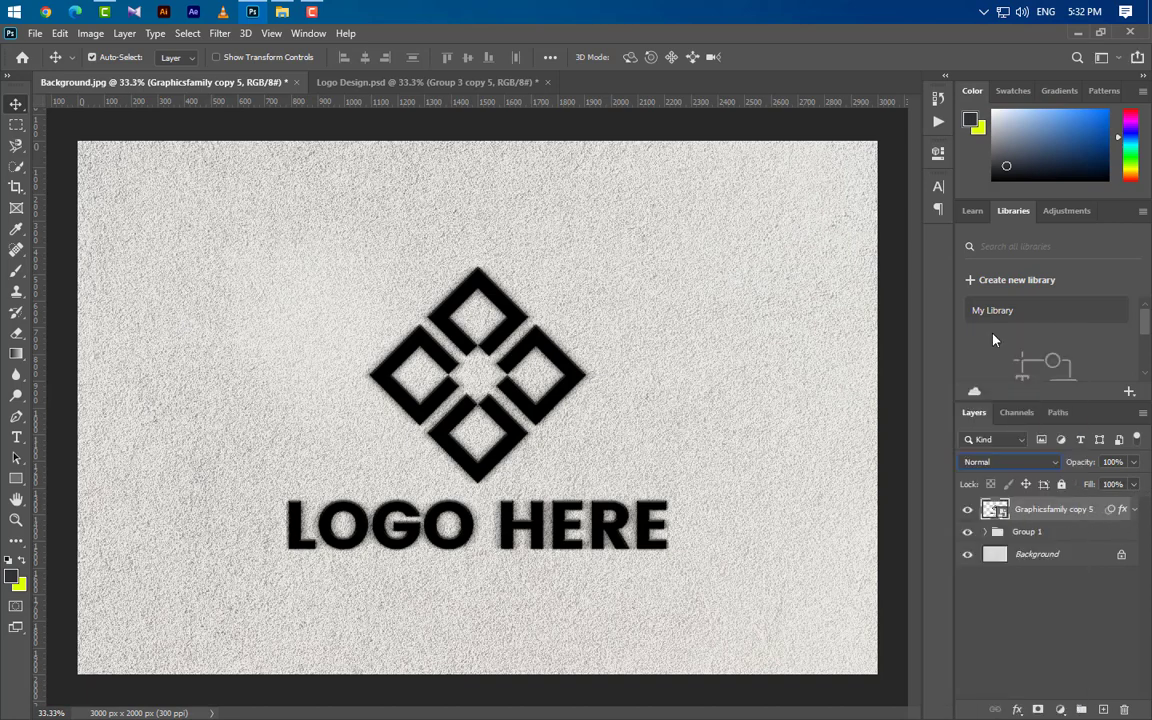
- Delete the smart filters from Graphicsfamily copy 5 and set its Bevel & Emboss size to 0 px
drag(1110, 511, 1124, 702)
click(1135, 510)
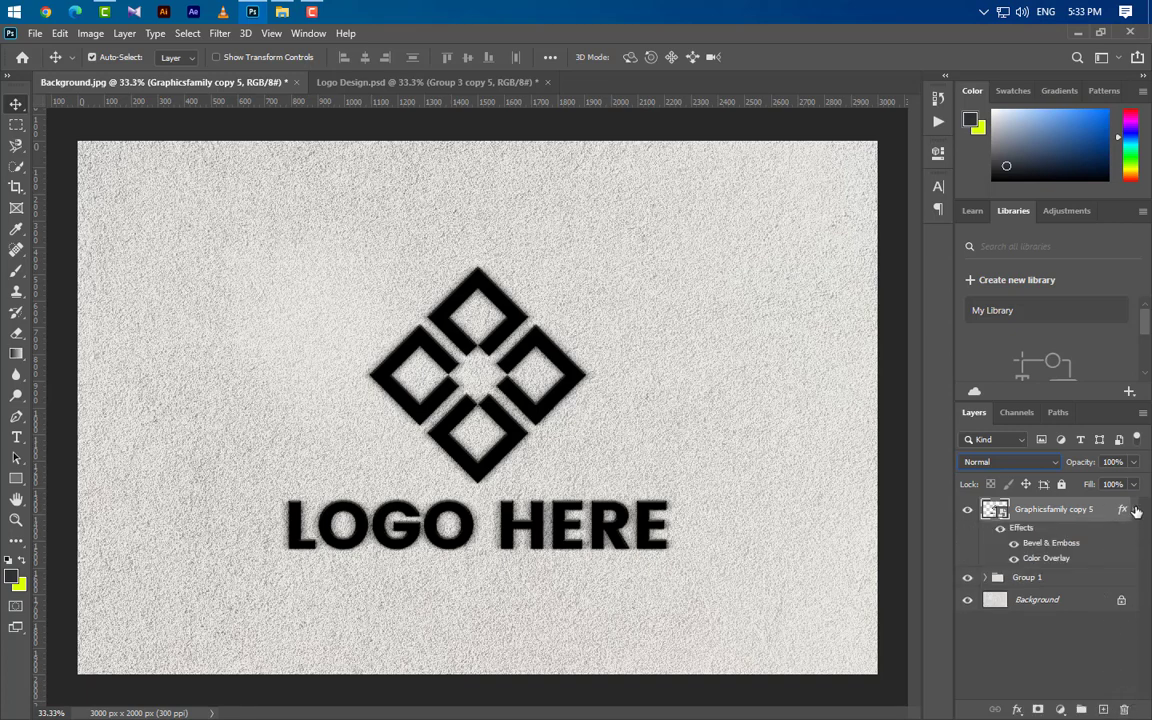
double_click(1053, 547)
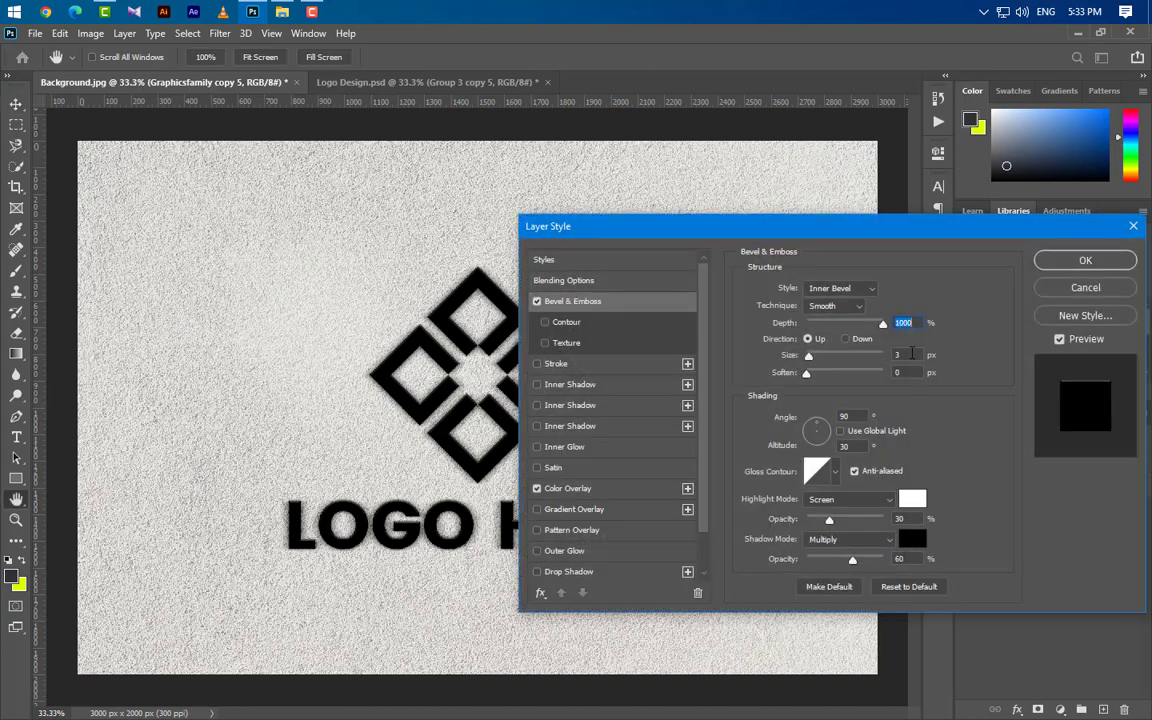
text(0)
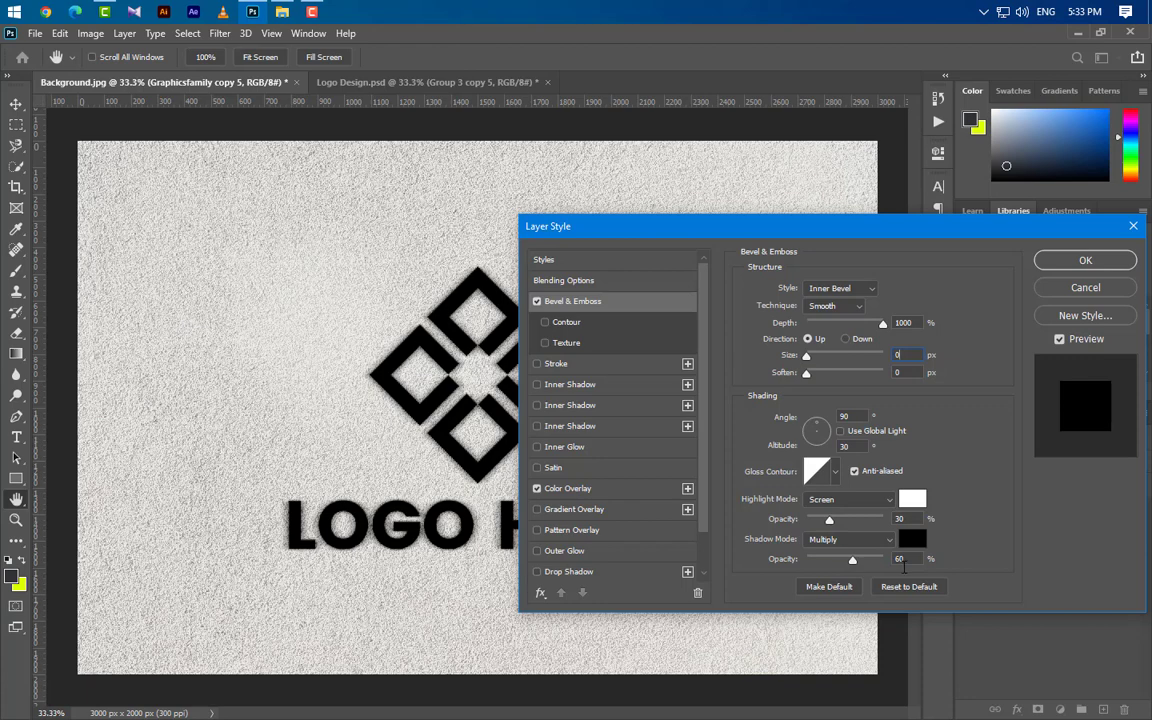
- Replace the layer's color overlay with a gradient overlay and set the gradient's first color stop to the foreground color, #2f3236
click(537, 489)
click(624, 511)
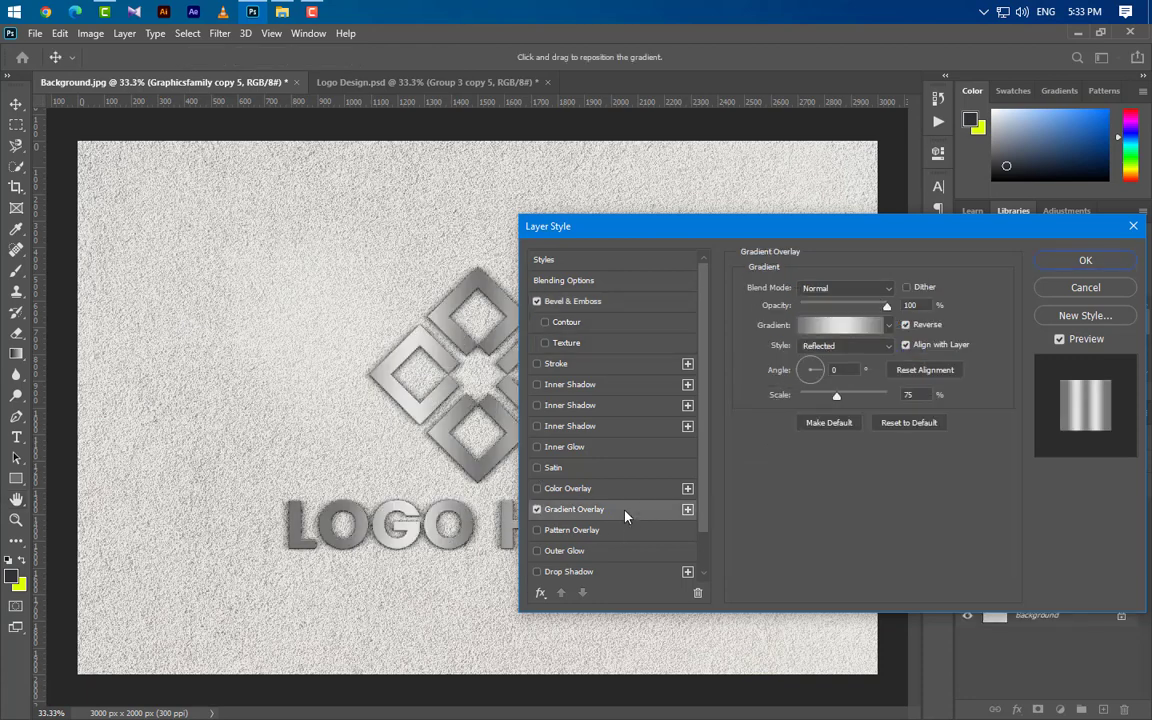
click(849, 335)
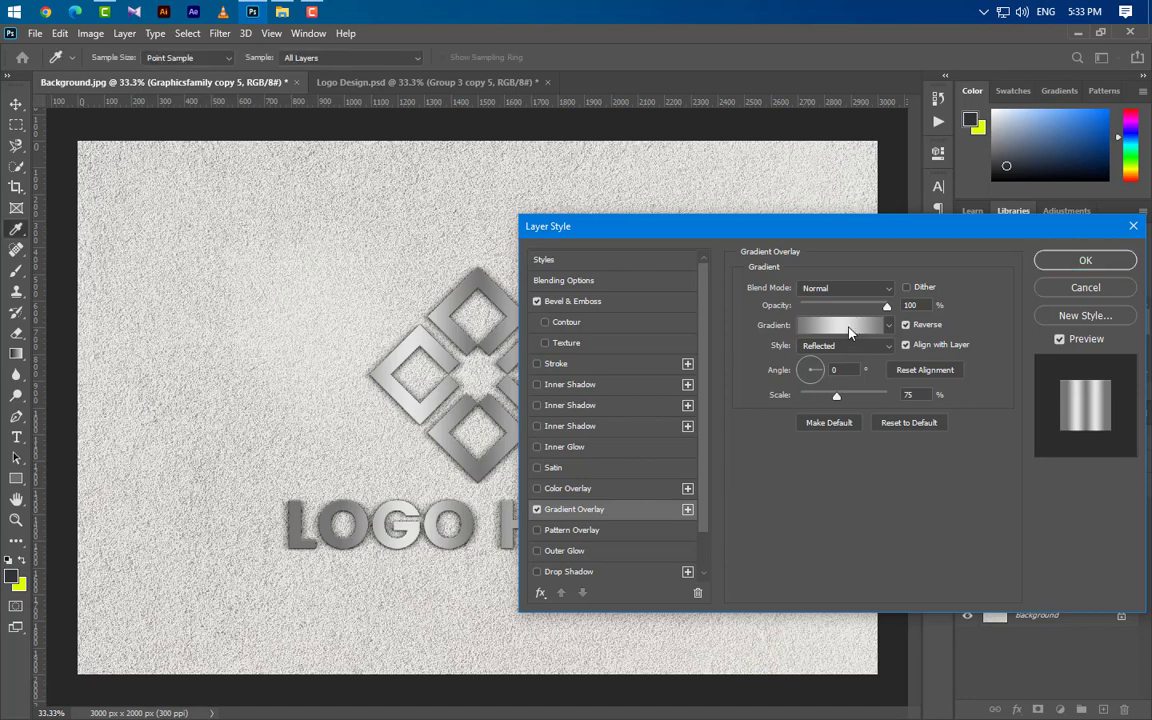
double_click(757, 416)
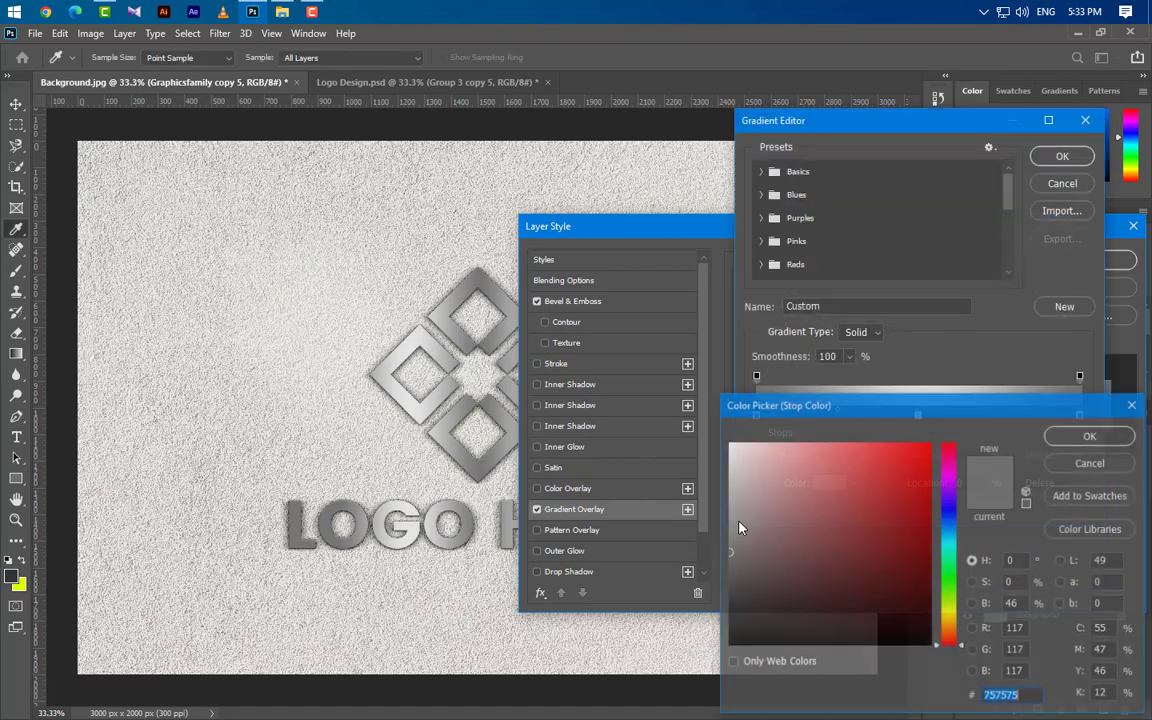
click(10, 577)
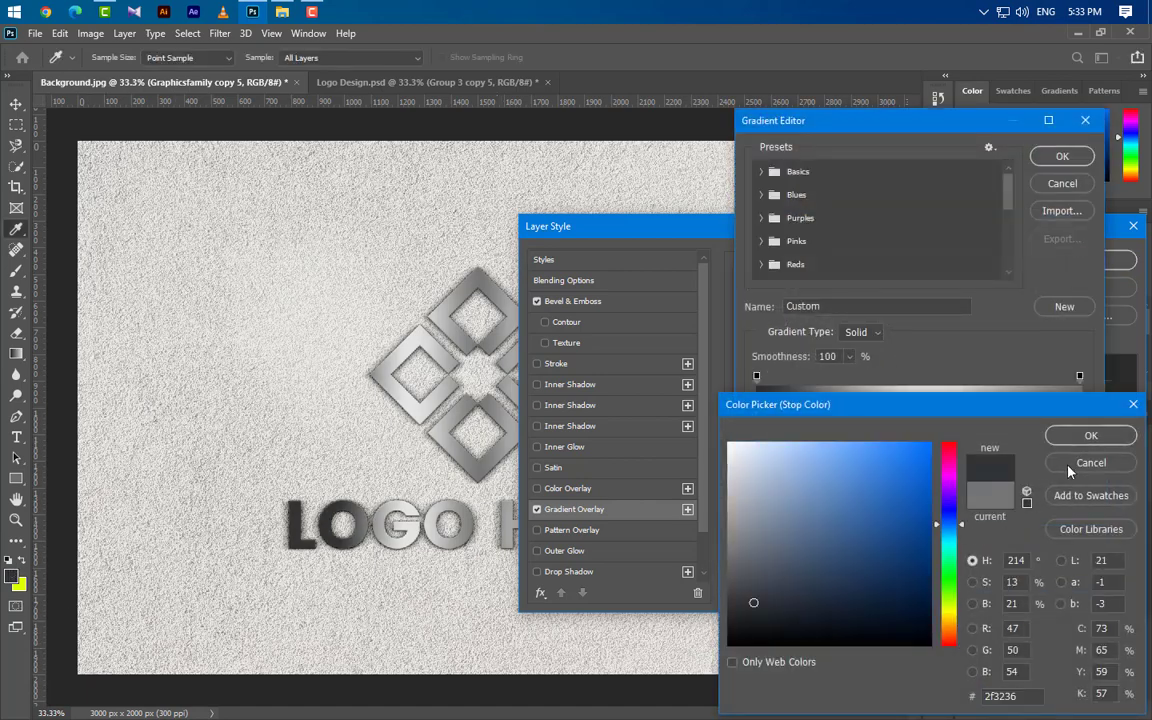
click(1087, 438)
- Remove the gradient's middle color stop, set the end stop to #3c3f43, and apply the gradient
drag(919, 416, 1067, 461)
double_click(1080, 416)
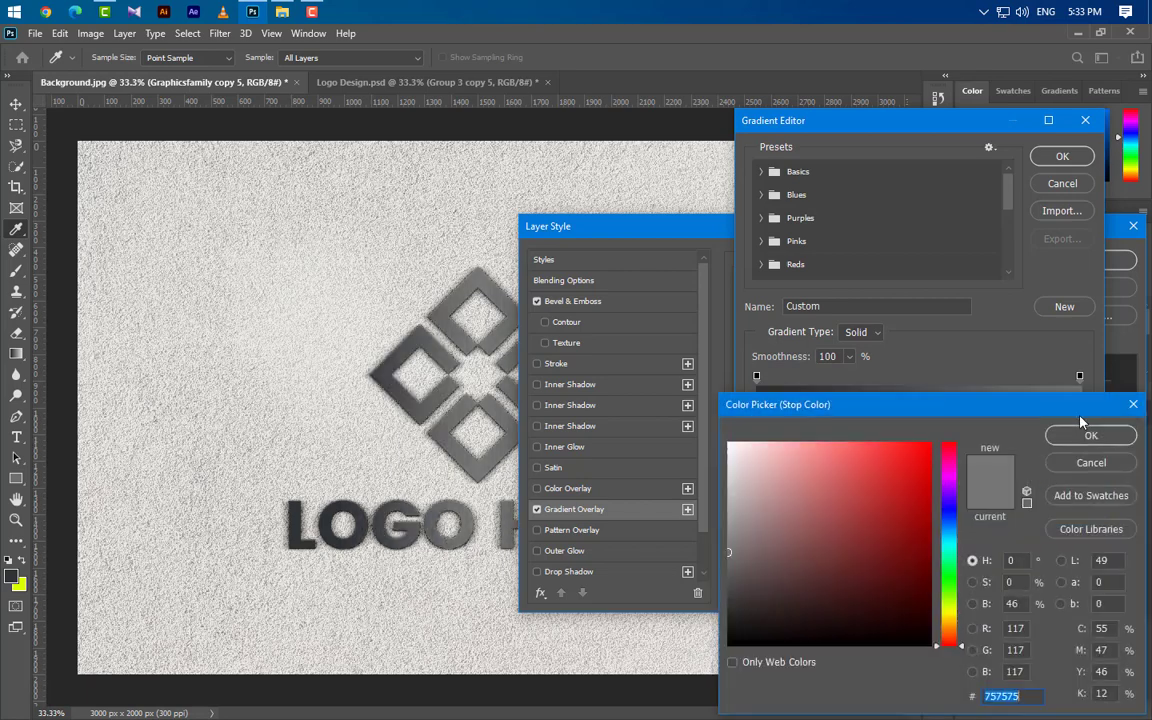
text(3c3f43)
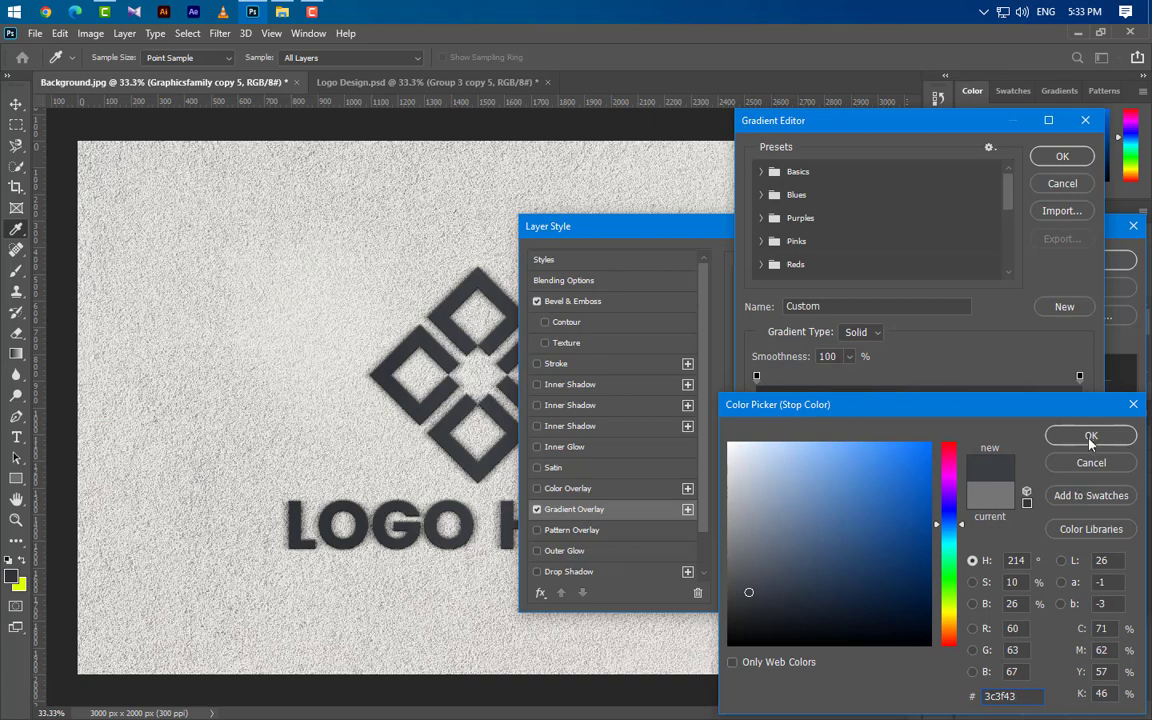
click(1090, 437)
click(1062, 156)
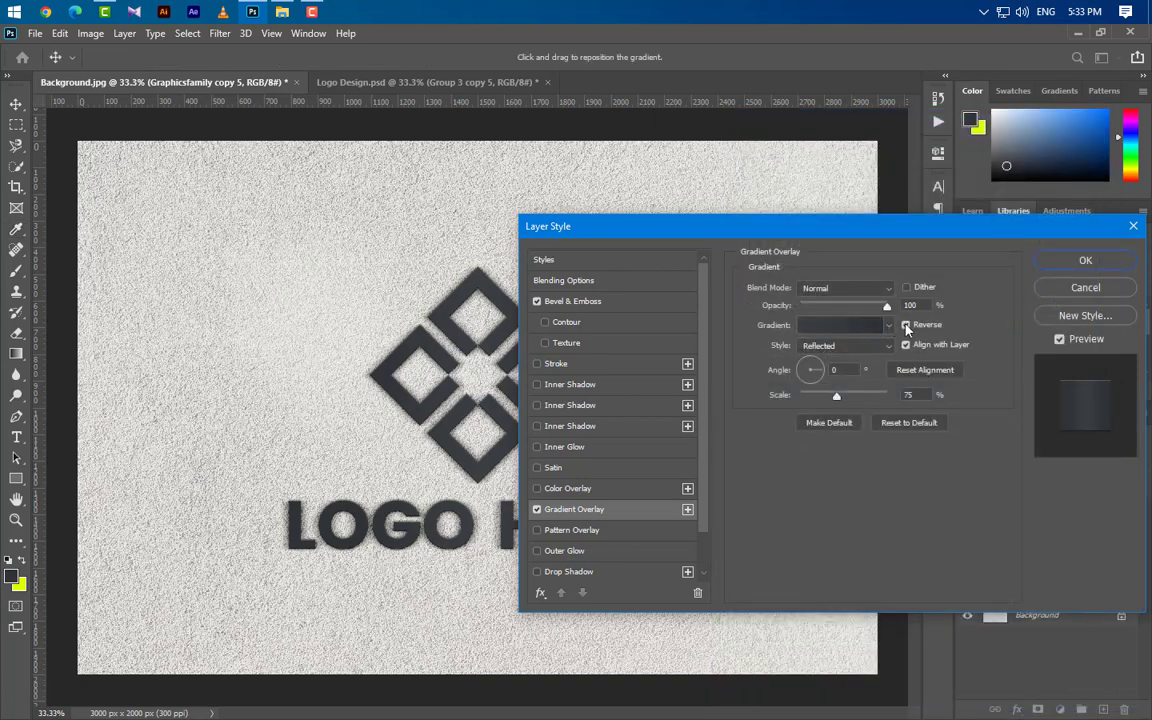
- Turn off Reverse for the gradient overlay and set it to Linear style, 50° angle and 140% scale
click(906, 325)
click(840, 346)
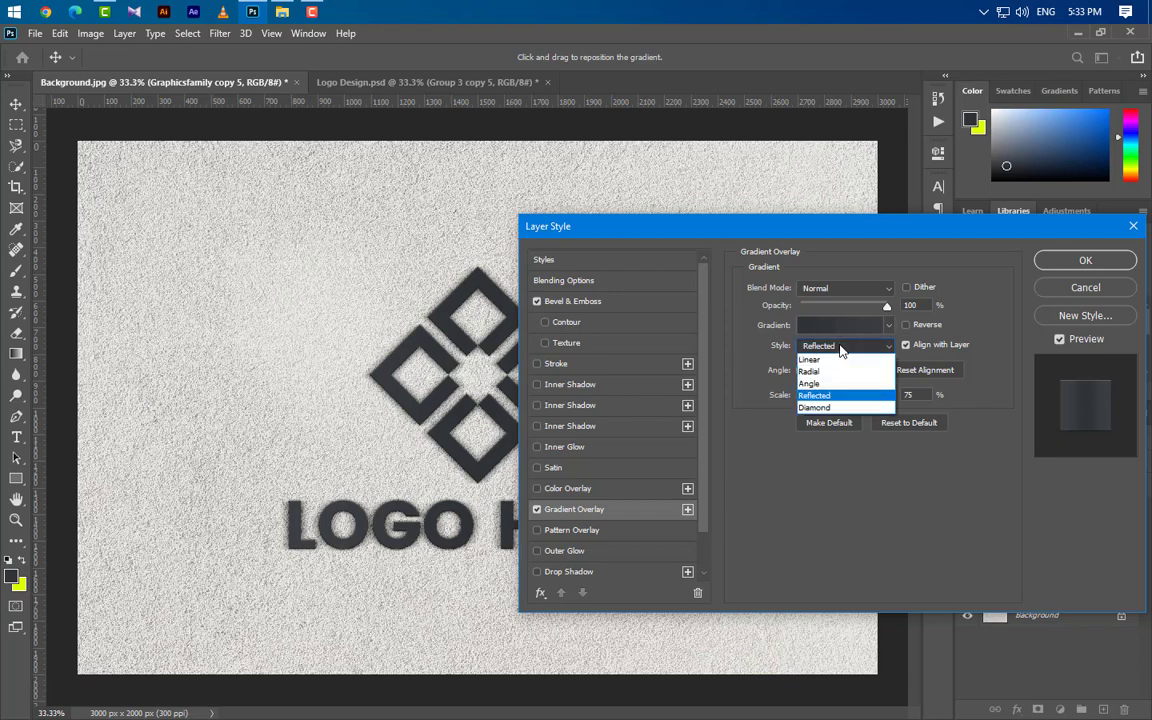
click(840, 362)
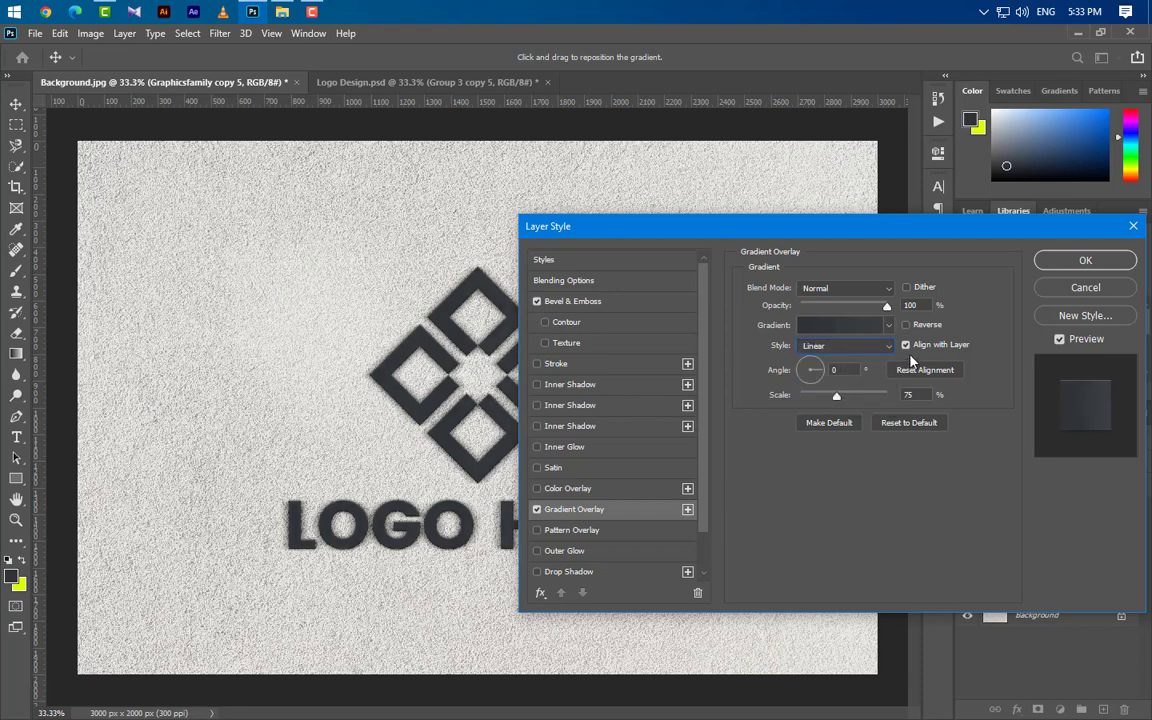
drag(924, 306, 896, 307)
drag(848, 371, 820, 371)
text(50)
click(908, 395)
text(140)
click(1085, 261)
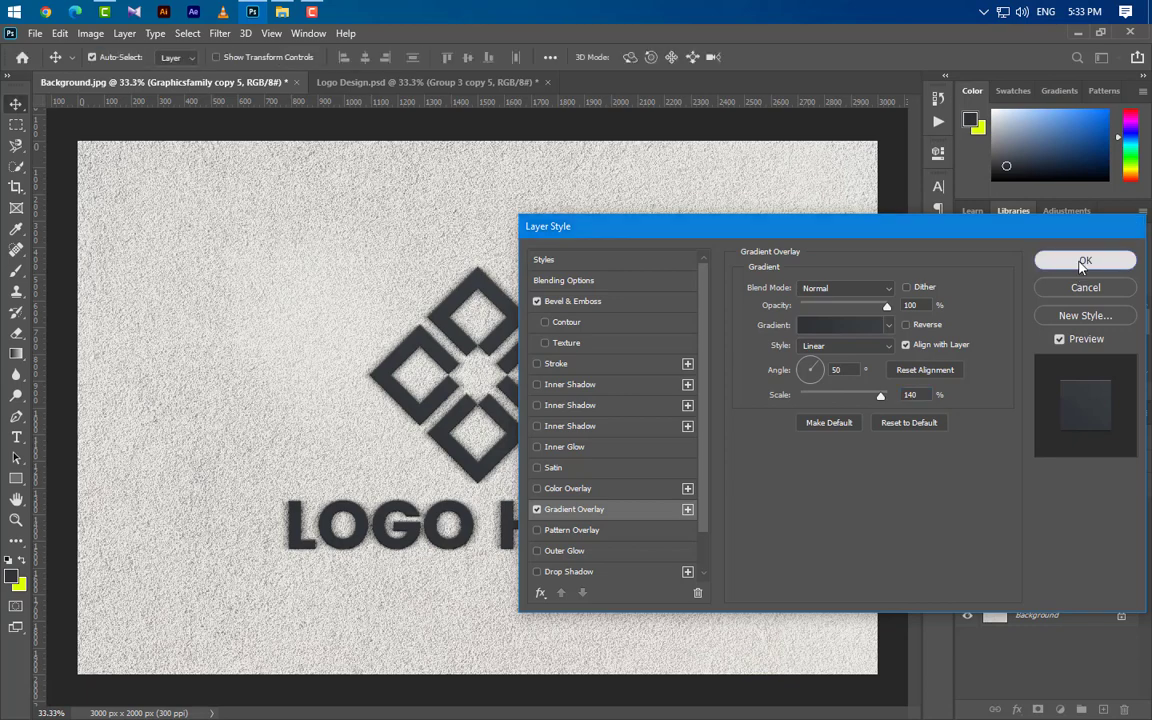
- Delete the unused Color Overlay effect from Graphicsfamily copy 5 and collapse its effects list
drag(1048, 558, 1124, 709)
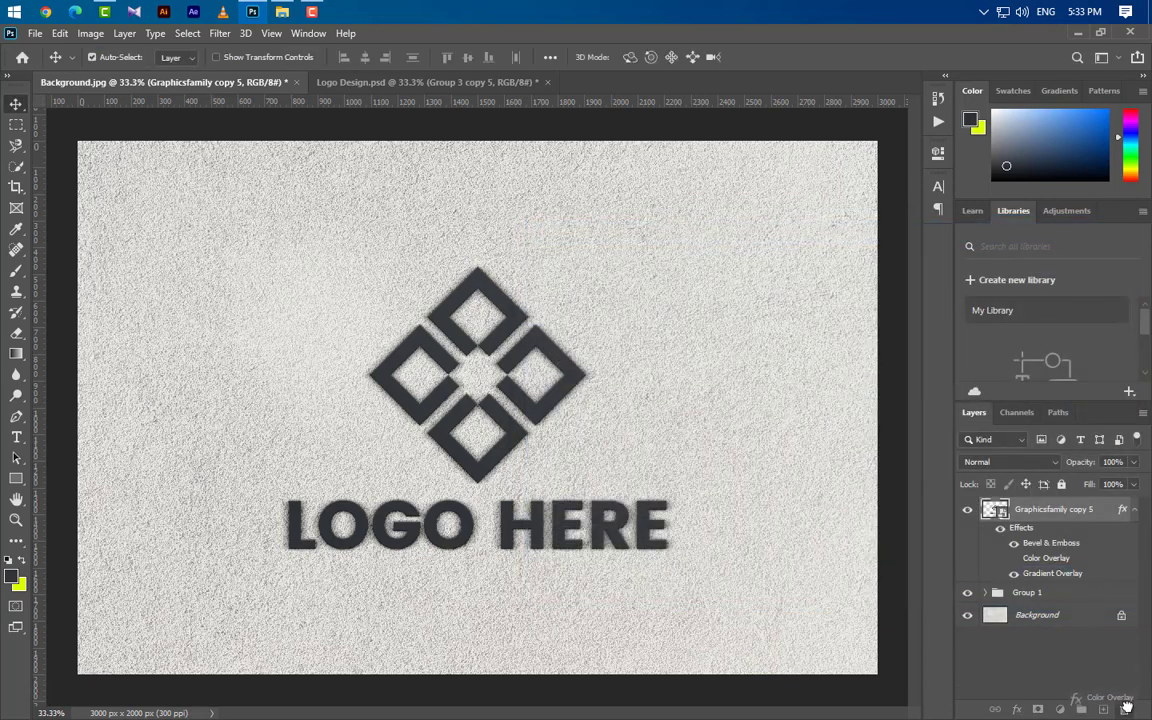
click(1136, 511)
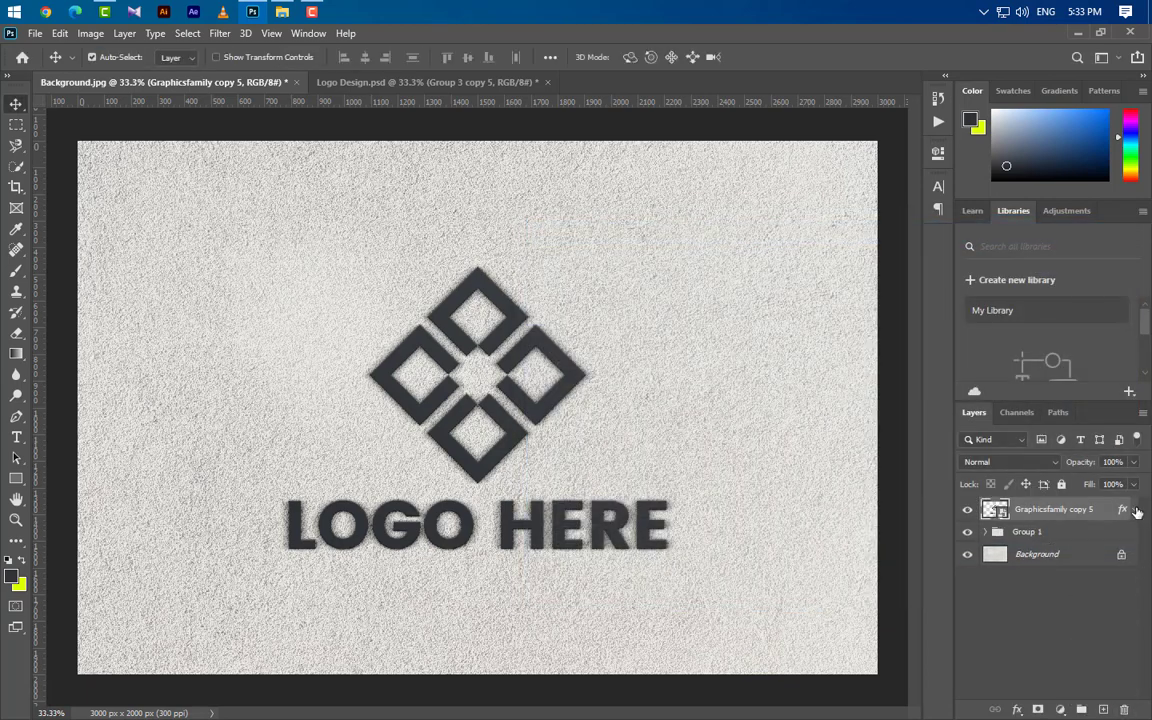
- Build the logo's thickness by repeatedly duplicating the top layer, from Graphicsfamily copy 5 through copy 16, nudging each new copy up one pixel
scroll(409, 548, up, 3)
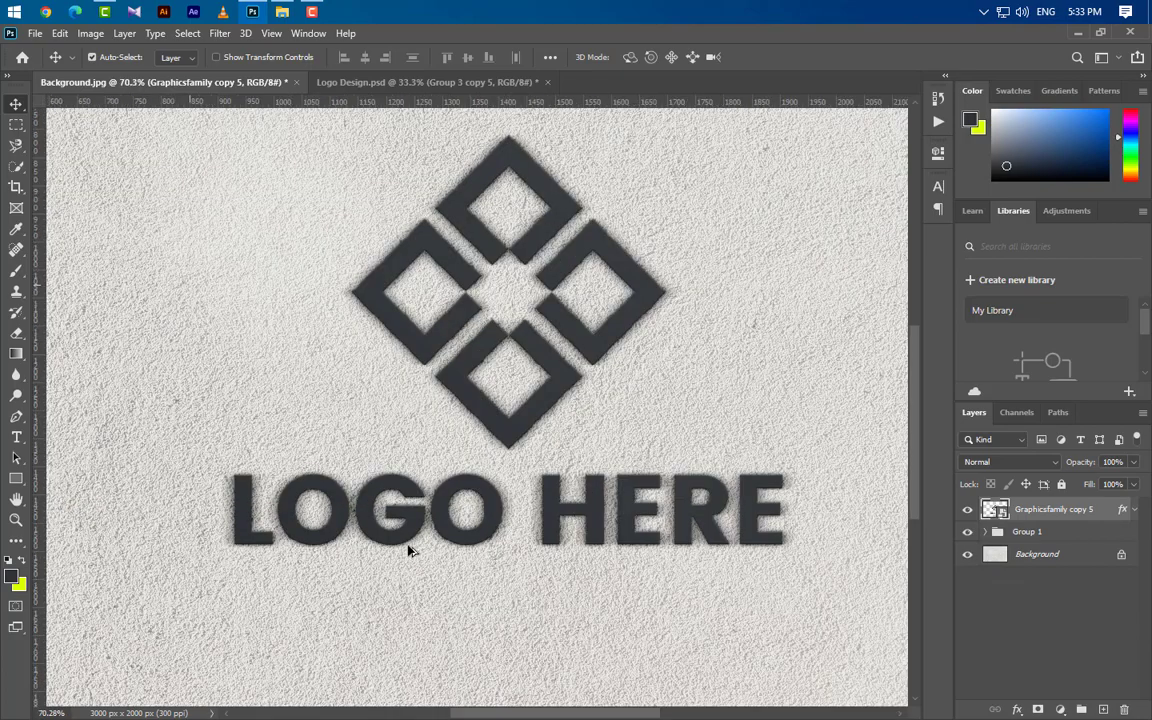
scroll(527, 456, up, 6)
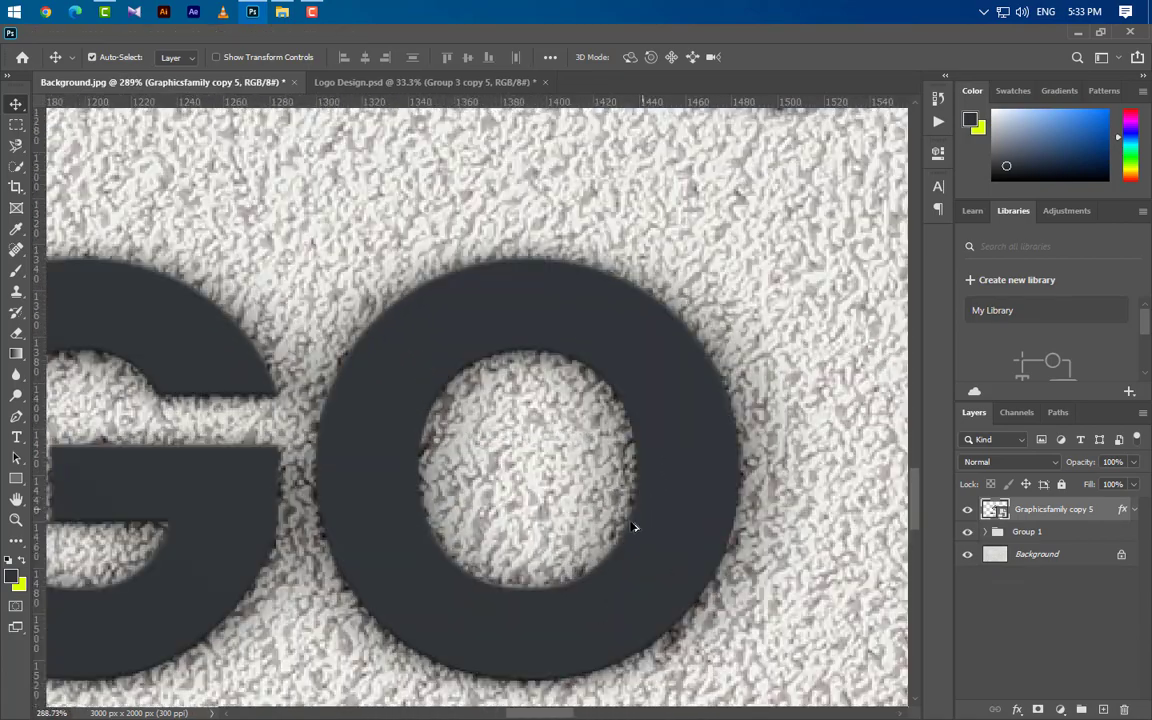
scroll(670, 513, down, 1)
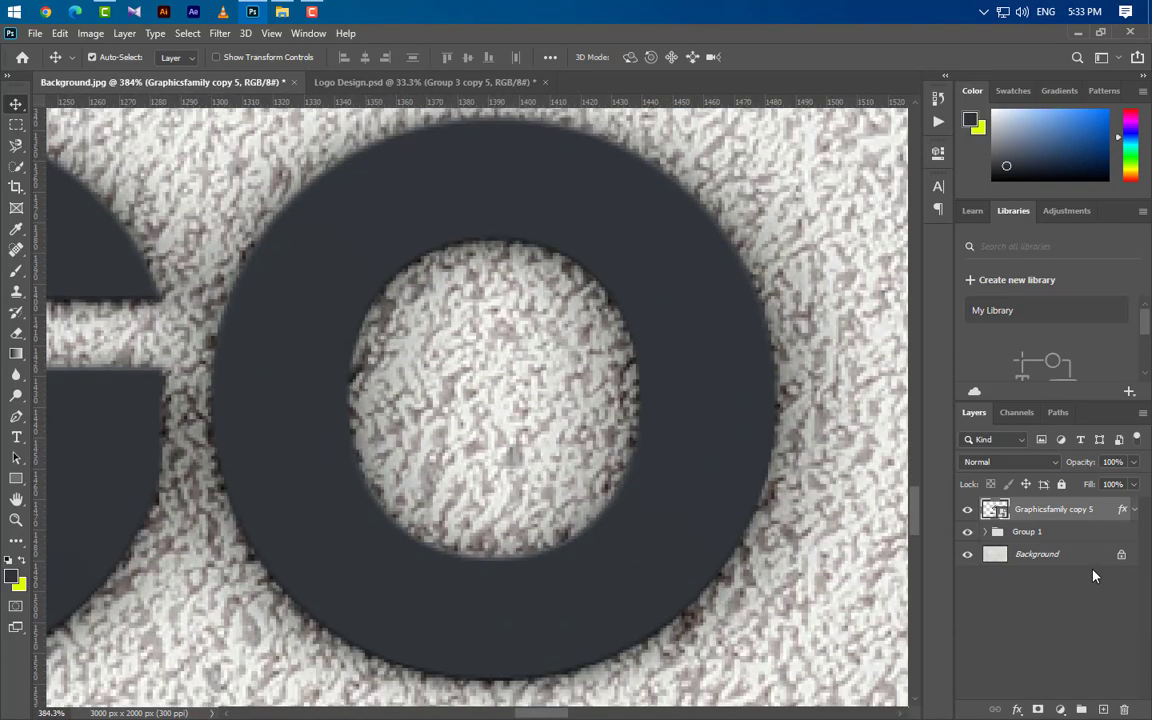
drag(1102, 514, 1104, 709)
key(Up)
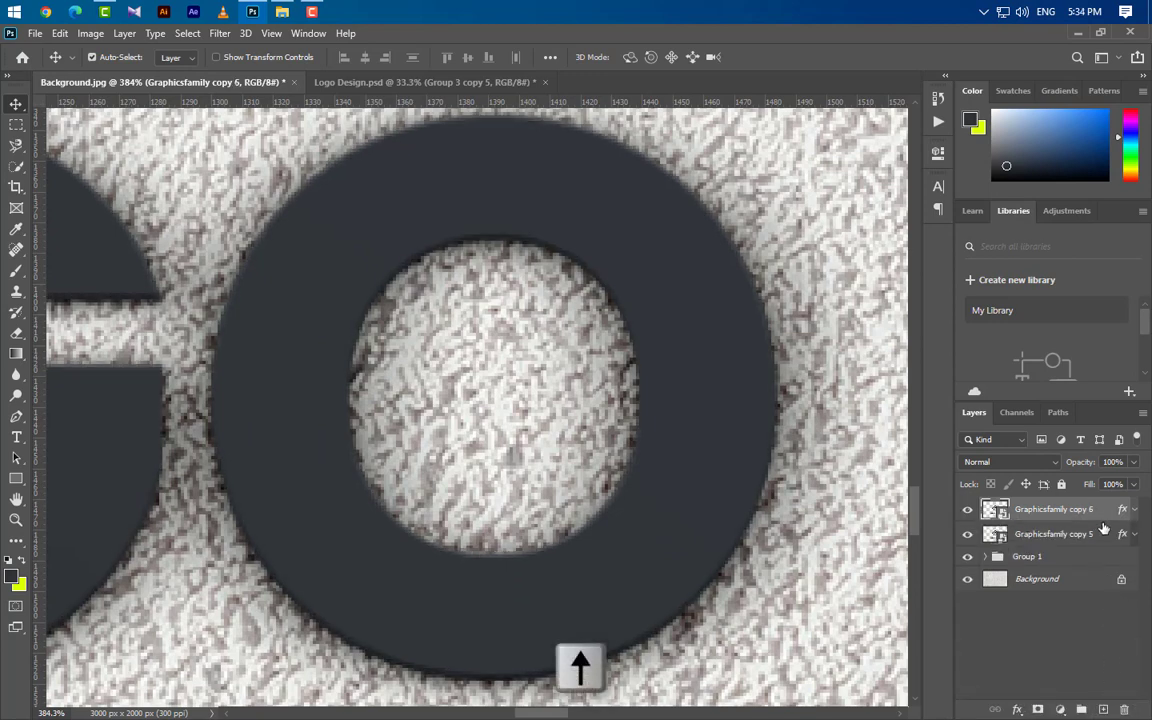
drag(1104, 512, 1104, 708)
key(Up)
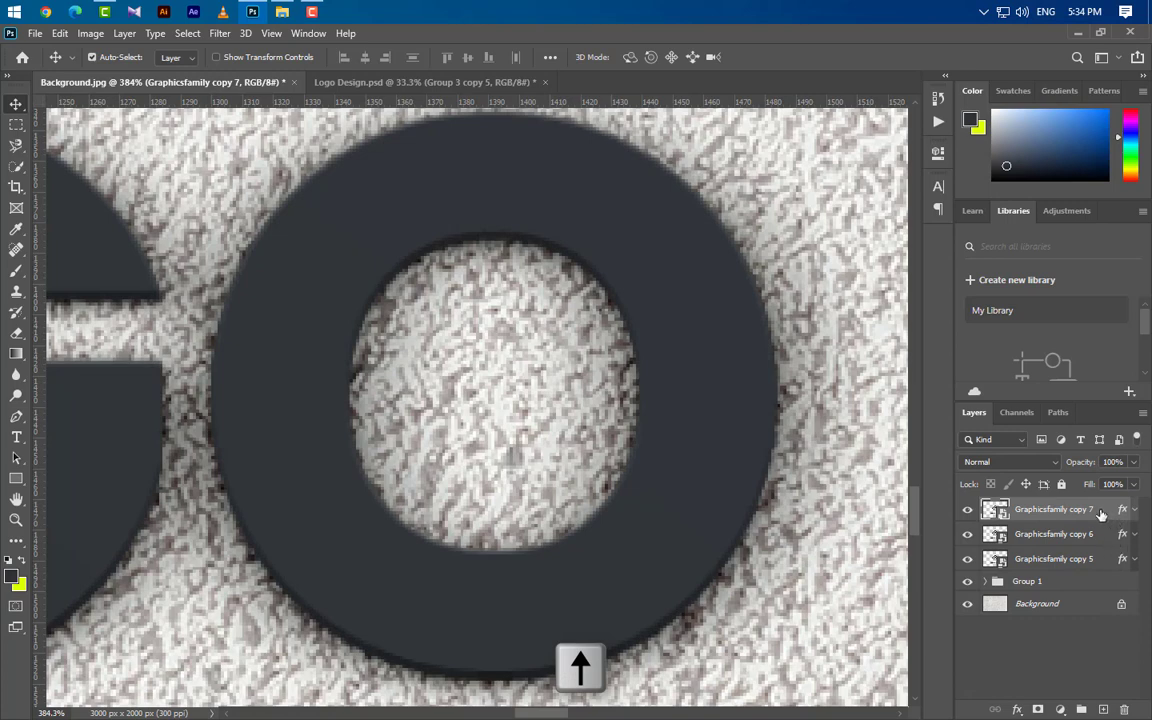
drag(1105, 512, 1104, 708)
key(Up)
drag(1095, 512, 1104, 708)
key(Up)
key(Up)
drag(1095, 512, 1104, 708)
key(Up)
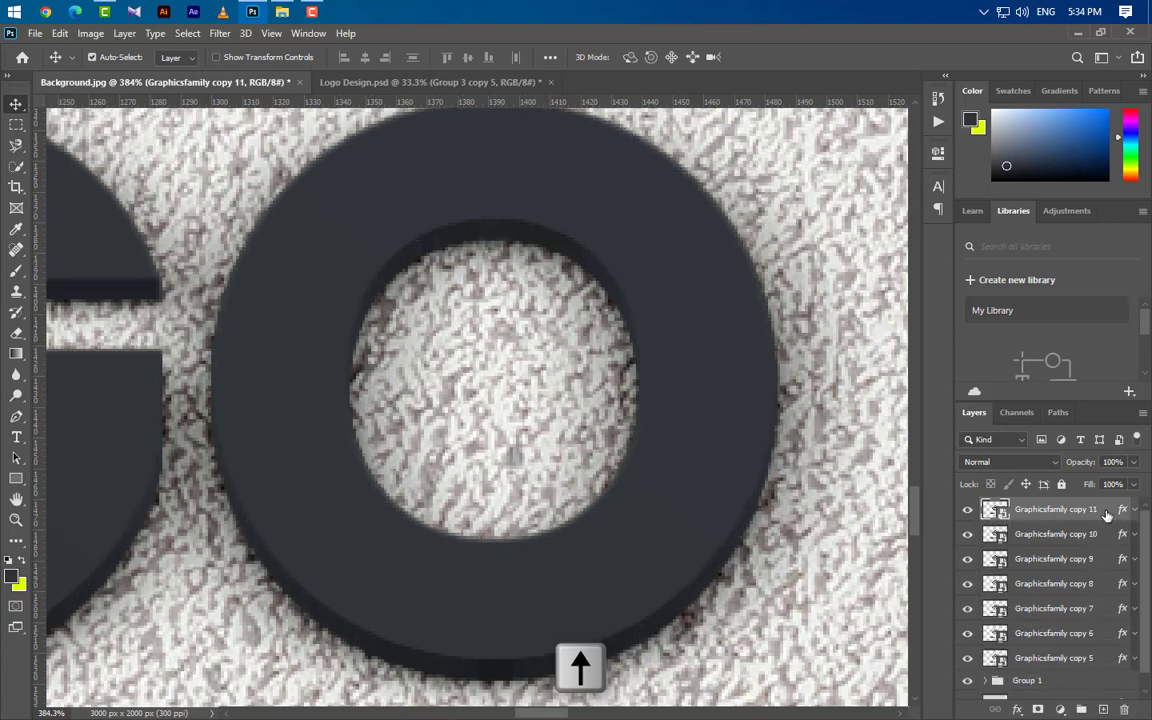
drag(1100, 512, 1104, 708)
key(Up)
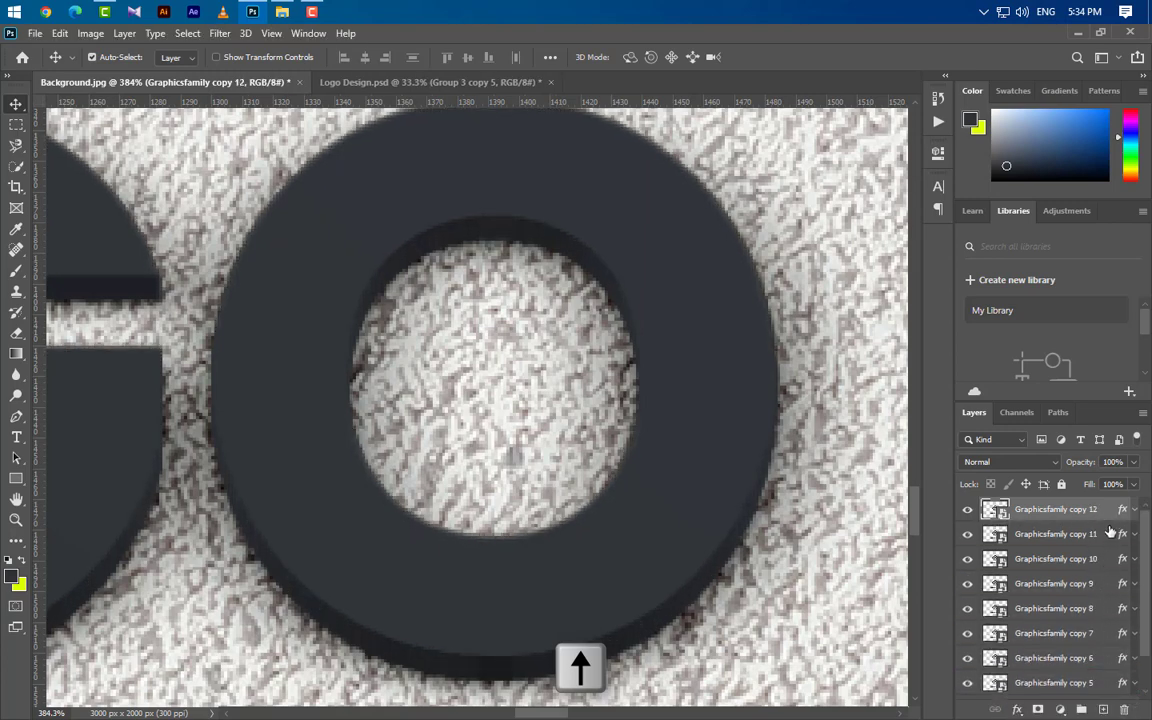
drag(1100, 510, 1104, 711)
key(Up)
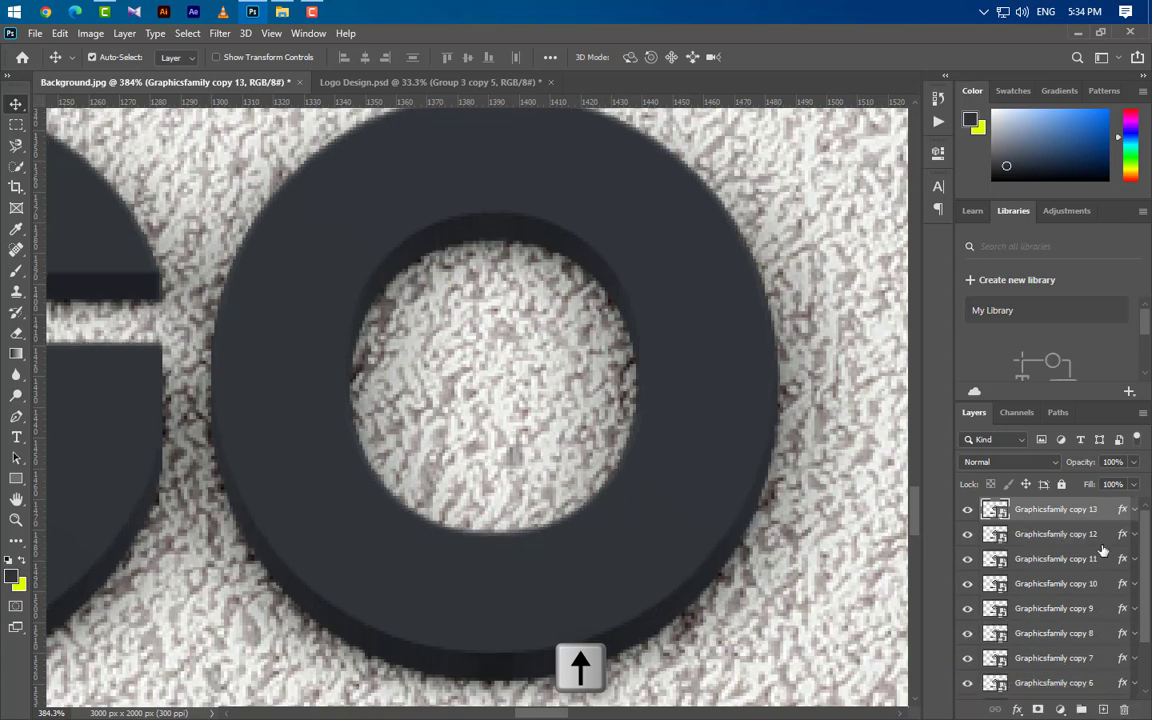
drag(1095, 513, 1104, 711)
key(Up)
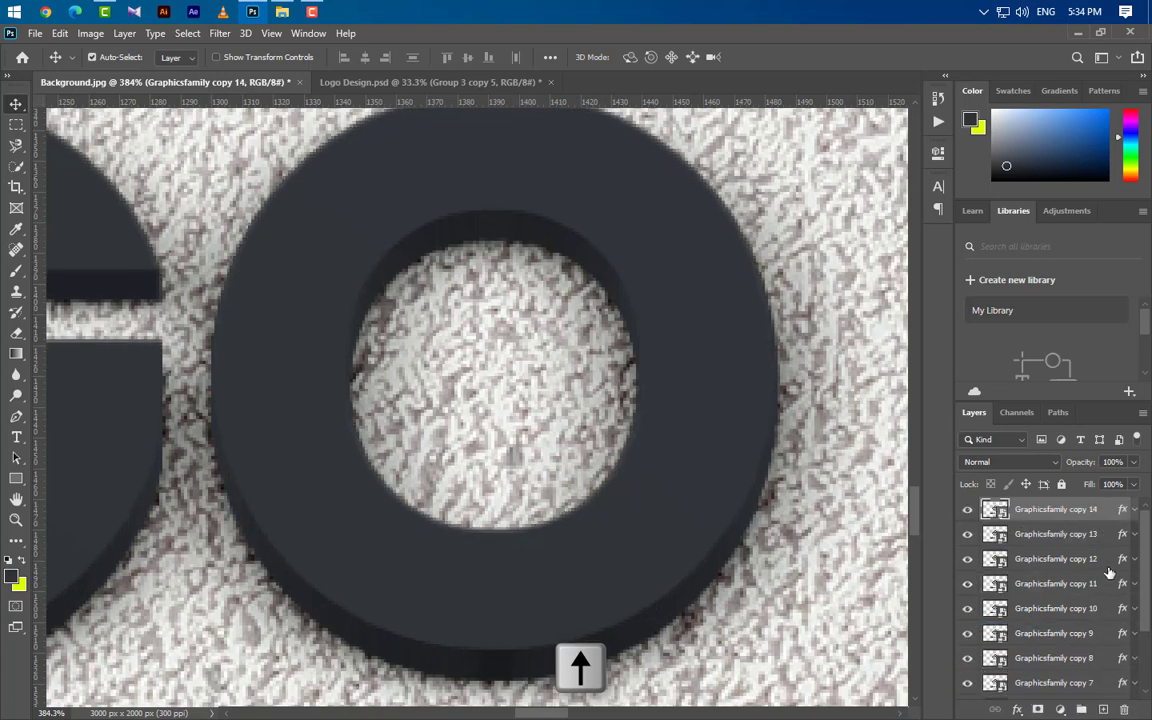
drag(1100, 512, 1104, 710)
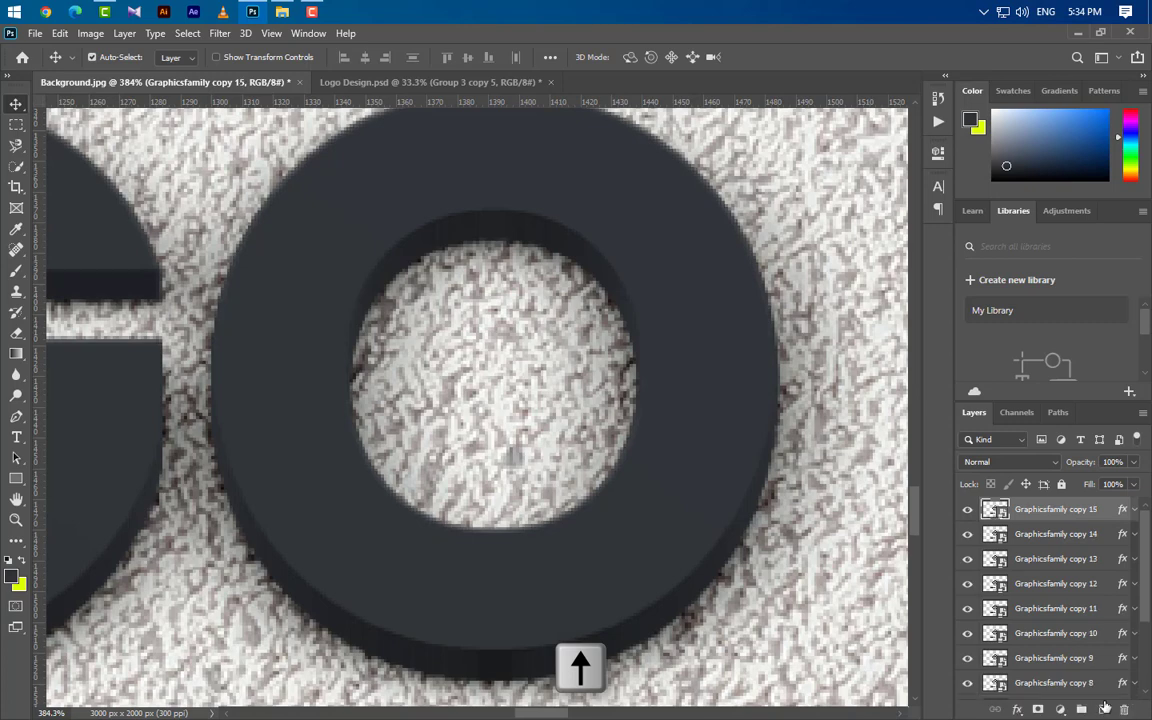
key(Up)
drag(1100, 510, 1104, 710)
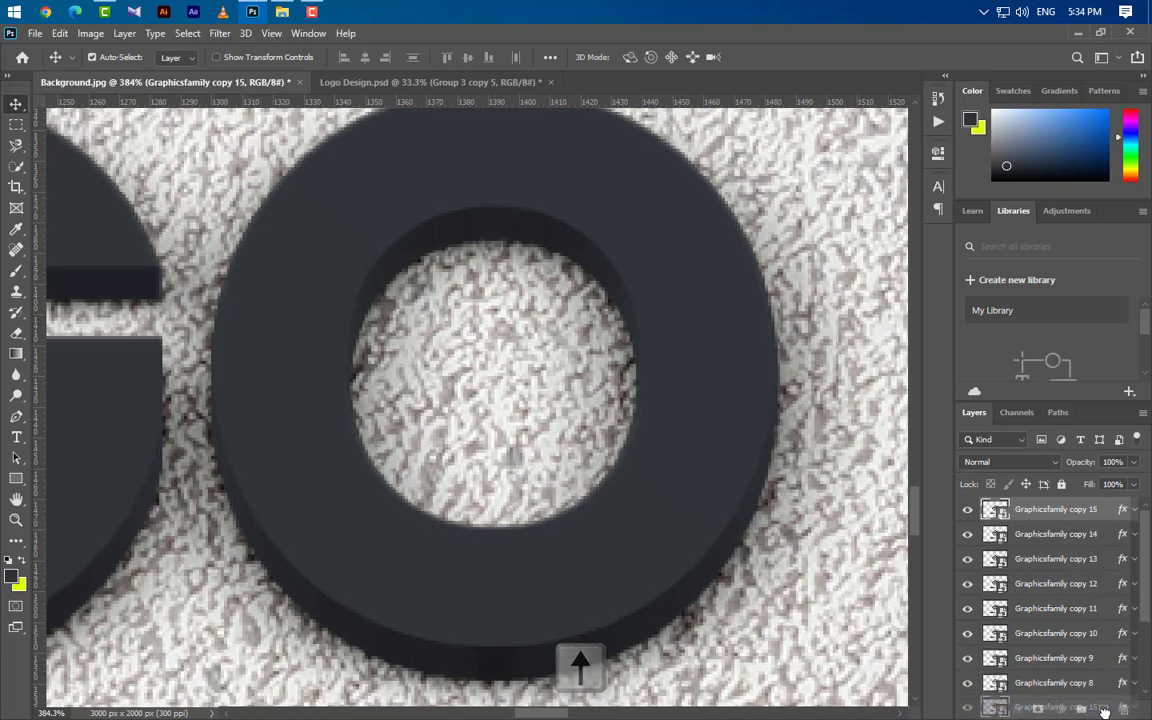
key(Up)
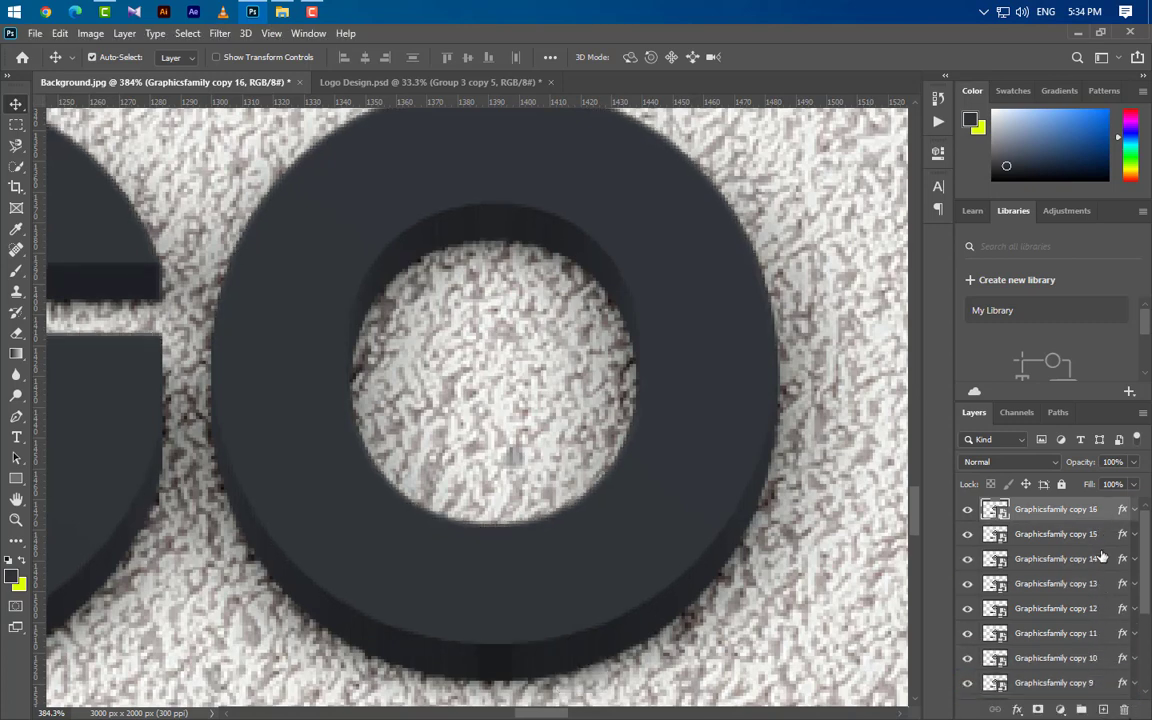
- Set aside a hidden duplicate of Graphicsfamily copy 16 and group the layers from copy 16 down to copy 5
drag(1000, 510, 1102, 708)
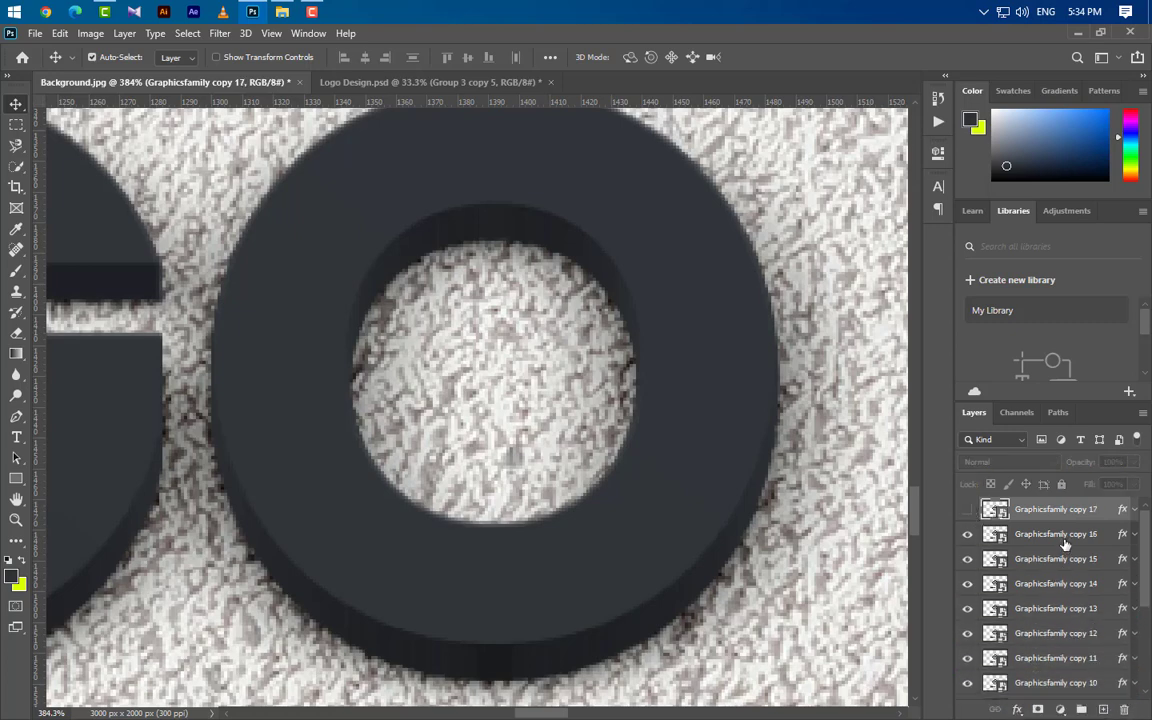
click(1000, 536)
ctrl+click(1060, 559)
ctrl+click(1066, 584)
ctrl+click(1070, 609)
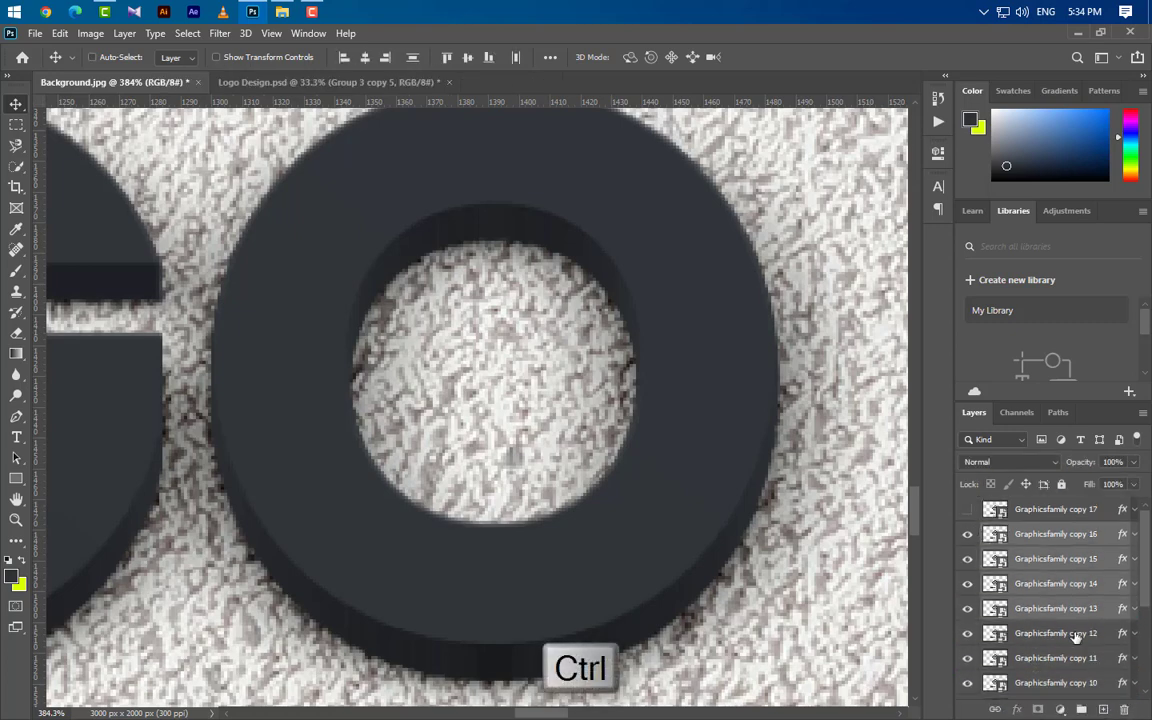
ctrl+click(1074, 633)
ctrl+click(1078, 658)
ctrl+click(1076, 682)
scroll(1074, 660, down, 3)
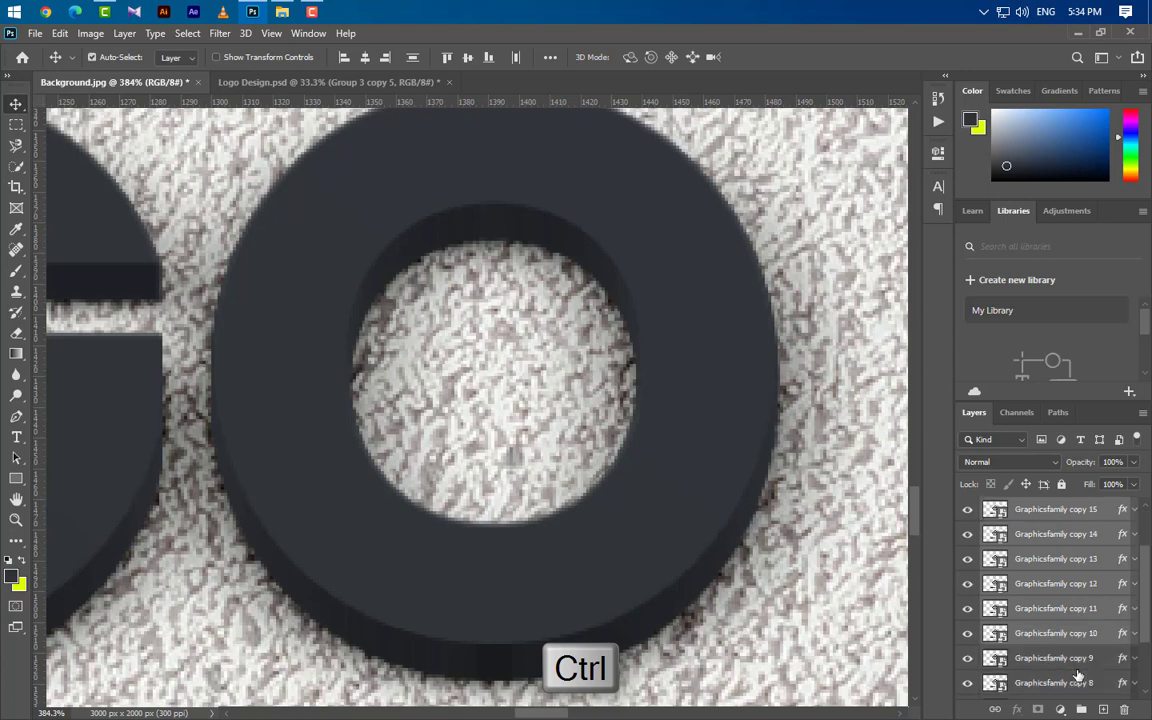
ctrl+click(1068, 584)
ctrl+click(1069, 608)
ctrl+click(1070, 633)
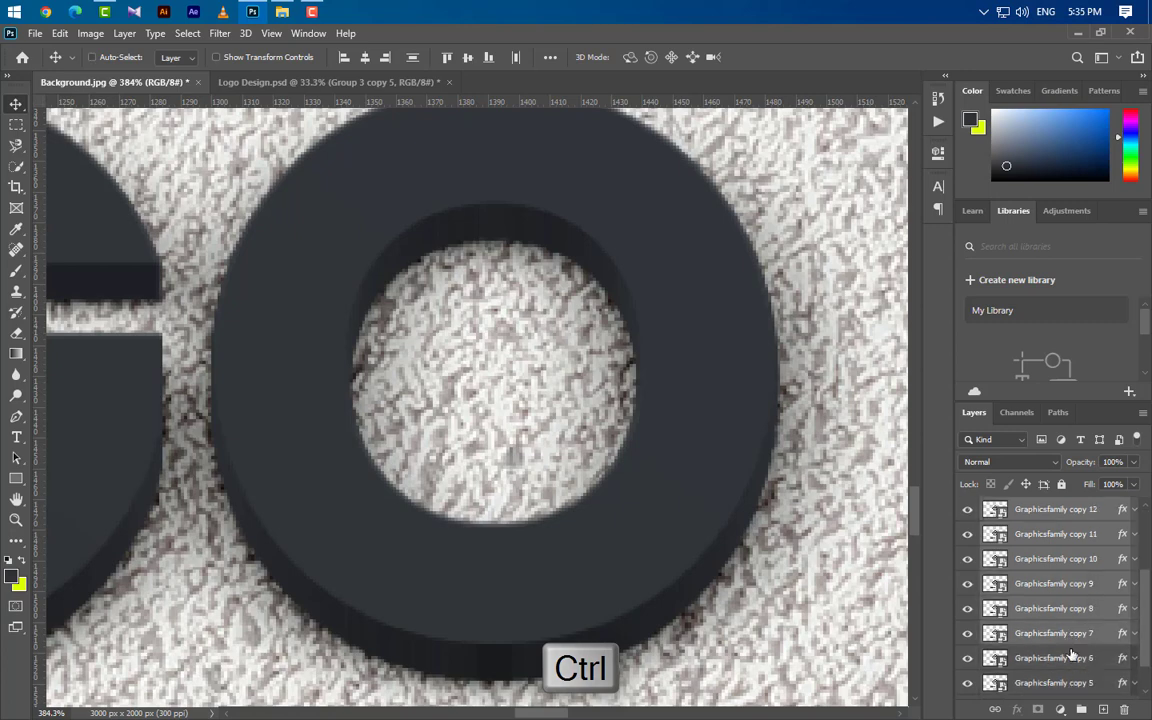
ctrl+click(1072, 658)
ctrl+click(1074, 683)
scroll(1074, 680, down, 1)
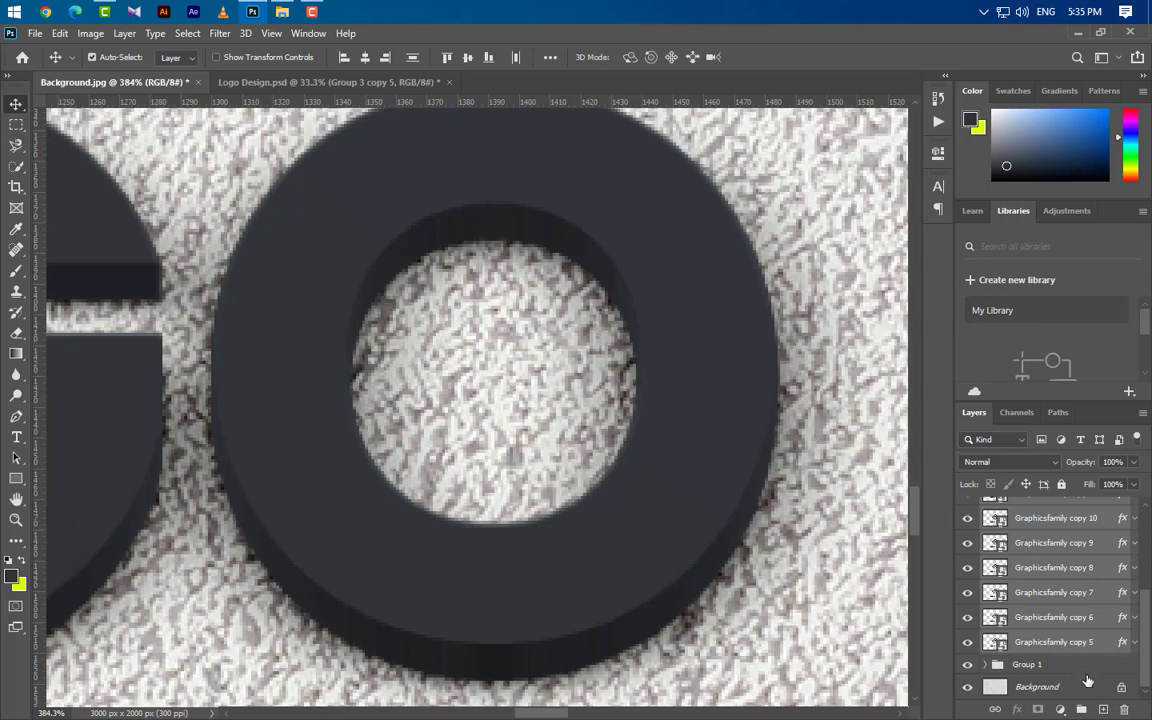
key(ctrl+g)
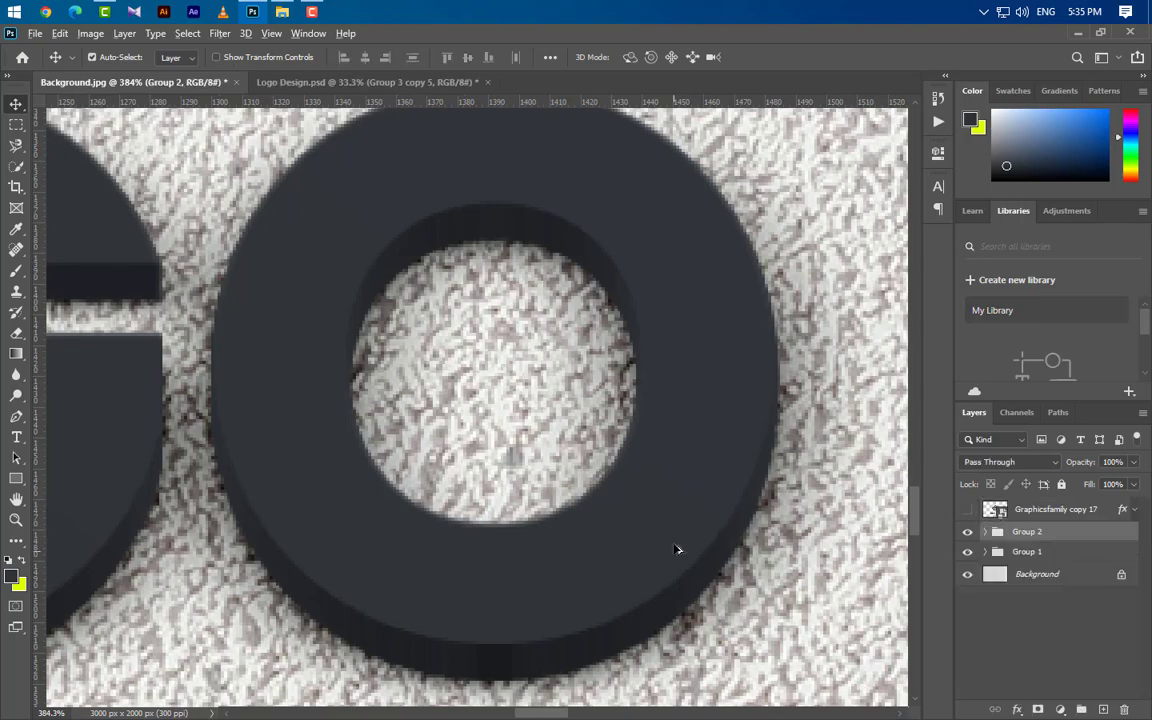
scroll(674, 547, down, 10)
scroll(632, 560, down, 5)
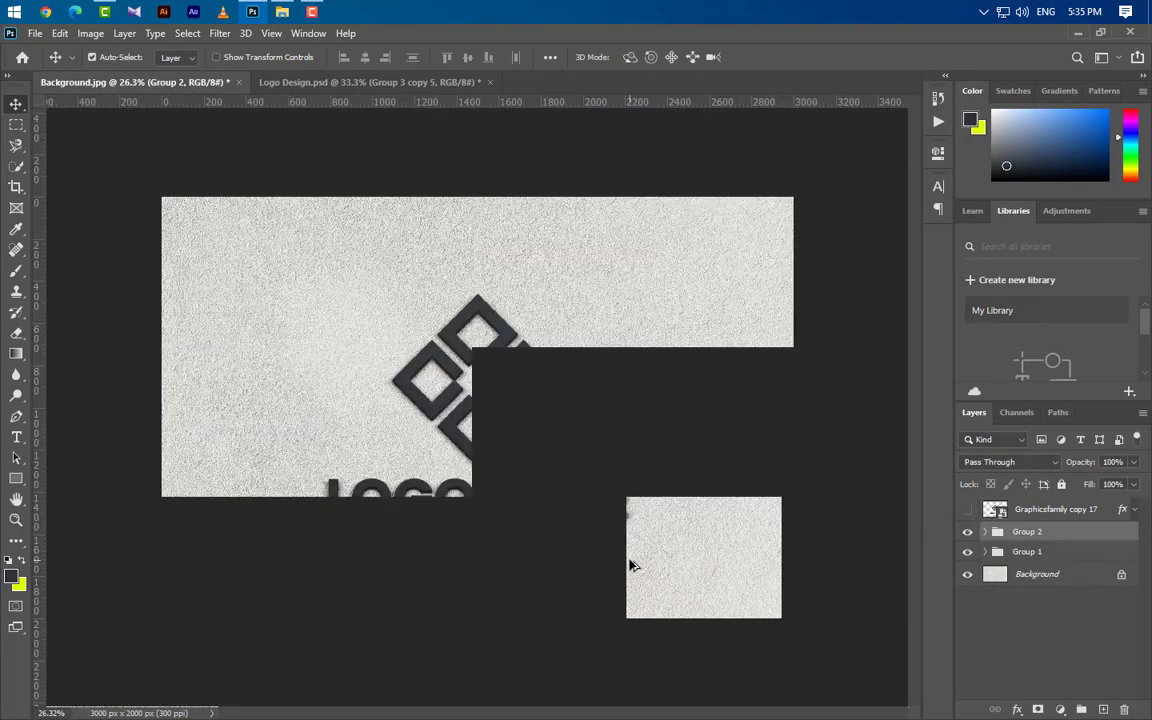
scroll(476, 478, up, 6)
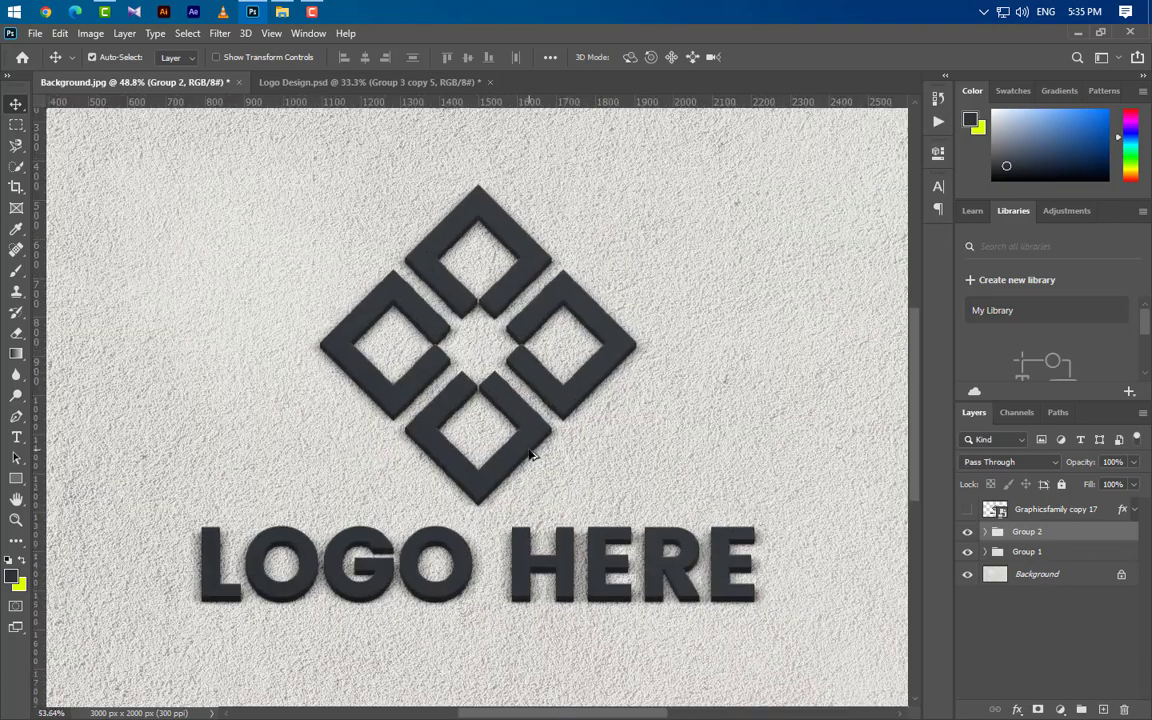
- Add a Bevel & Emboss effect to Group 2 using the Emboss style and Smooth technique
scroll(638, 468, up, 2)
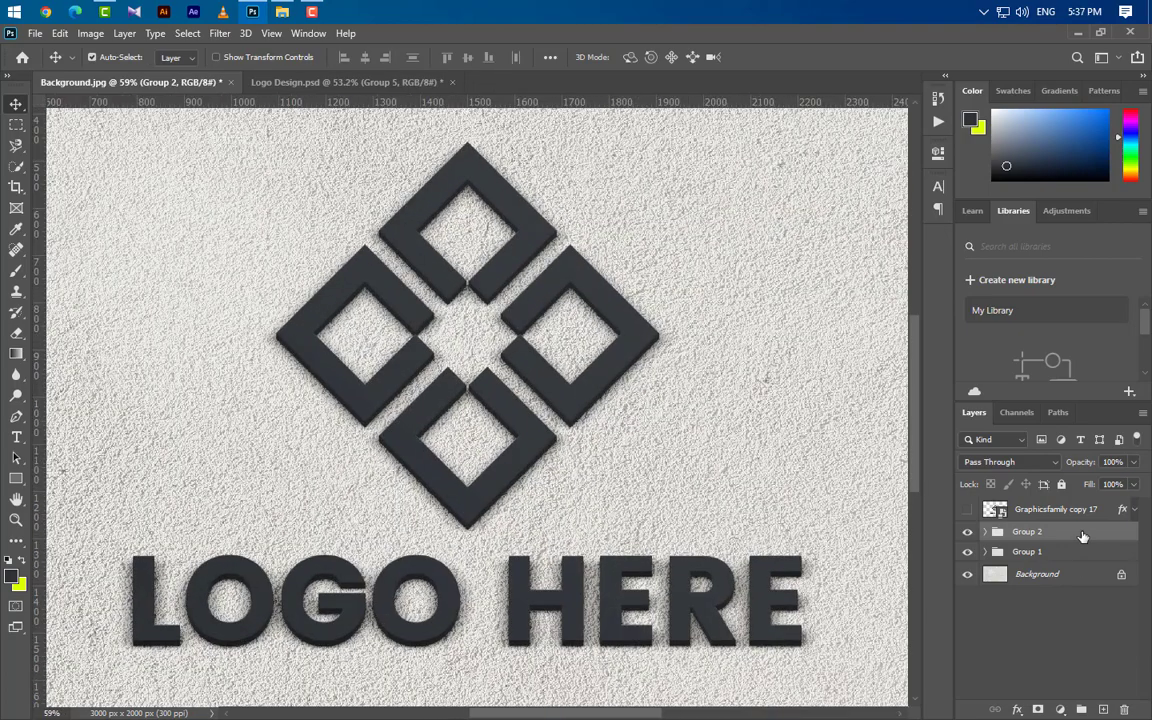
right_click(1082, 537)
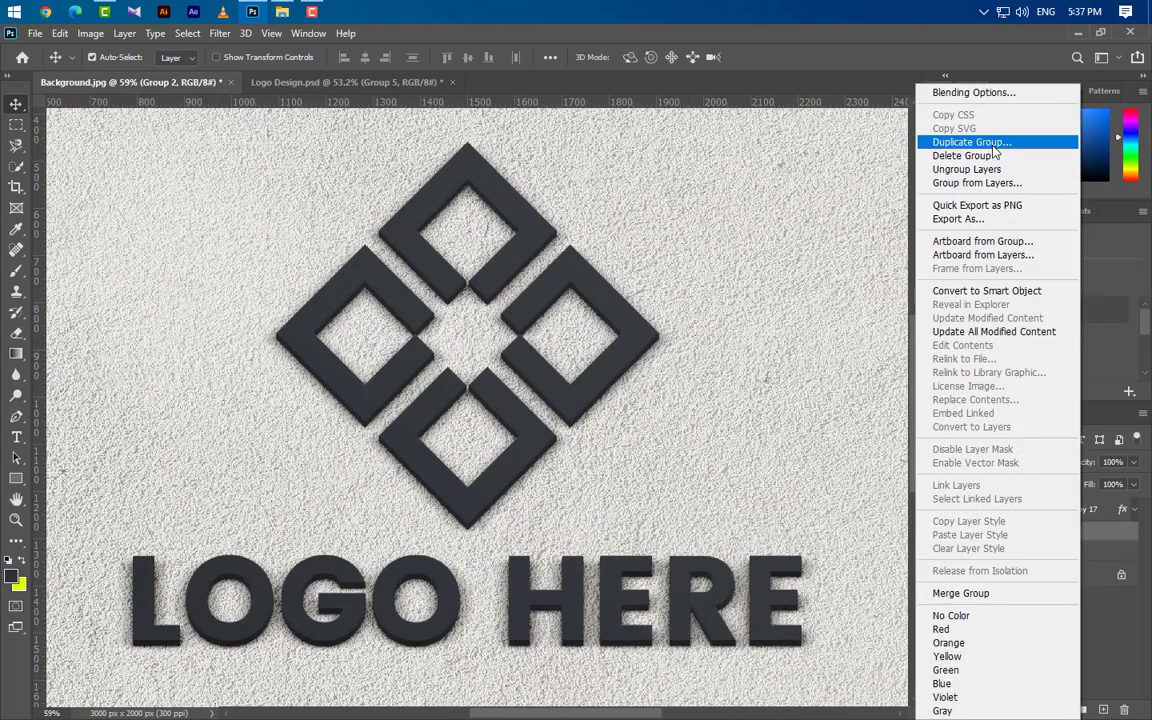
click(995, 92)
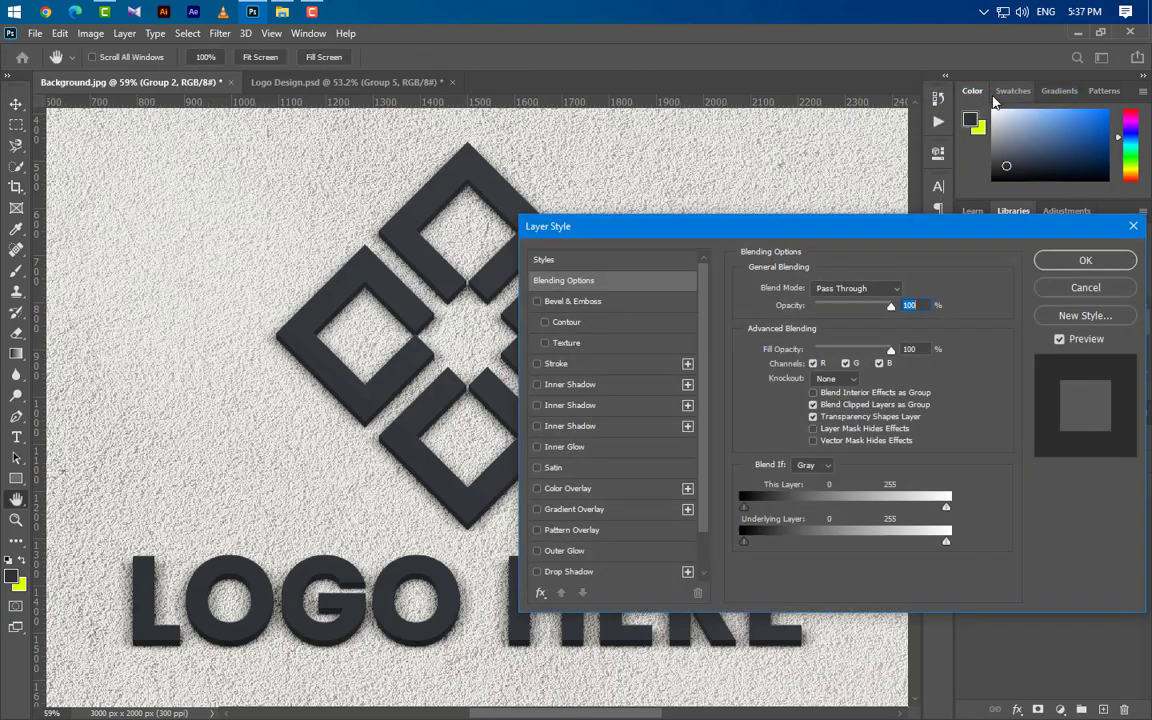
click(625, 302)
click(855, 290)
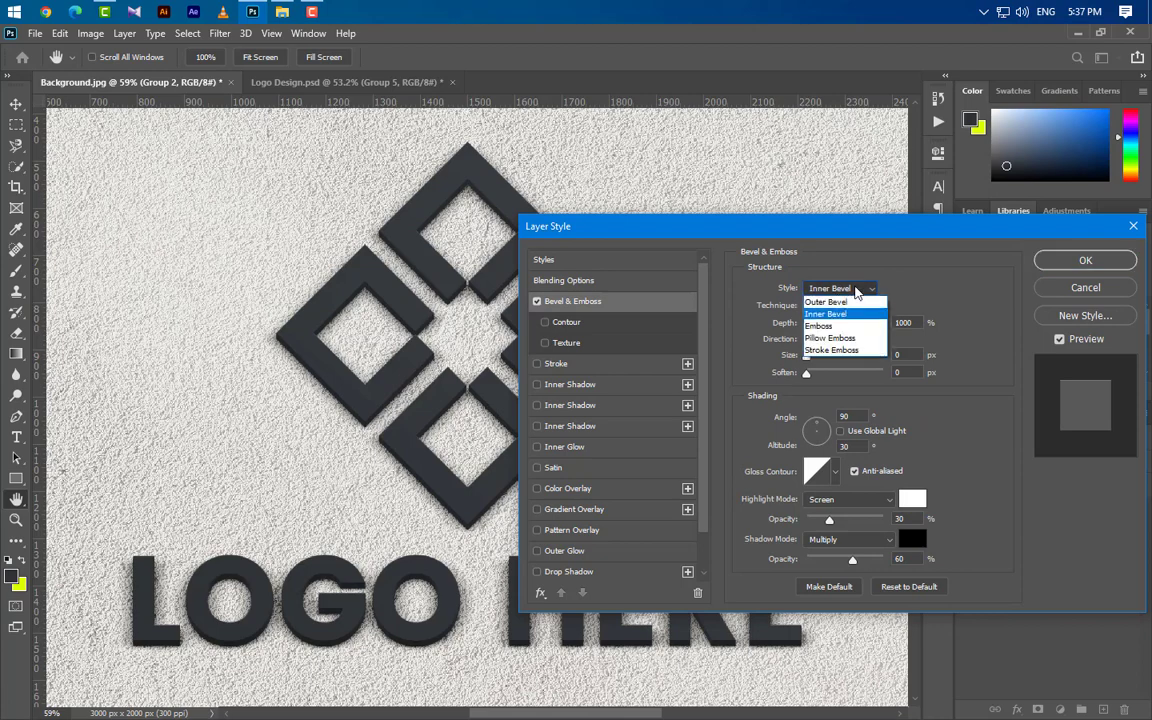
click(840, 316)
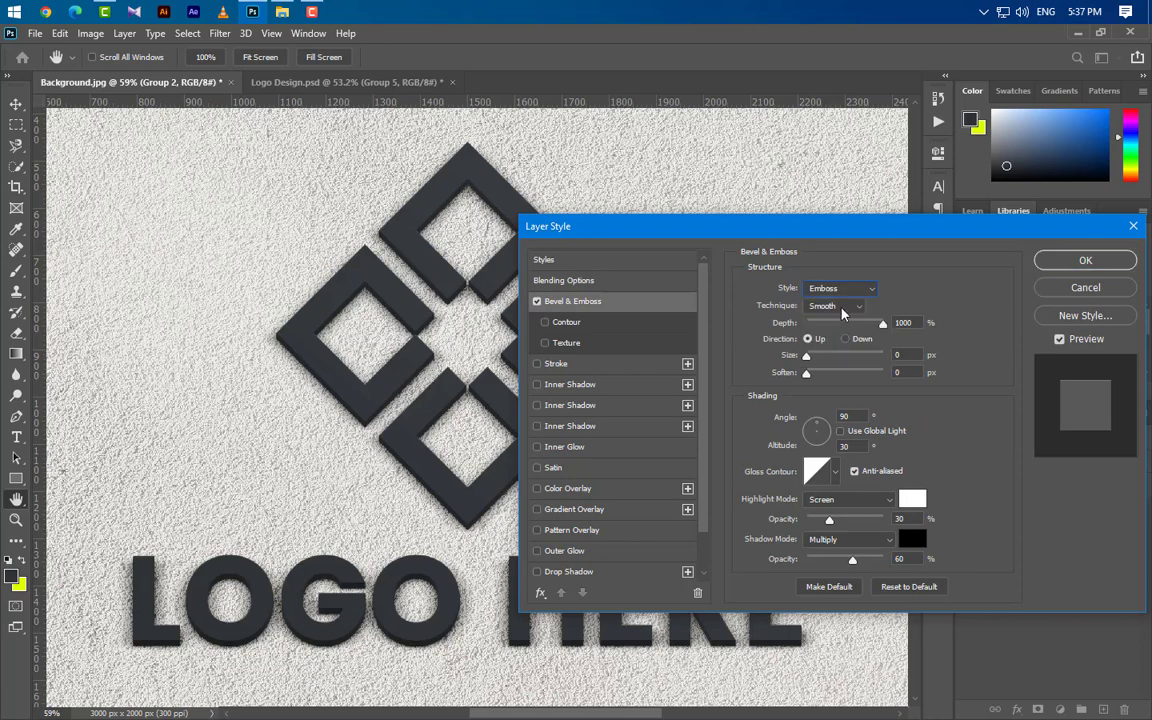
click(842, 308)
click(838, 320)
- Set the bevel's depth to 200%, size to 20 px and soften to 12 px
key(Tab)
text(200)
drag(907, 357, 861, 358)
text(20)
key(Tab)
text(1)
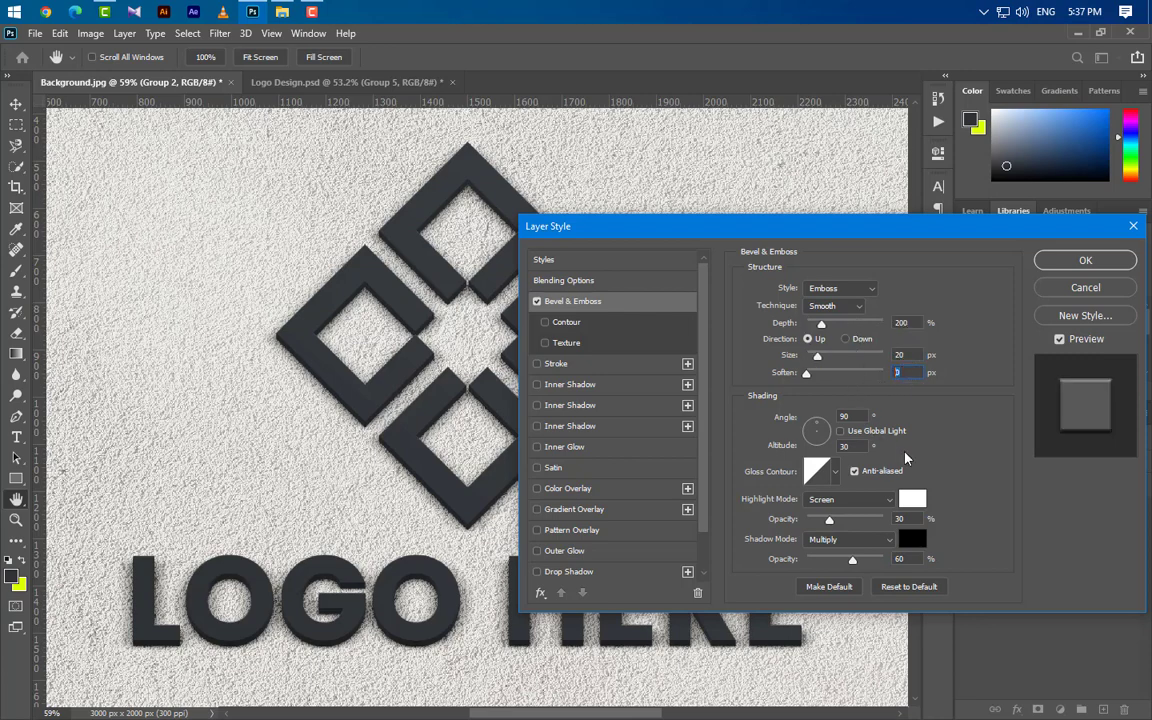
text(2)
key(Tab)
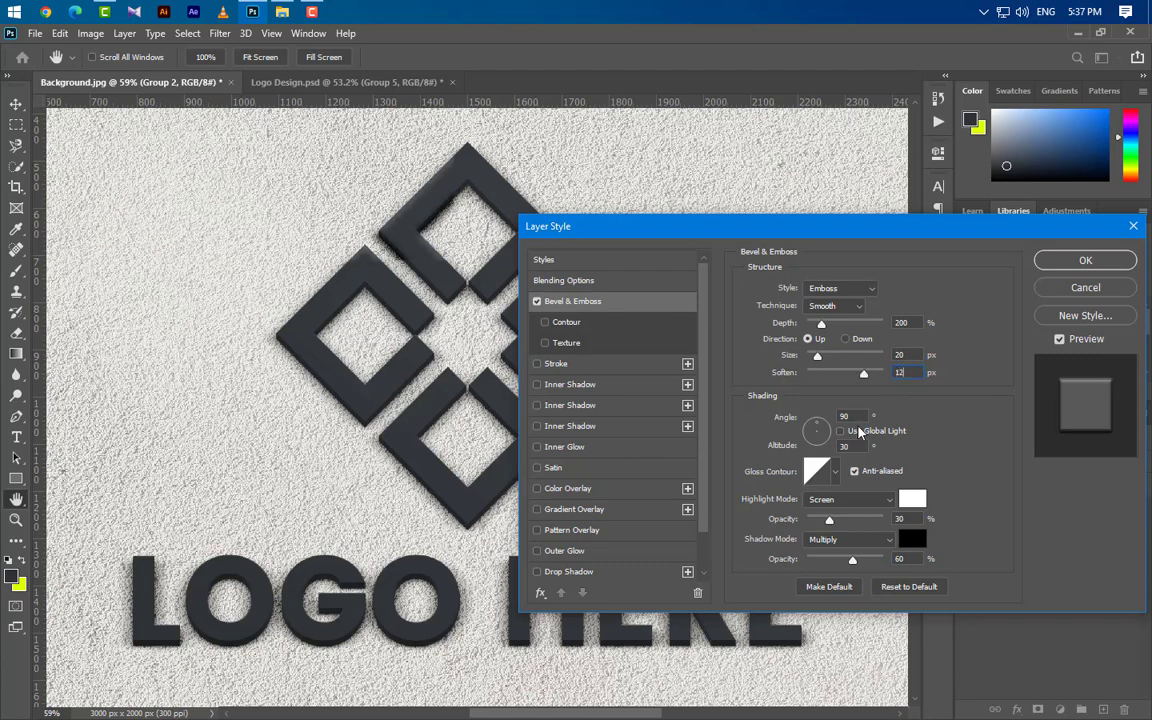
- Set the bevel's shading angle to 0° and its highlight to Color Dodge at 20% opacity
text(0)
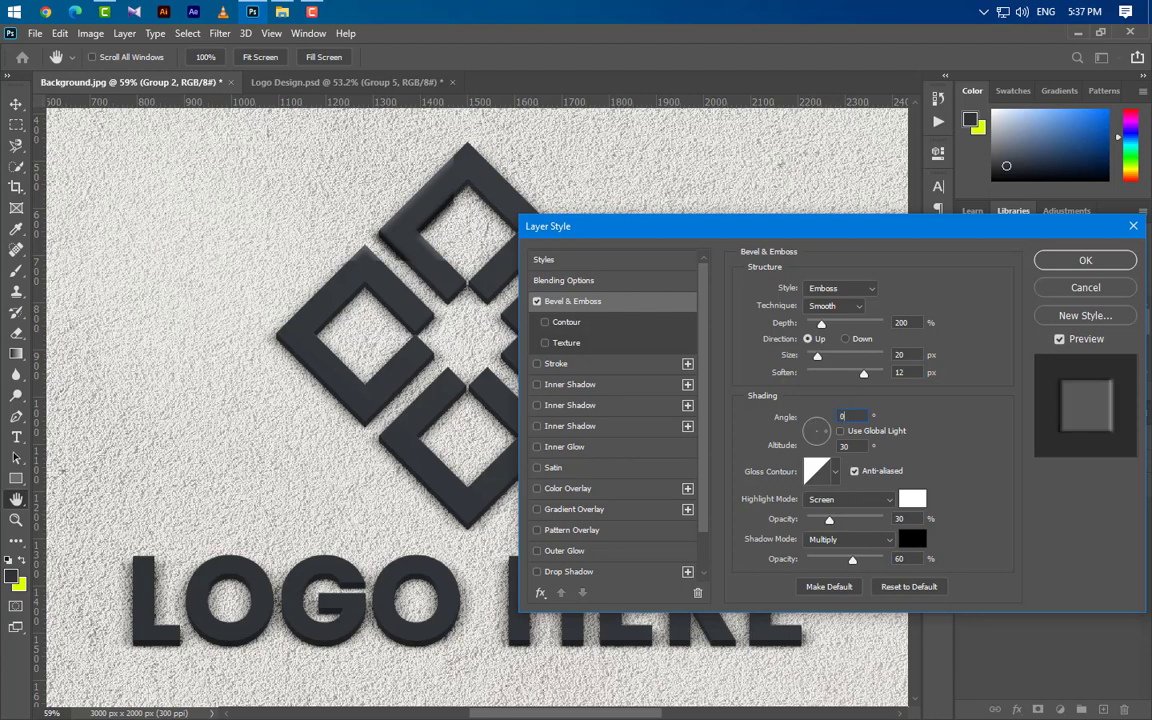
key(Tab)
click(860, 500)
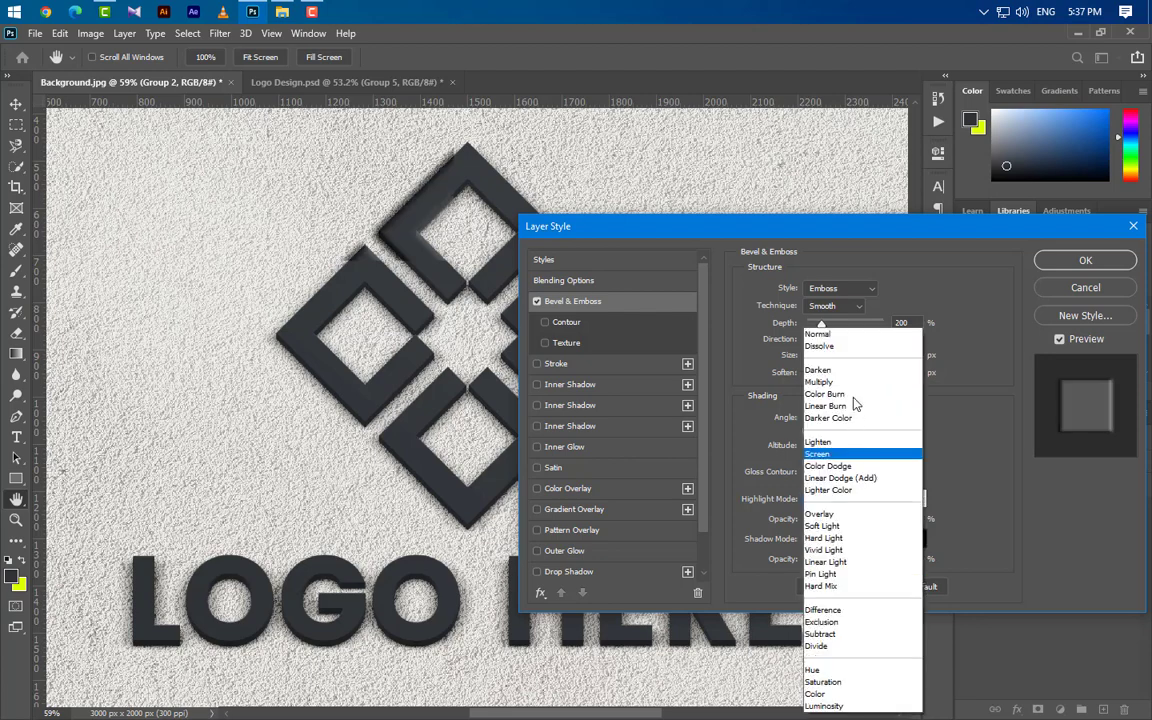
click(849, 467)
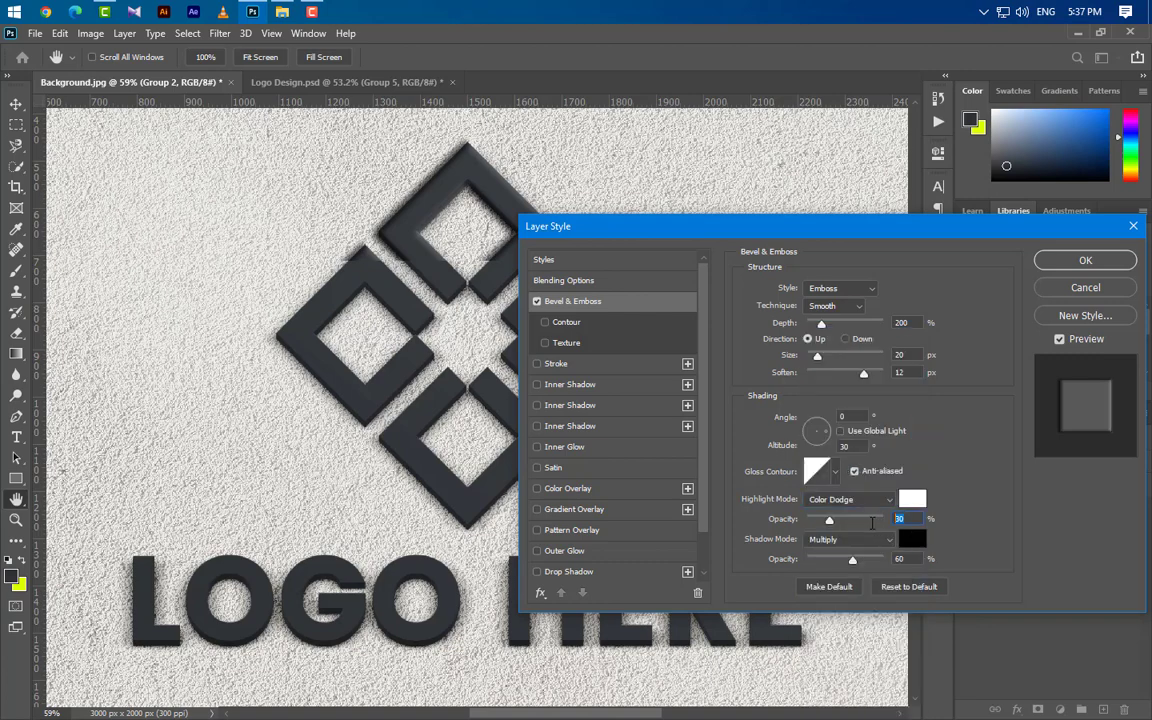
text(20)
- Keep the bevel's shadow mode on Multiply and set the shadow opacity to 20%
click(858, 540)
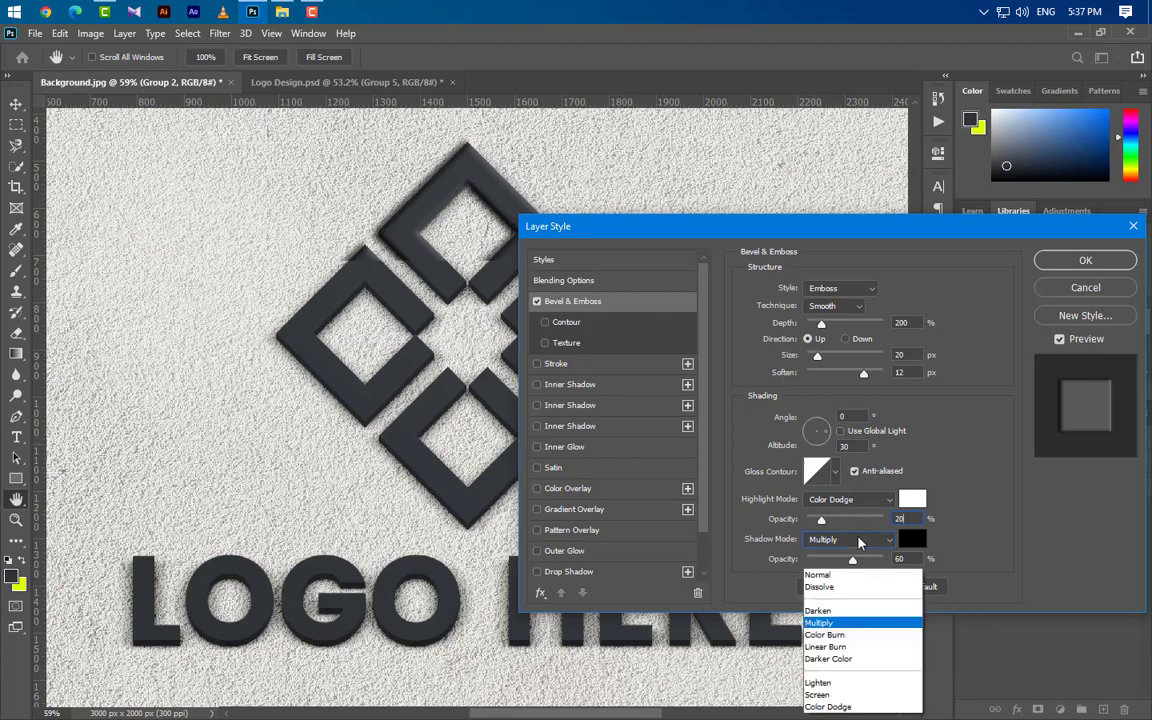
key(Escape)
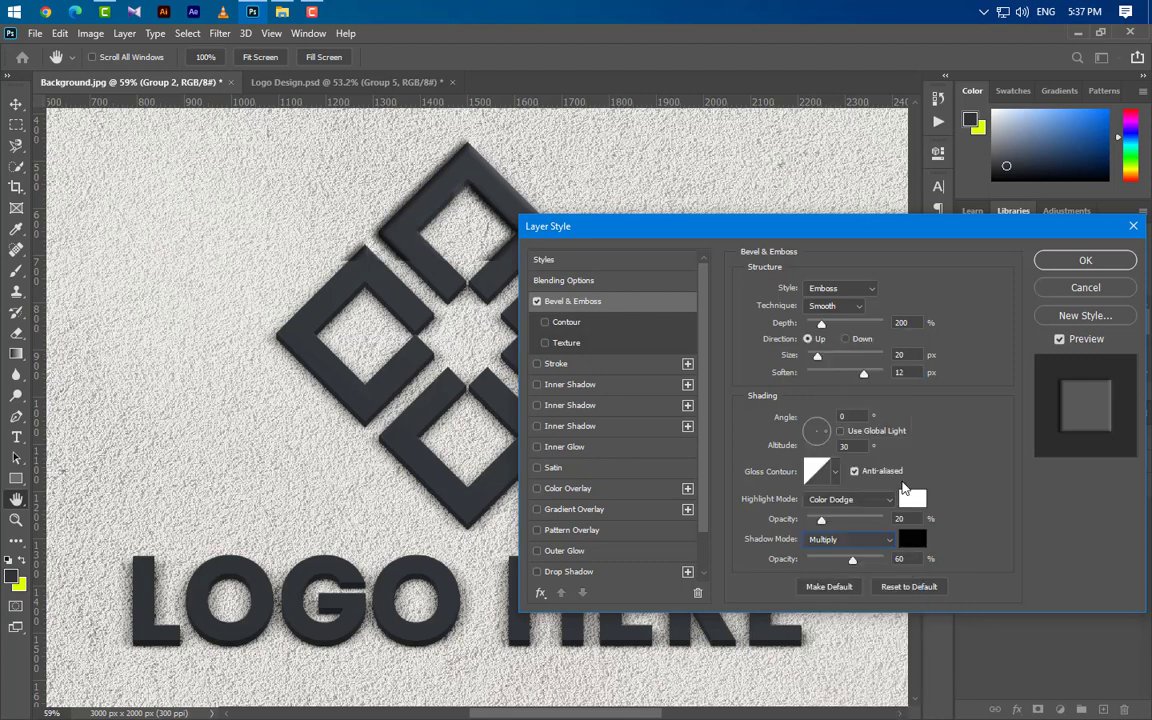
double_click(900, 559)
text(20)
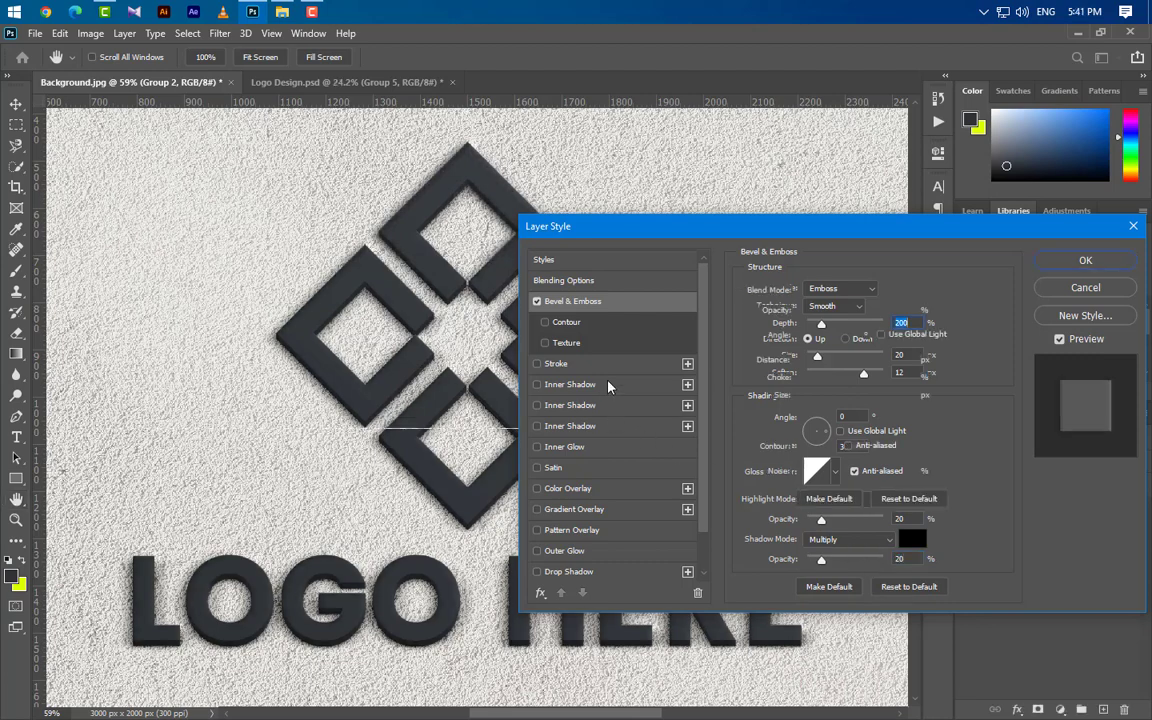
- Enable the first Inner Shadow on Group 2 with Linear Dodge (Add) blending and a white color
click(862, 291)
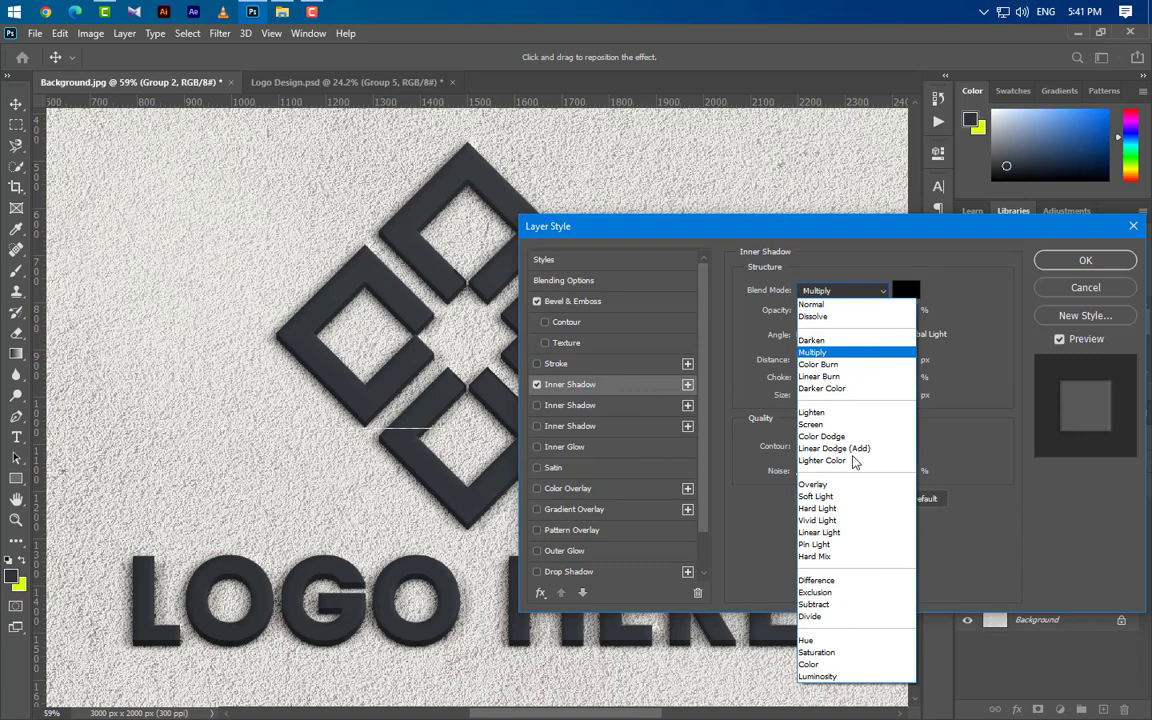
click(850, 448)
click(906, 290)
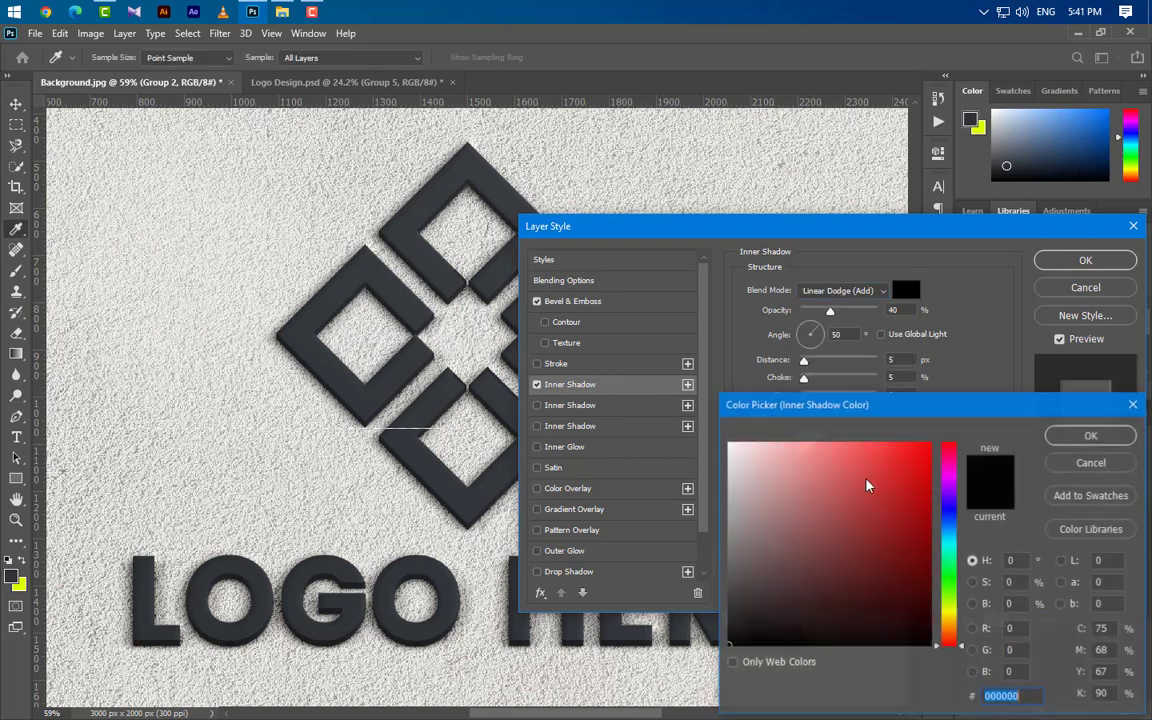
click(729, 444)
click(1091, 435)
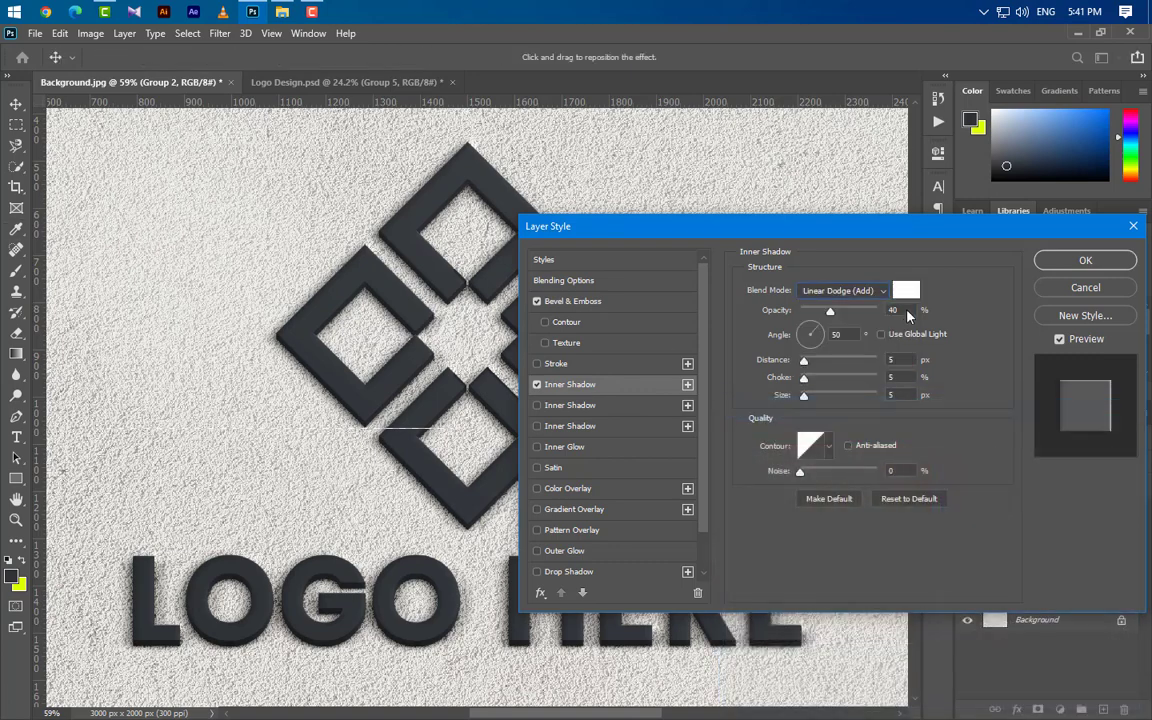
- Give the white inner shadow 5% opacity, -180° angle, 0% choke, 10 px size and the wavy, descending contour
text(5)
key(Tab)
key(Tab)
text(0)
key(Tab)
text(10)
click(828, 445)
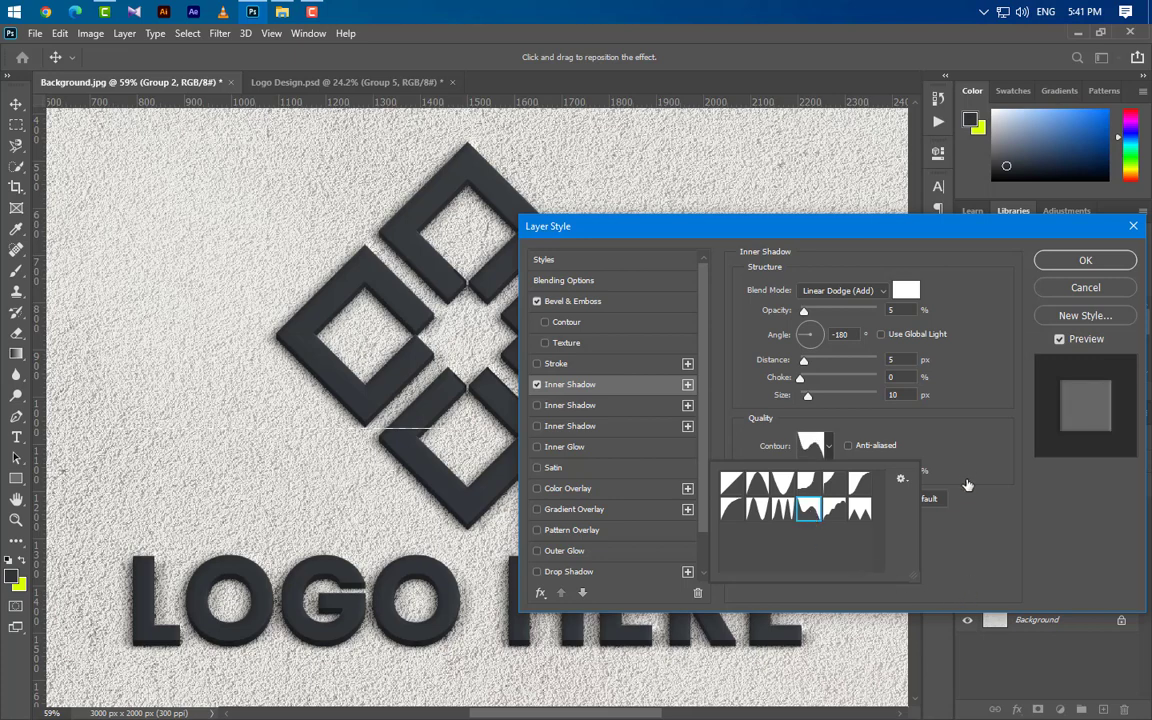
click(869, 416)
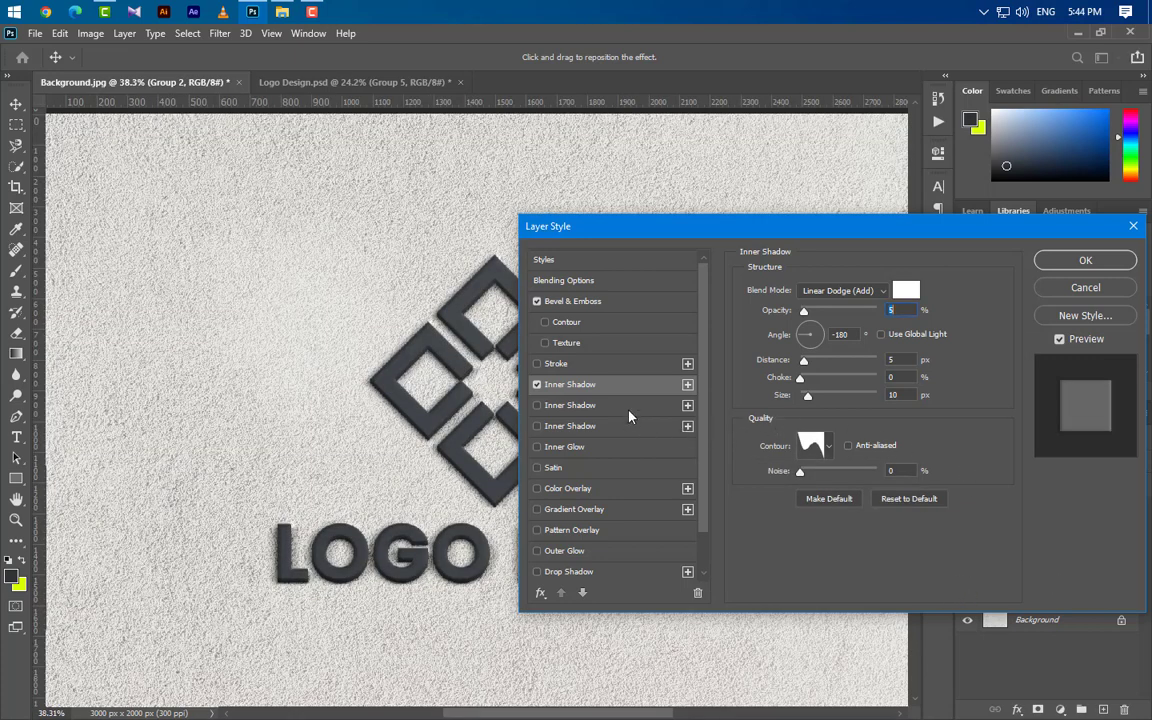
- Enable the second Inner Shadow with Linear Burn blending and keep its color black (000000)
click(628, 413)
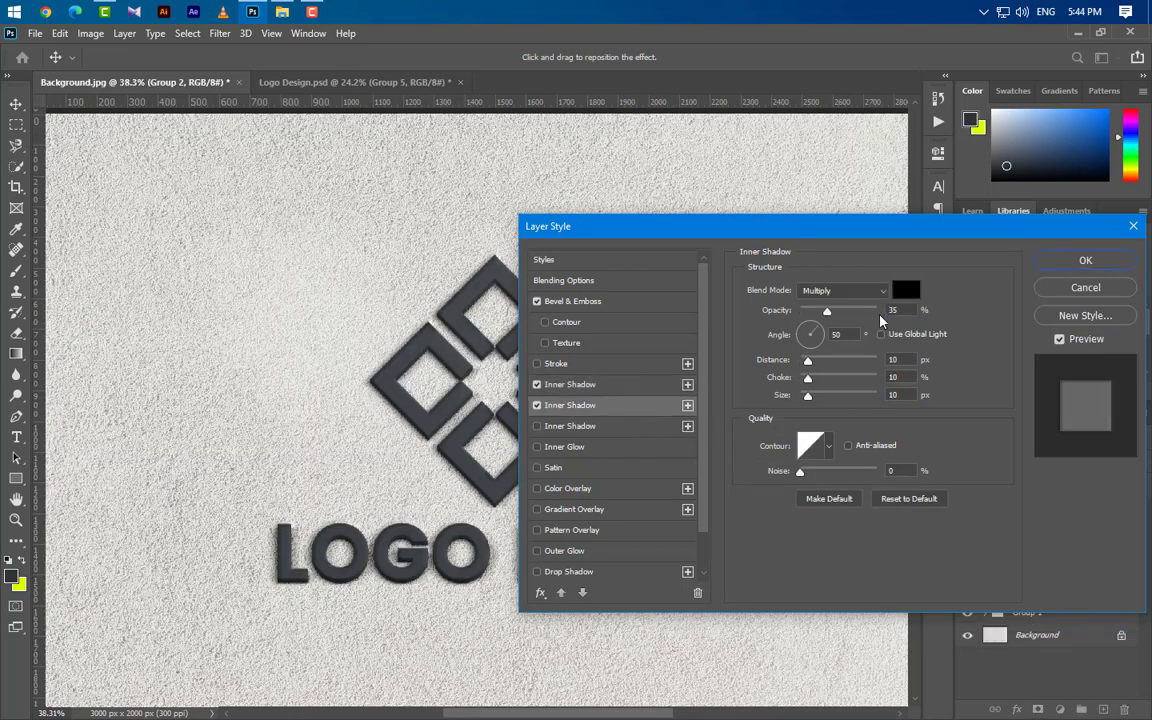
click(850, 290)
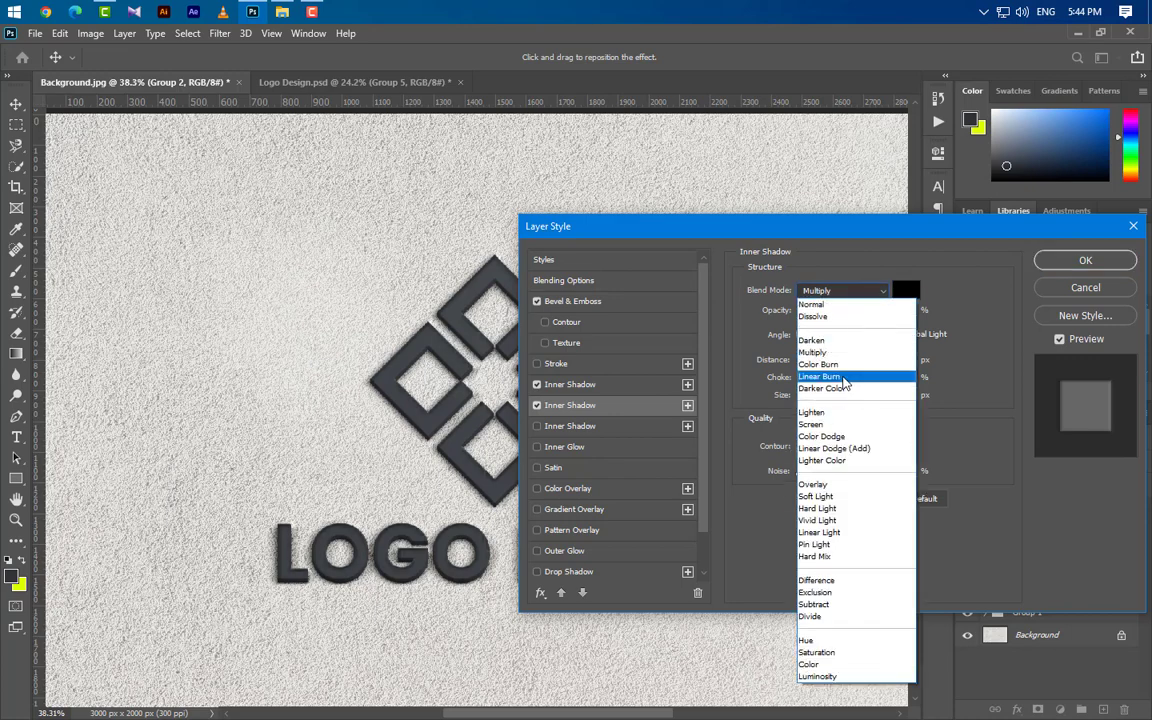
click(845, 378)
click(907, 292)
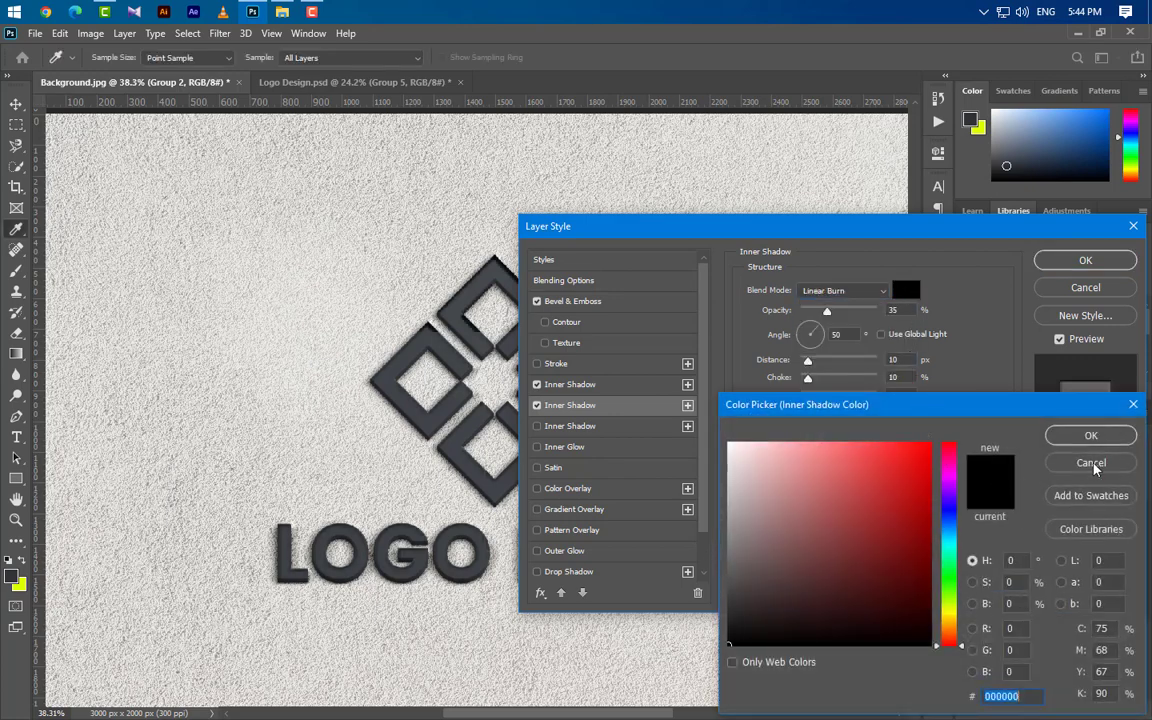
click(1093, 432)
- Set the black inner shadow to 30% opacity, 15° angle, 3 px distance, 0% choke and 16 px size
click(903, 313)
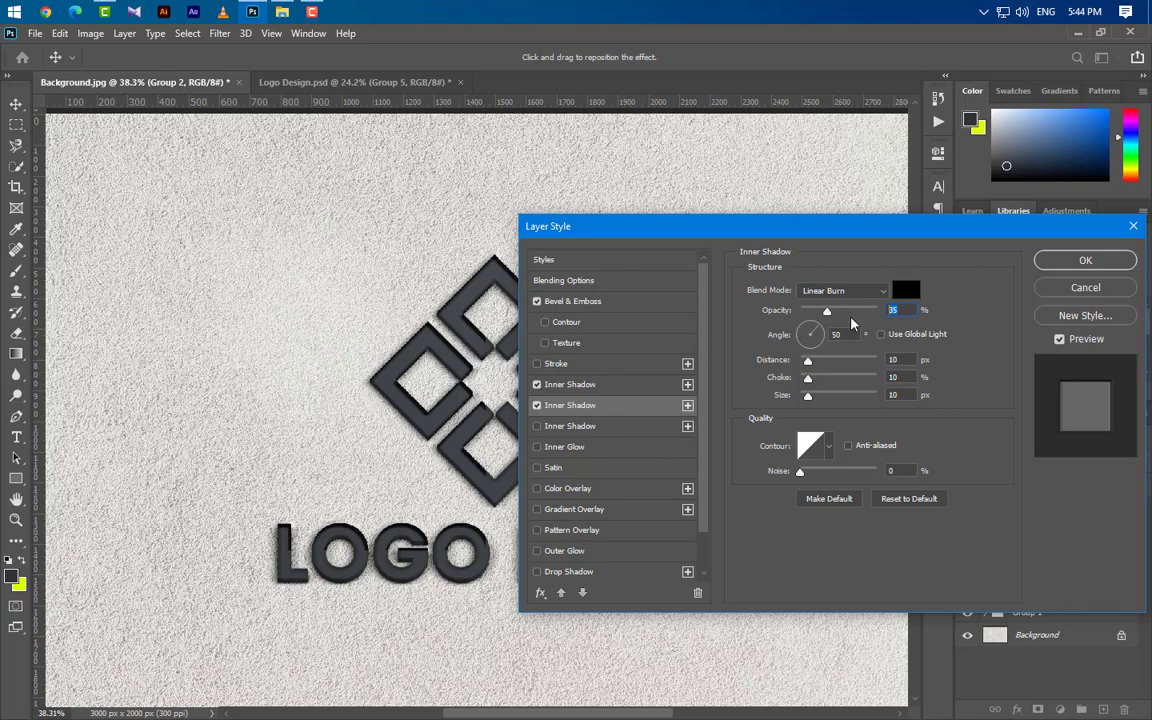
text(30)
key(Tab)
text(15)
key(Tab)
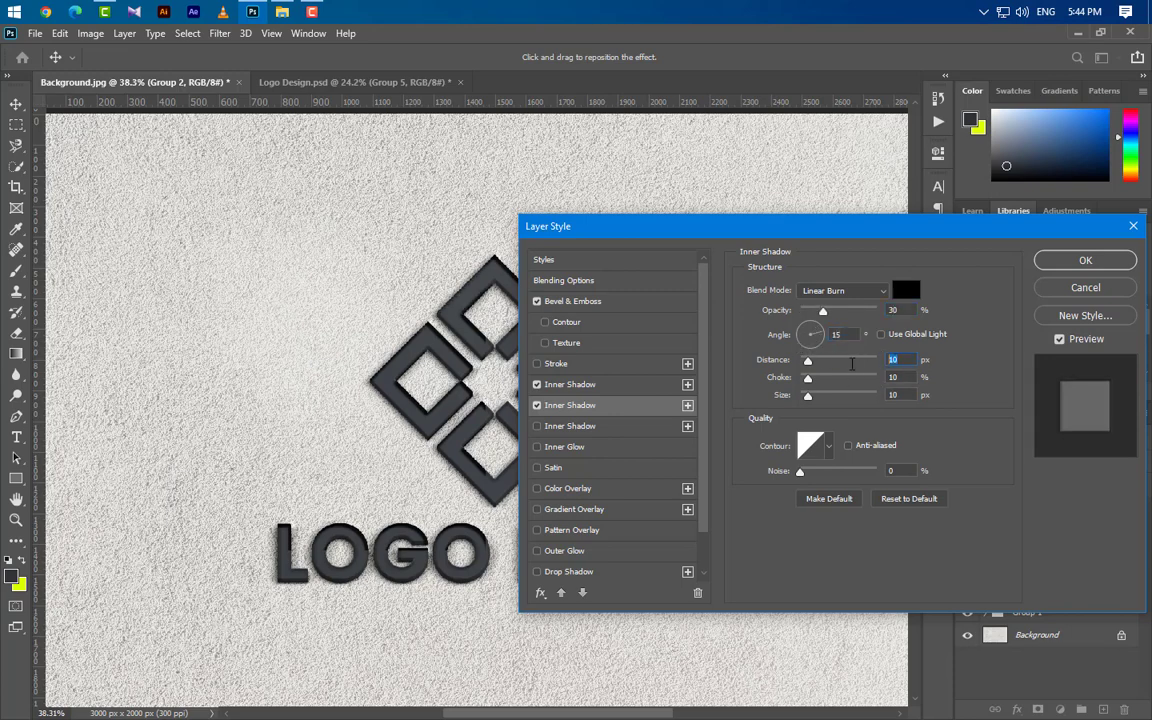
text(3)
key(Tab)
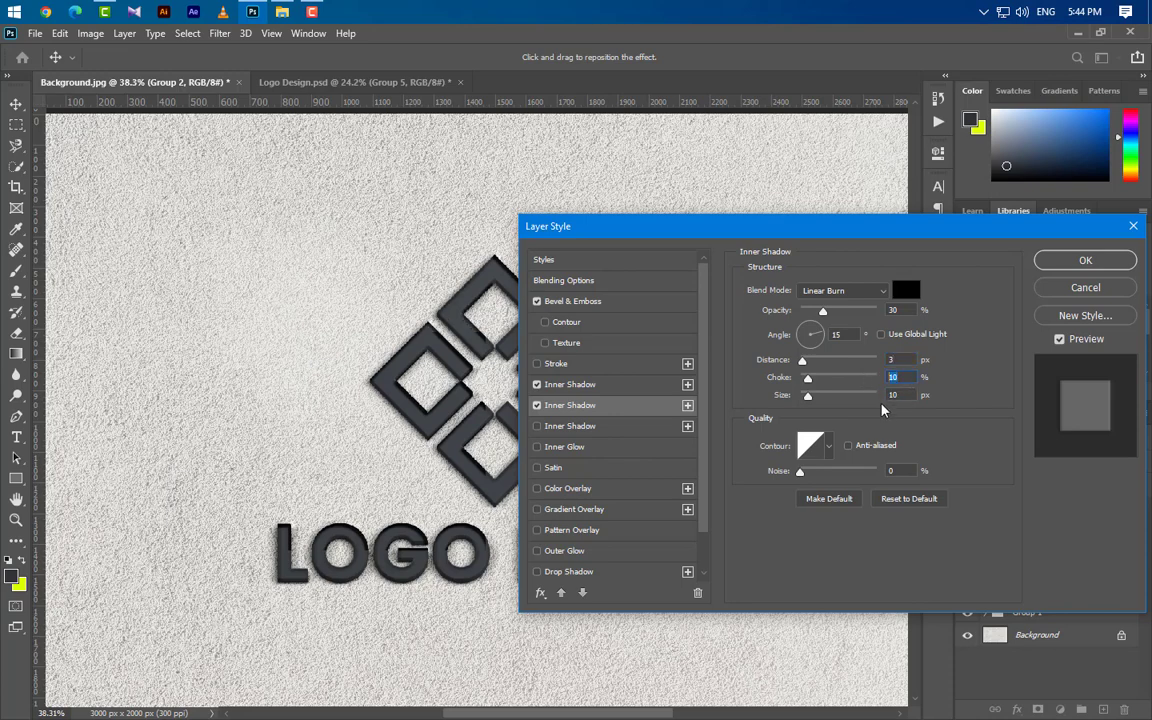
text(0)
key(Tab)
text(16)
key(Tab)
- Add a Color Overlay to Group 2 in dark gray 272727
click(625, 490)
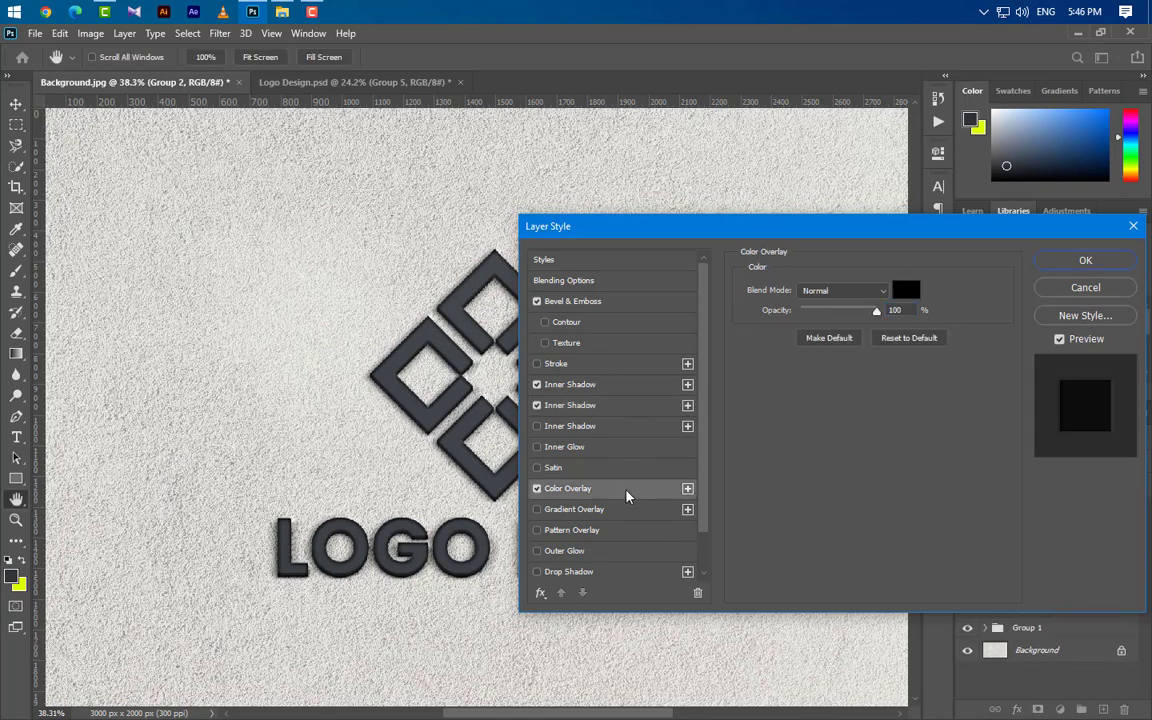
click(903, 289)
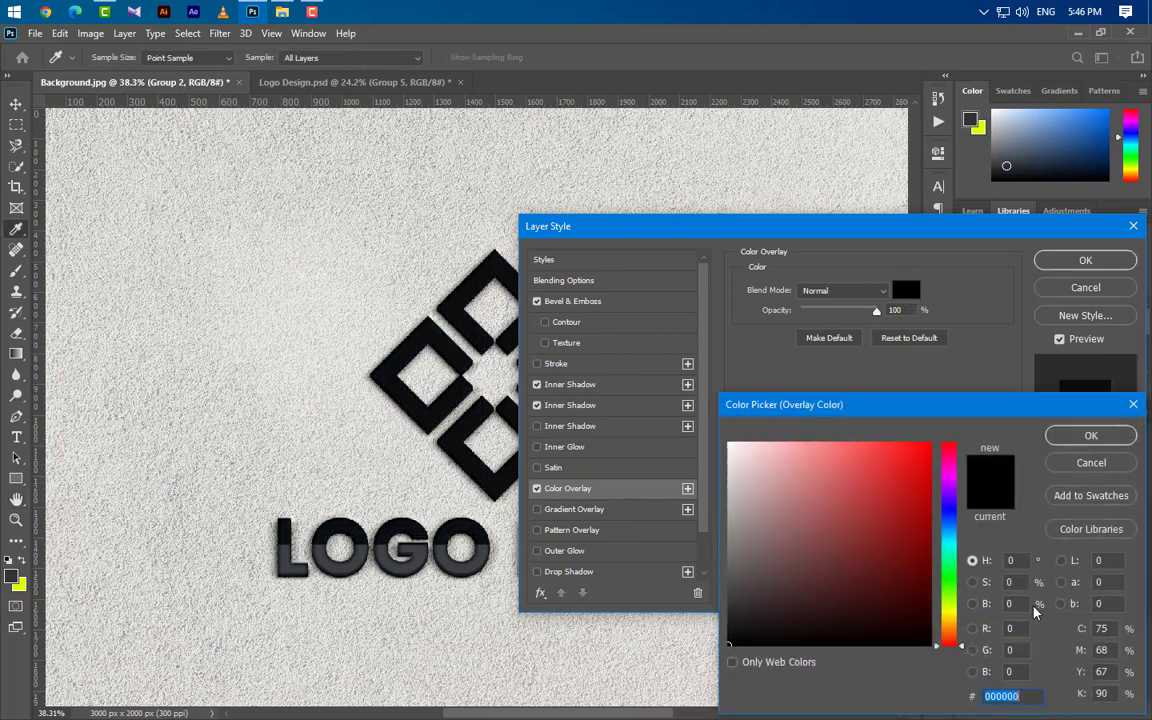
text(272727)
click(1090, 437)
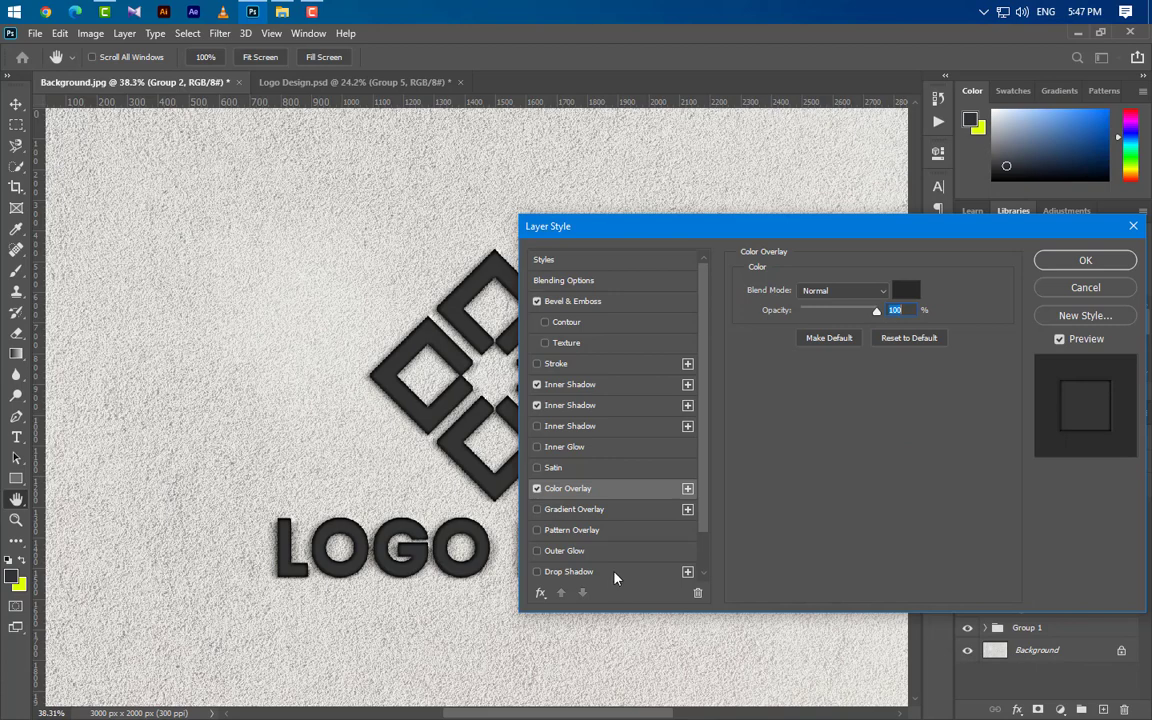
- Enable the first Drop Shadow on Group 2 with black color and Multiply blending
scroll(614, 578, down, 2)
click(640, 528)
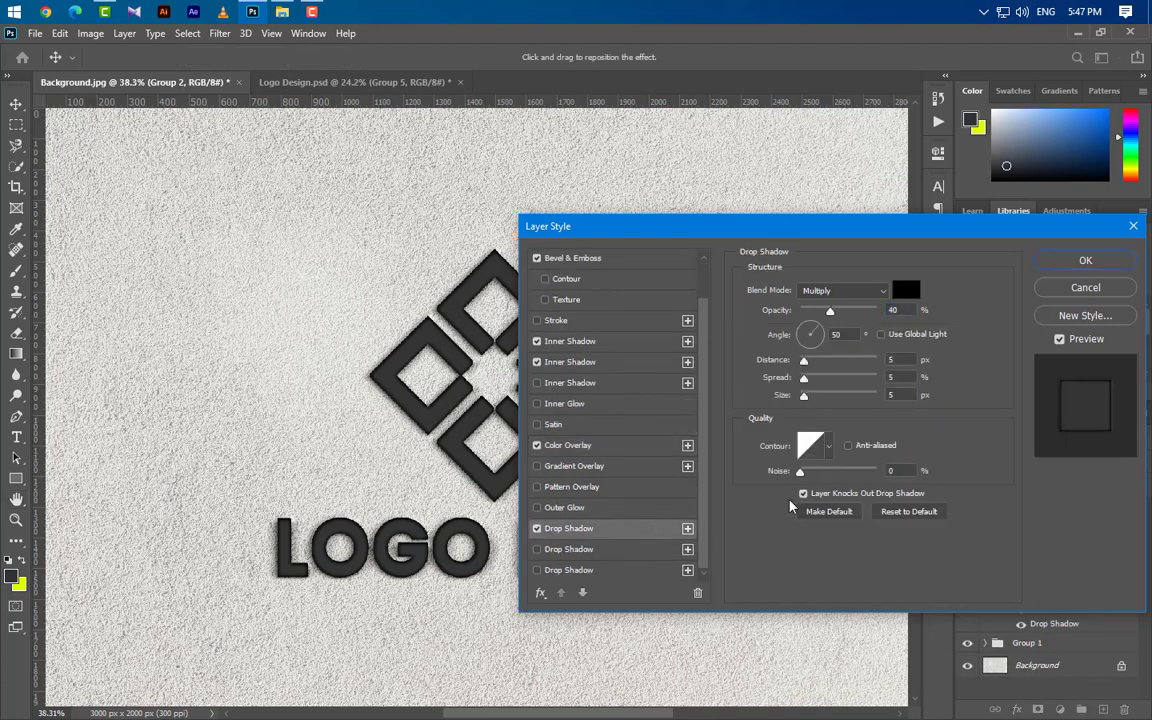
click(906, 290)
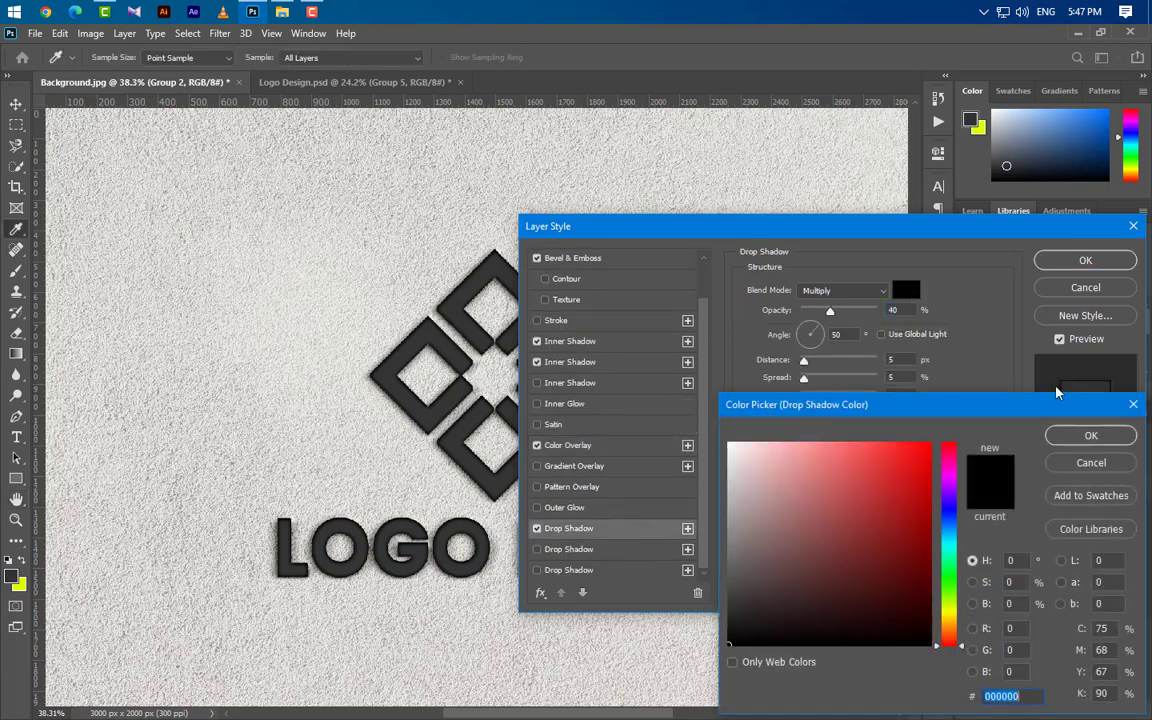
click(1090, 437)
click(845, 290)
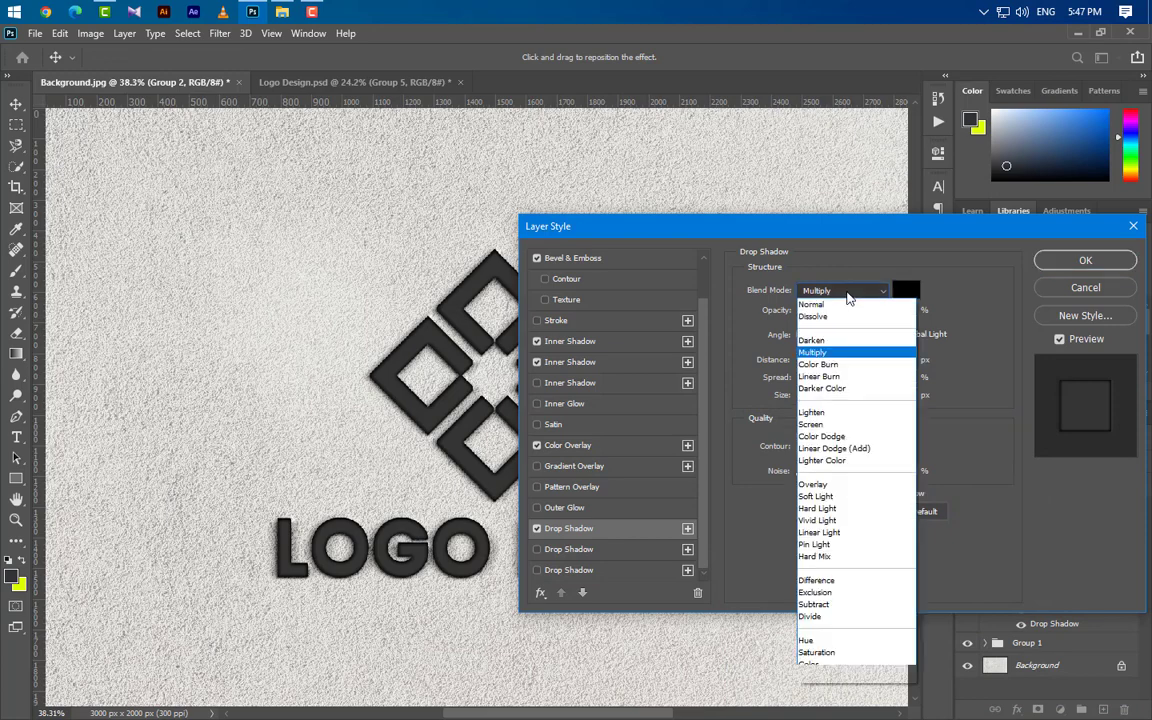
click(847, 353)
- Set the first drop shadow to 50% opacity, 25° angle, 4 px distance, 0% spread and 8 px size
drag(905, 310, 832, 328)
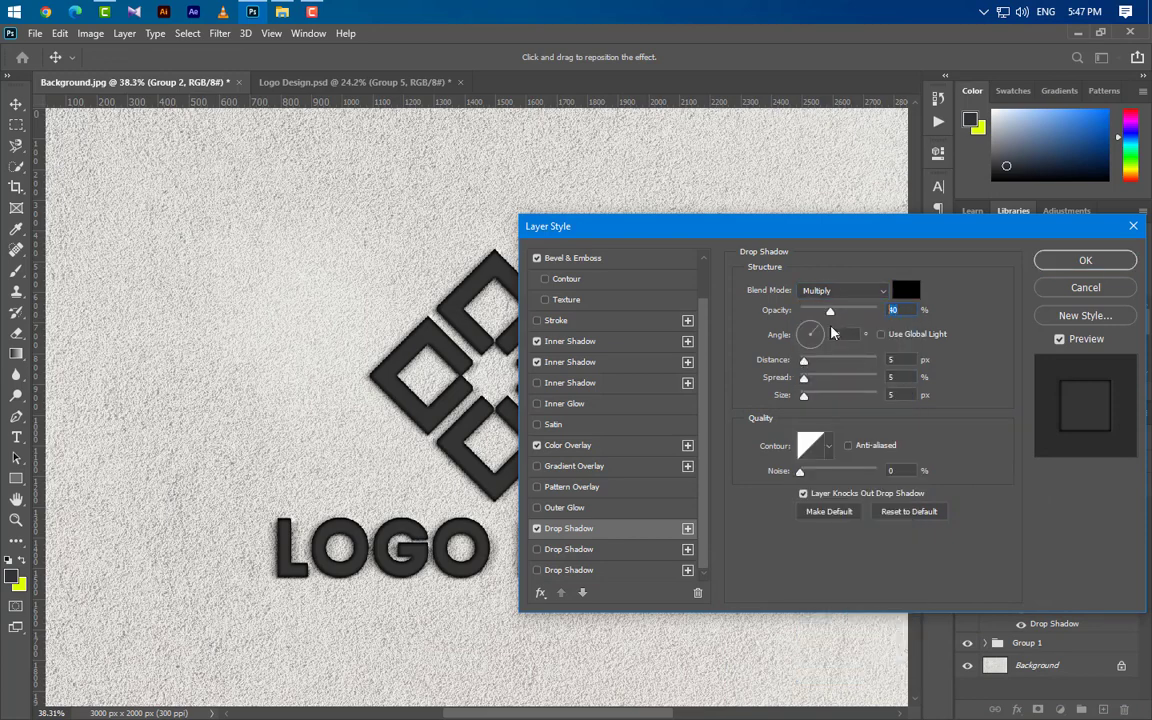
text(50)
key(Tab)
text(25)
key(Tab)
text(4)
text(8)
key(Tab)
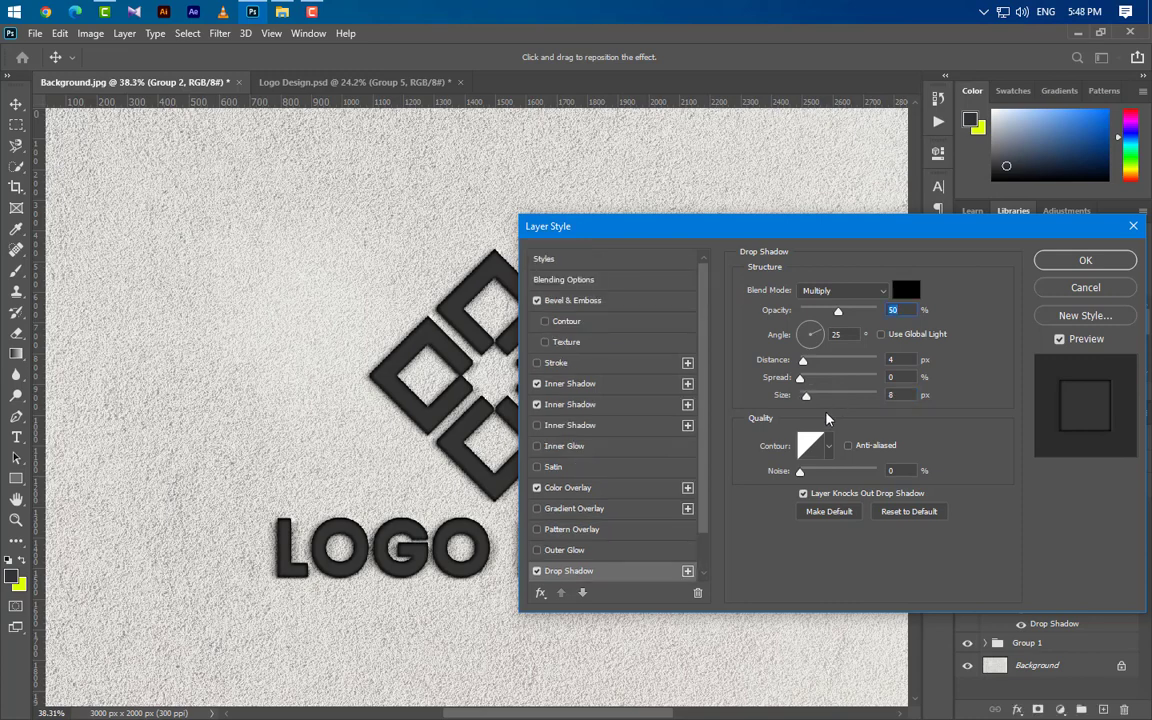
- Enable a second Drop Shadow on Group 2 with Color Burn blending and 15% opacity
scroll(617, 585, down, 2)
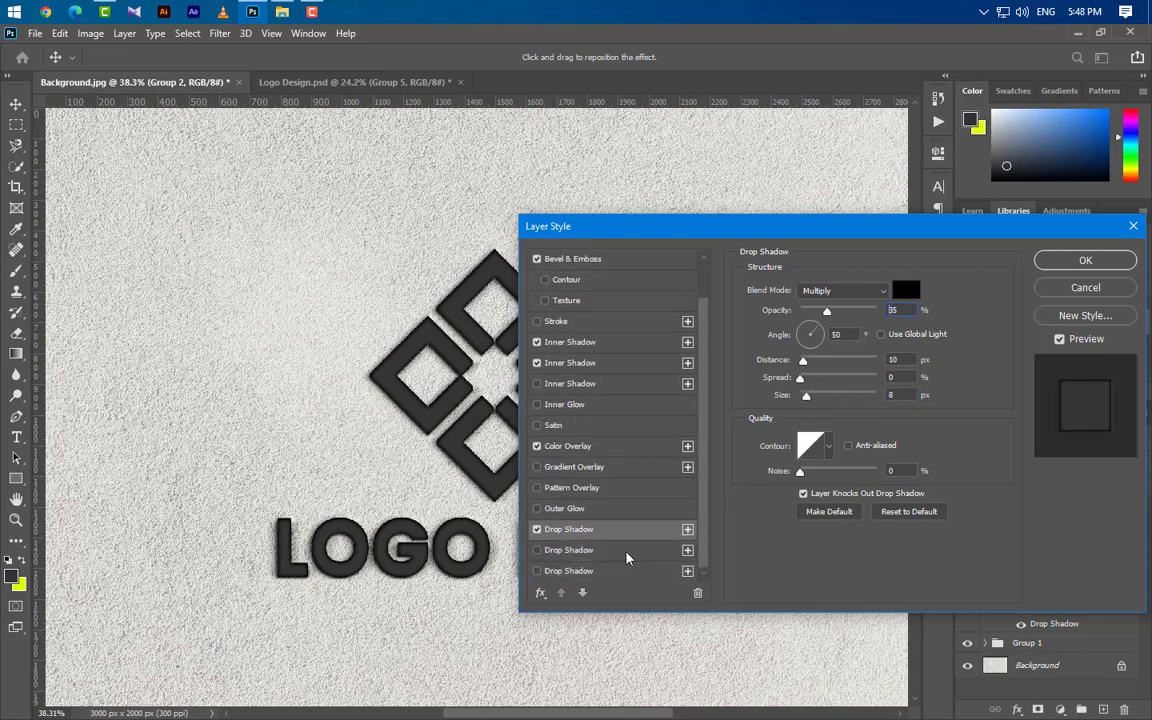
click(625, 556)
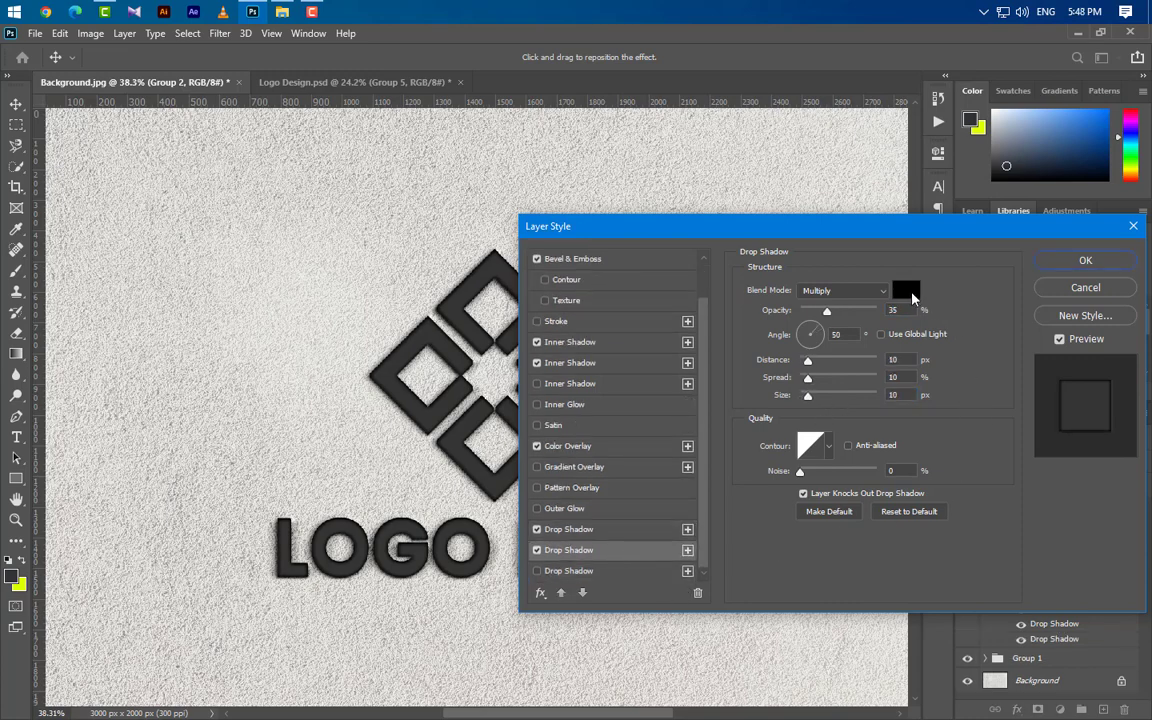
click(838, 291)
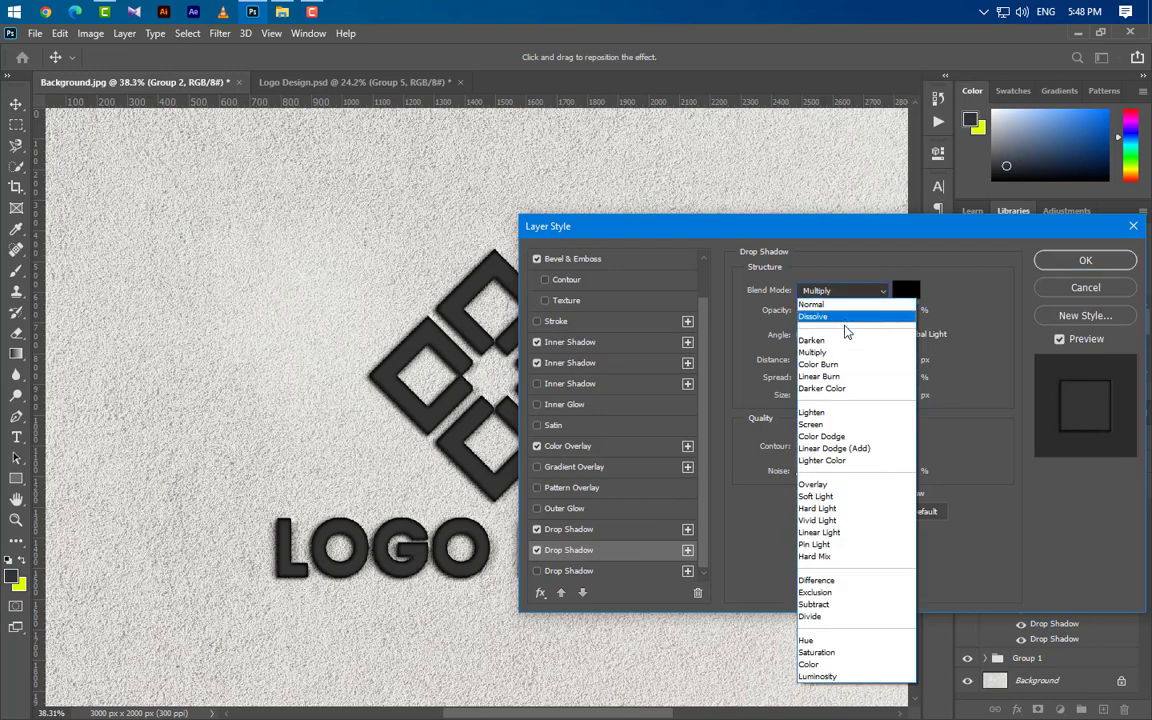
click(846, 366)
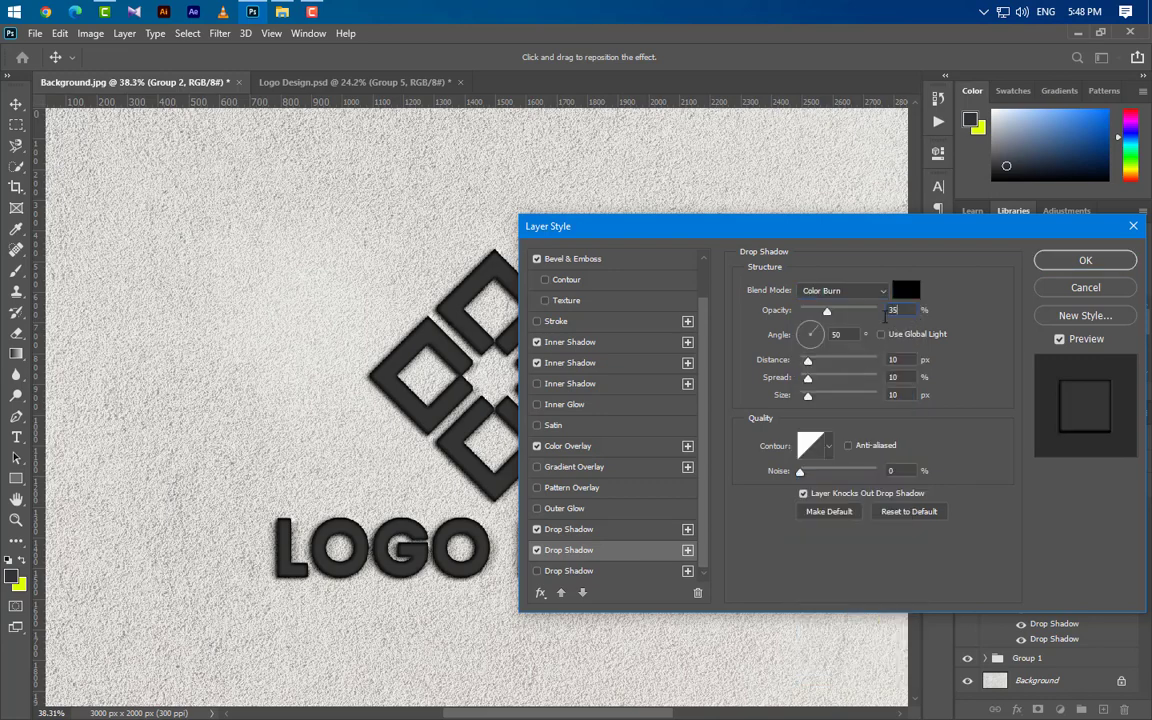
text(15)
key(Tab)
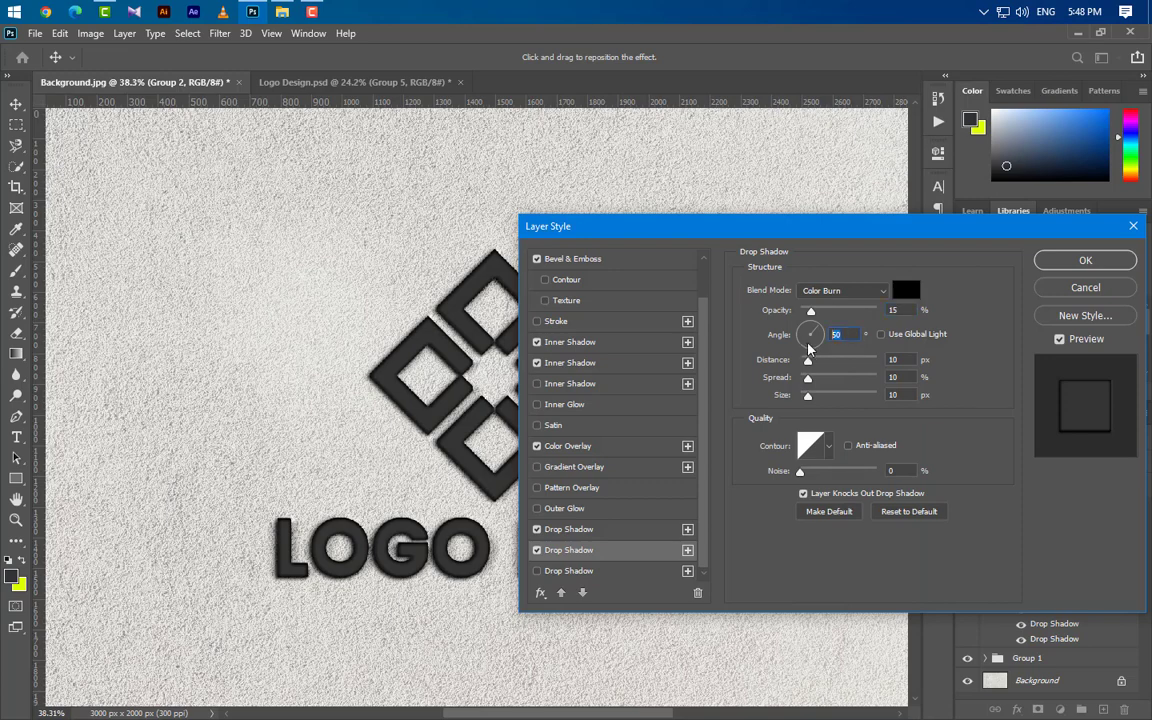
- Set the second drop shadow to 0° angle, 3 px distance, 0% spread and 7 px size, then apply the style and collapse Group 2's effects
text(0)
key(Tab)
text(3)
key(Tab)
text(0)
key(Tab)
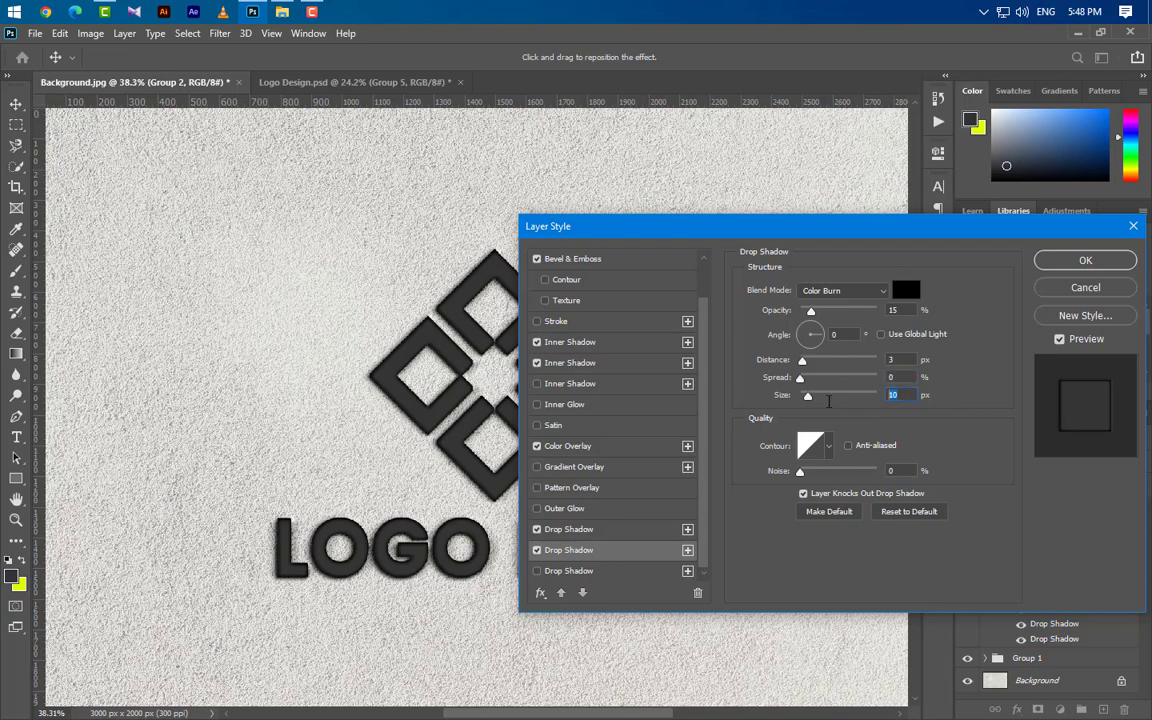
text(7)
click(1100, 259)
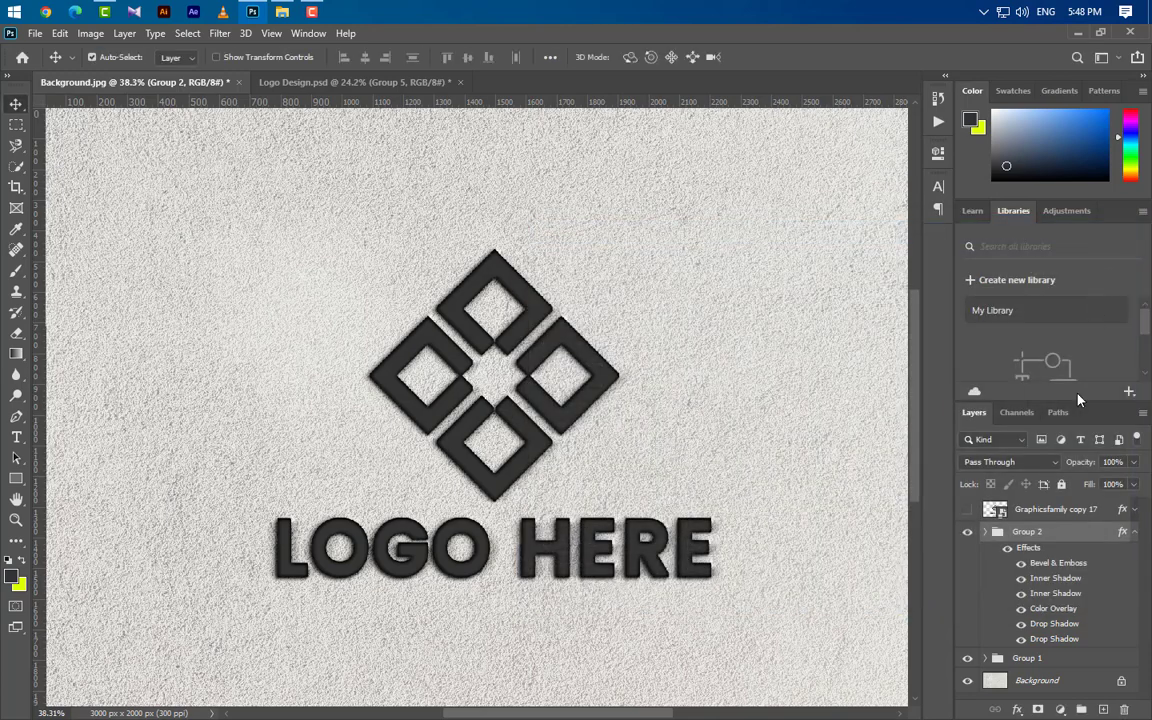
click(1134, 531)
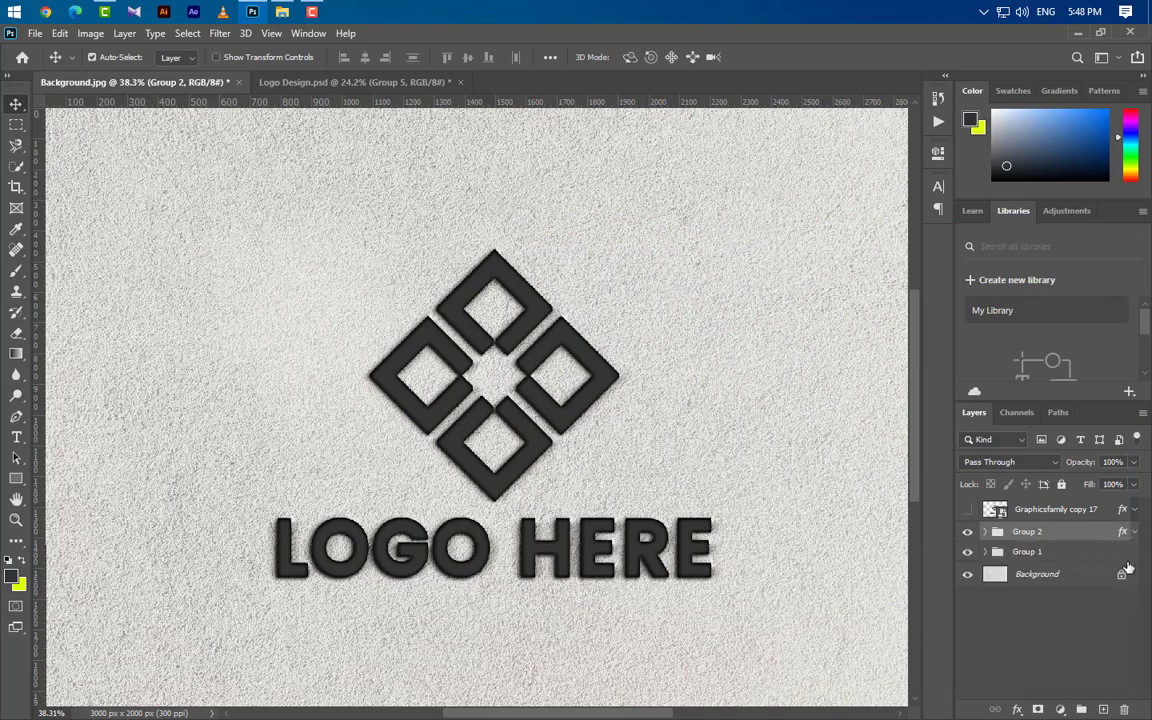
- Show the Graphicsfamily copy 17 layer and set its Bevel & Emboss to 1000% depth, 0 px size and 0 px soften
click(1093, 511)
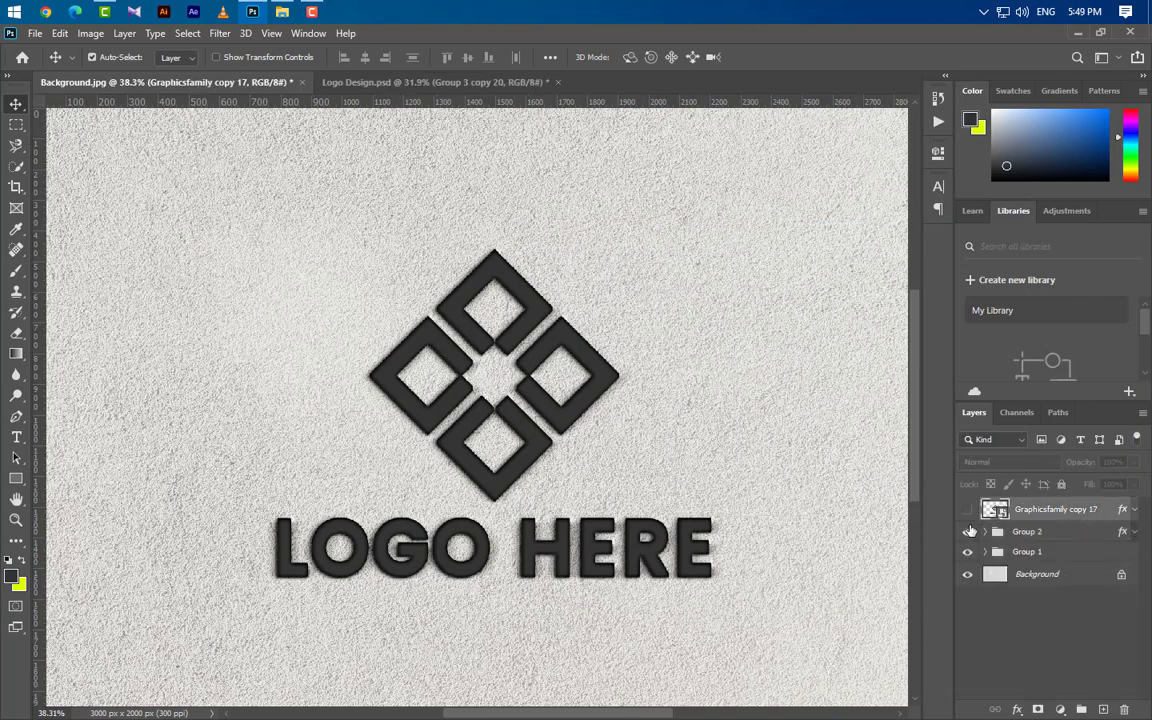
click(1134, 510)
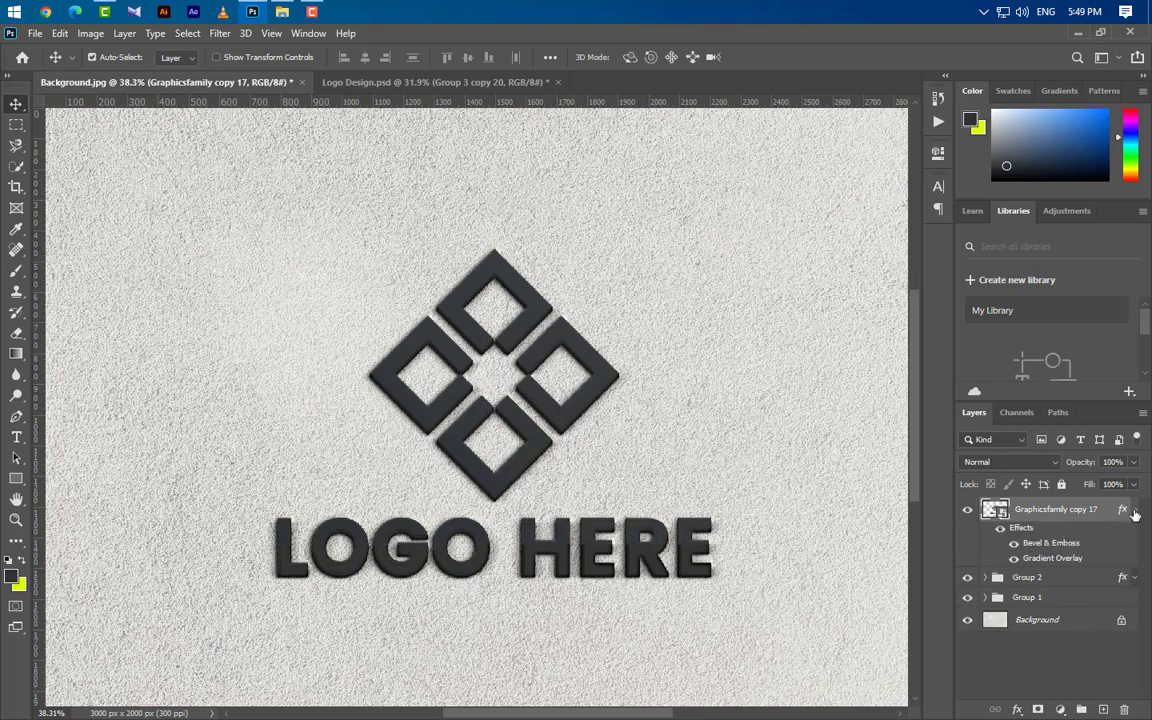
double_click(1062, 546)
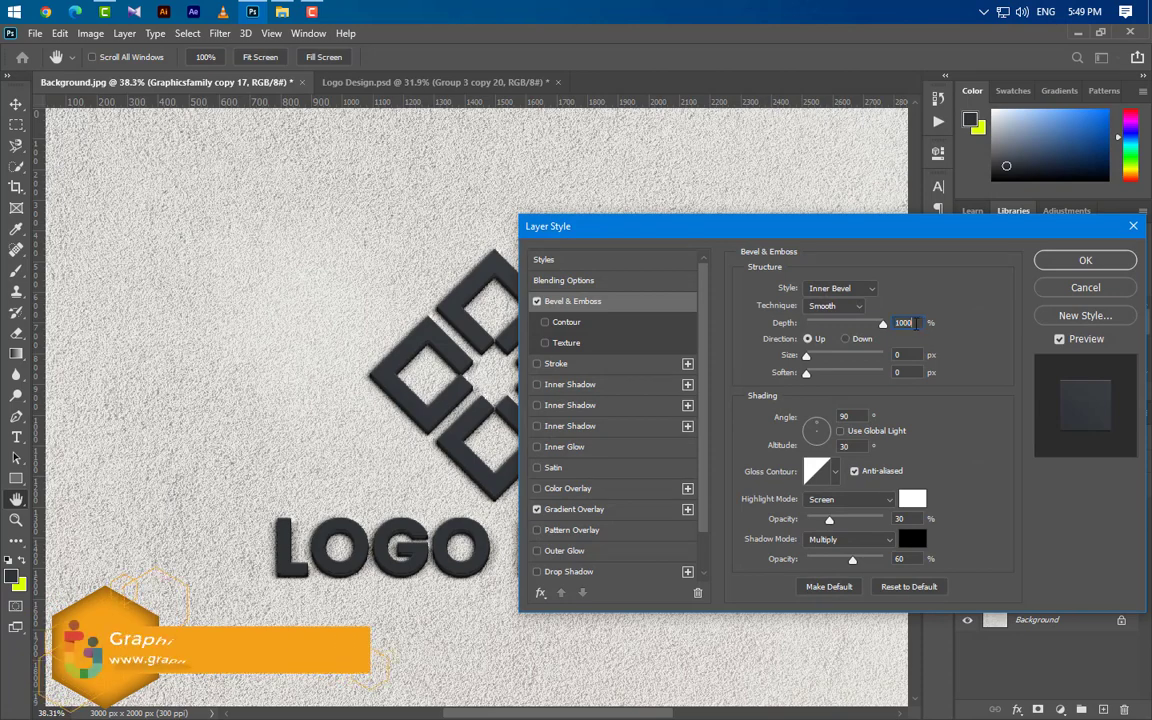
key(Tab)
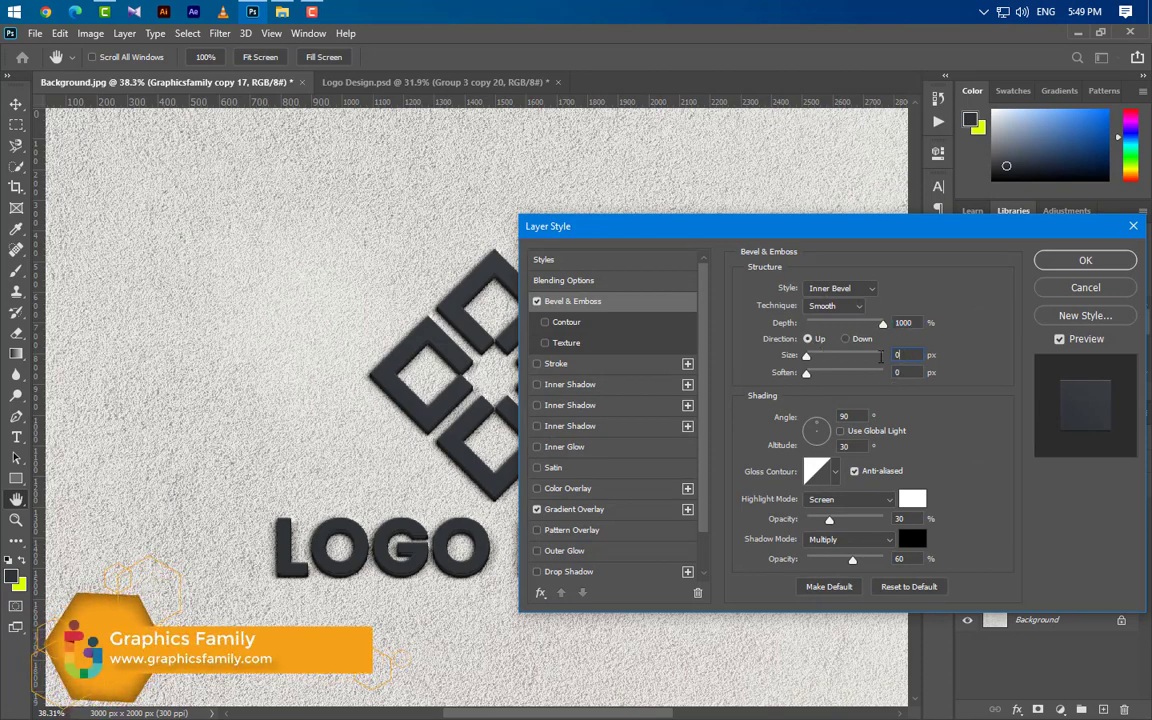
key(Tab)
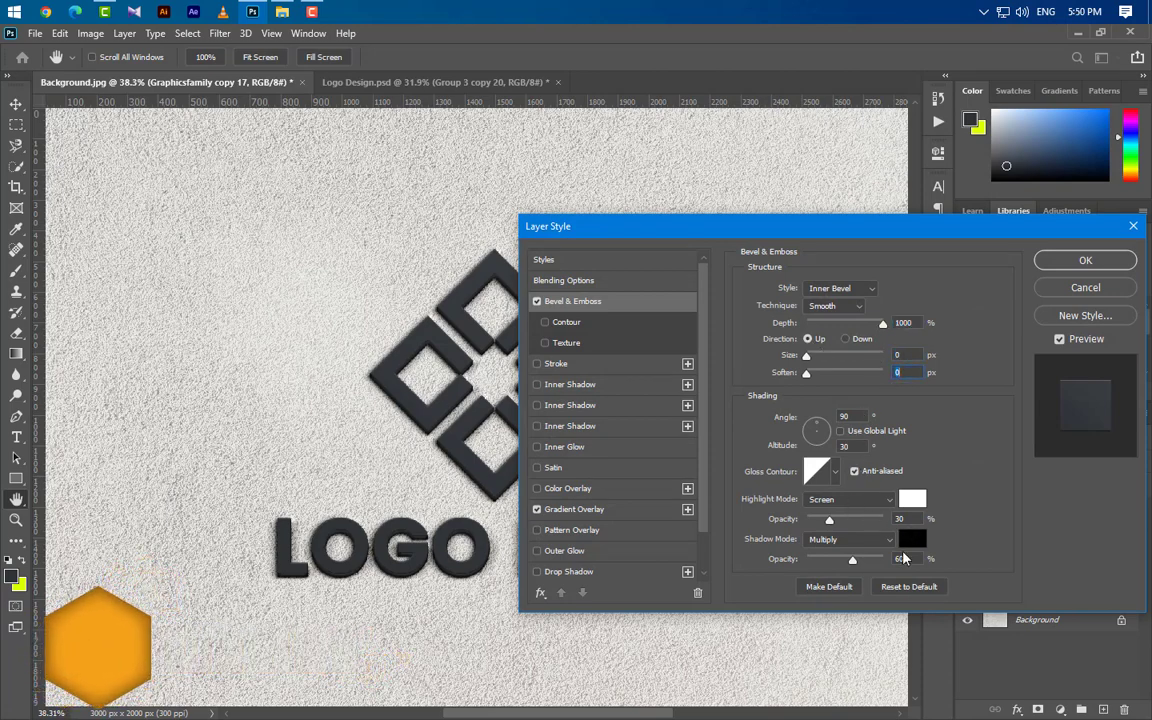
- Replace the Gradient Overlay on Graphicsfamily copy 17 with a Color Overlay in 363636 at 50% opacity
click(537, 488)
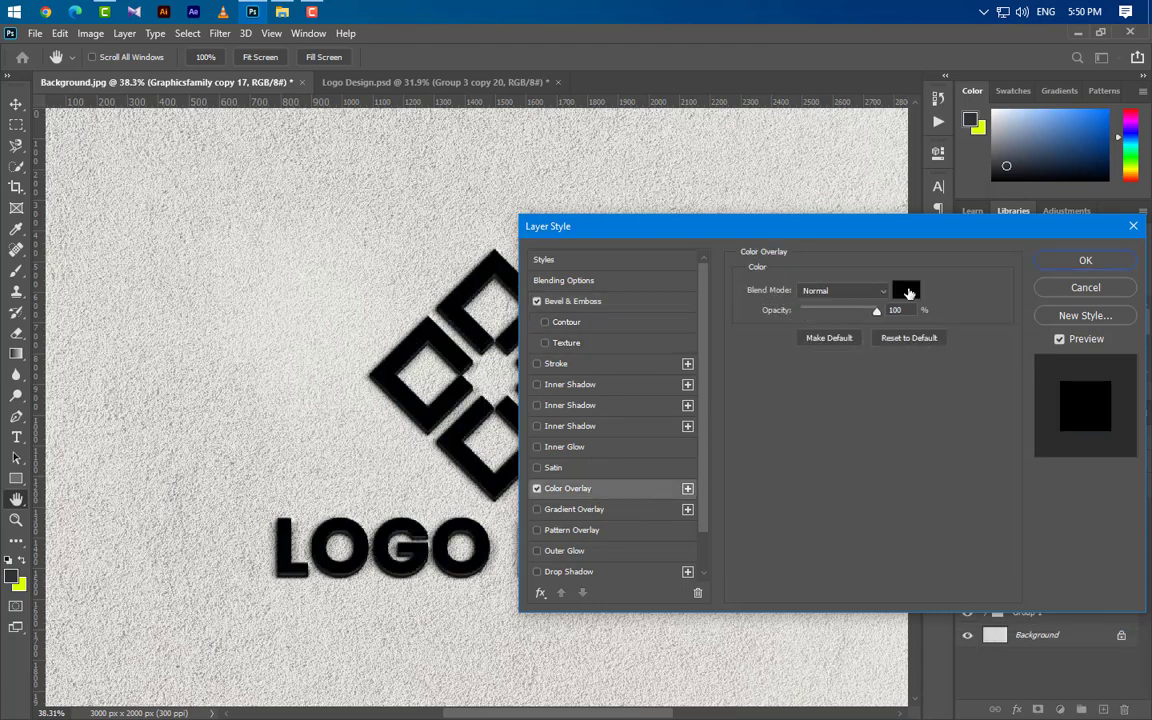
click(907, 290)
text(363636)
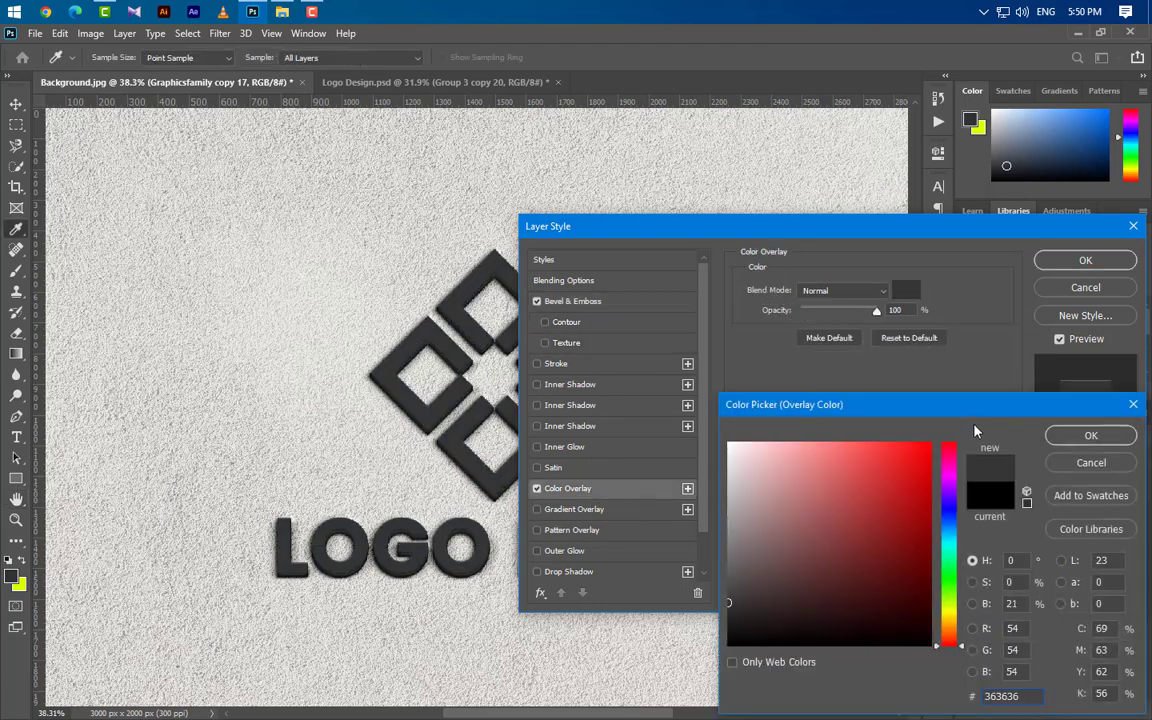
click(1099, 440)
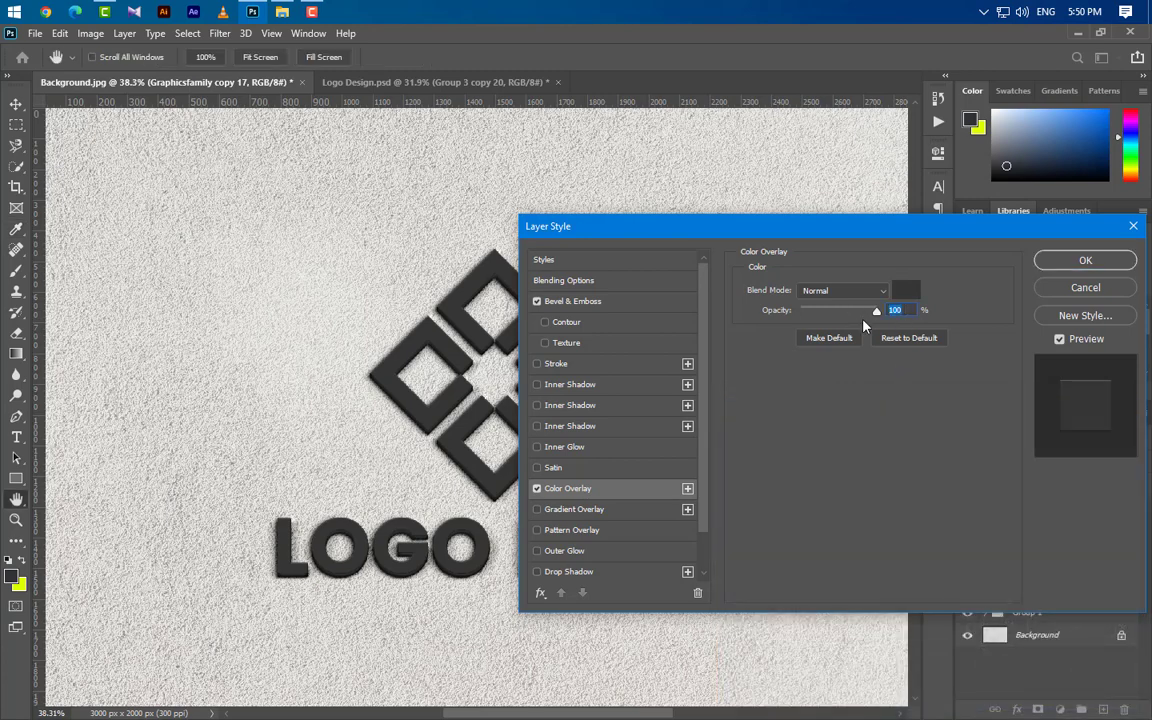
text(50)
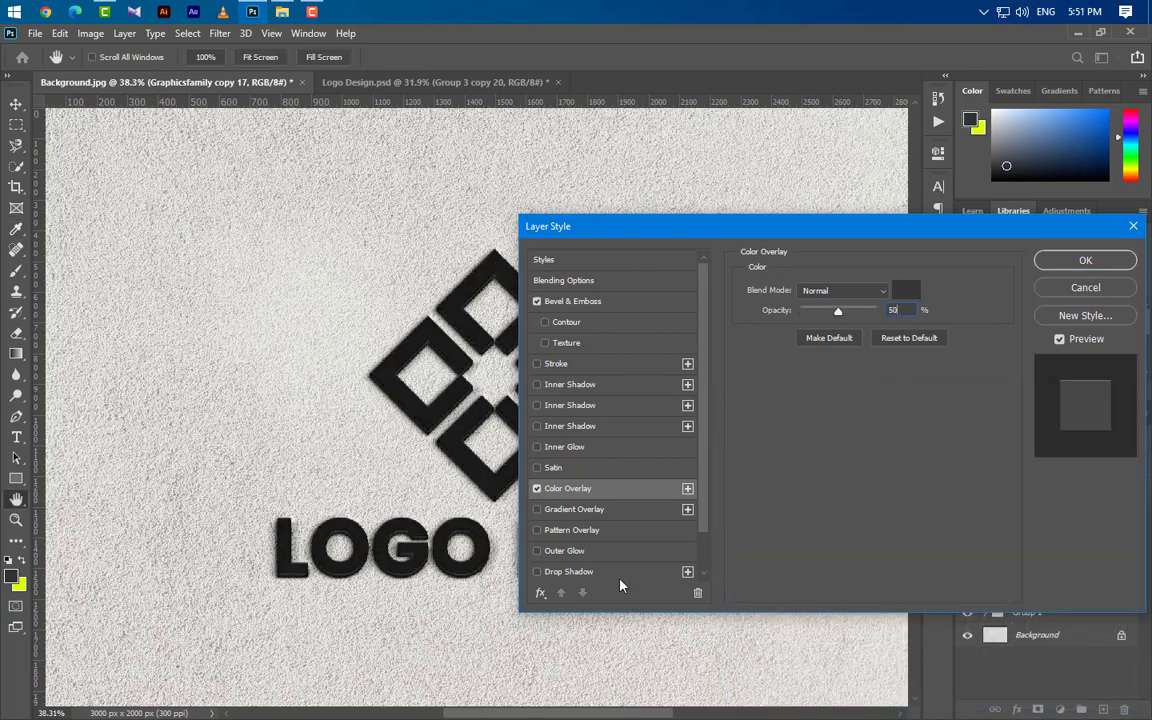
- Add a white ffffff Drop Shadow to Graphicsfamily copy 17 with Color Dodge blending and 5% opacity, and apply the layer style
click(619, 575)
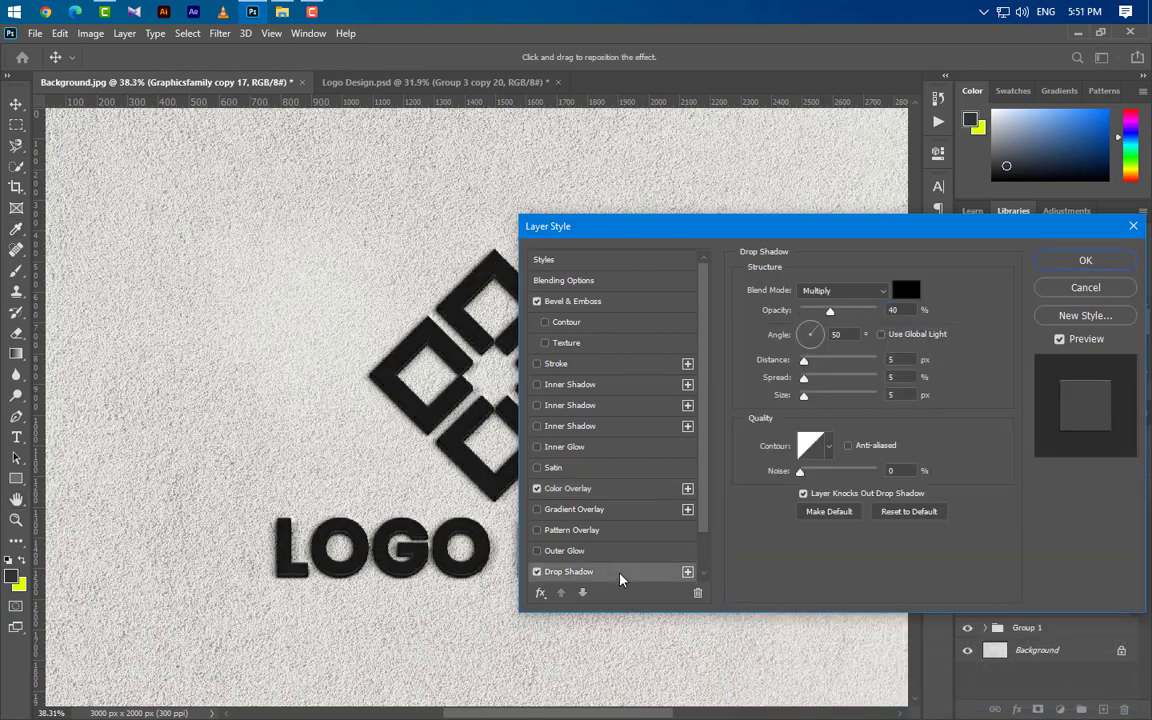
click(866, 293)
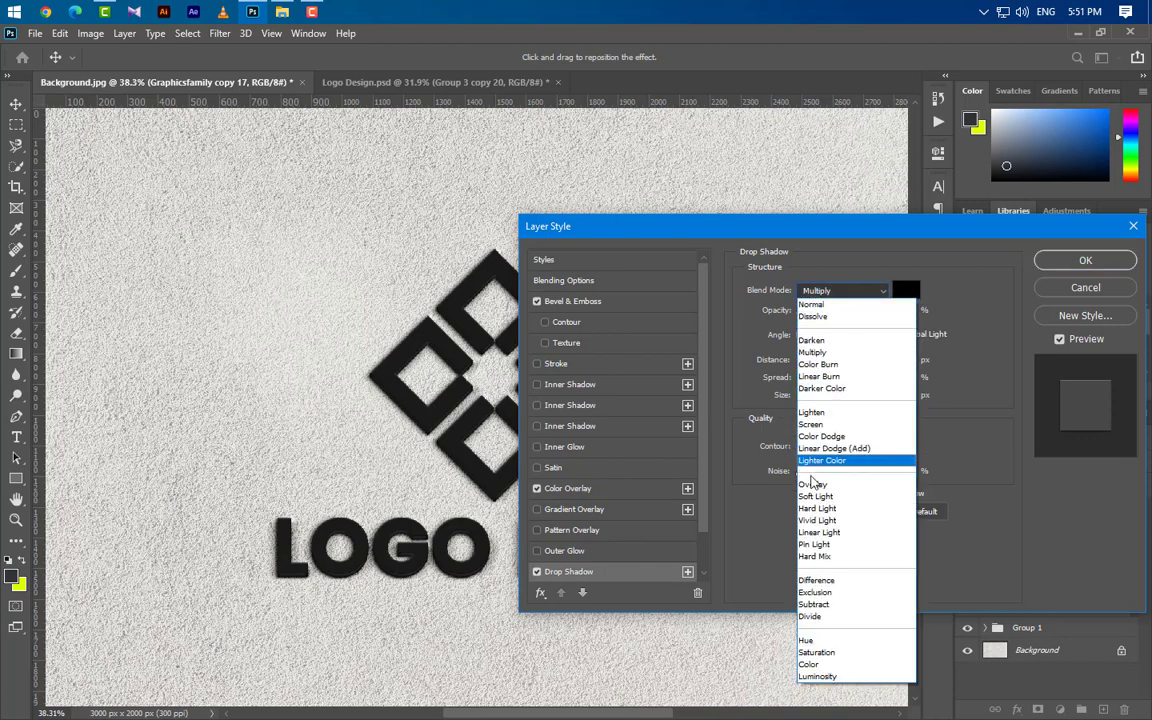
click(821, 436)
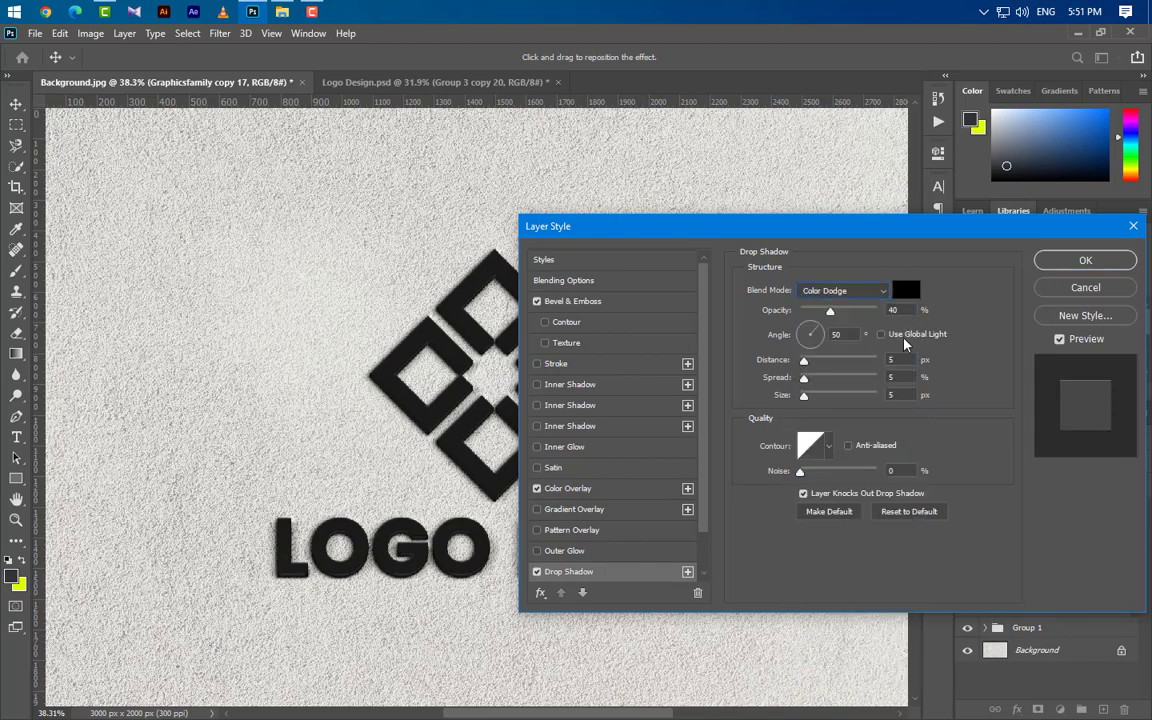
click(909, 292)
text(ffffff)
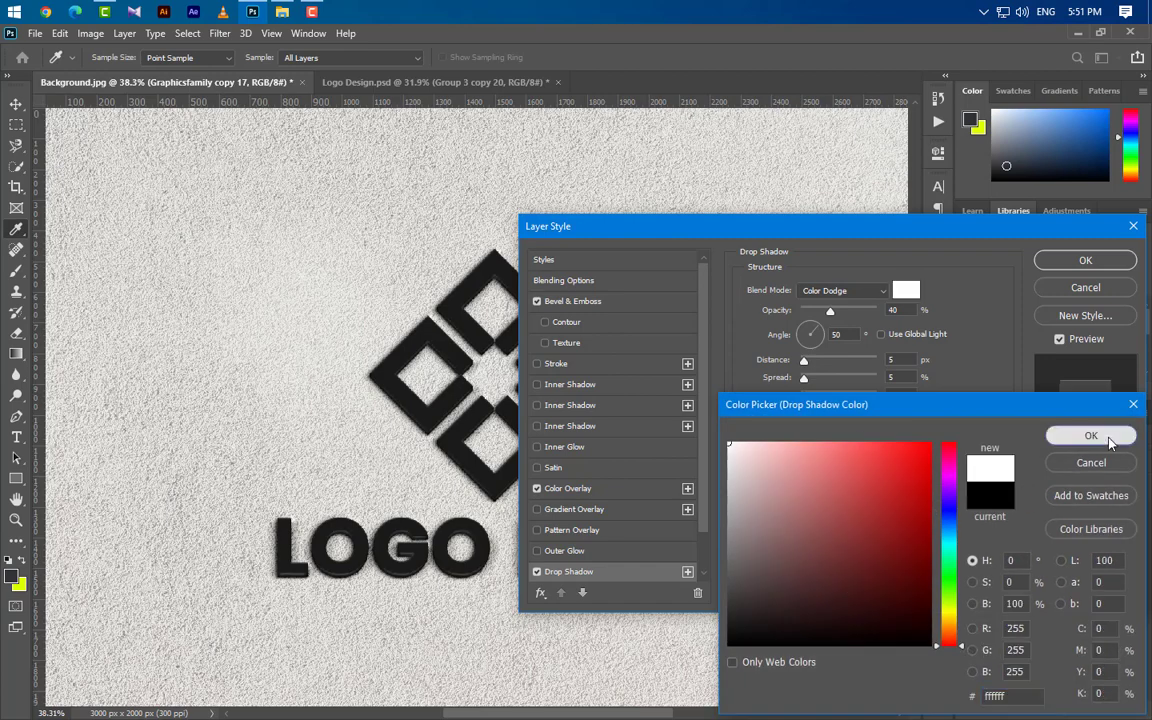
click(1108, 440)
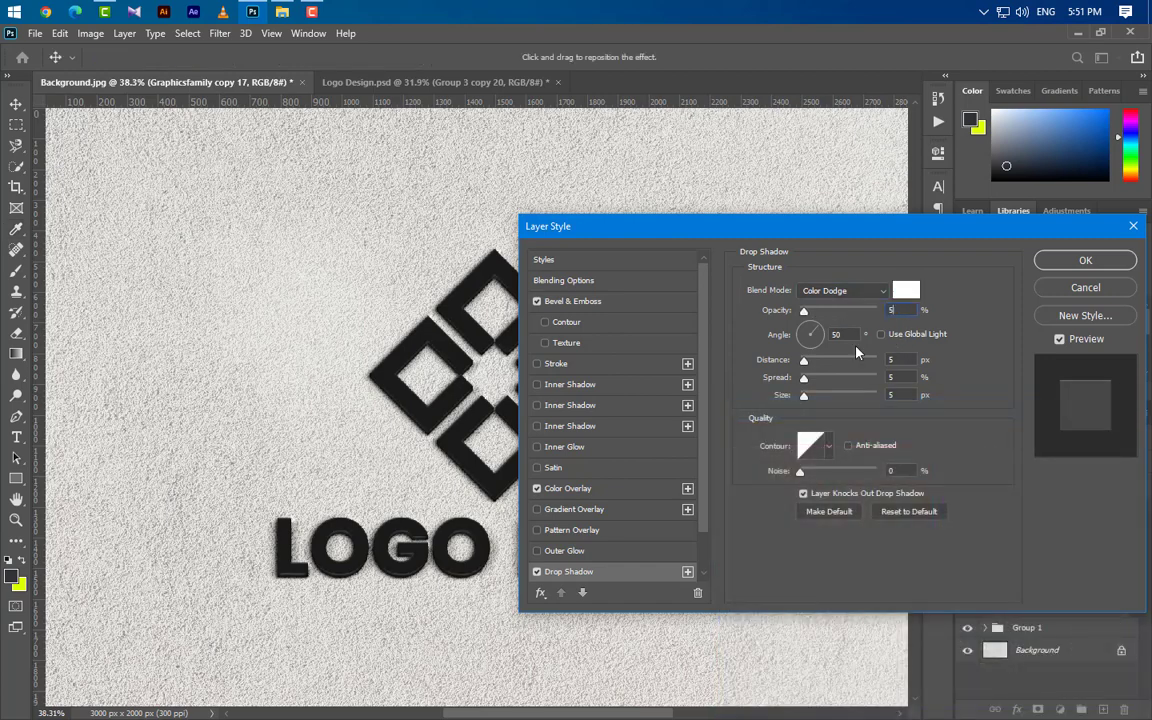
text(9)
click(1098, 261)
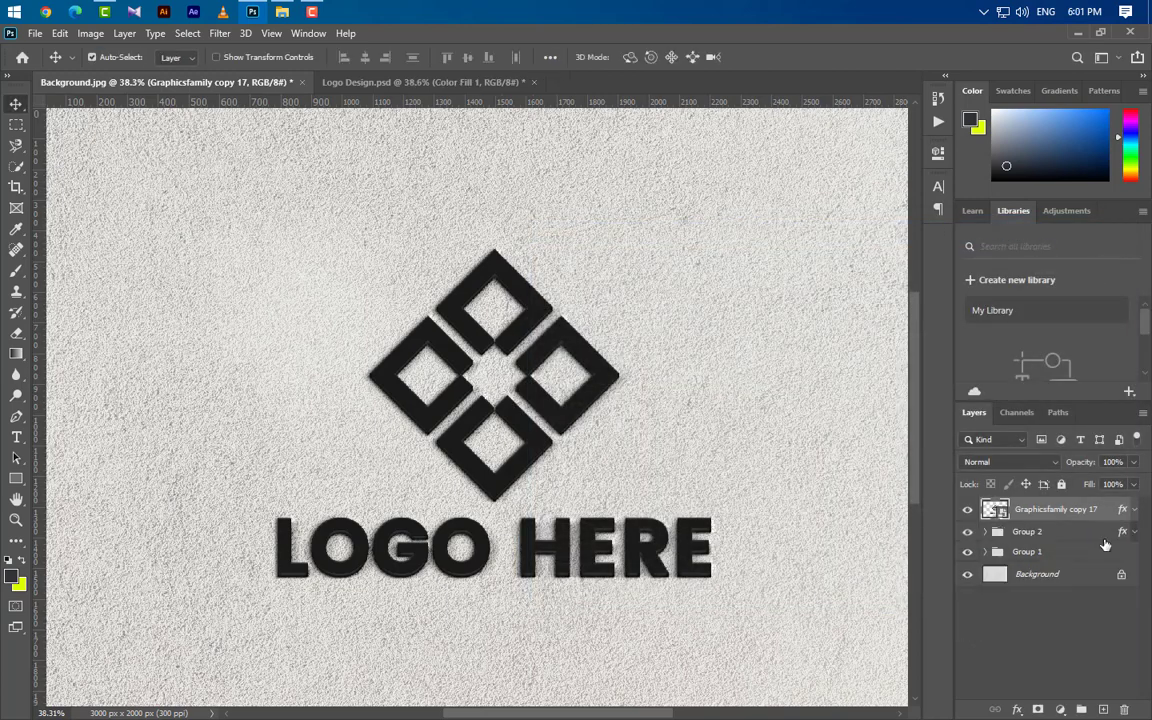
- Add a Solid Color fill layer in 313131 above Graphicsfamily copy 17 and clip it to that layer
click(1060, 709)
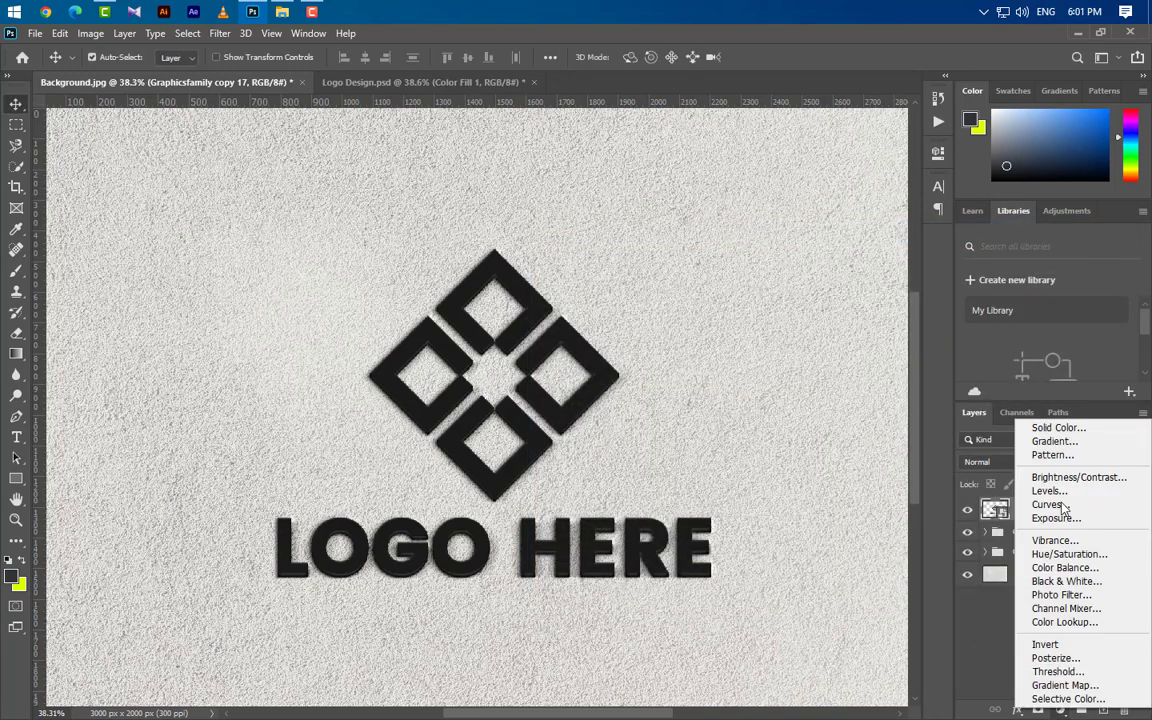
click(1056, 428)
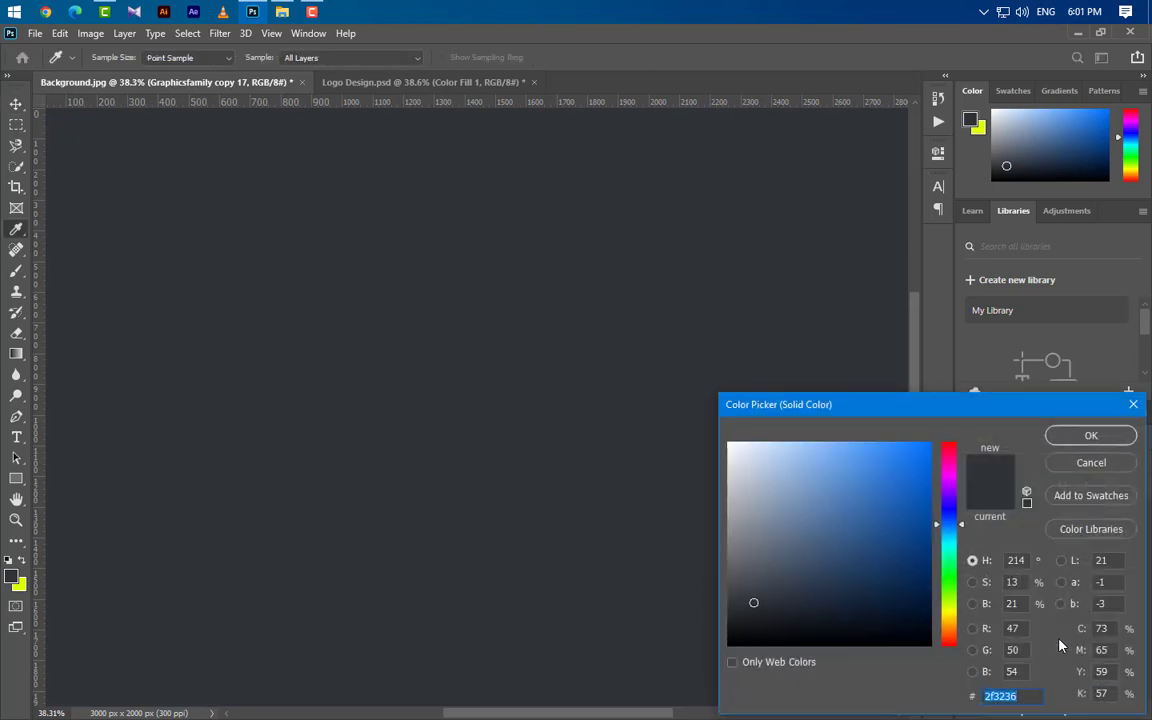
text(313131)
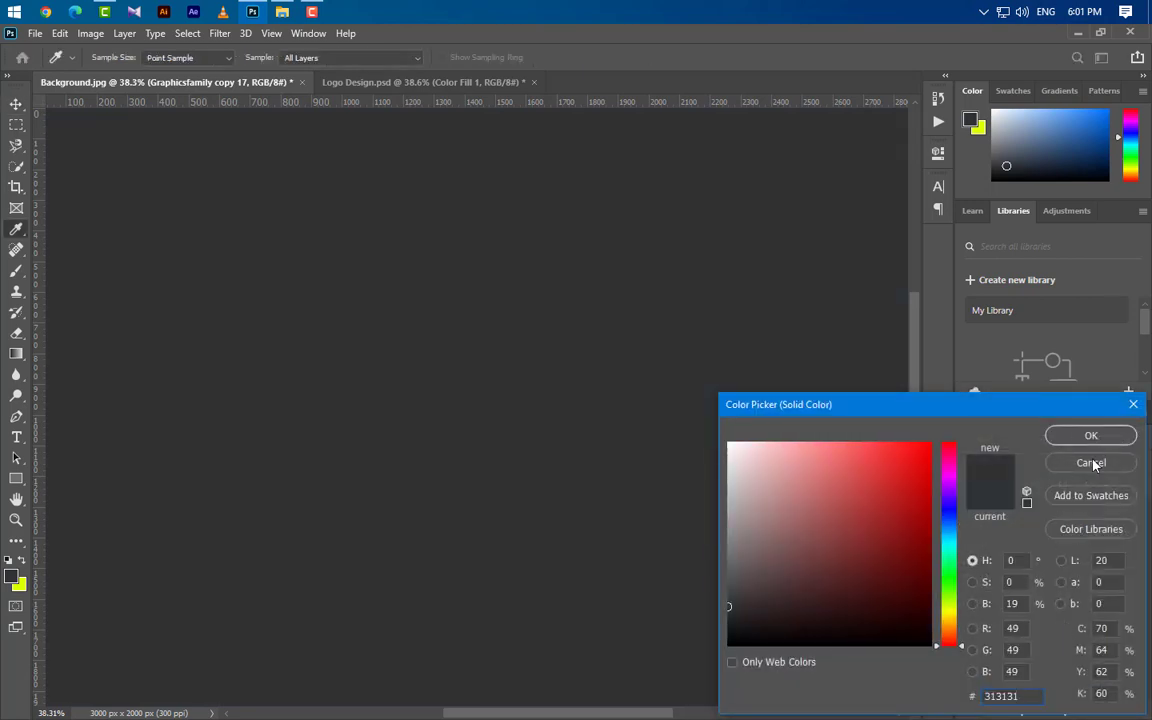
click(1091, 435)
right_click(1113, 532)
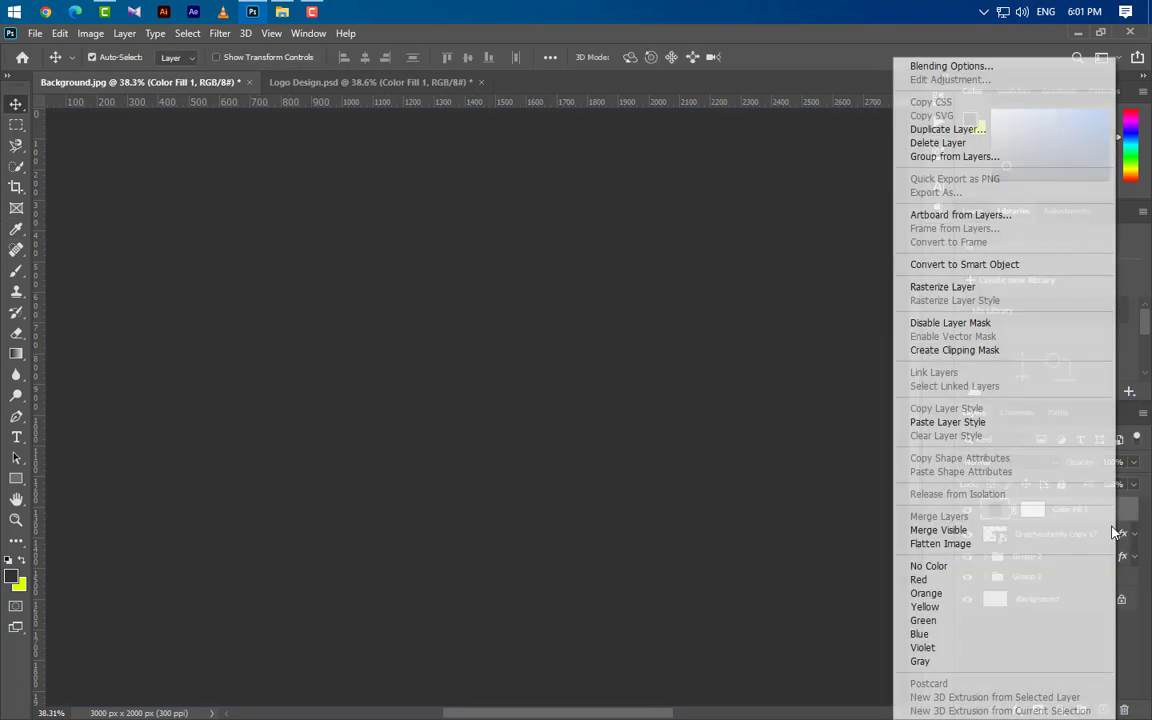
click(954, 350)
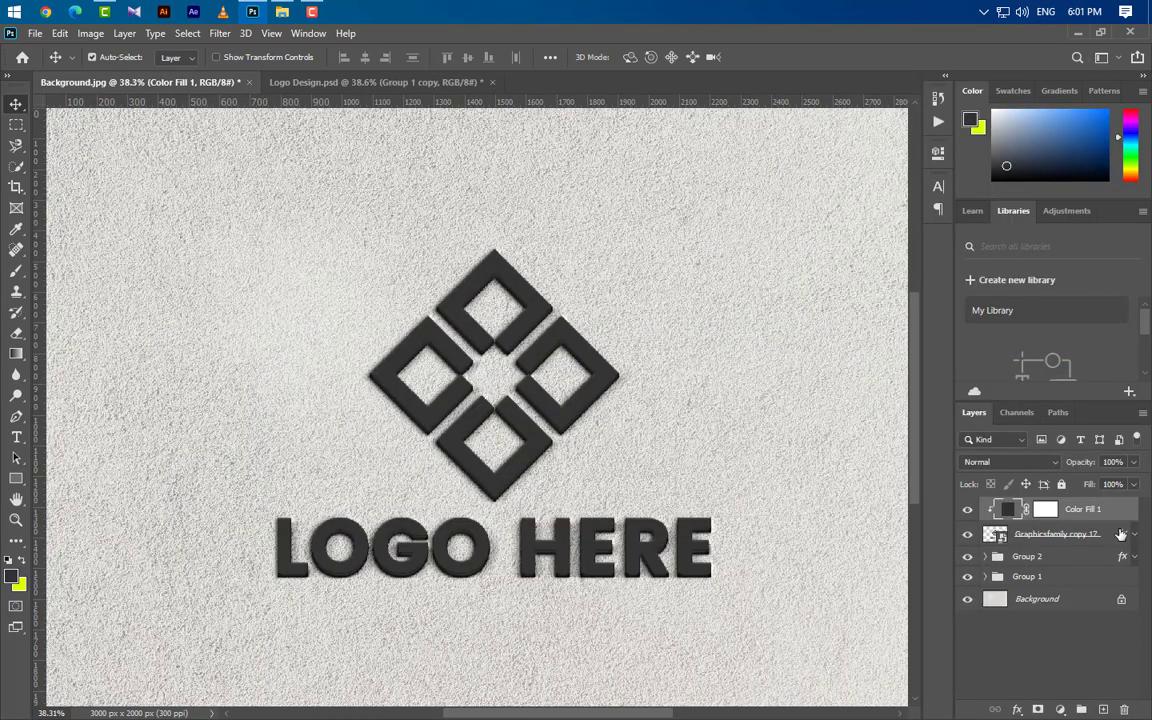
- Unlock and duplicate the background layer, move the copy above Color Fill 1 and clip it to the logo
click(1122, 600)
drag(1098, 607, 1103, 709)
drag(1094, 599, 1100, 522)
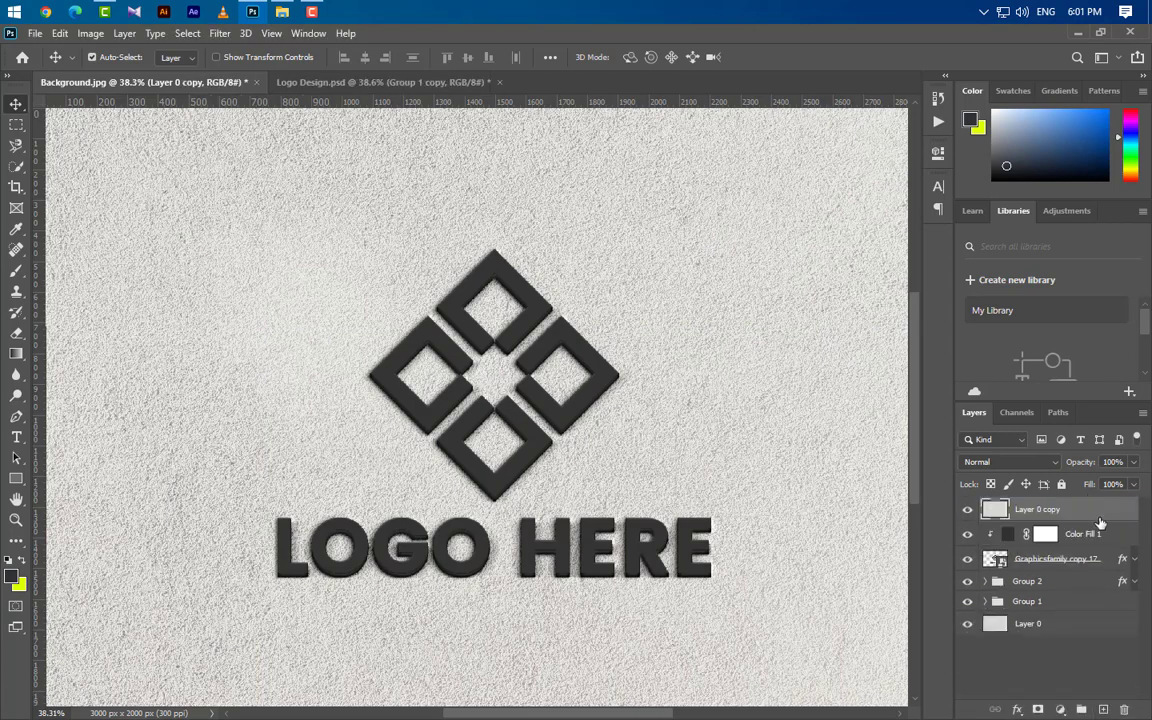
right_click(1101, 513)
click(952, 351)
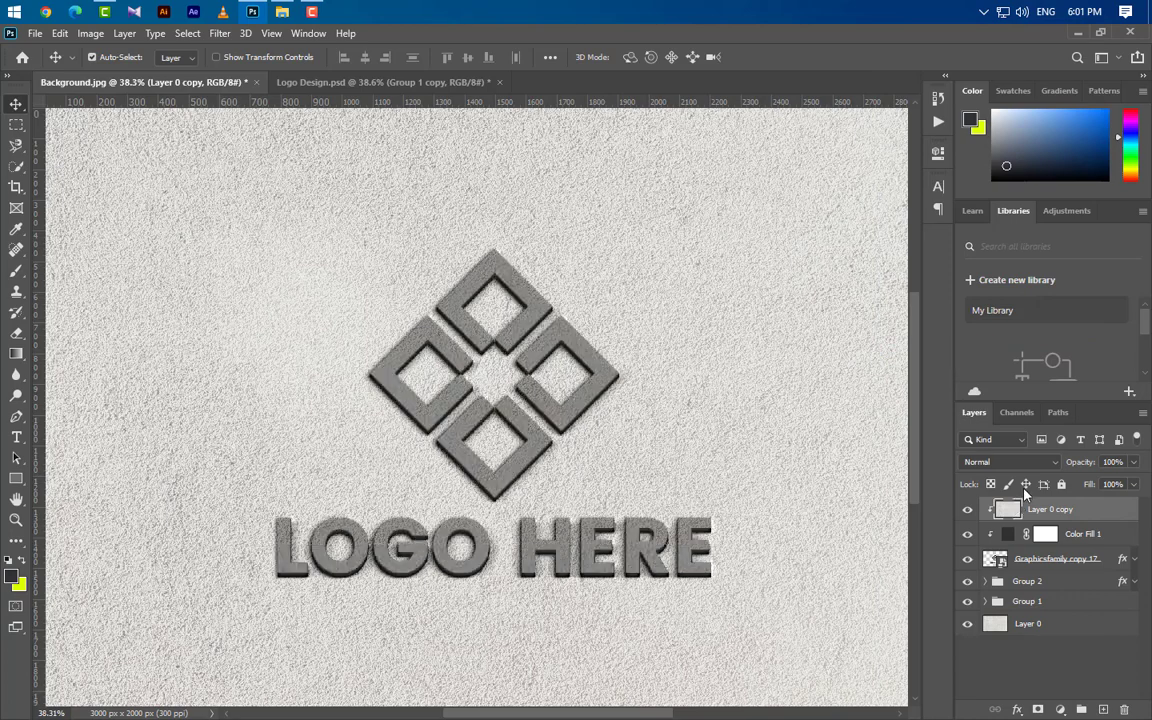
- Set the clipped background copy to Hard Light blending with 45% fill
click(1027, 466)
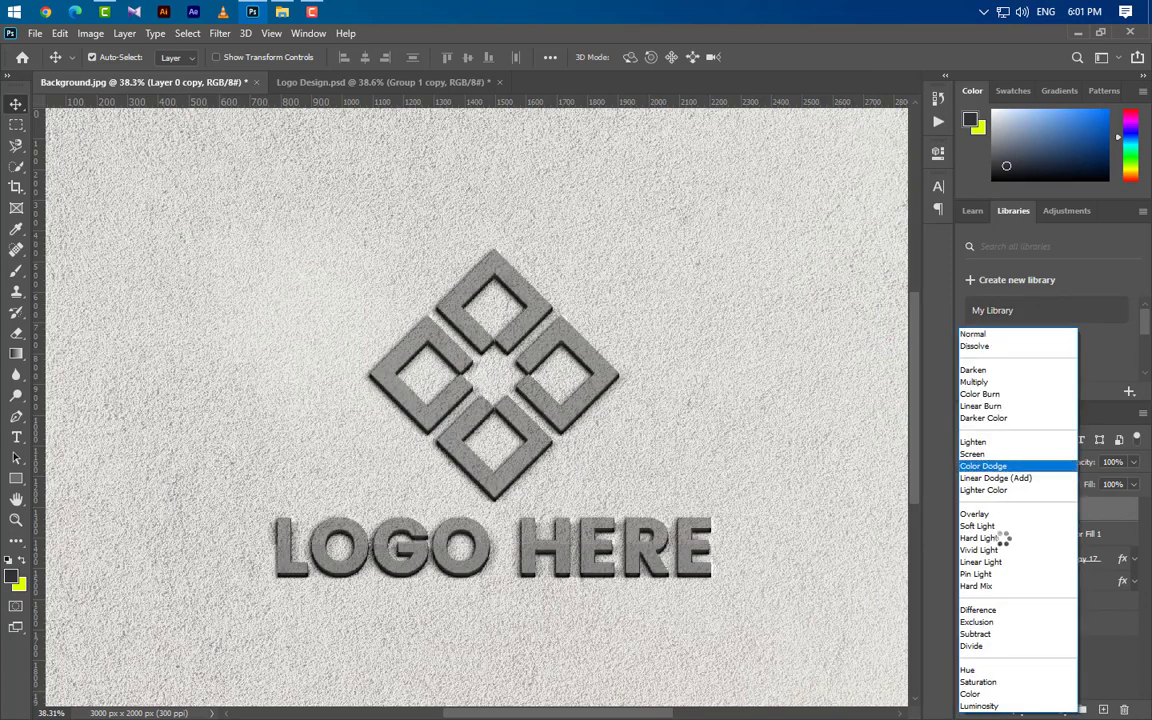
click(1001, 538)
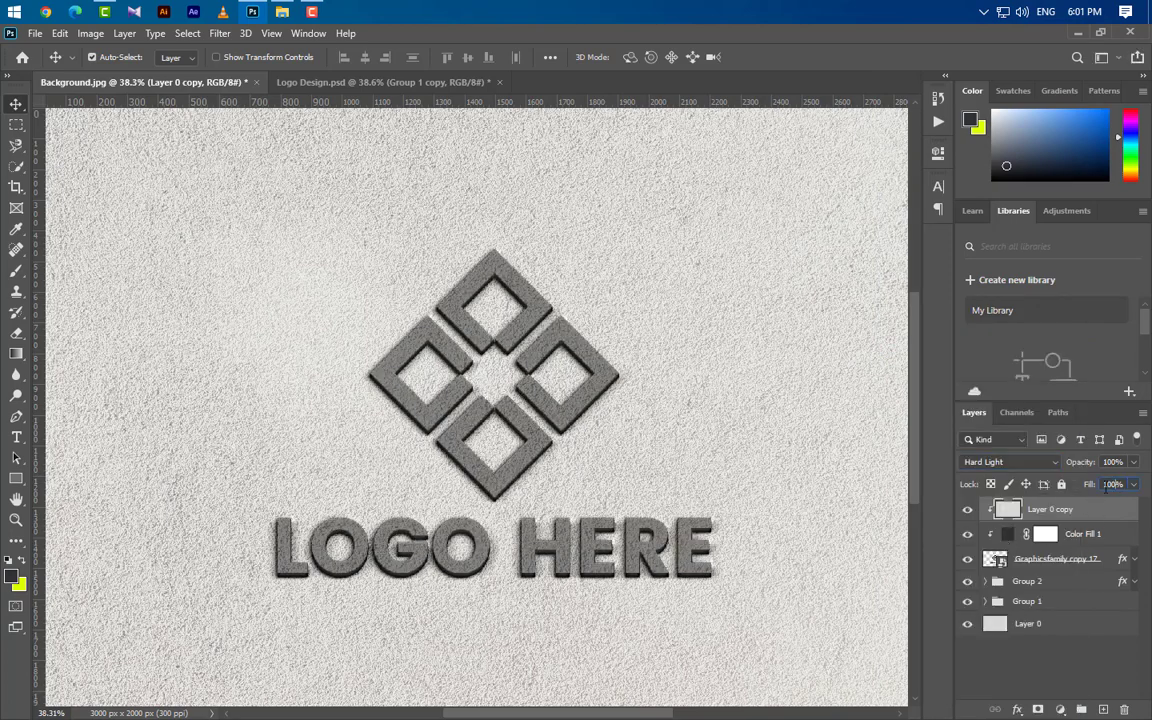
text(45)
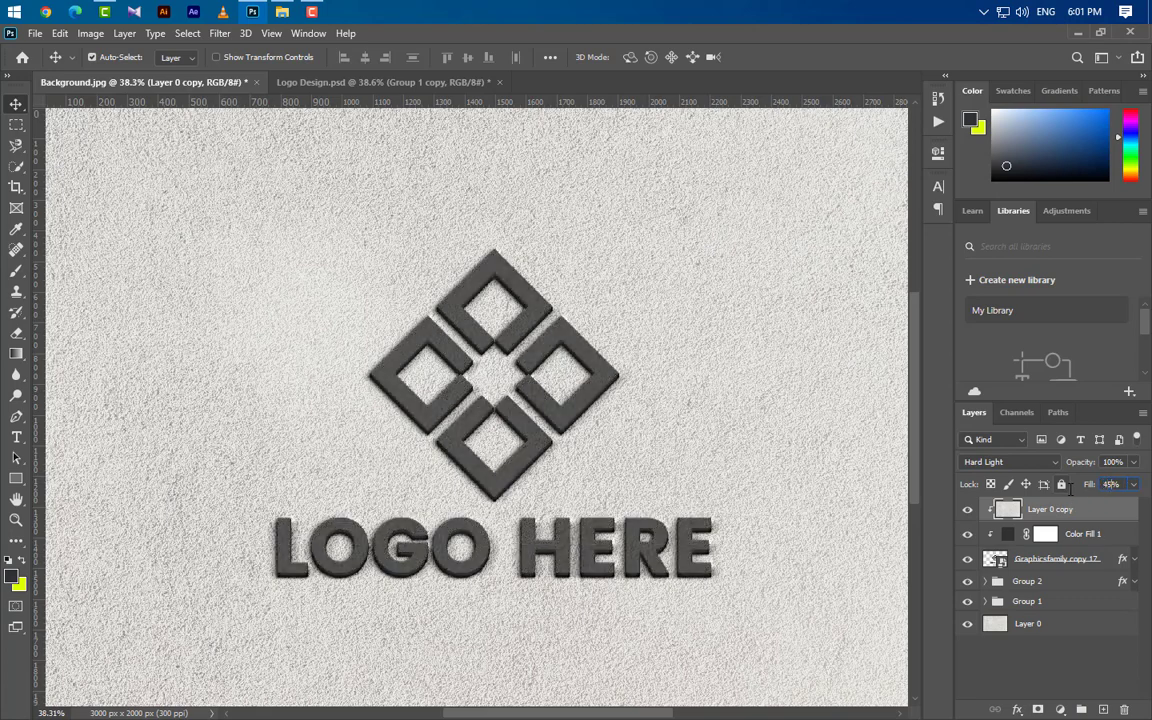
- Scale the clipped background copy down with Free Transform so the texture closely surrounds the logo
key(ctrl+t)
scroll(655, 407, down, 2)
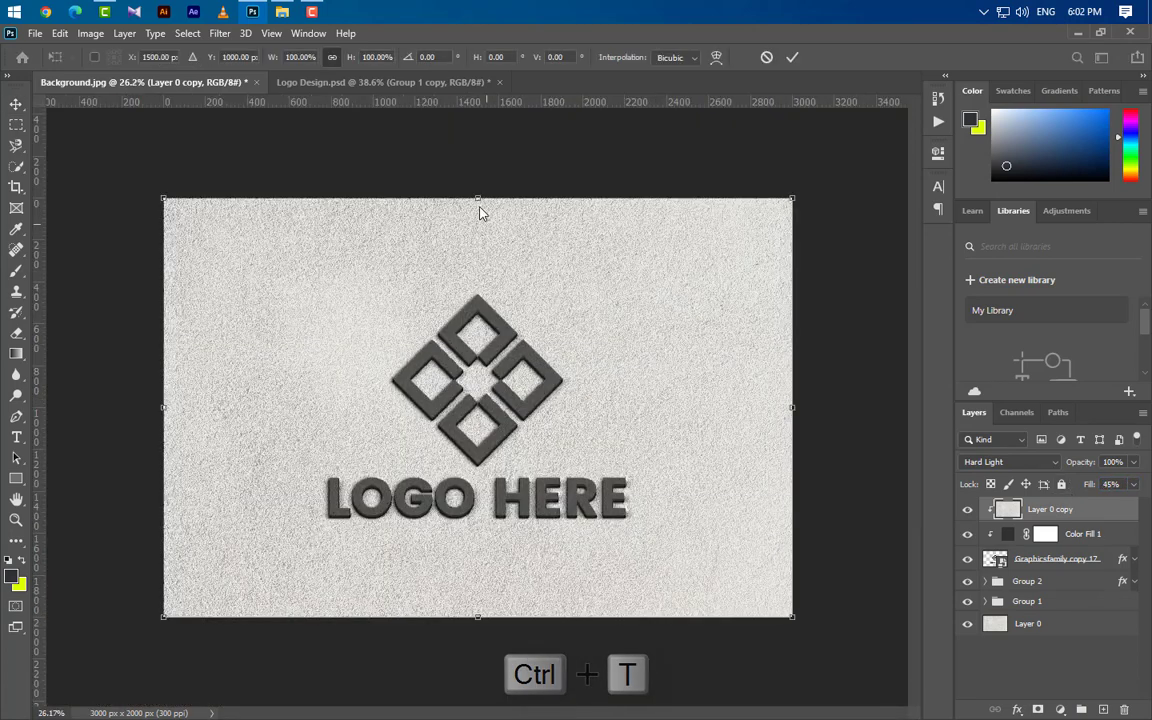
drag(480, 211, 480, 278)
drag(478, 619, 480, 512)
click(792, 57)
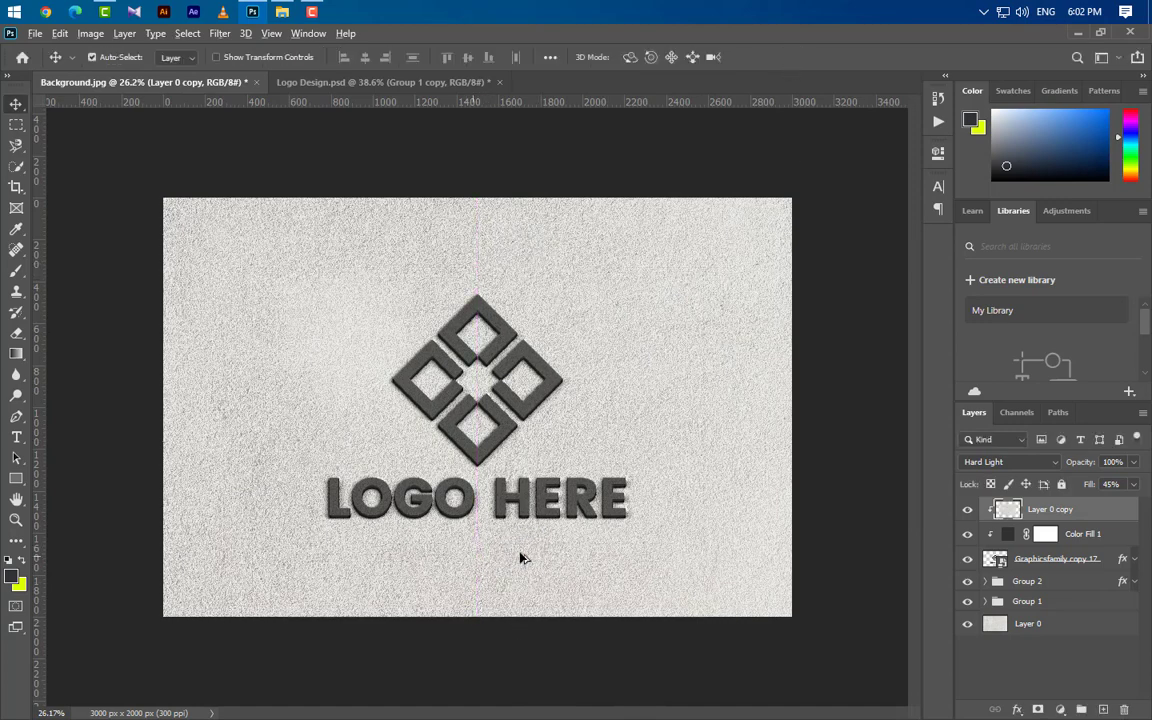
- Add a Black & White adjustment with Reds 35, Yellows 65, Greens 35, Cyans 65 and Blues 25, and clip it to the logo
key(ctrl+0)
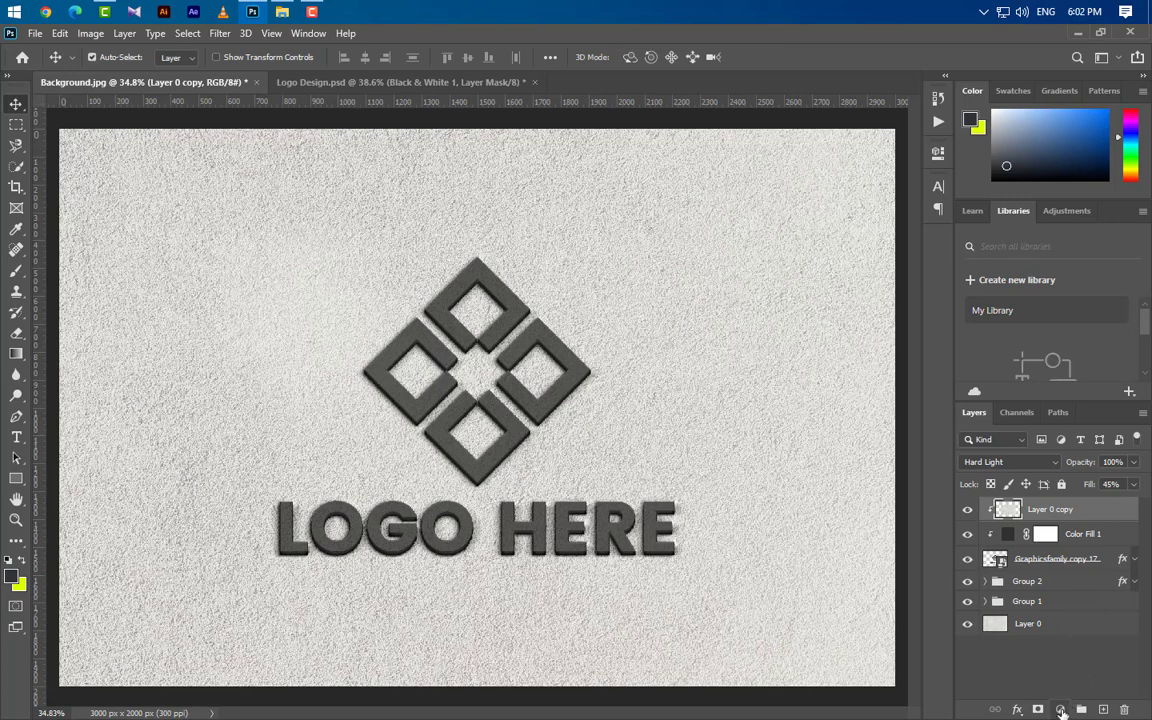
click(1061, 710)
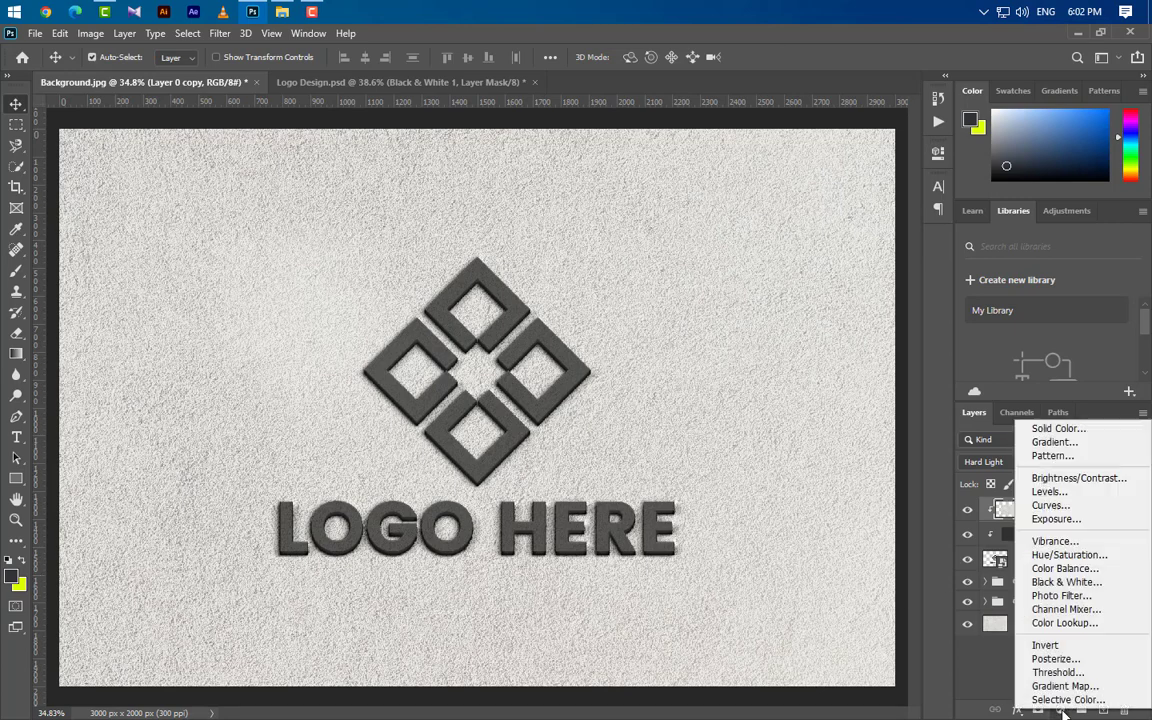
click(1062, 582)
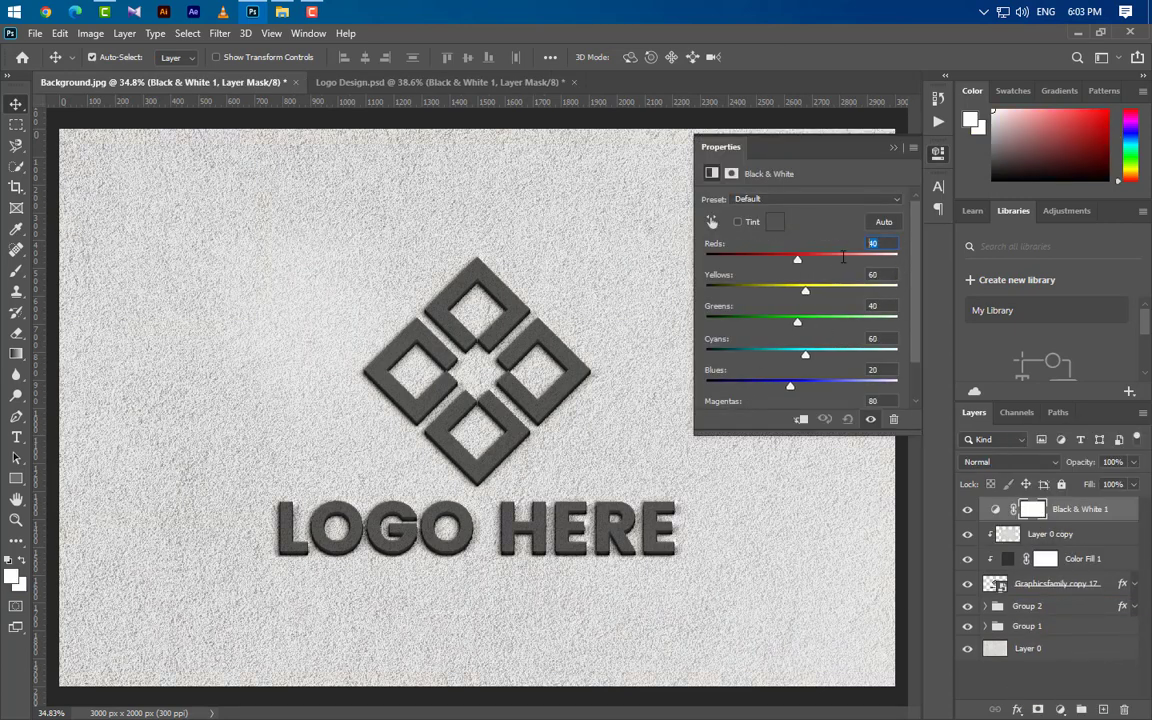
text(35)
click(860, 279)
text(65)
text(35)
text(65)
text(25)
click(895, 147)
right_click(1123, 516)
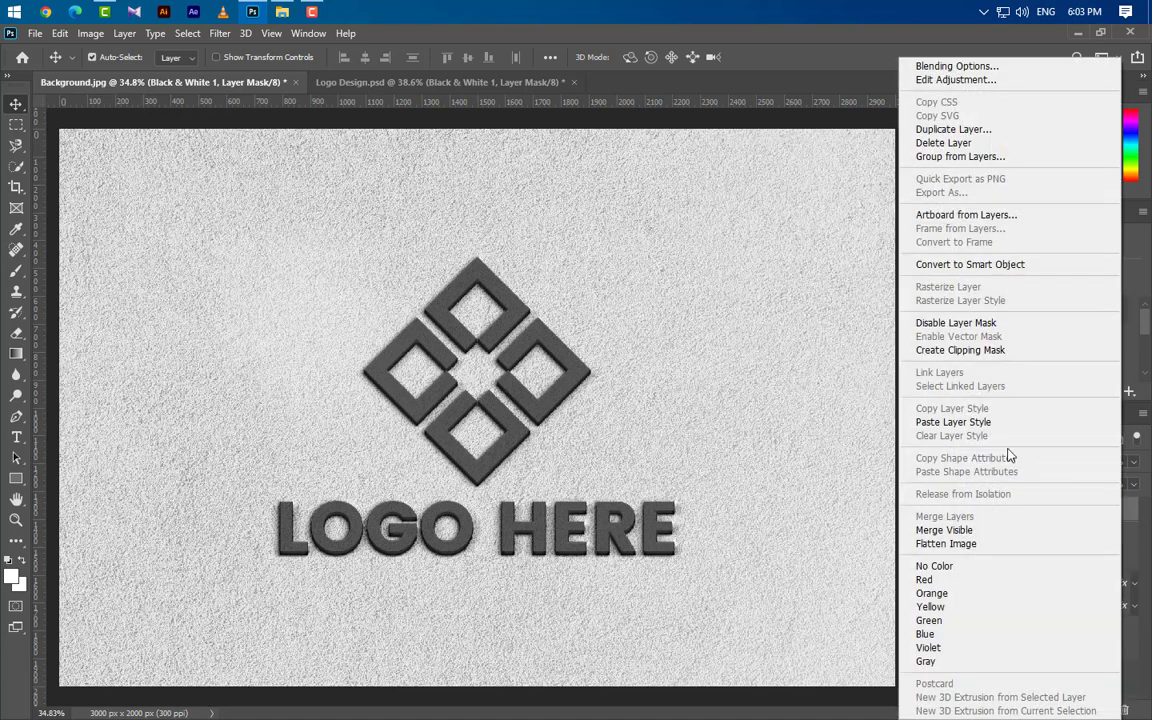
click(972, 355)
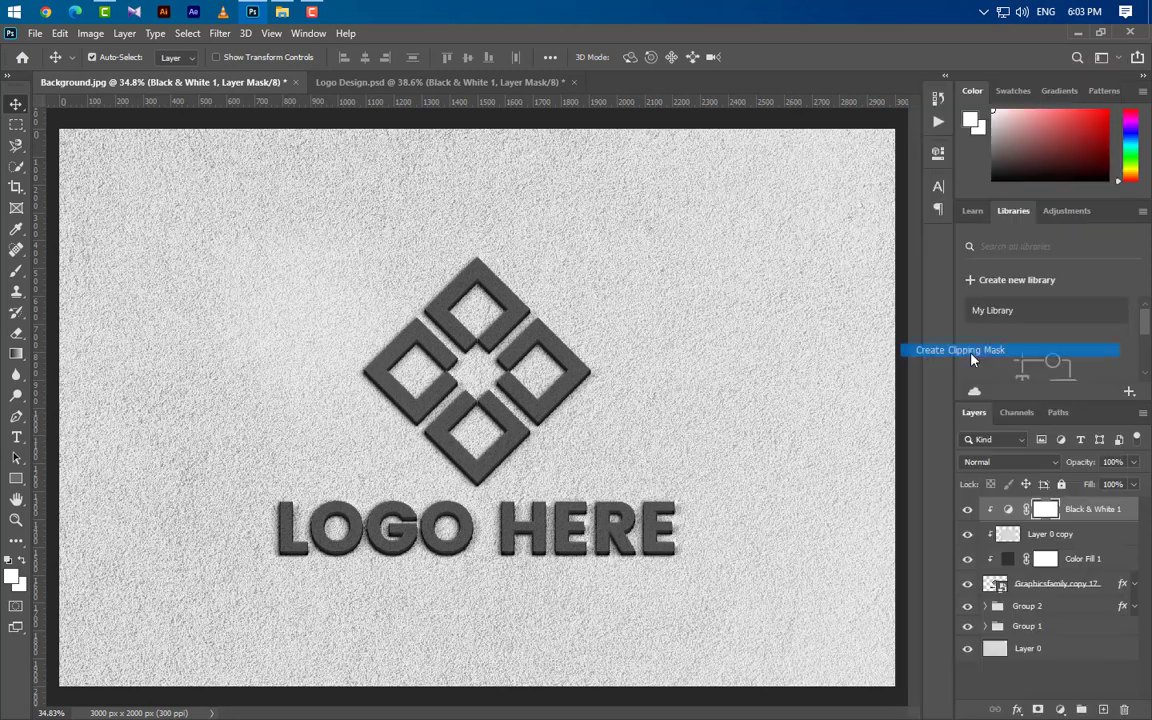
- Add a Curves adjustment above Black & White 1, move the RGB black point slightly inward and pull the white point inward and down
click(1060, 709)
click(1055, 514)
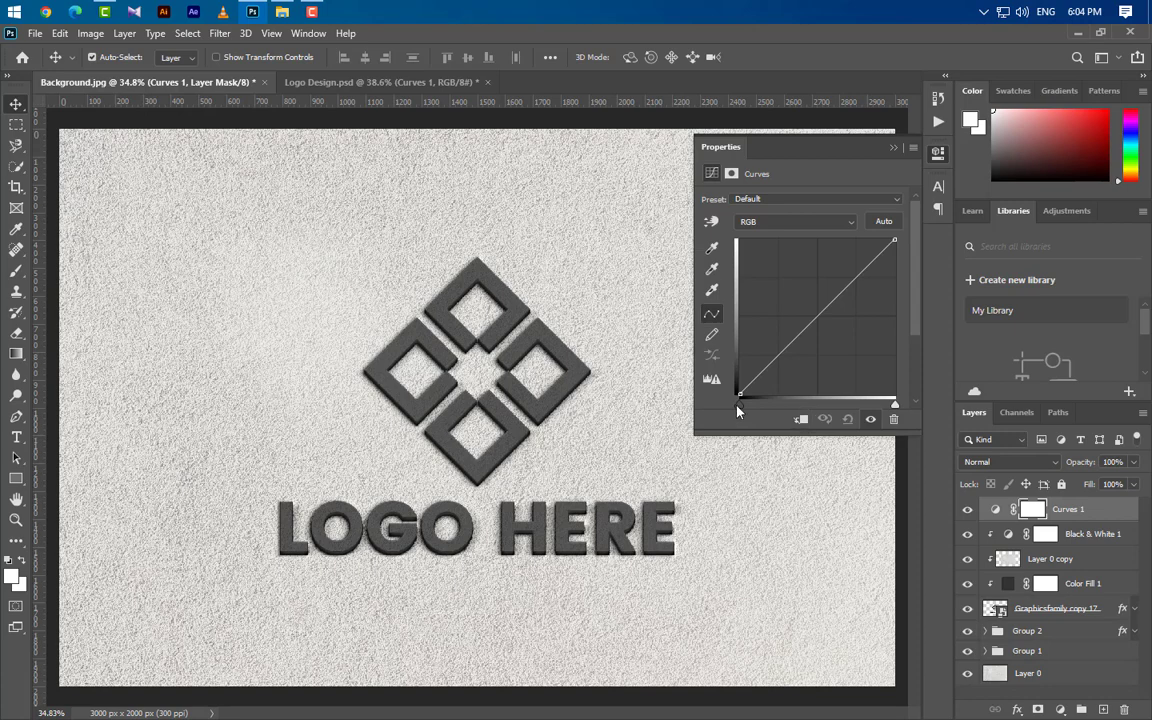
drag(738, 404, 745, 404)
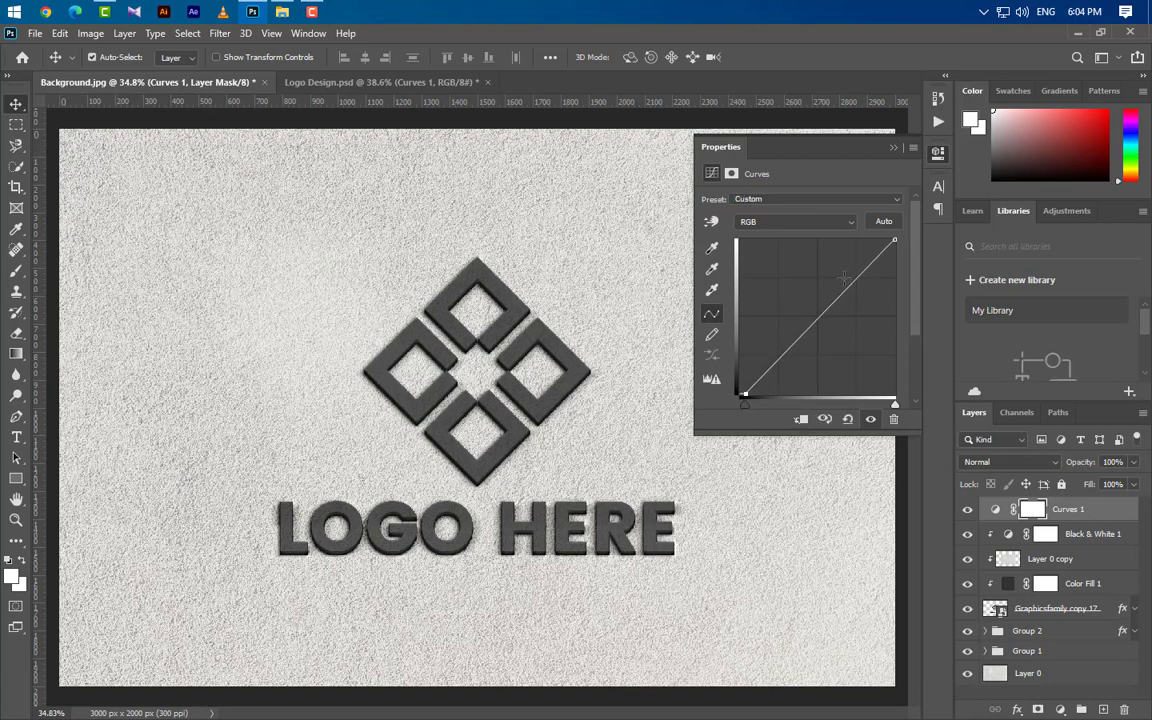
drag(895, 240, 855, 287)
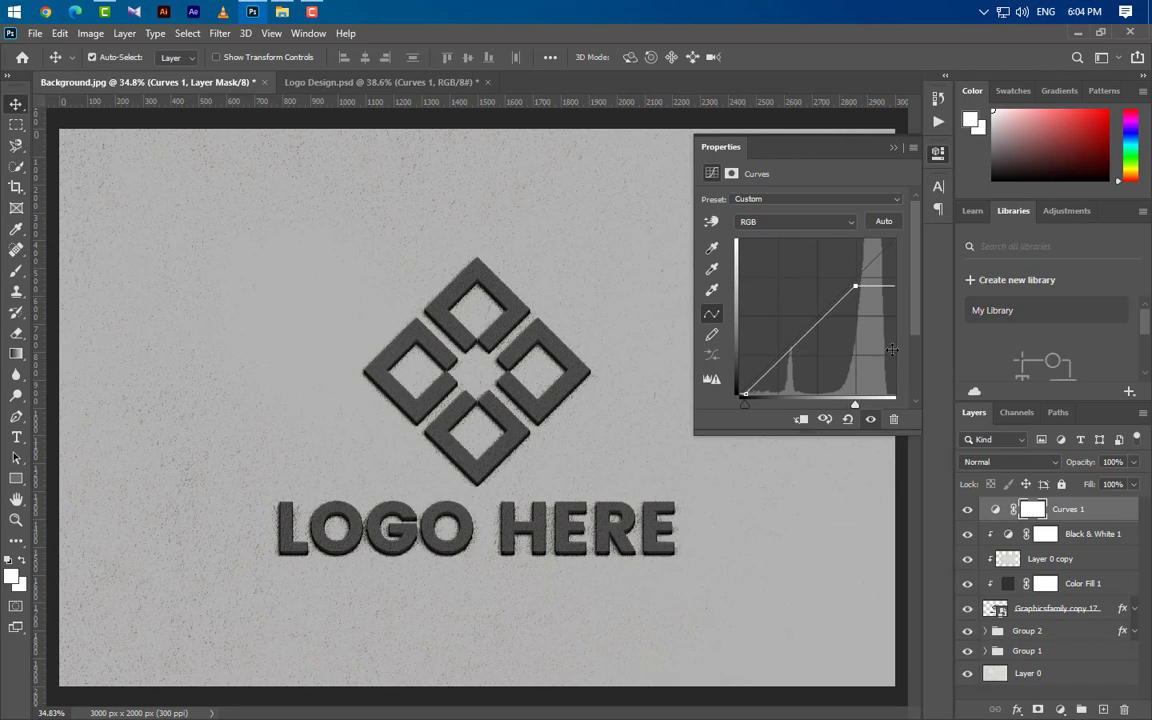
- Move the Blue channel's black point slightly inward in Curves 1 and clip the adjustment to the logo
click(790, 227)
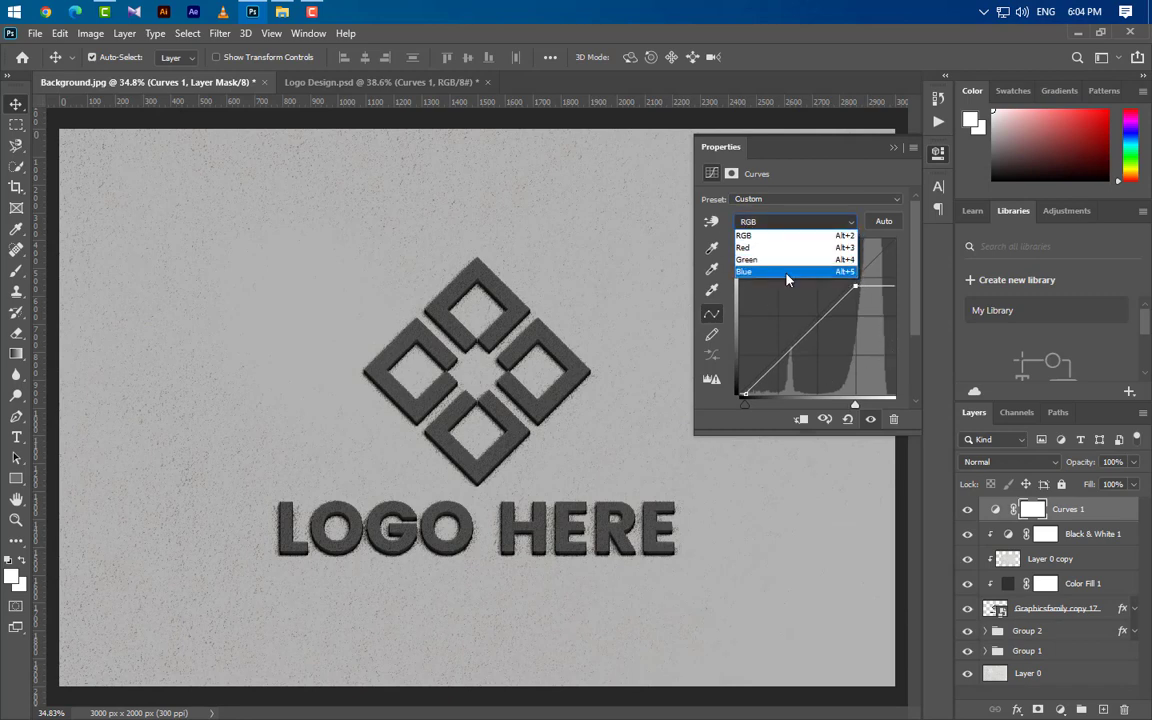
click(787, 265)
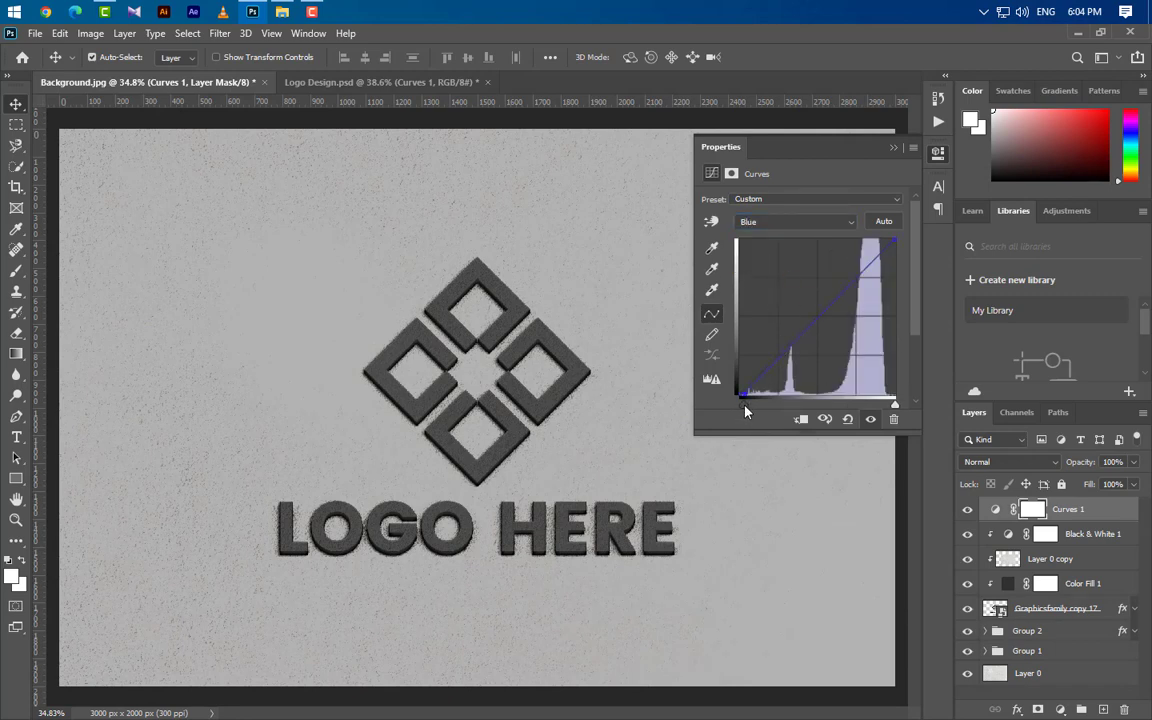
click(893, 147)
right_click(1088, 511)
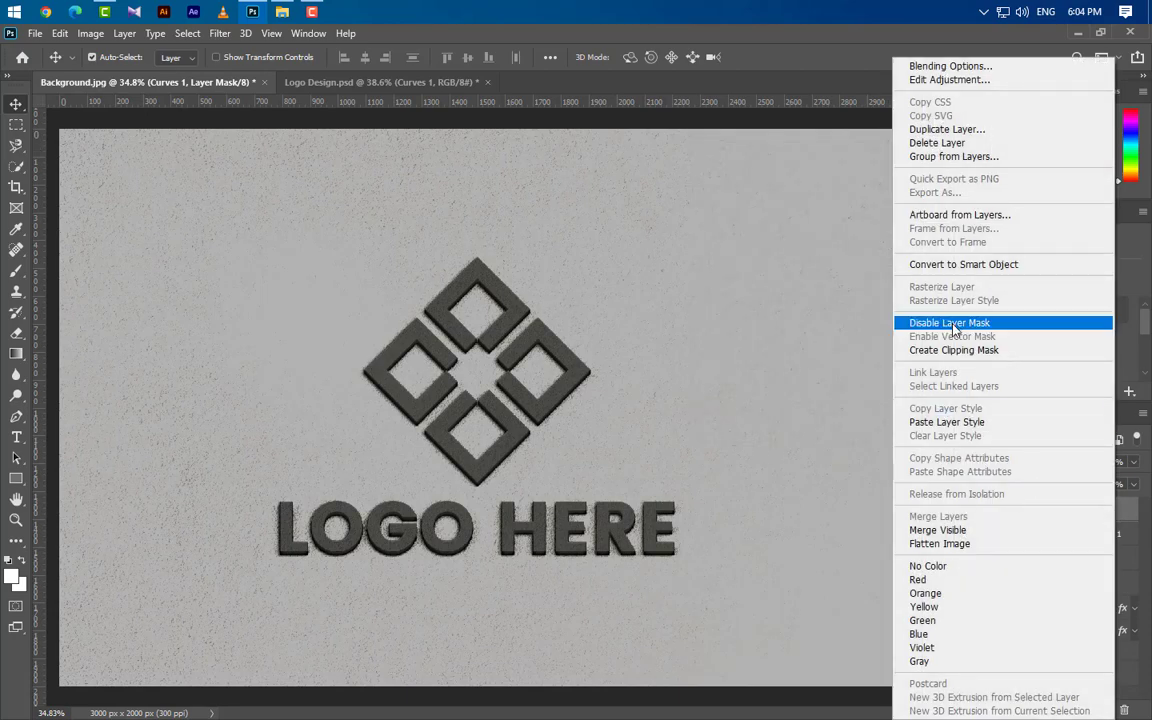
click(945, 350)
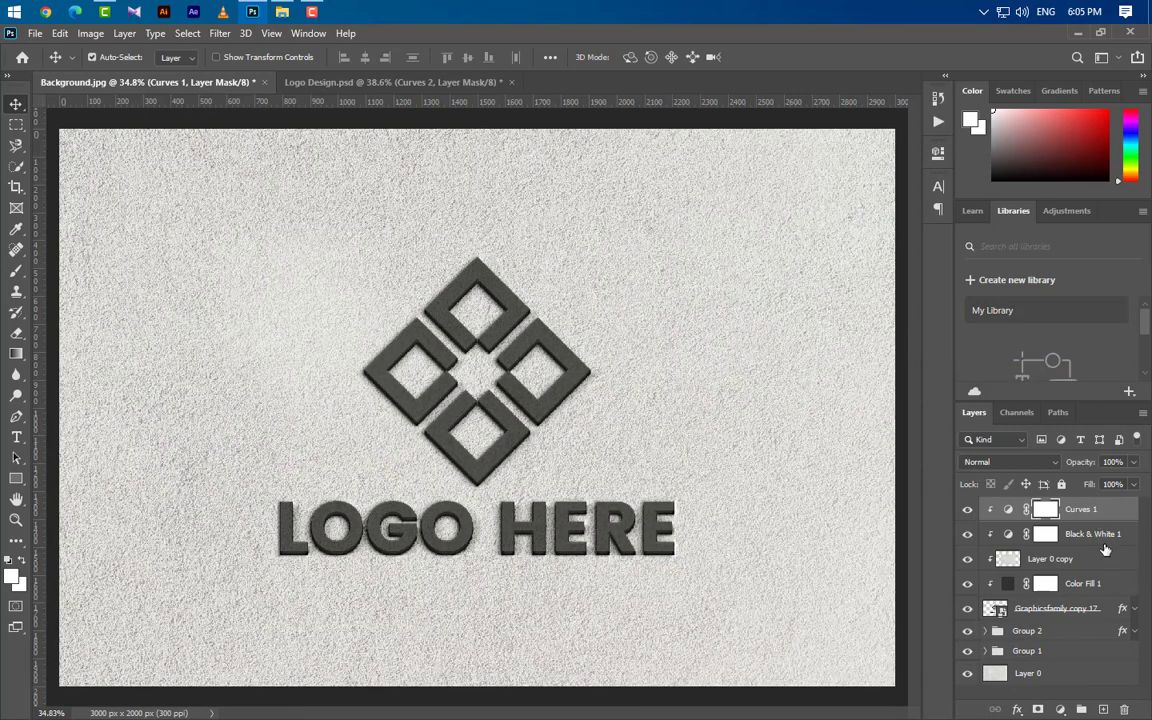
- Duplicate Black & White 1, move the copy above Curves 1 and clip both adjustments to the logo
drag(1117, 537, 1103, 709)
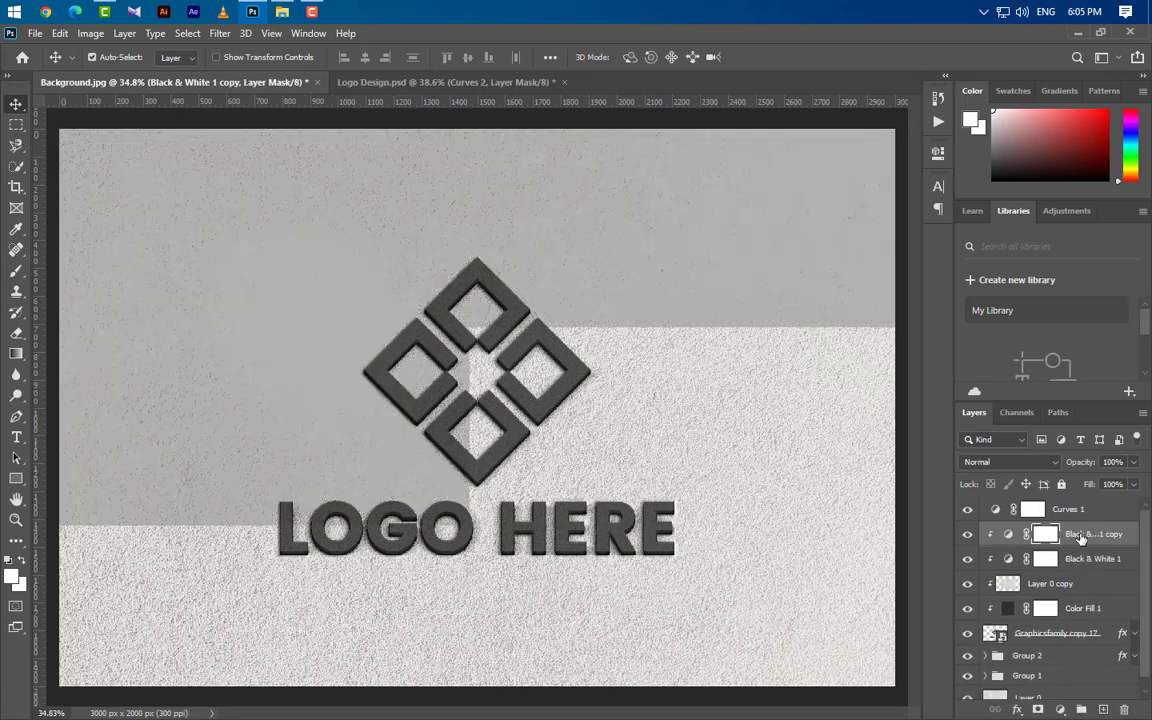
drag(1080, 538, 1085, 508)
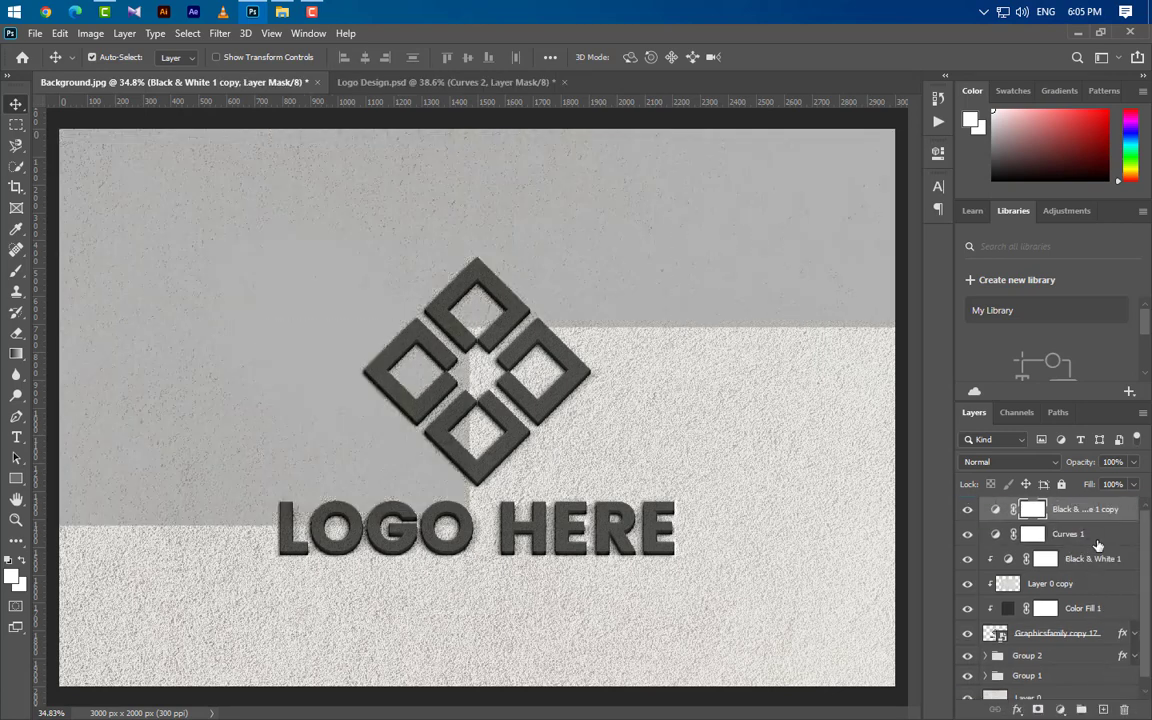
shift+click(1116, 538)
right_click(1108, 543)
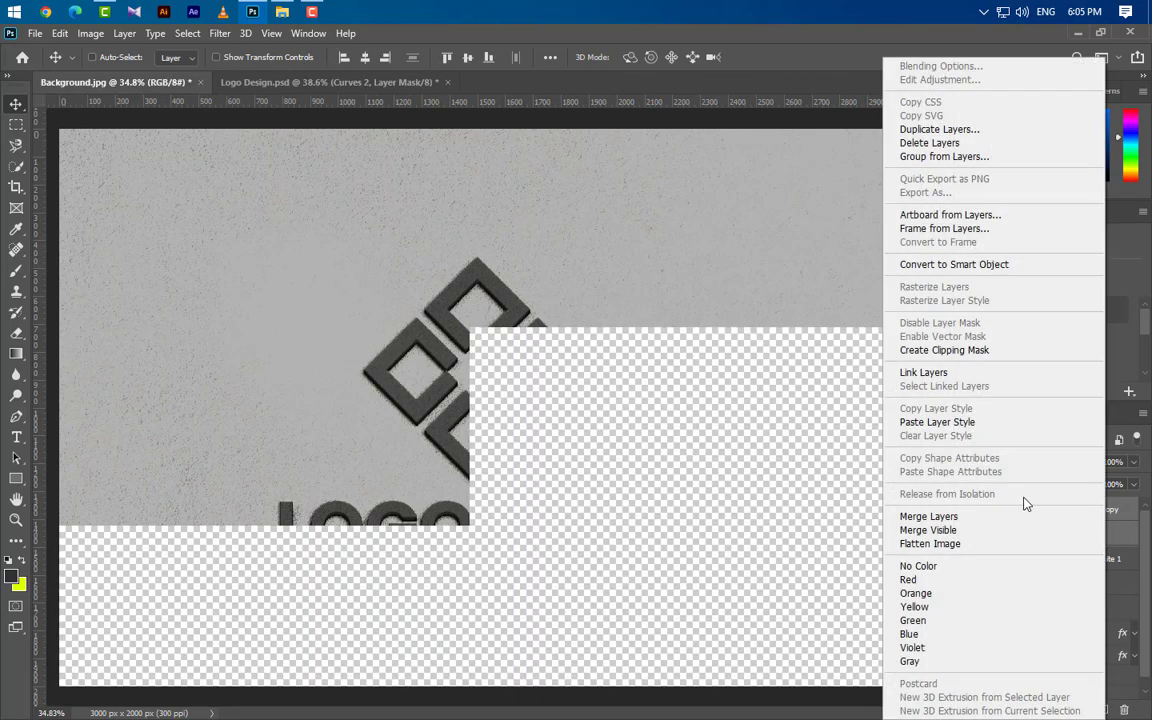
click(950, 360)
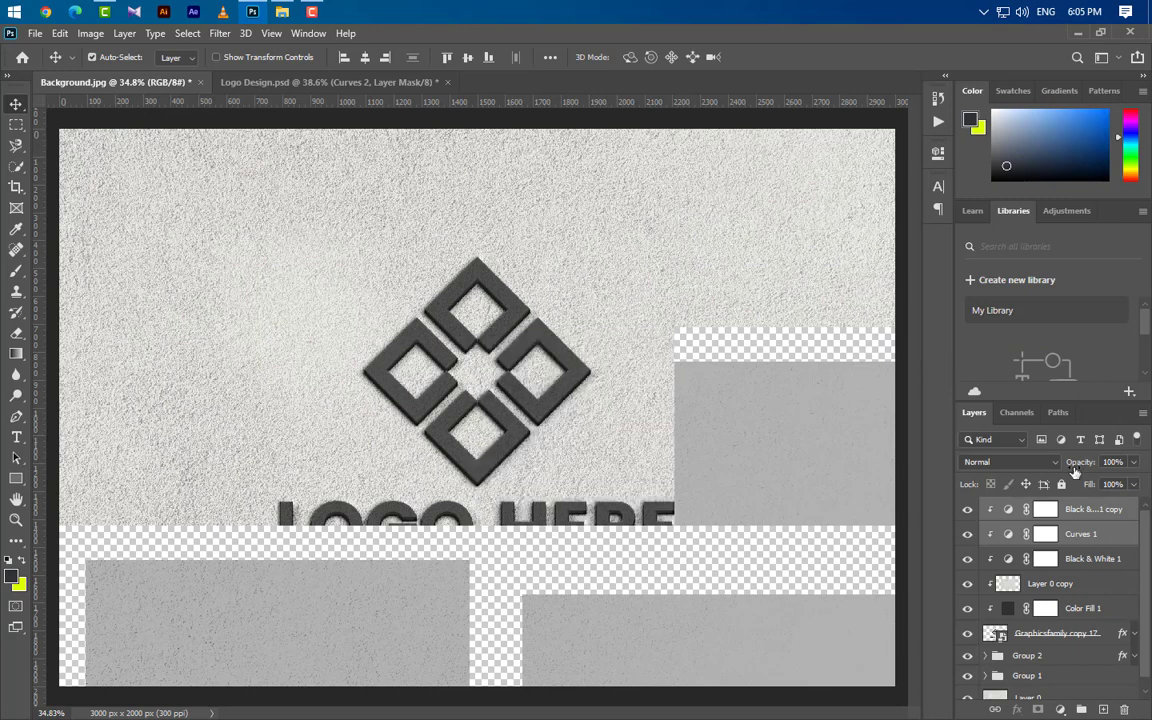
- Add a second Curves adjustment on top, moving the RGB black point well inward and the white point inward and down to darken the logo
click(1060, 709)
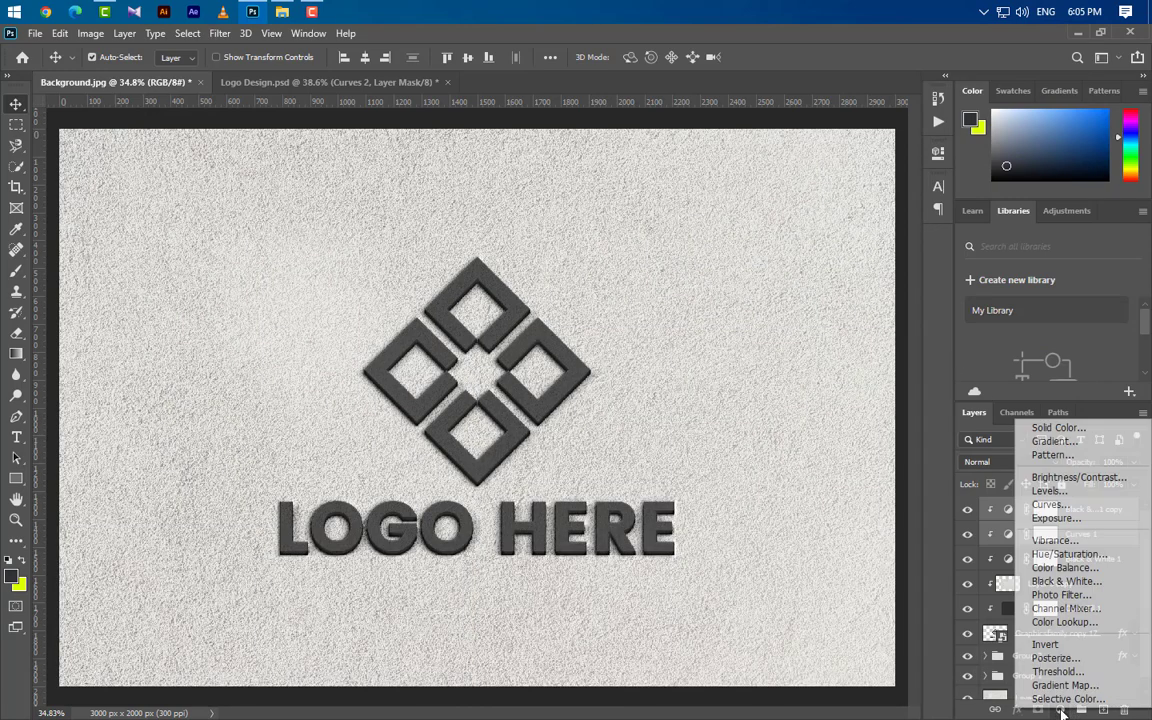
click(1064, 509)
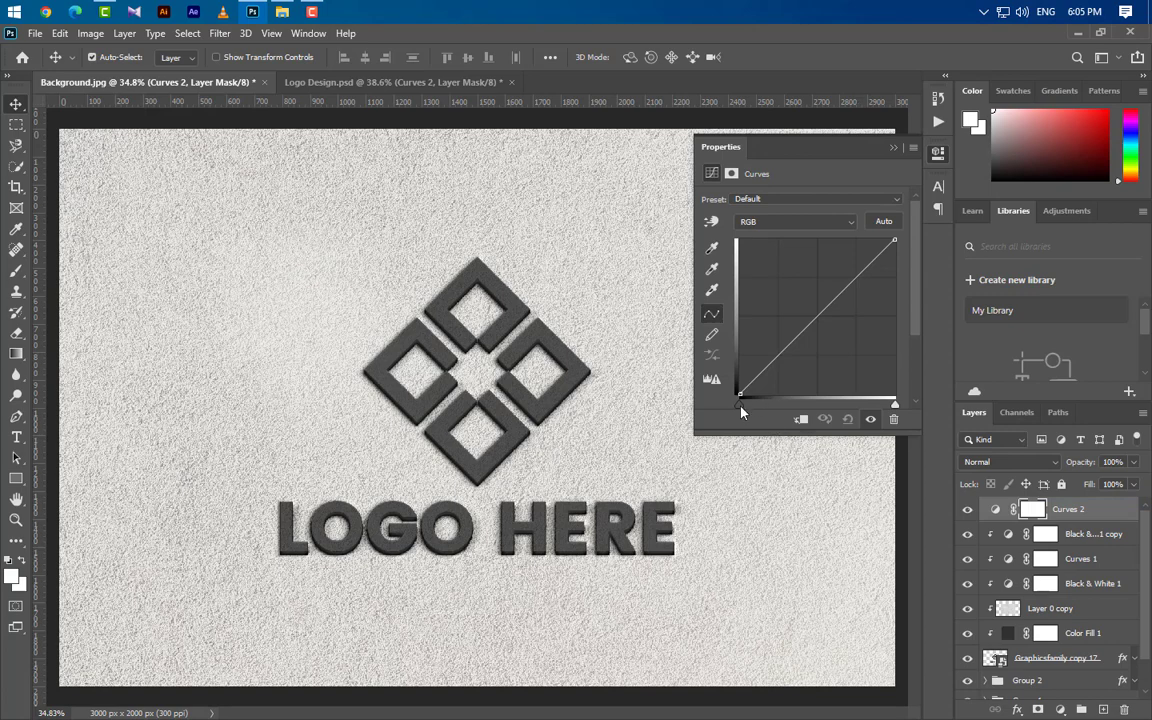
drag(741, 410, 797, 411)
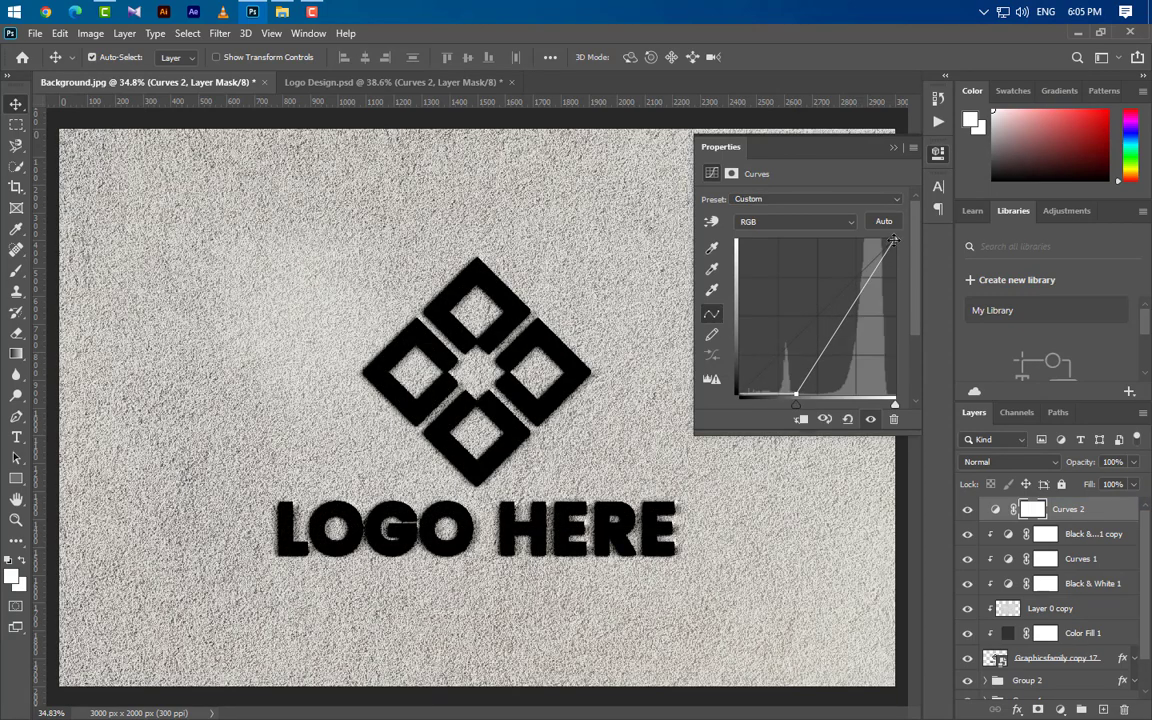
drag(893, 241, 861, 267)
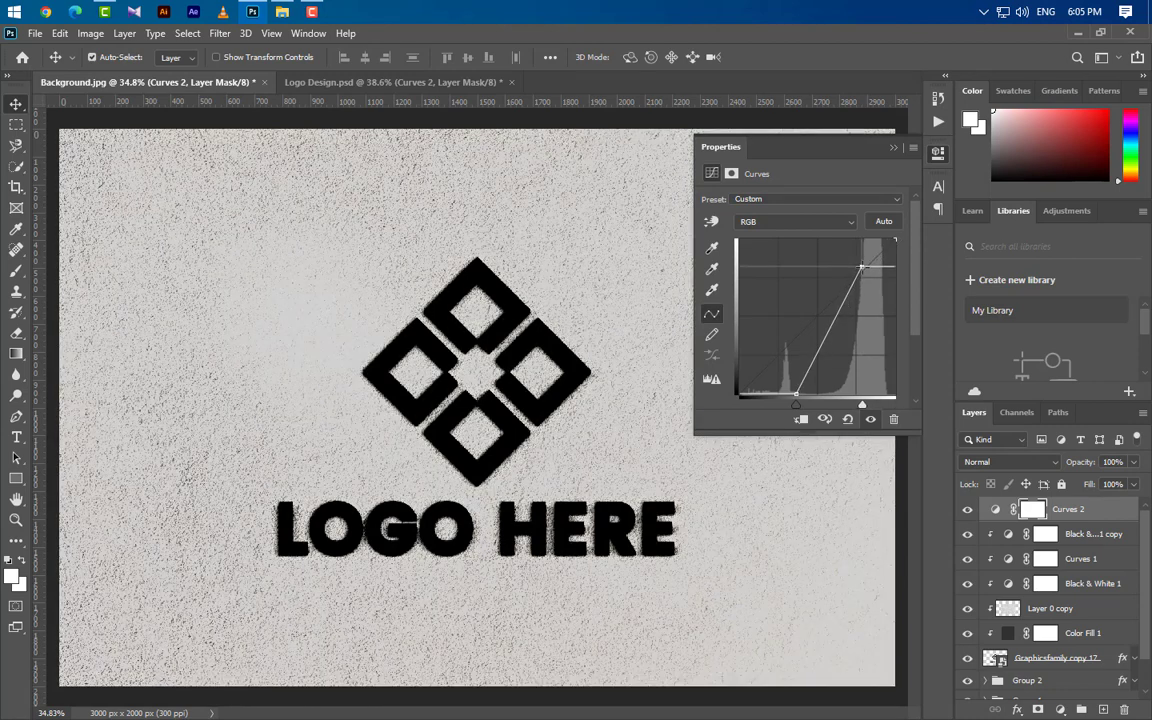
- Move the Blue channel's black point slightly inward in Curves 2 and clip the adjustment to the logo
click(810, 221)
click(790, 265)
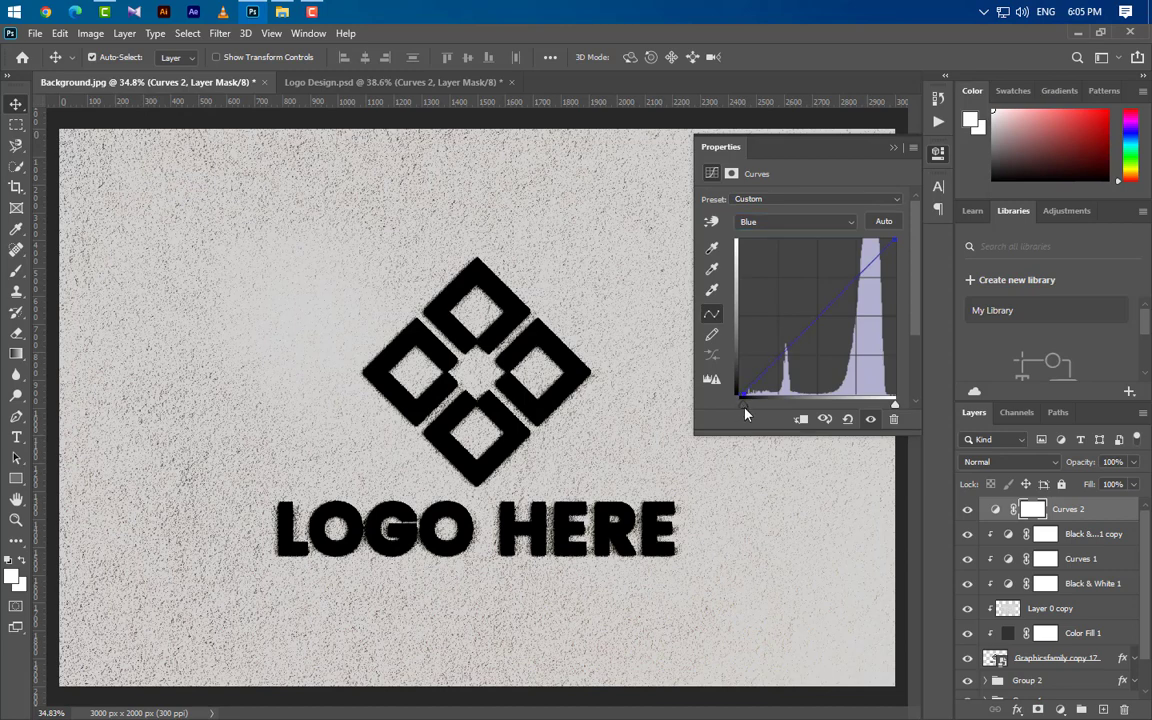
click(895, 148)
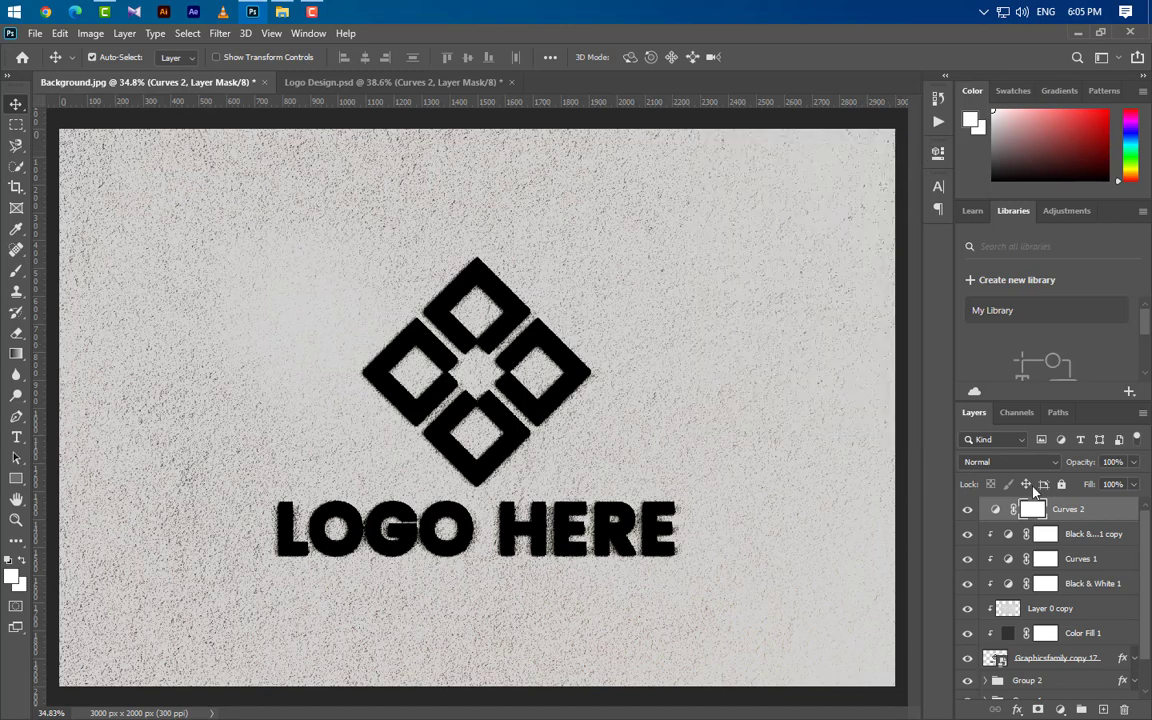
right_click(1105, 512)
click(960, 350)
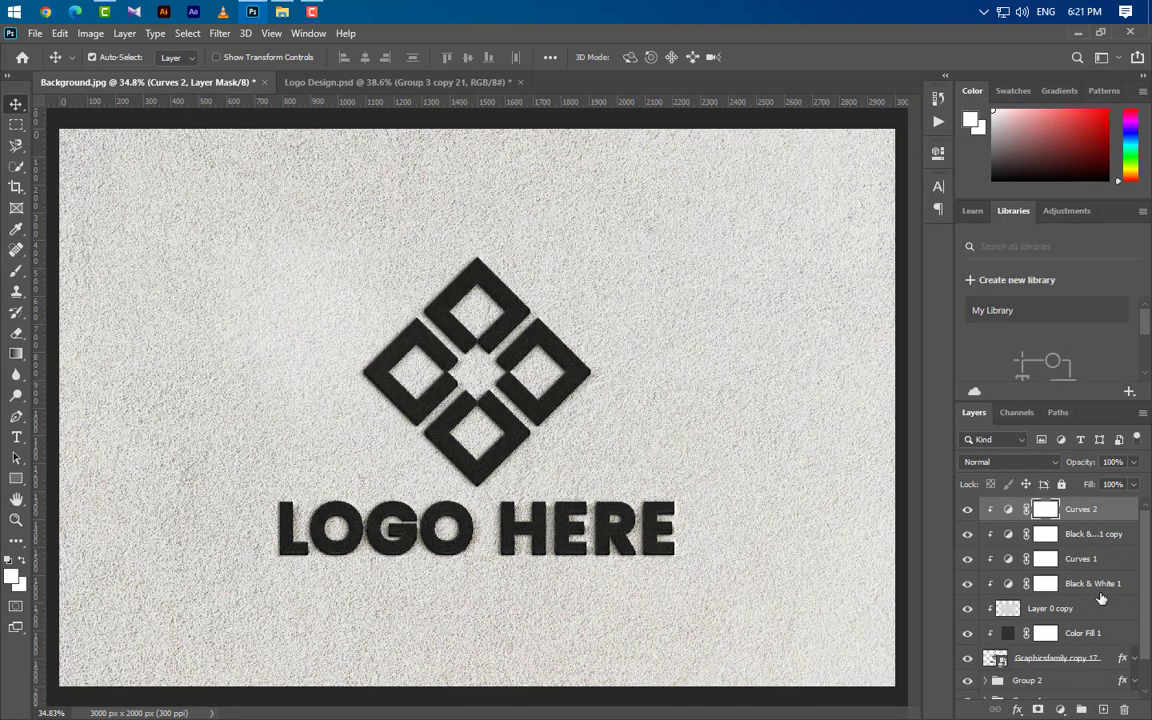
- Duplicate the Graphicsfamily copy 17 layer and move the duplicate above Curves 2
click(1090, 658)
right_click(1107, 665)
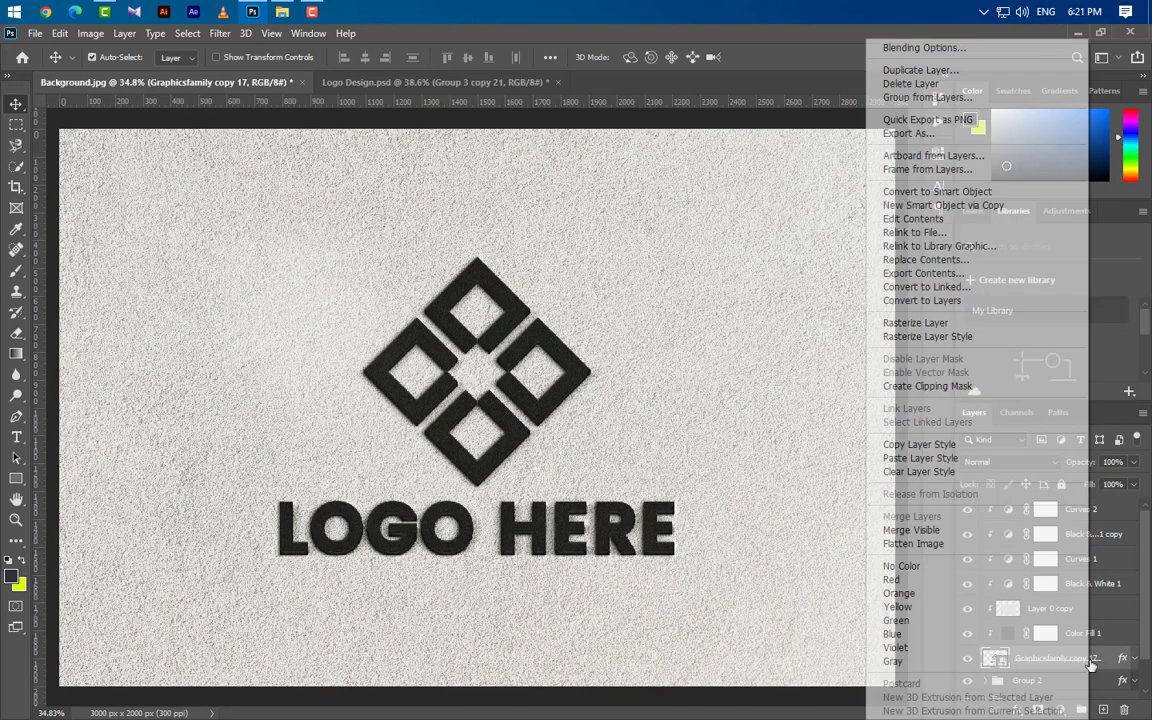
click(951, 80)
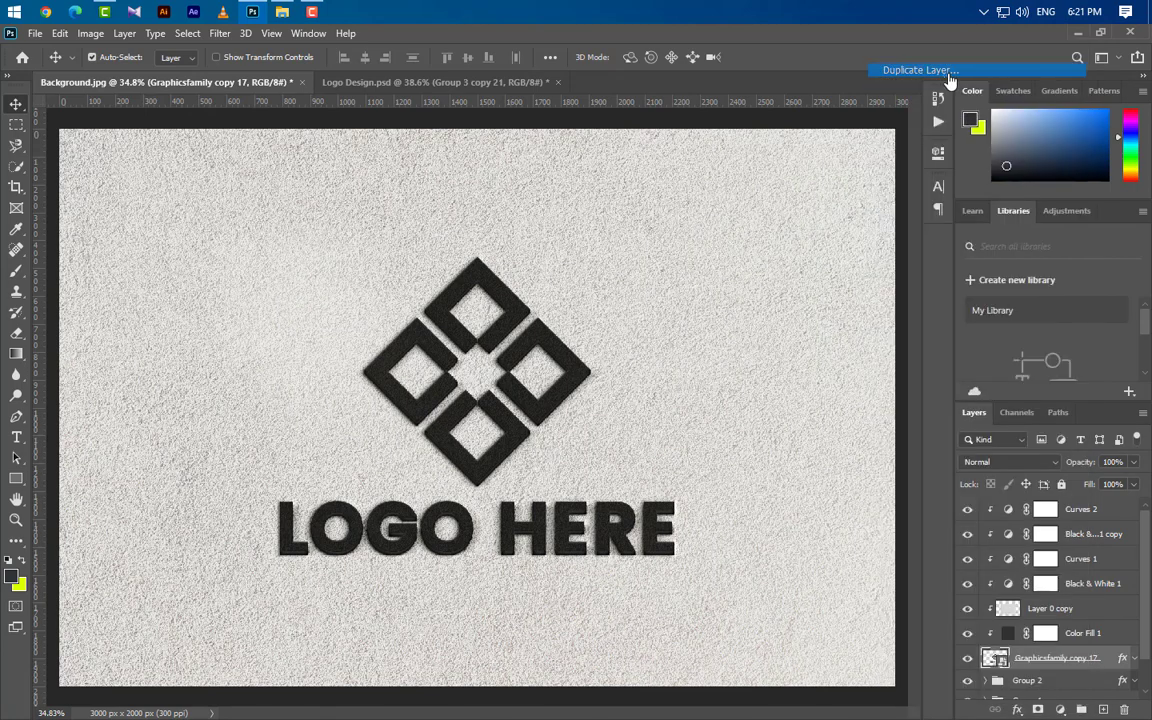
click(699, 214)
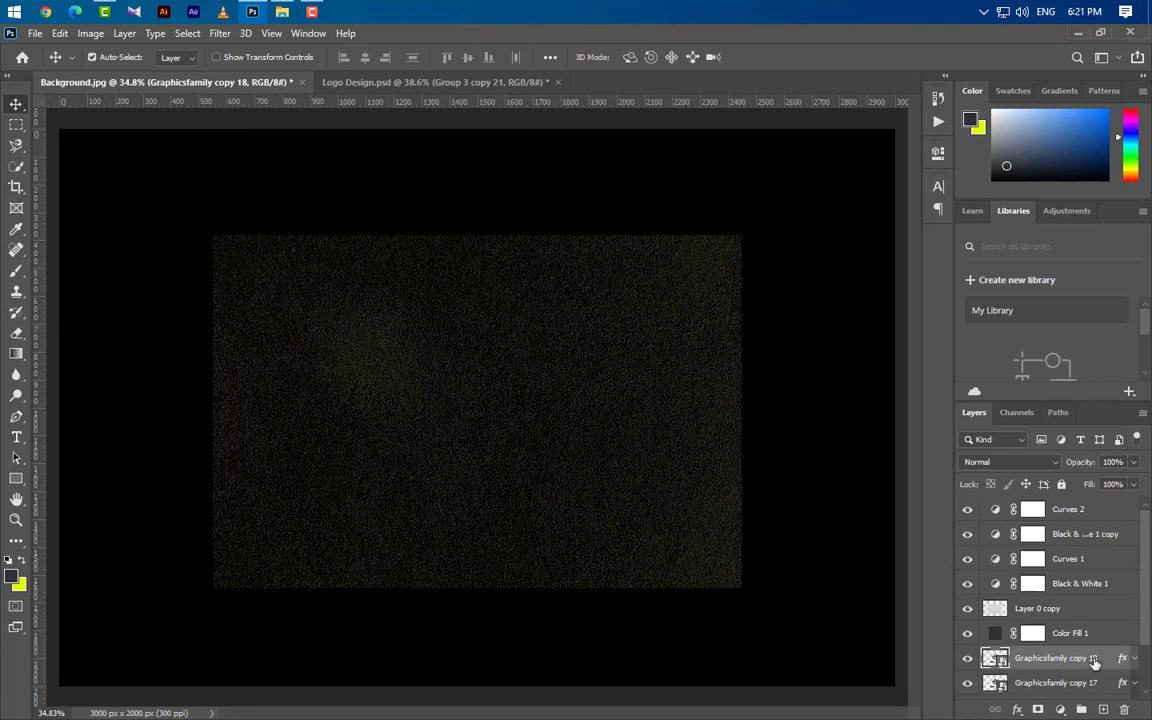
drag(1093, 660, 1088, 500)
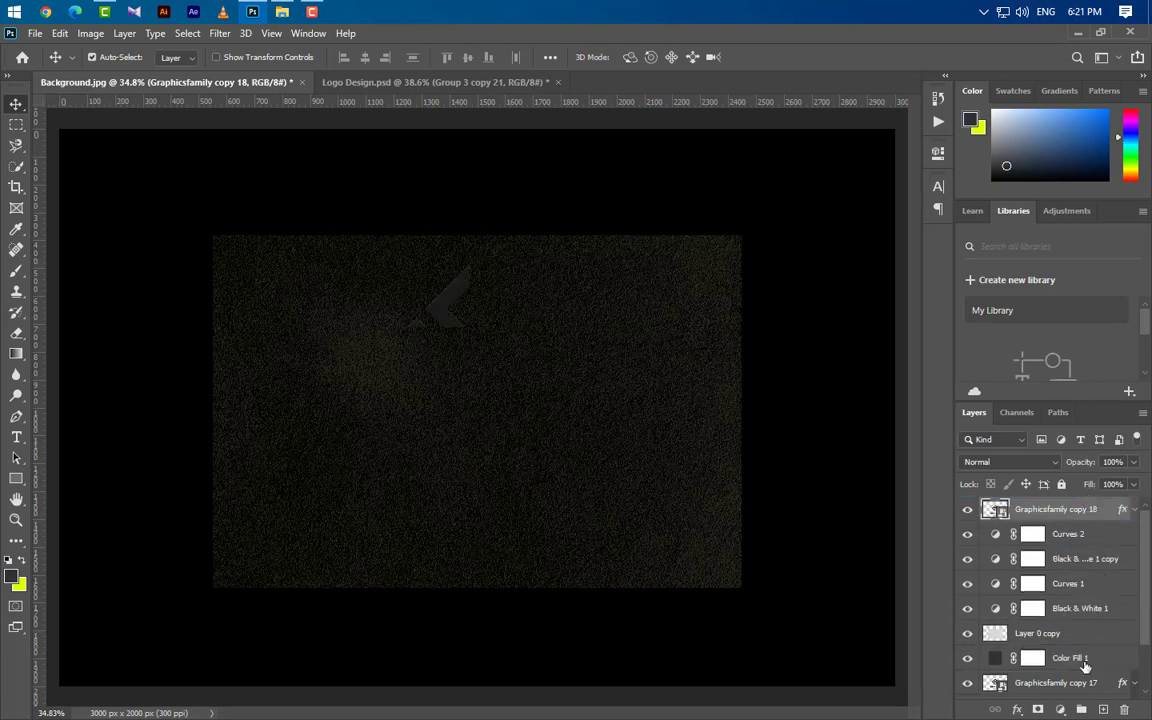
- Select all layers from Color Fill 1 up to Curves 2 and clip them to Graphicsfamily copy 17
click(1117, 668)
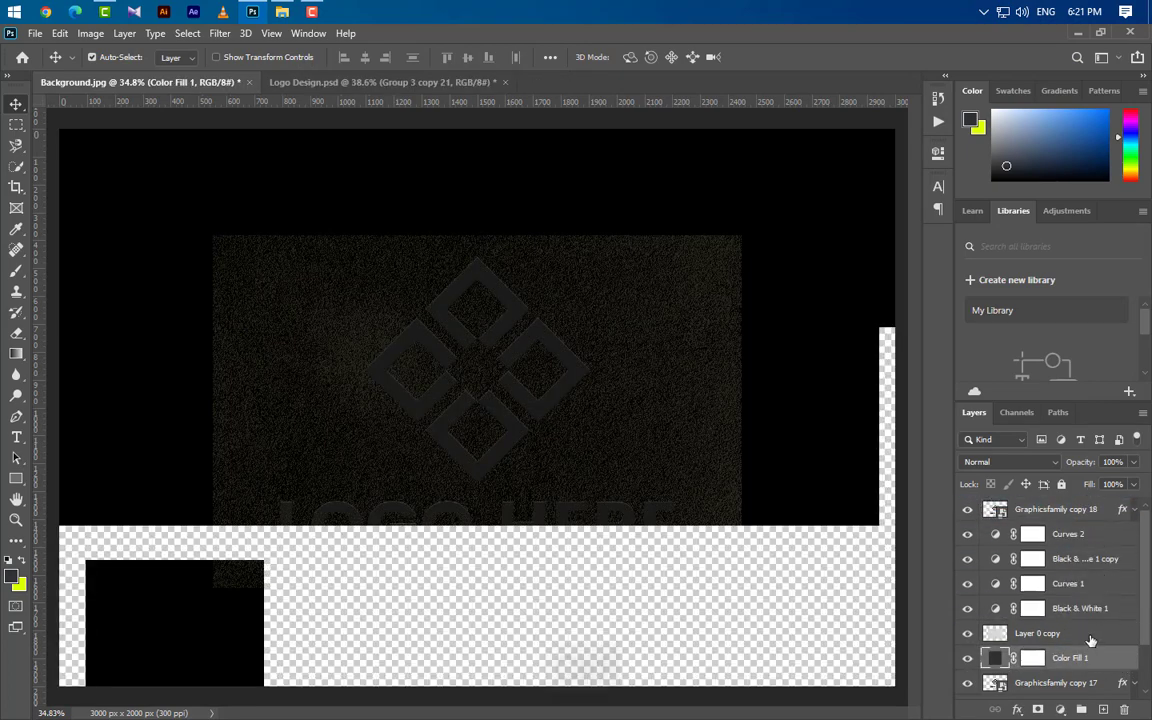
ctrl+click(1093, 657)
ctrl+click(1096, 589)
ctrl+click(1097, 564)
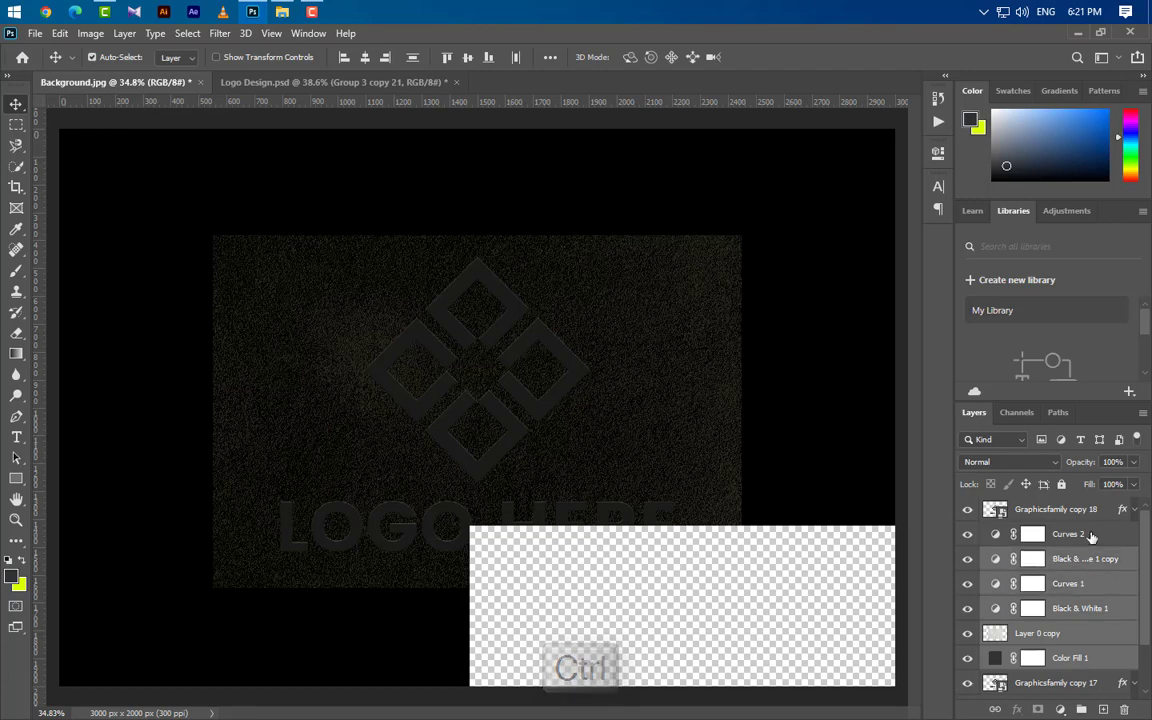
ctrl+click(1093, 538)
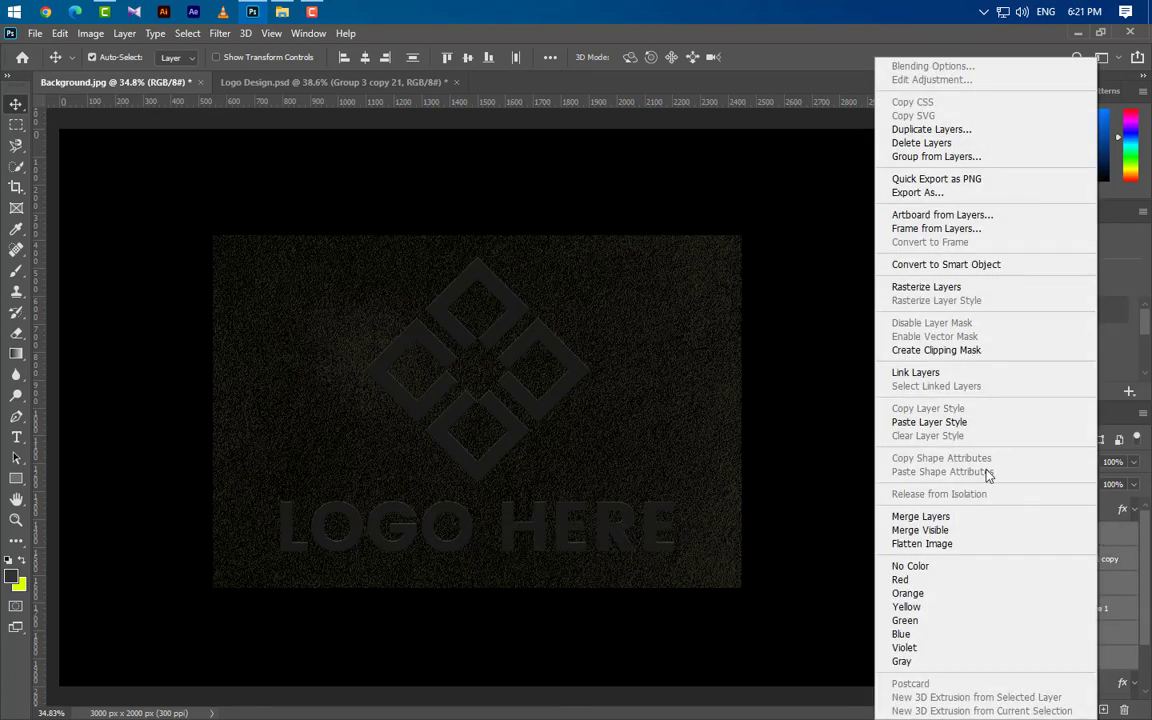
click(940, 350)
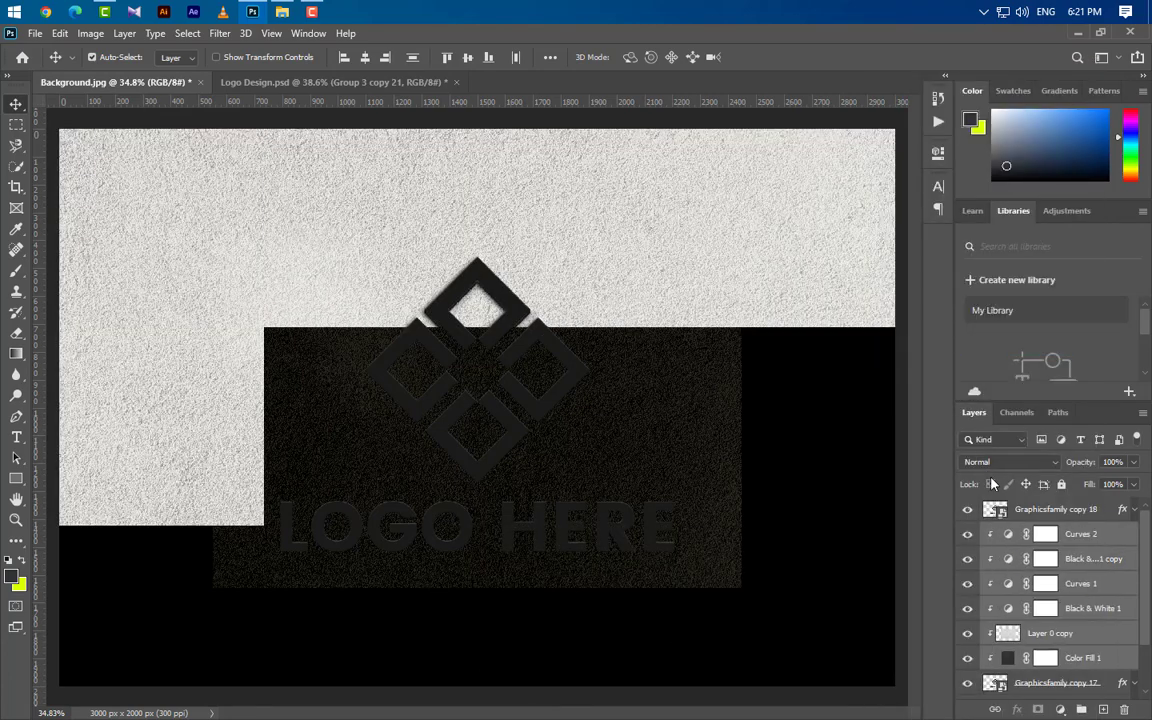
- Replace the effects on Graphicsfamily copy 18 with a white Screen Inner Glow at 10% opacity and 10 px size
click(1086, 512)
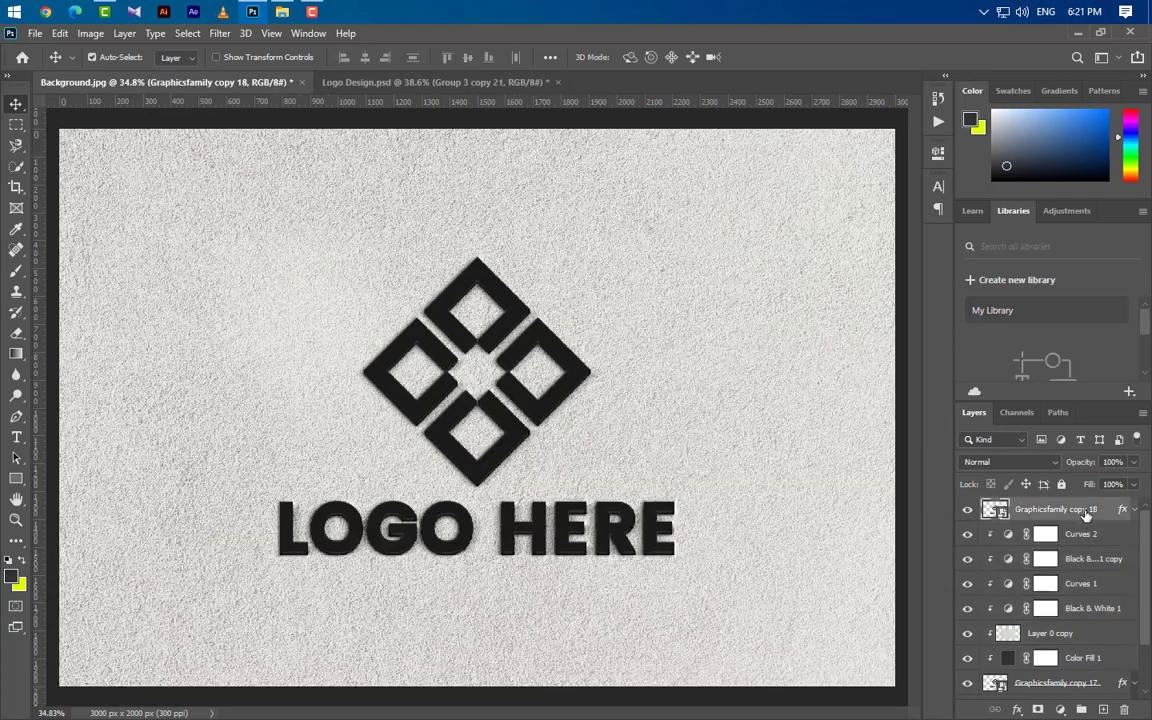
drag(1124, 511, 1127, 711)
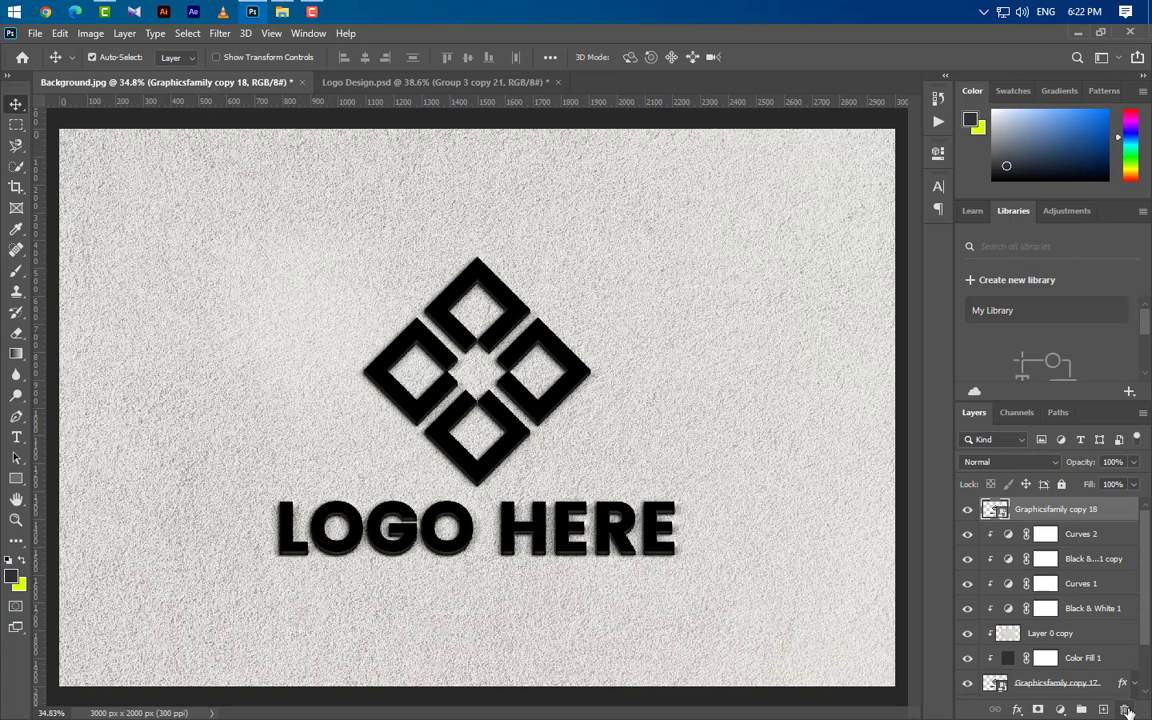
right_click(1117, 512)
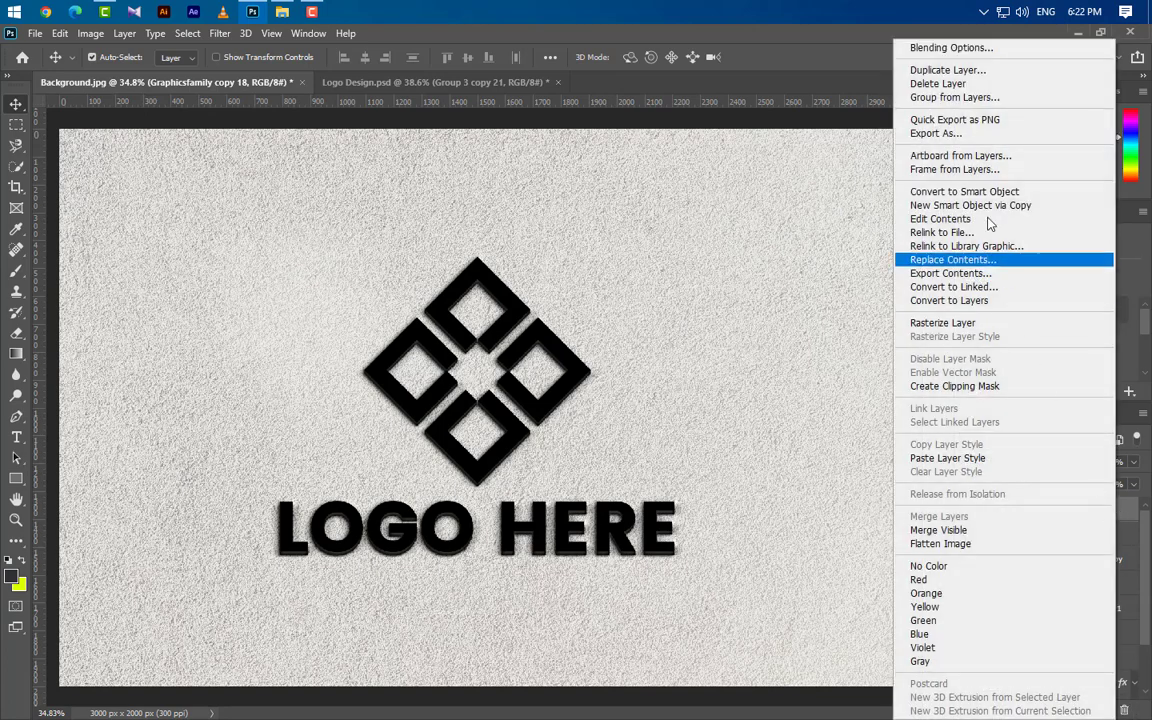
click(975, 52)
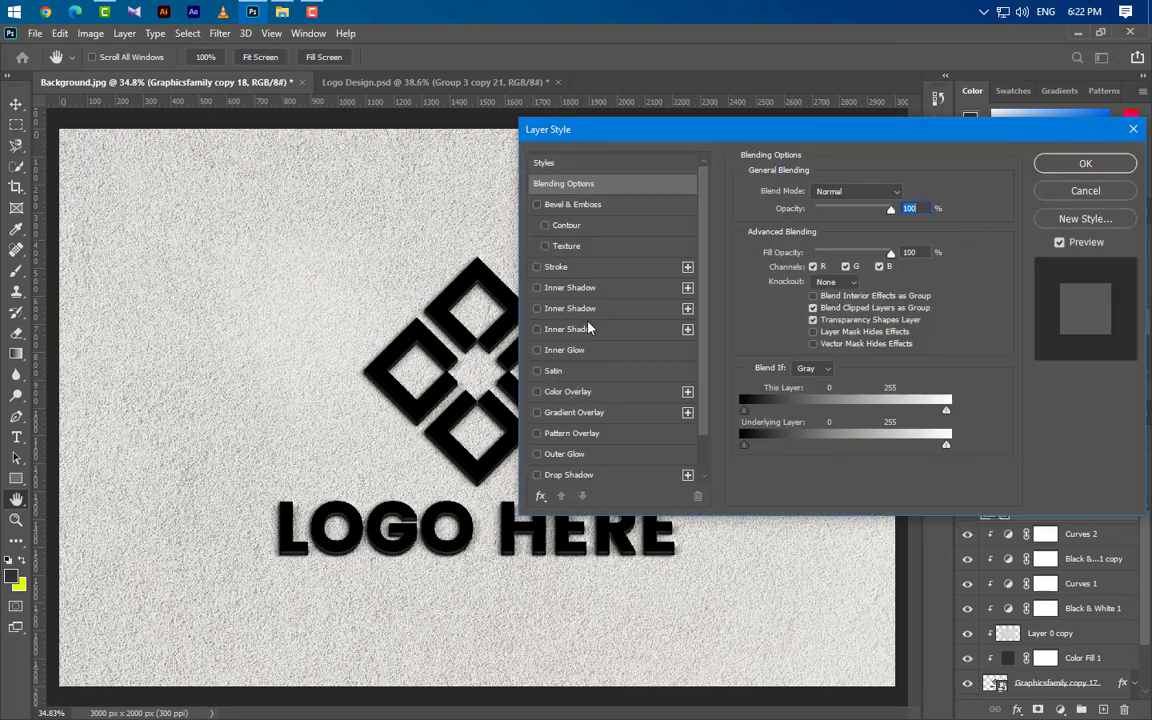
click(564, 350)
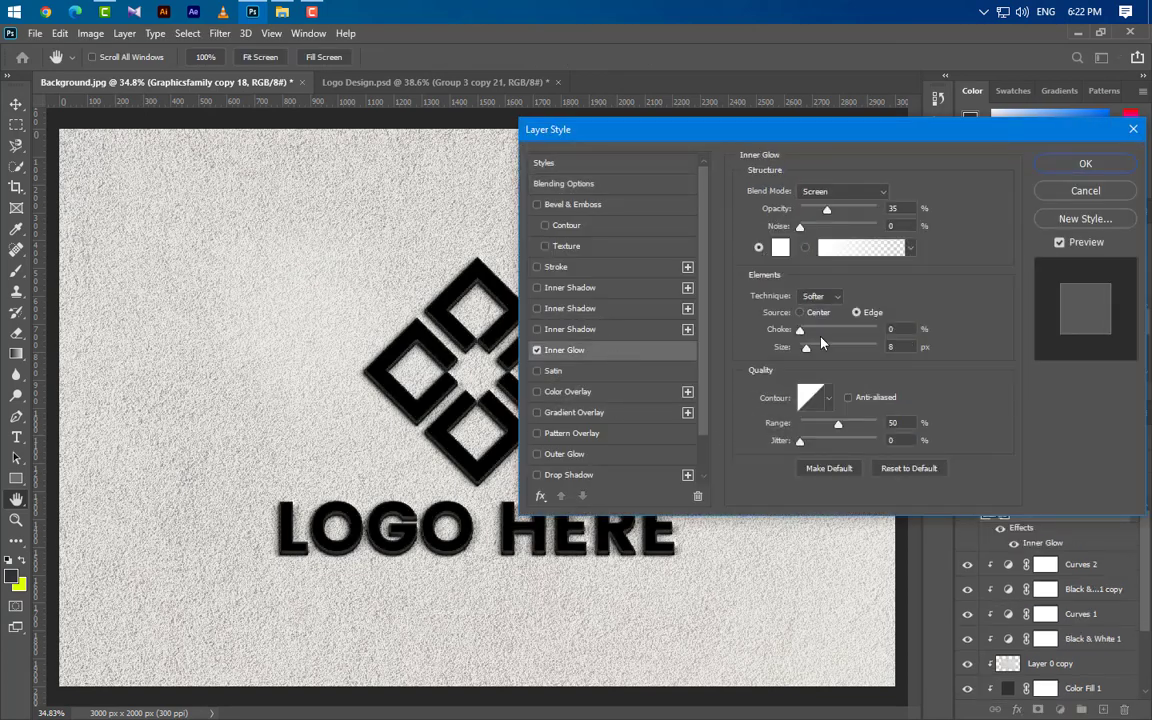
click(853, 194)
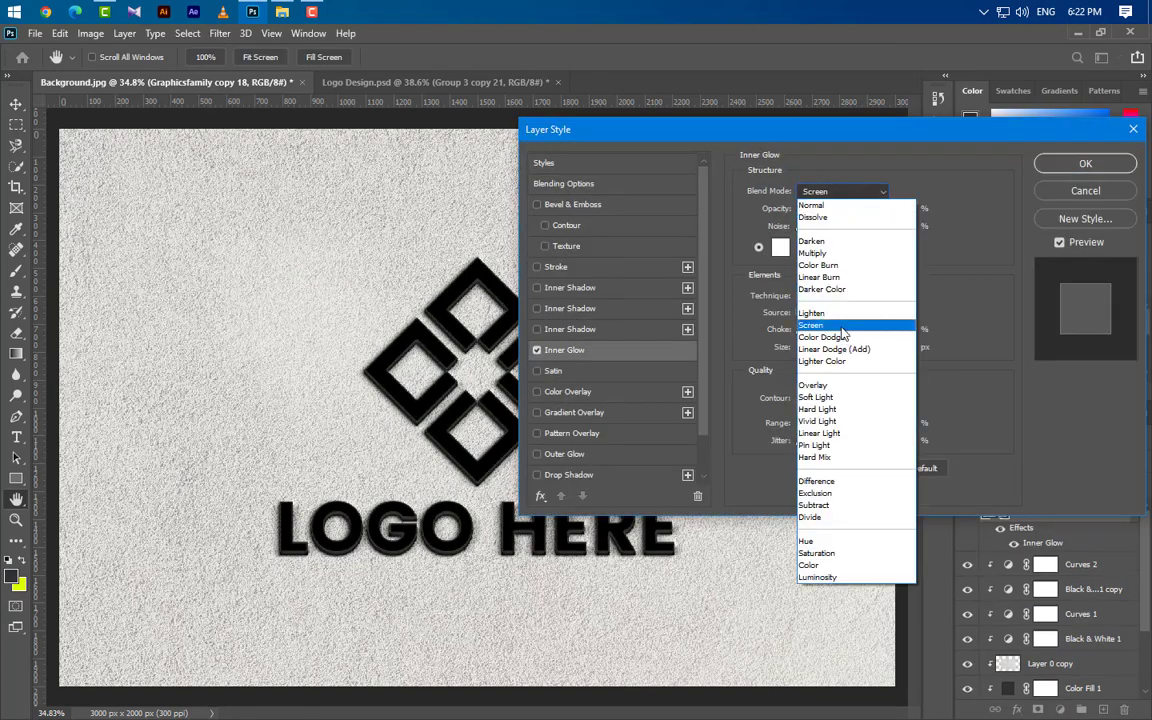
click(760, 300)
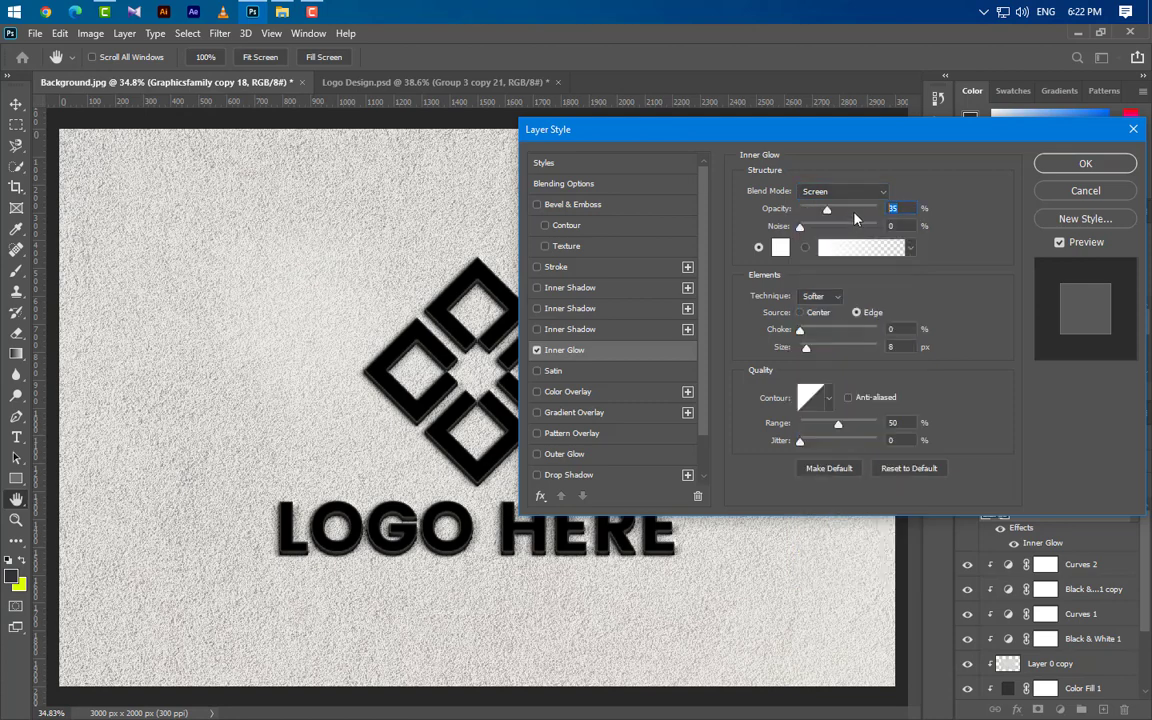
text(10)
click(780, 247)
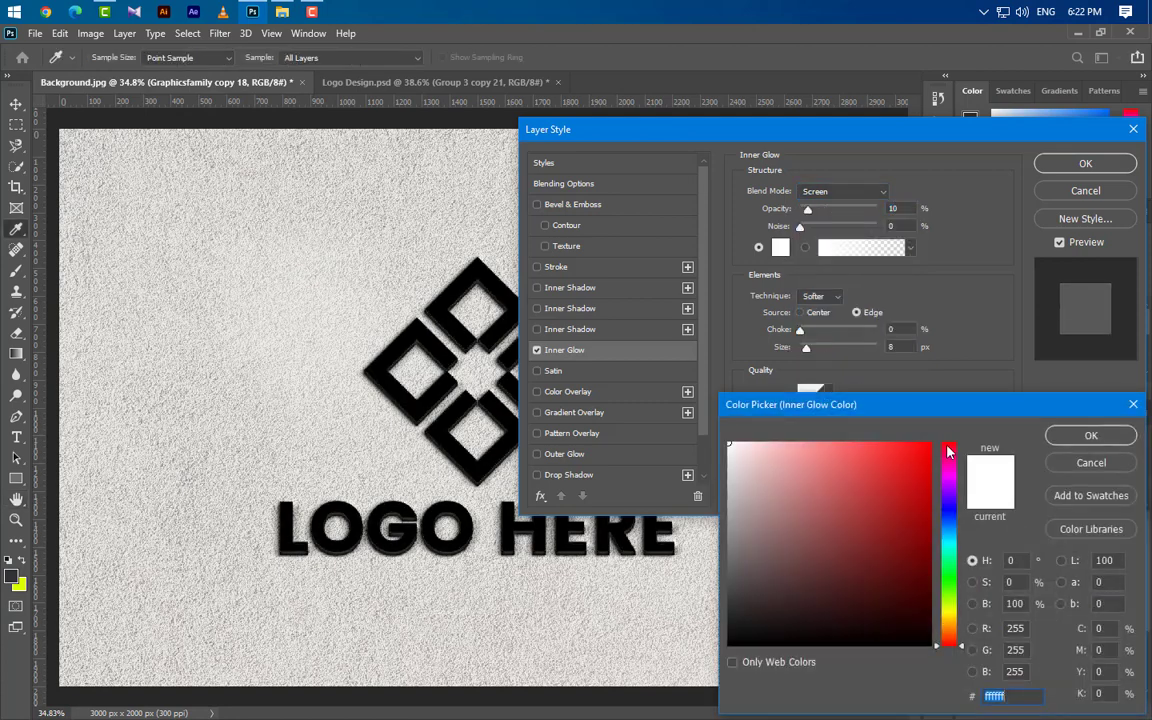
click(1060, 440)
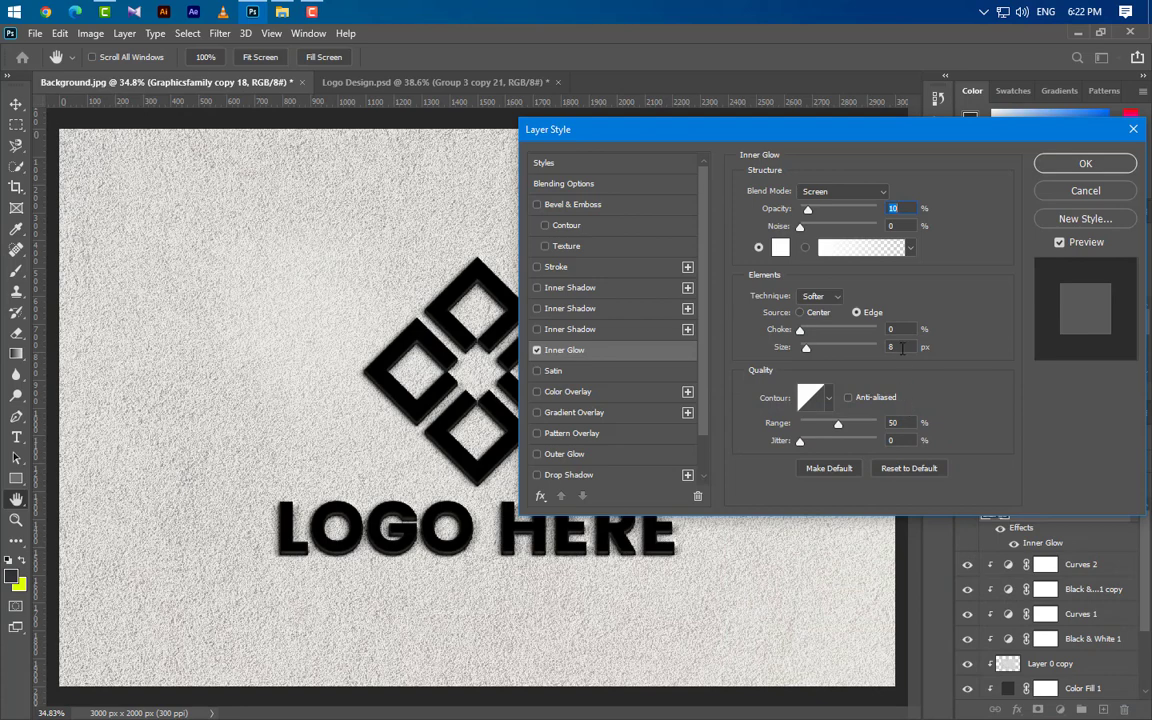
click(902, 347)
click(835, 436)
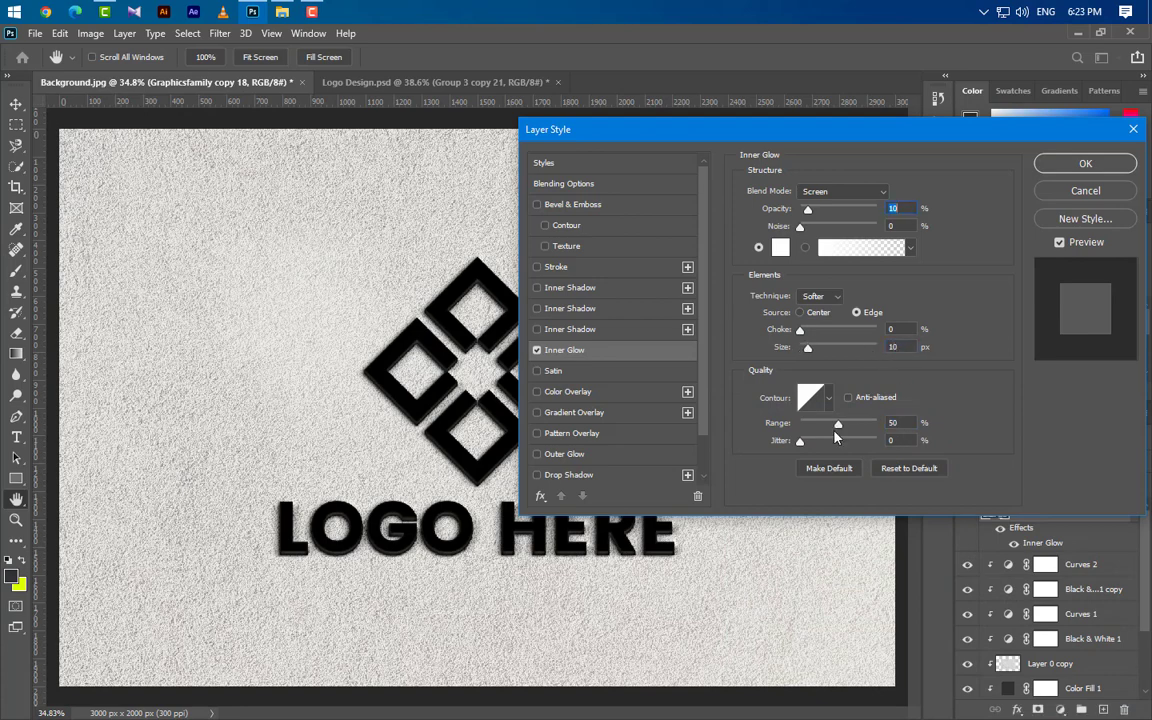
- Add an Outer Glow to Graphicsfamily copy 18 with 2% opacity, 40 px size, the inverted cone contour and 100% range
click(610, 460)
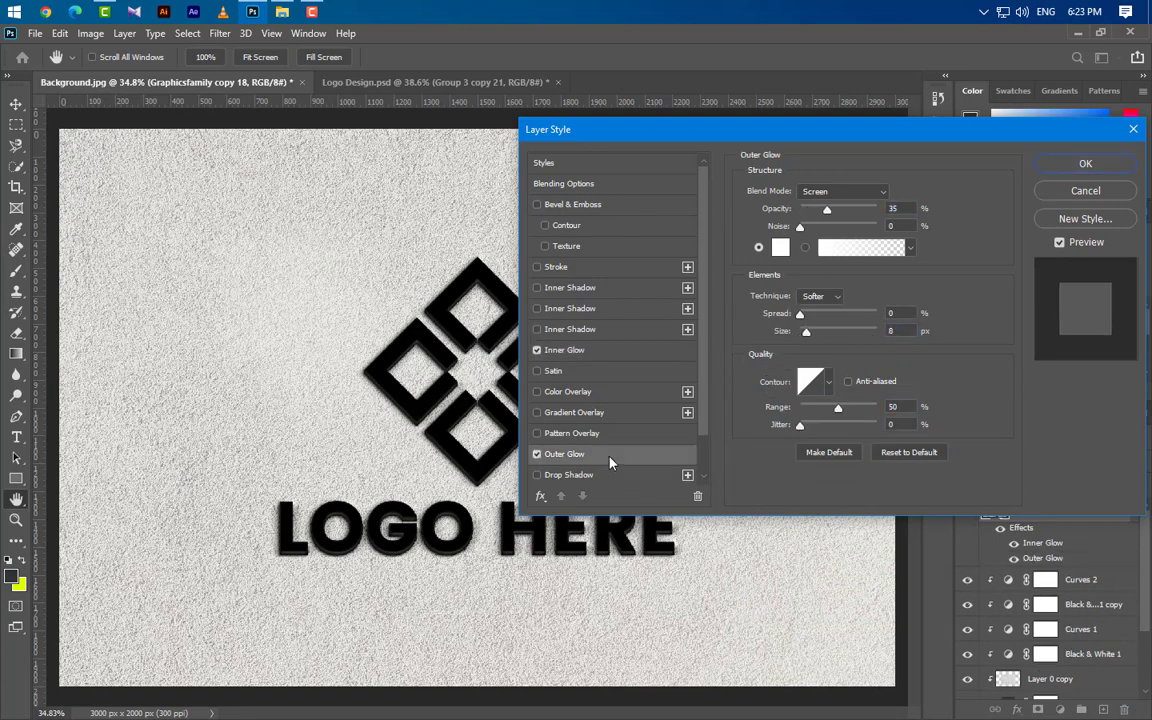
click(893, 209)
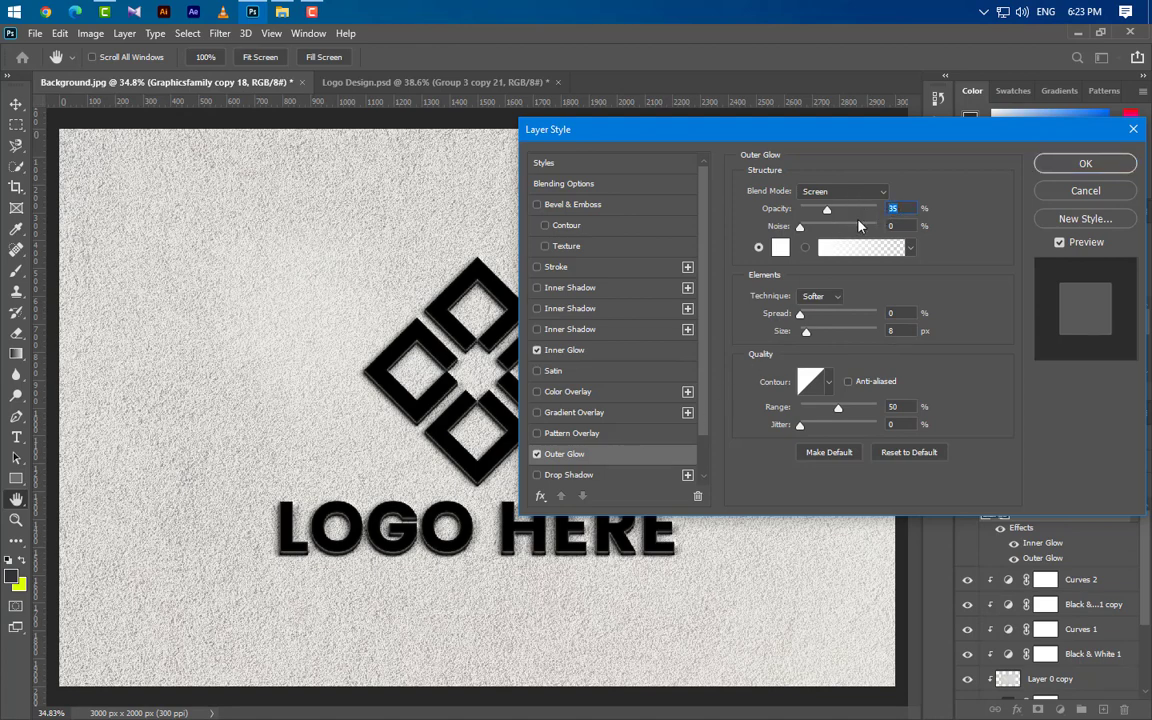
text(2)
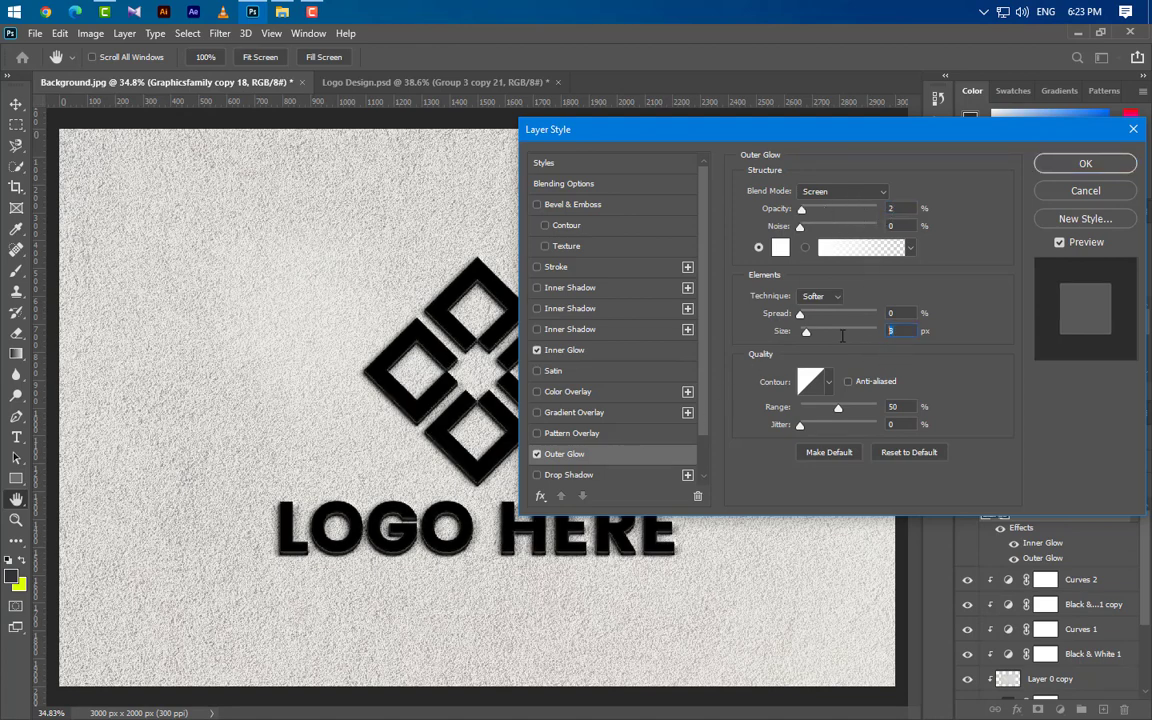
text(40)
text(100)
click(829, 382)
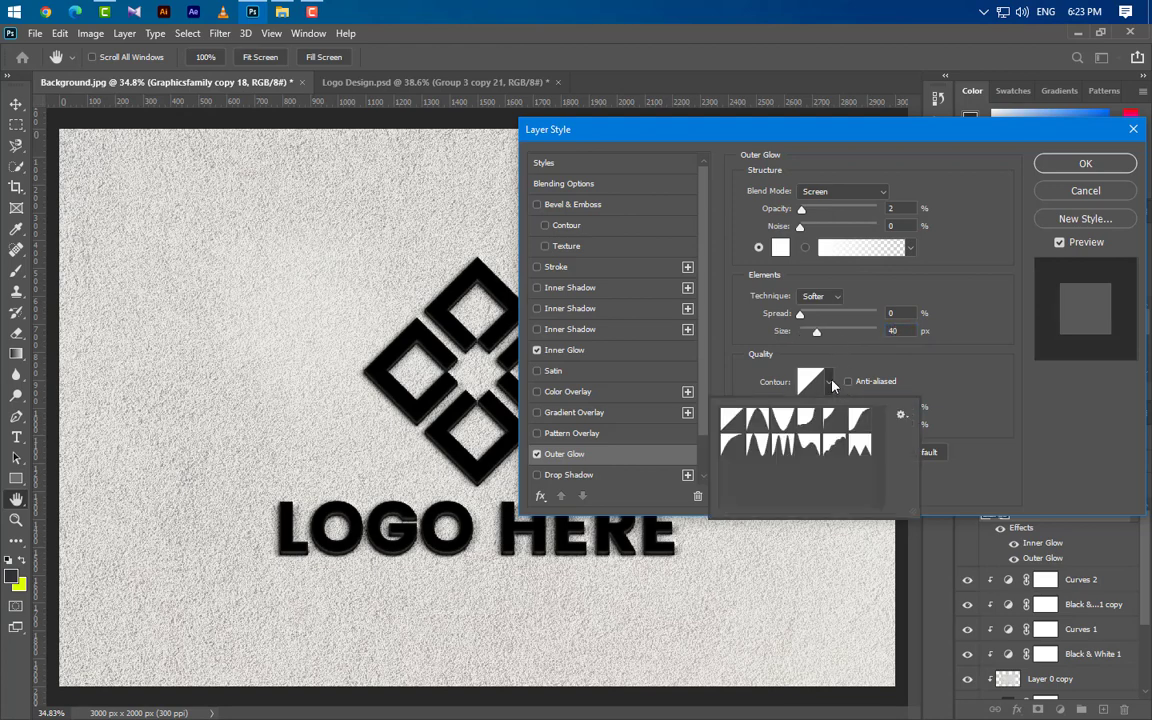
click(783, 420)
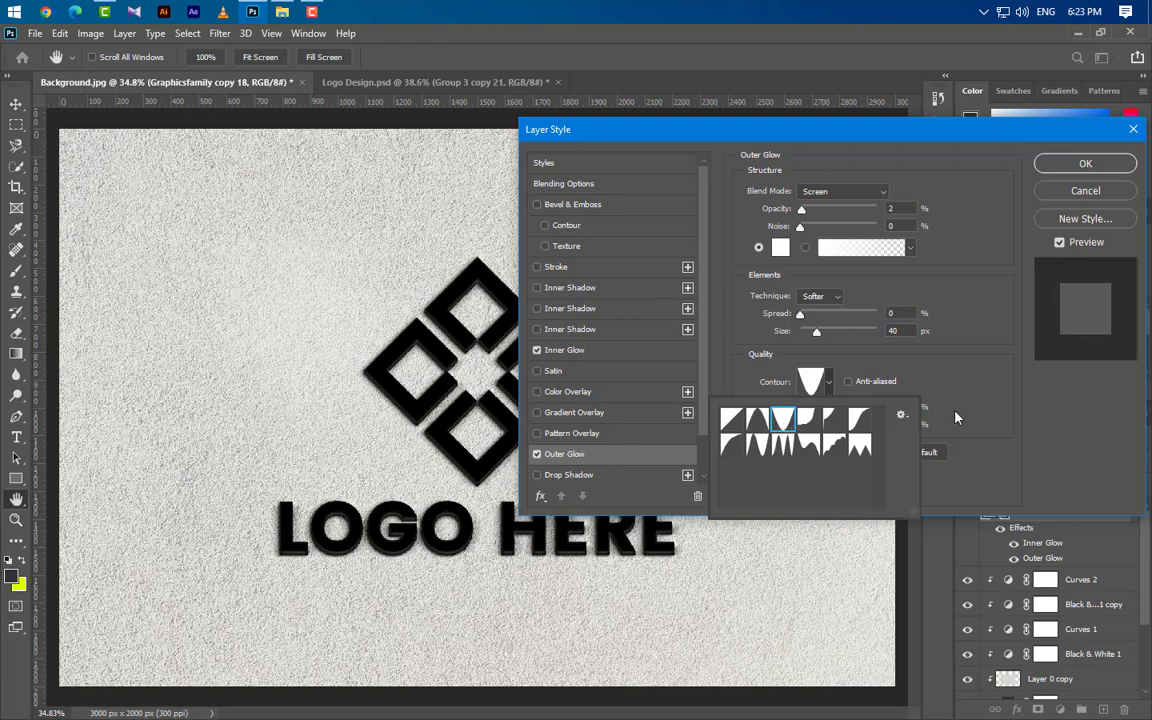
click(974, 392)
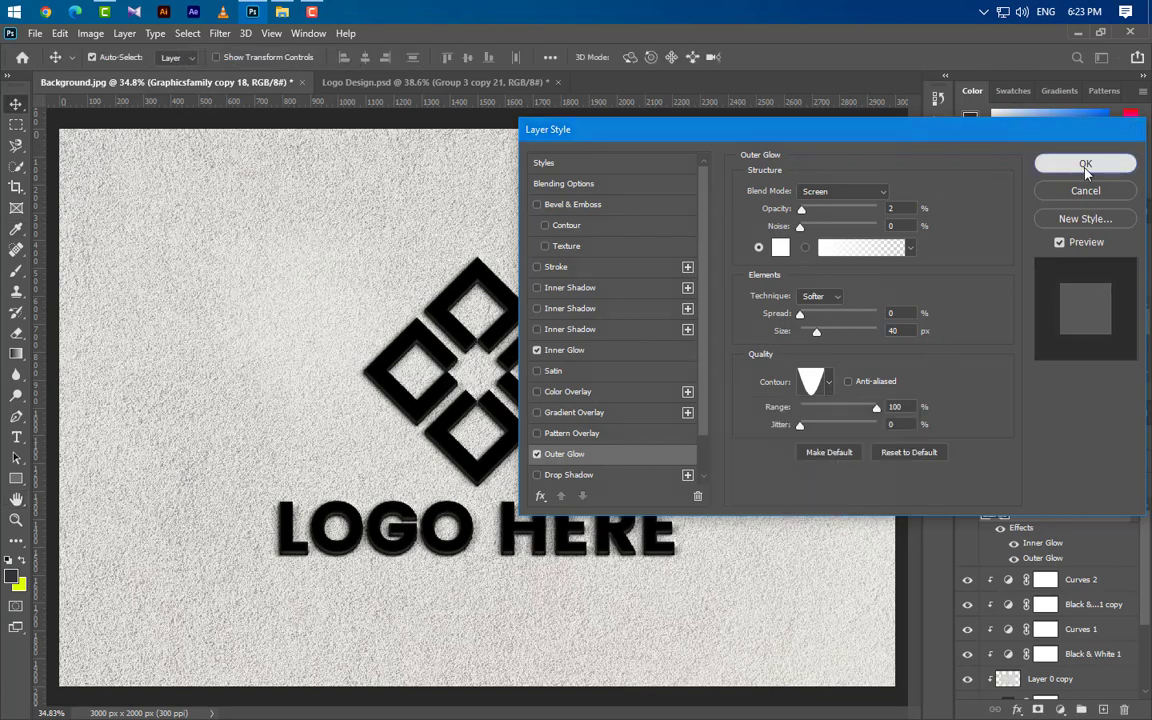
click(1086, 165)
- Lower the fill of Graphicsfamily copy 18 to 0% and collapse its effects list
click(1133, 484)
drag(1134, 507, 945, 460)
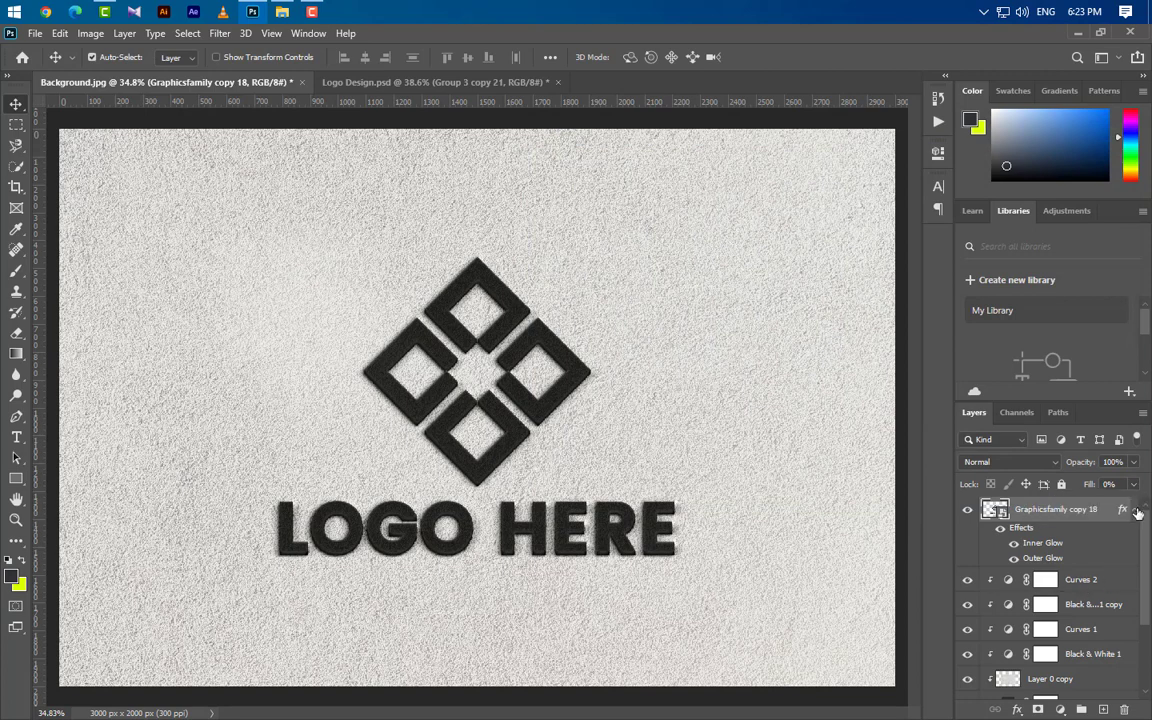
click(1135, 510)
- Duplicate the Graphicsfamily copy 18 layer within Background.jpg
right_click(1100, 511)
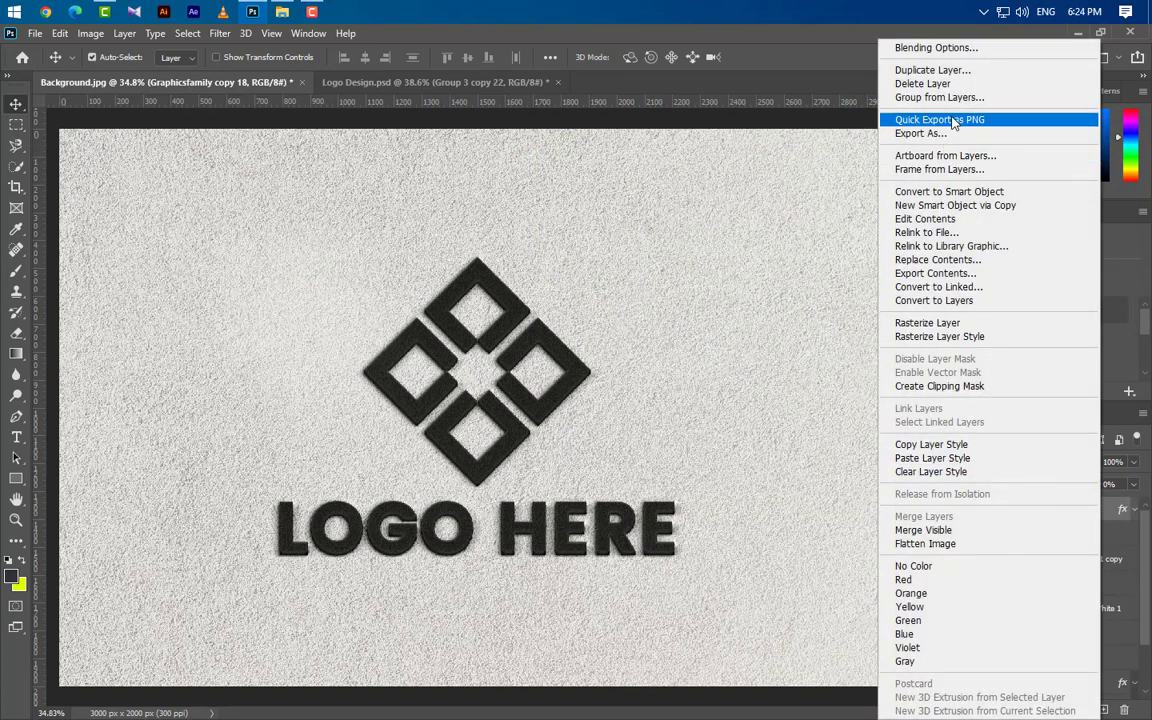
click(960, 70)
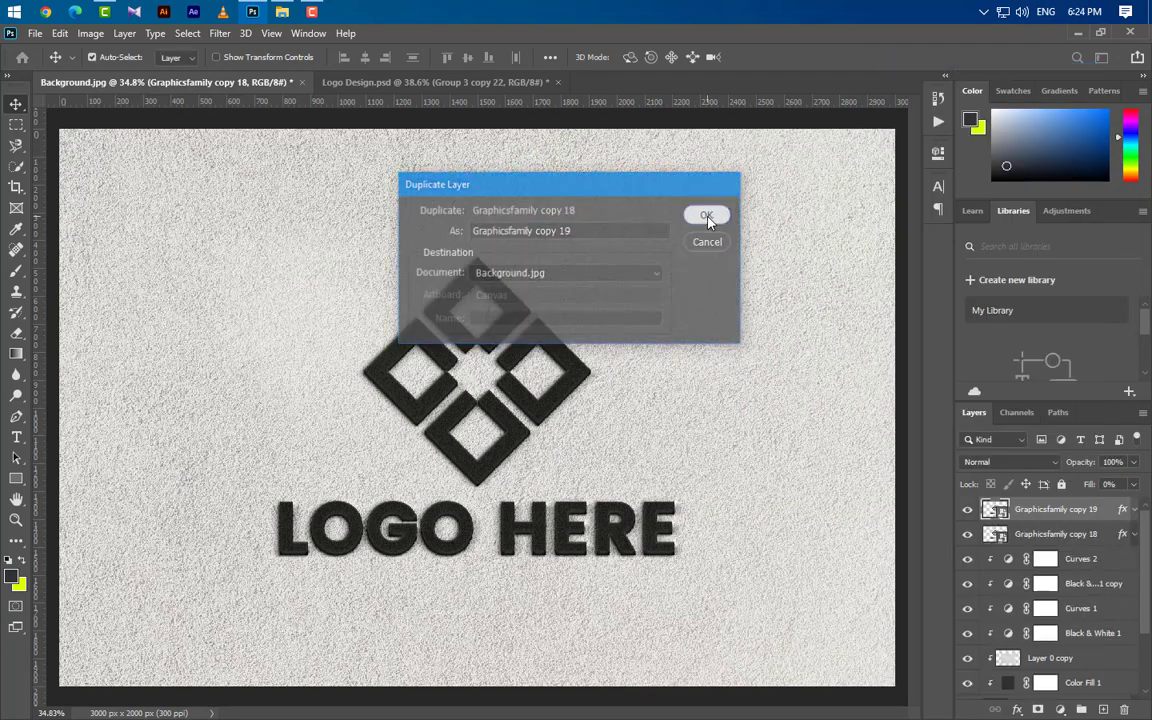
click(705, 216)
- On Graphicsfamily copy 19, set the Inner Glow opacity to 15% and the Outer Glow to 5% opacity and 50 px size
click(1135, 510)
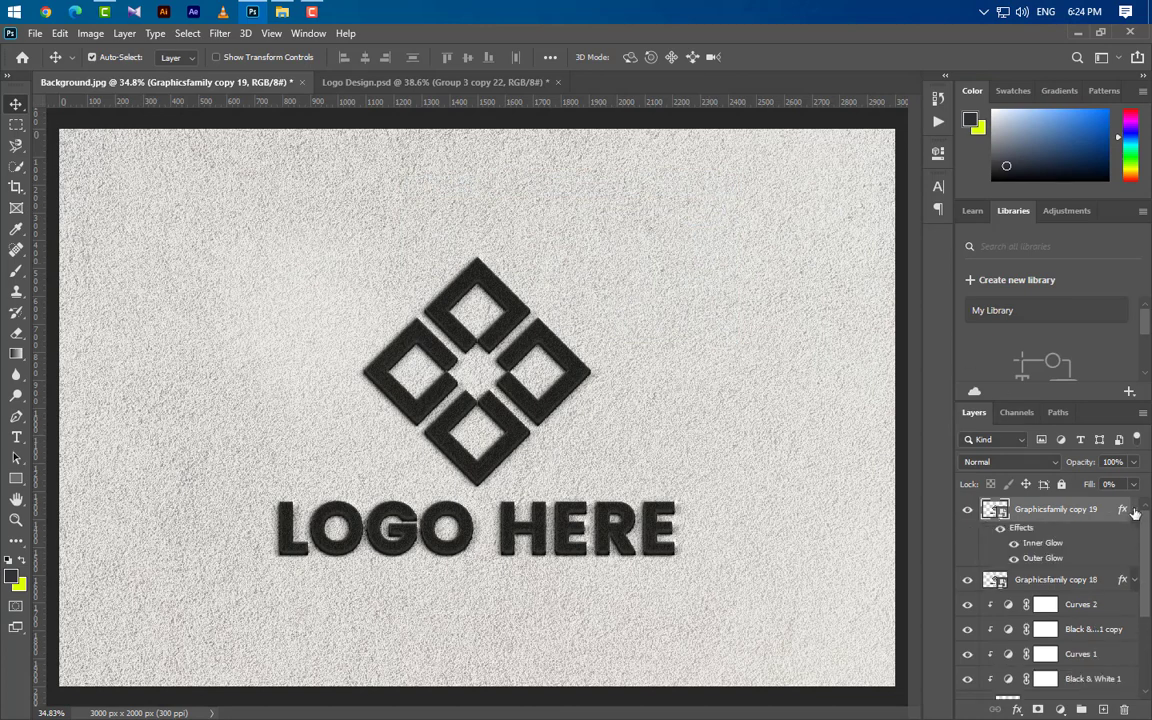
double_click(1043, 545)
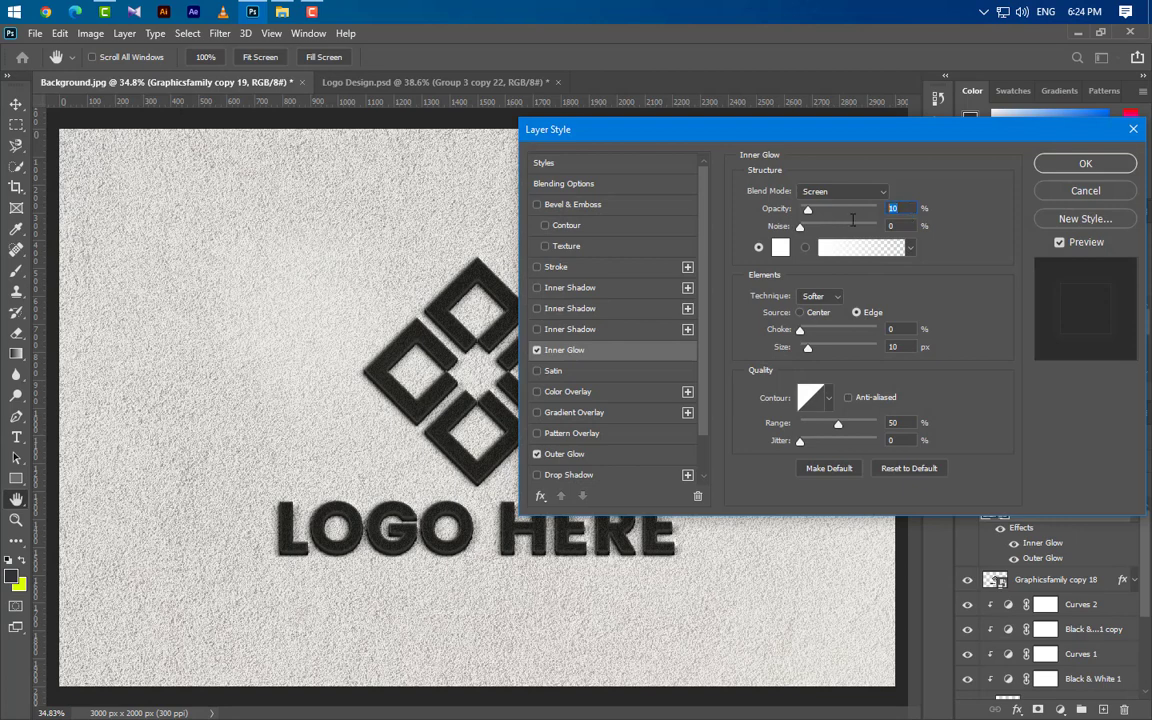
text(15)
click(618, 453)
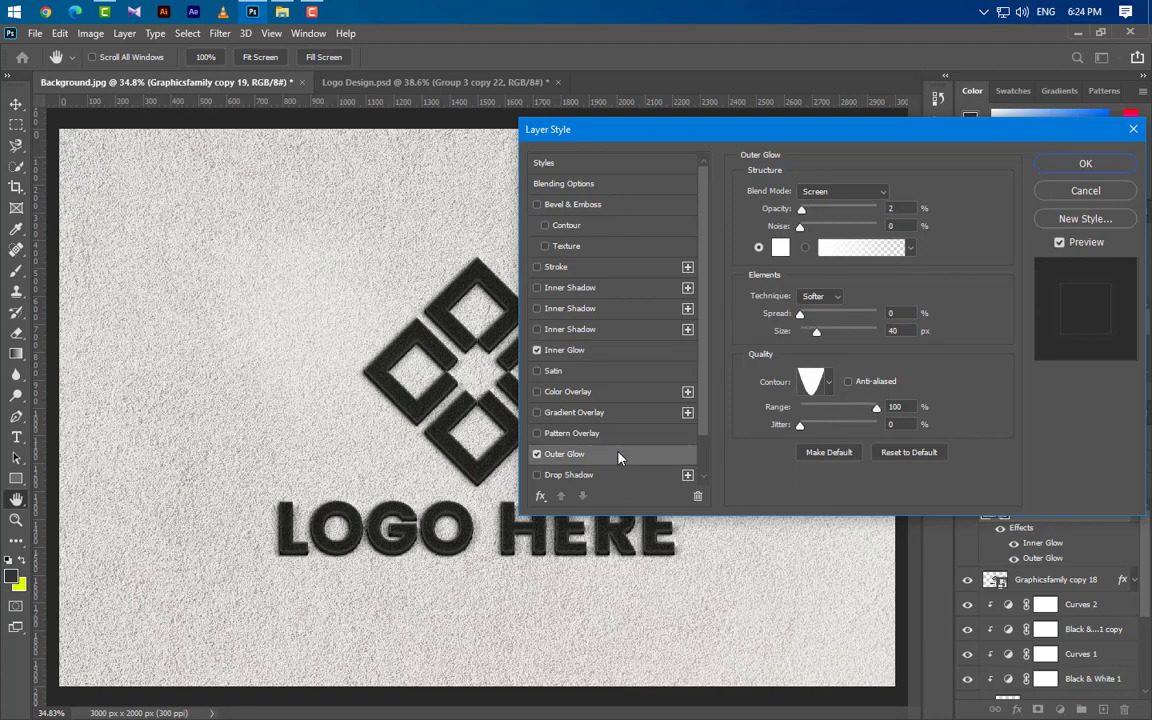
double_click(890, 208)
text(5)
text(50)
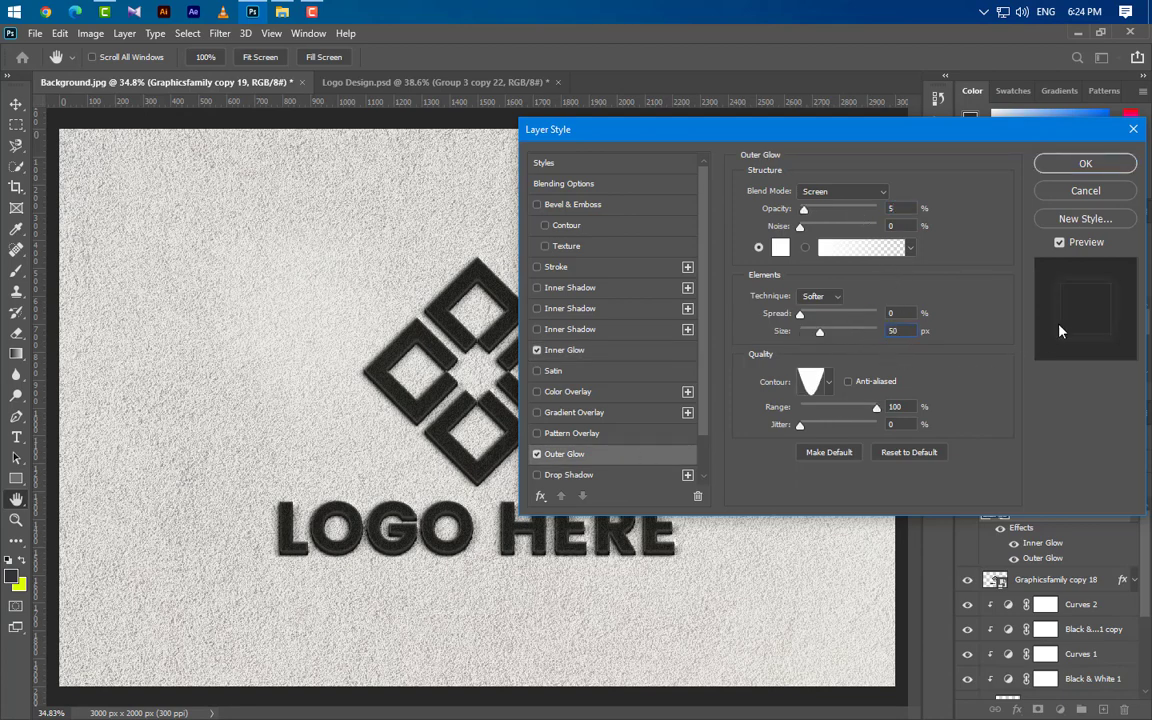
click(1085, 162)
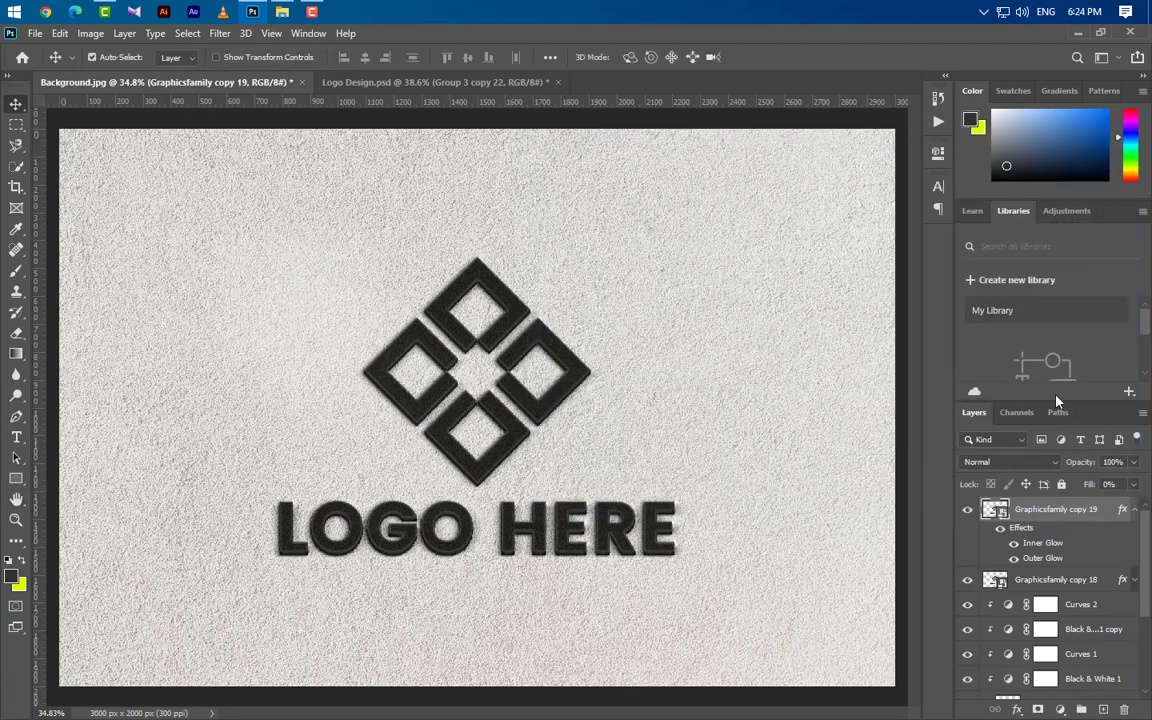
click(1134, 511)
- Duplicate the Graphicsfamily copy 19 layer and remove all layer effects from the duplicate
right_click(1105, 510)
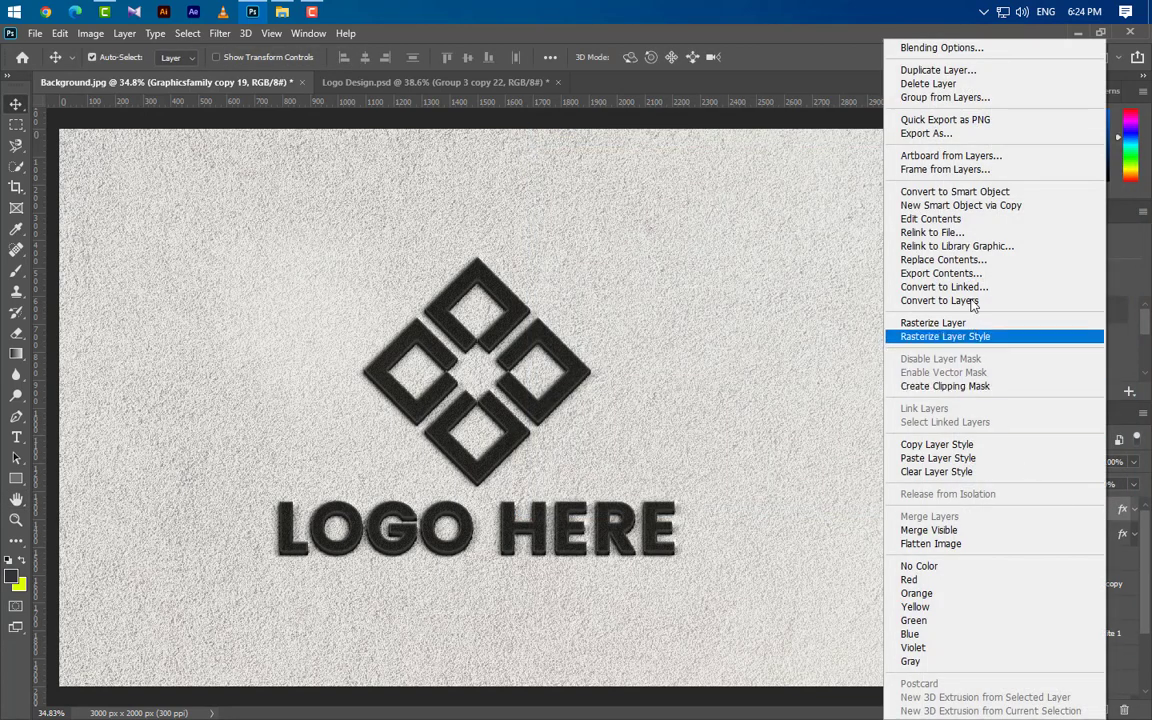
click(938, 70)
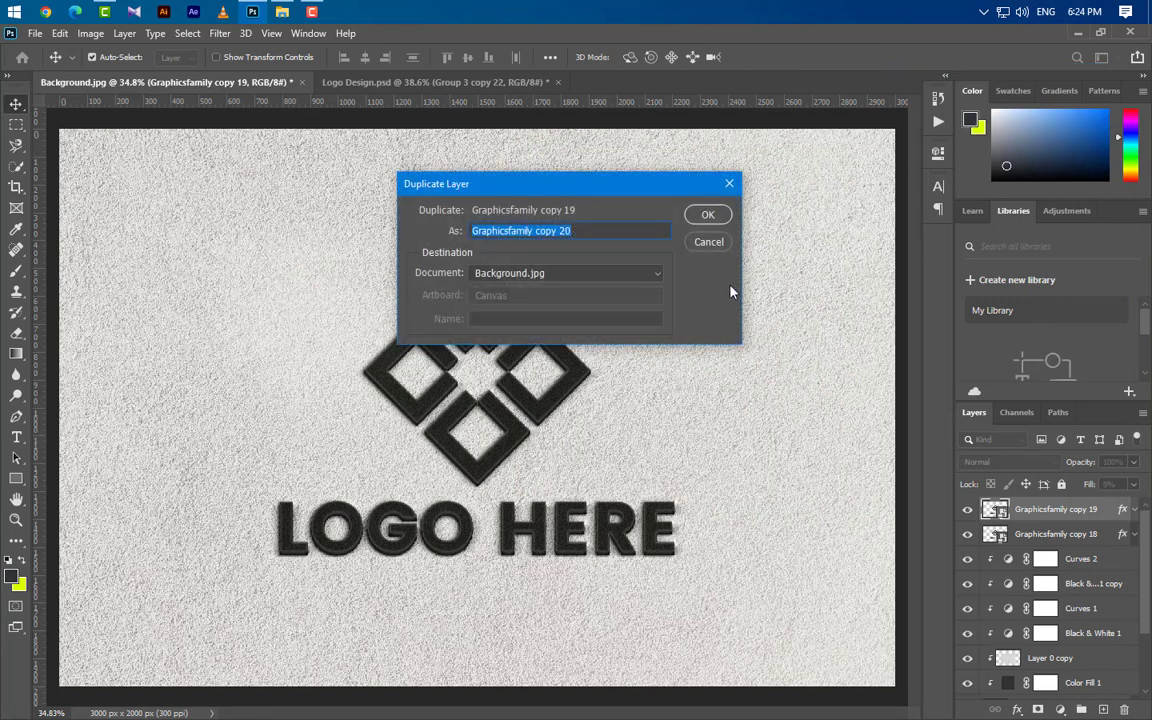
click(709, 214)
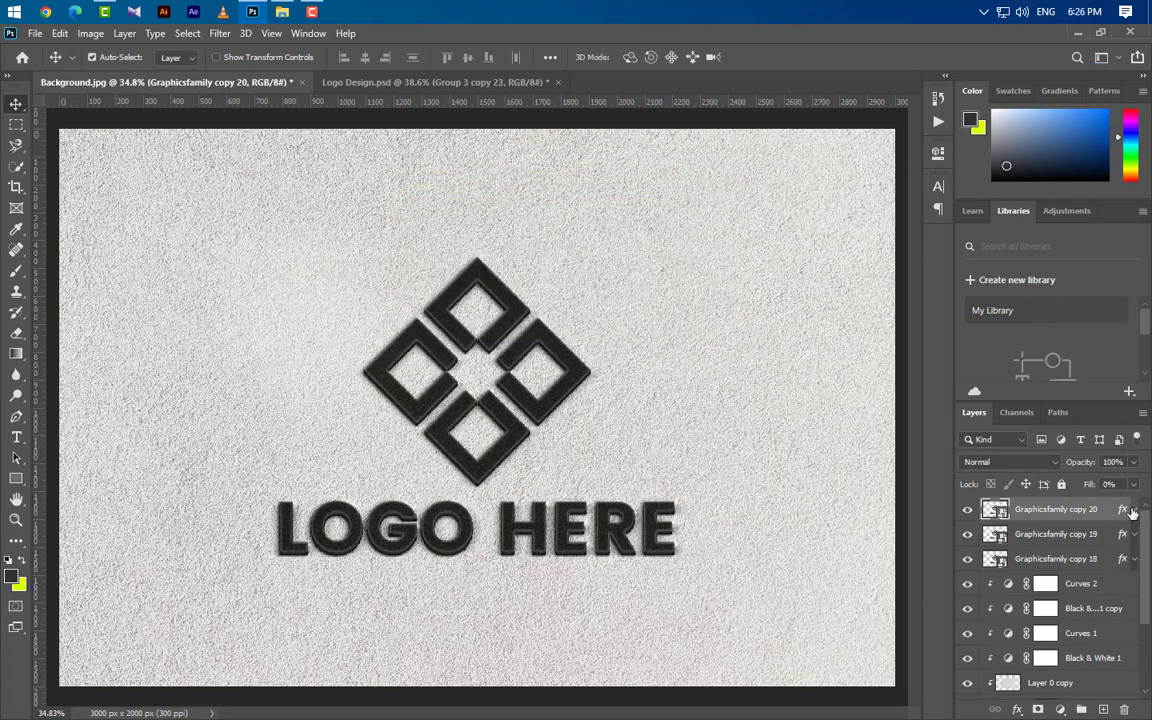
click(1134, 511)
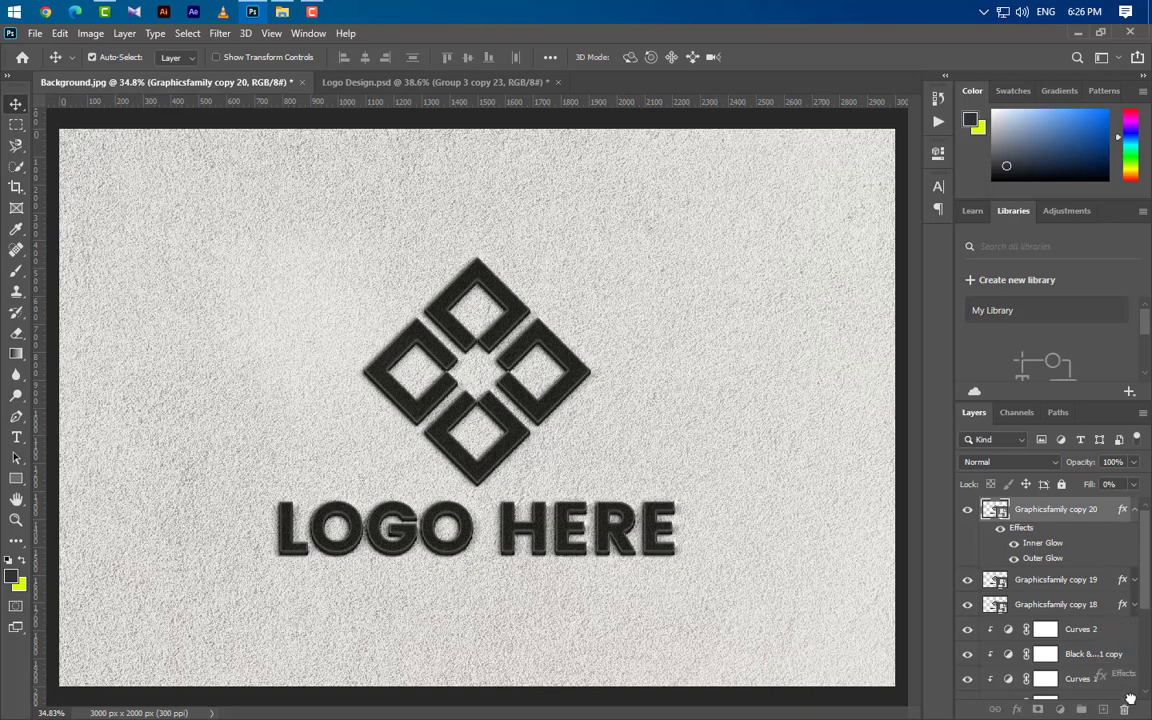
click(1133, 511)
- Add a Satin effect to the Graphicsfamily copy 20 layer with Overlay blend mode and white as its color
right_click(1116, 514)
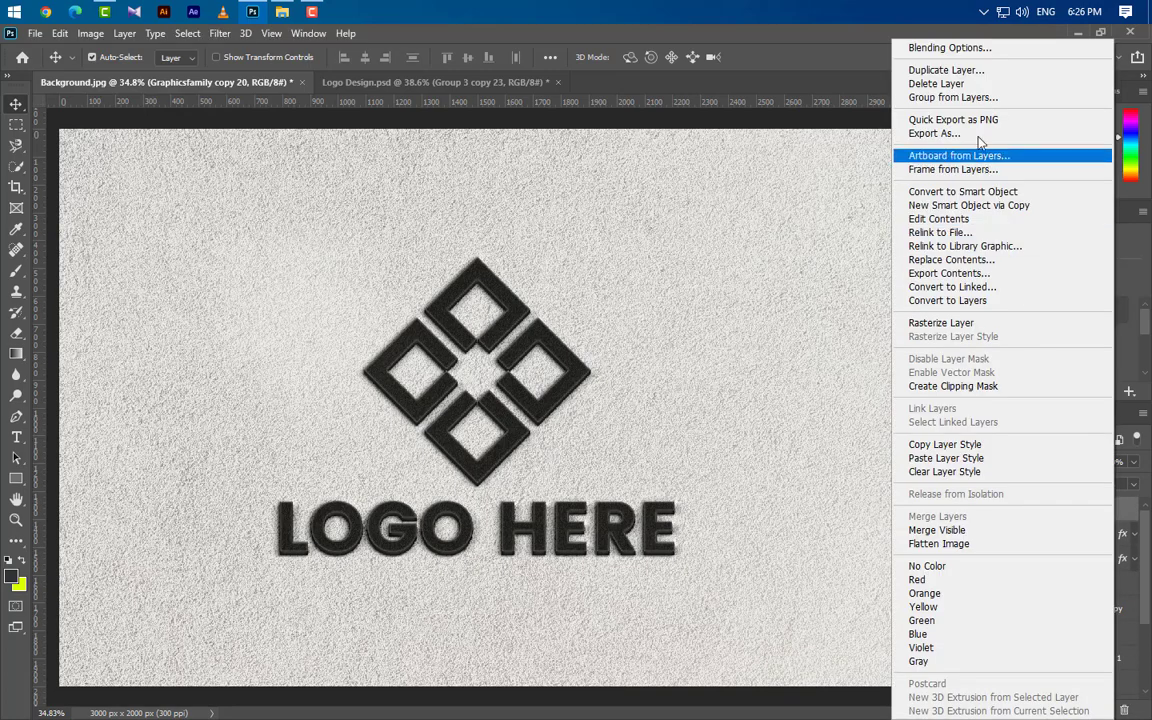
click(944, 46)
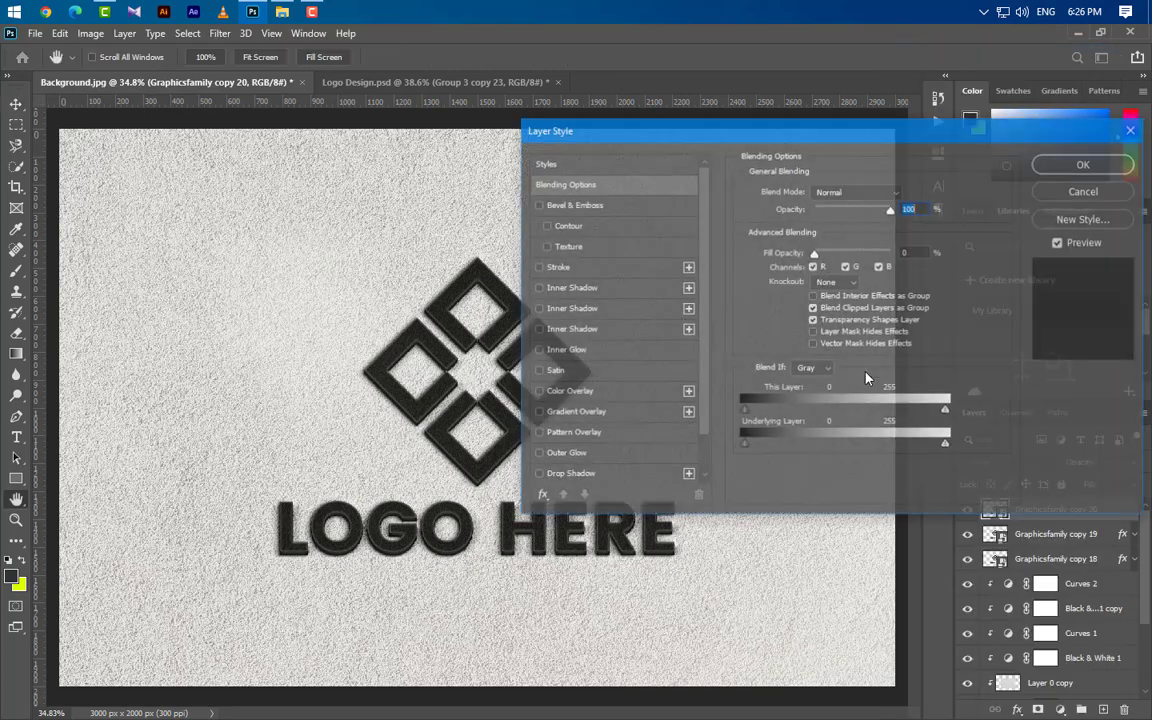
click(600, 371)
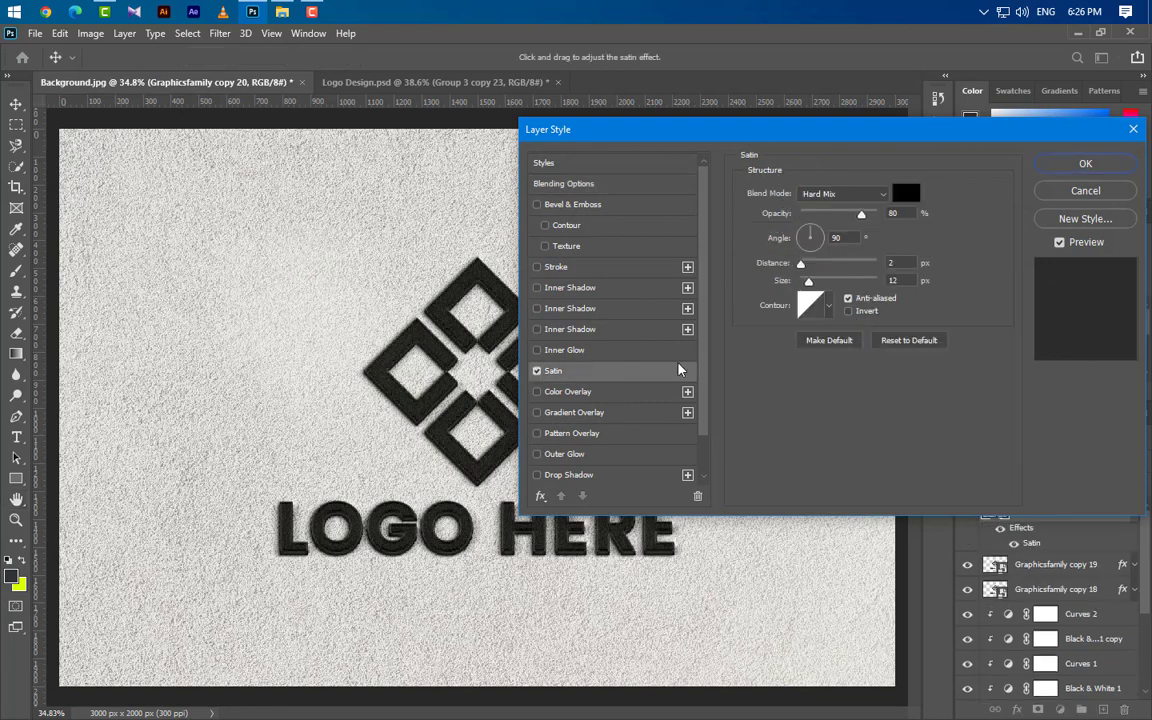
click(862, 194)
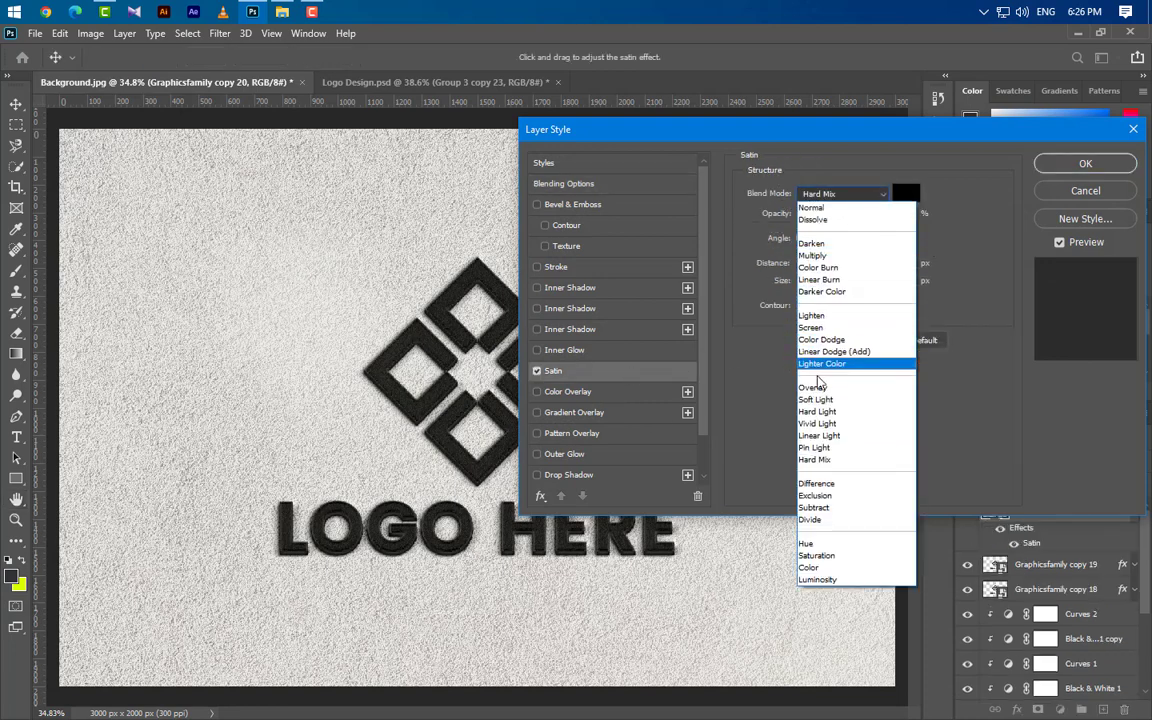
click(818, 383)
click(899, 199)
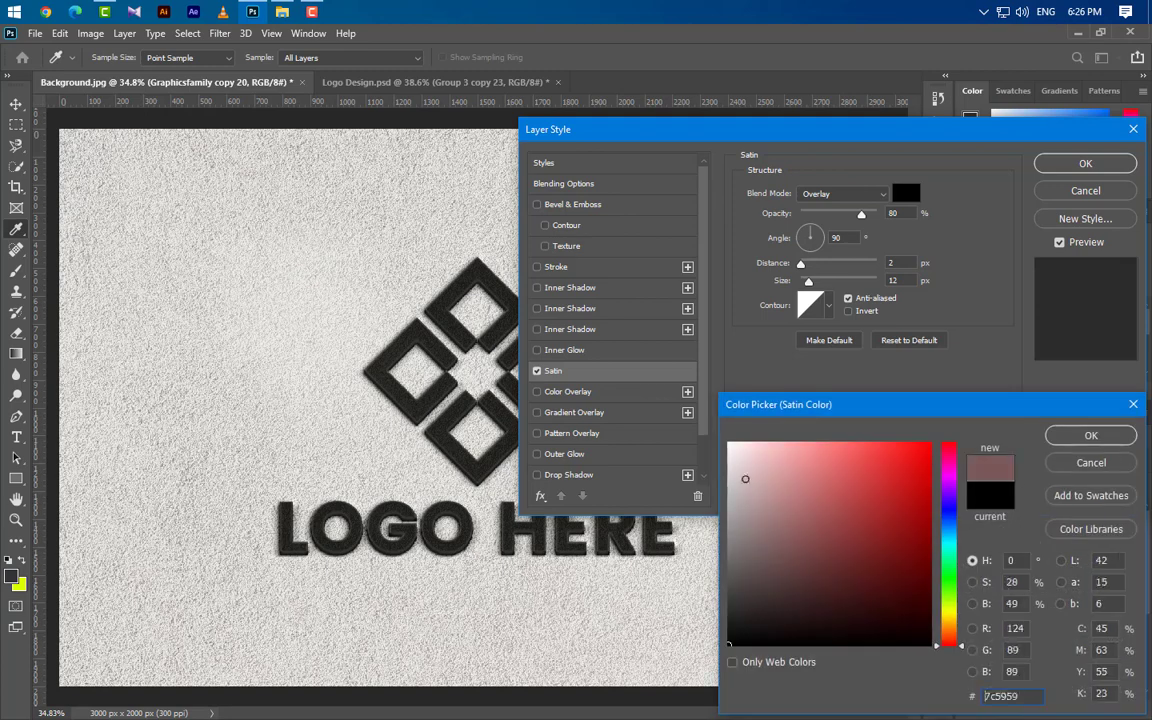
click(729, 443)
click(1091, 436)
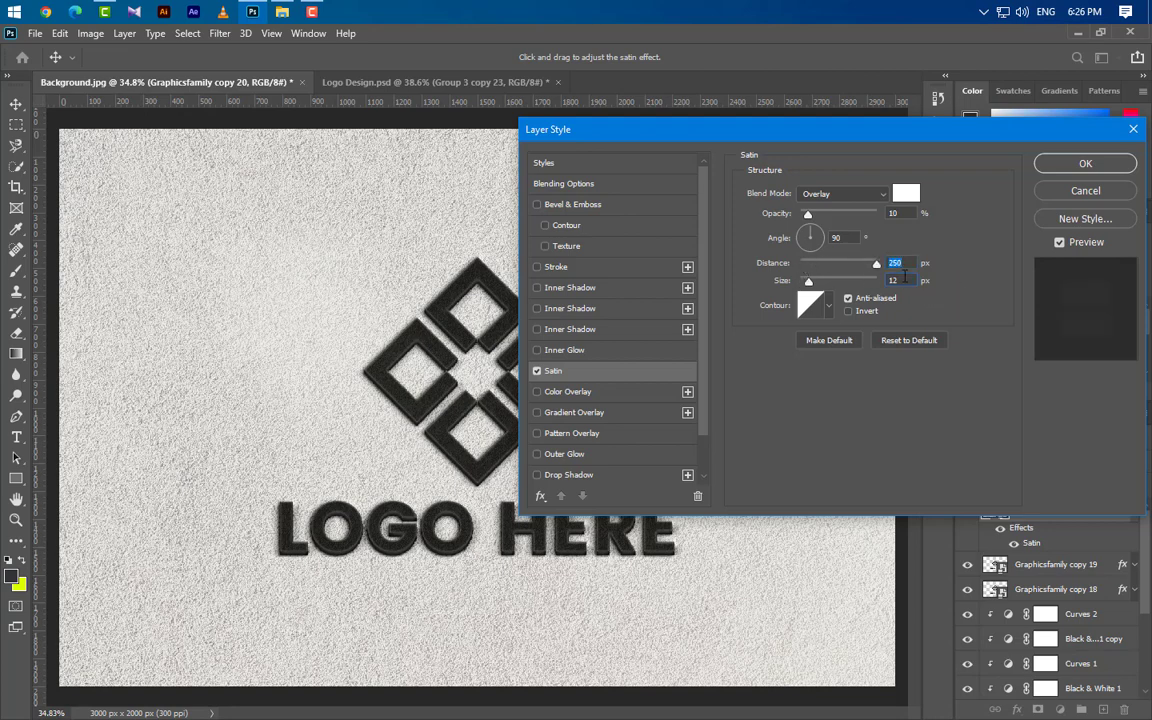
- Set the Satin to 10% opacity, 250 px distance and 215 px size, inverted, with the three-peaked ring contour
click(903, 280)
click(849, 311)
click(828, 306)
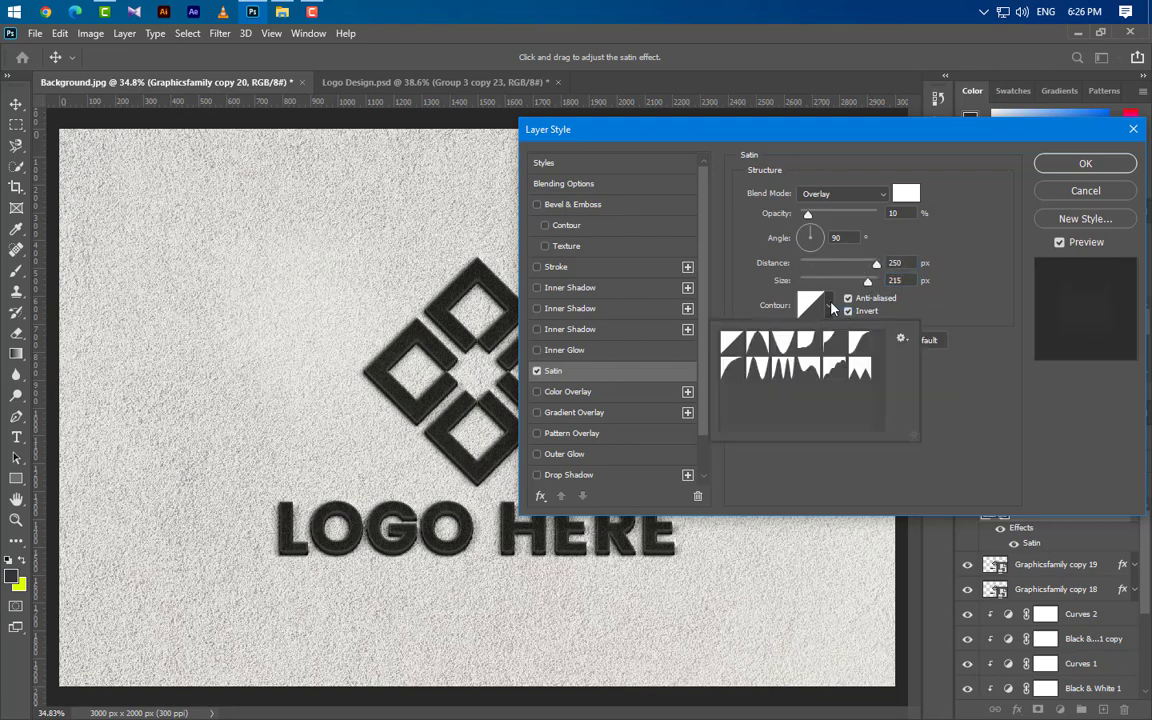
click(783, 370)
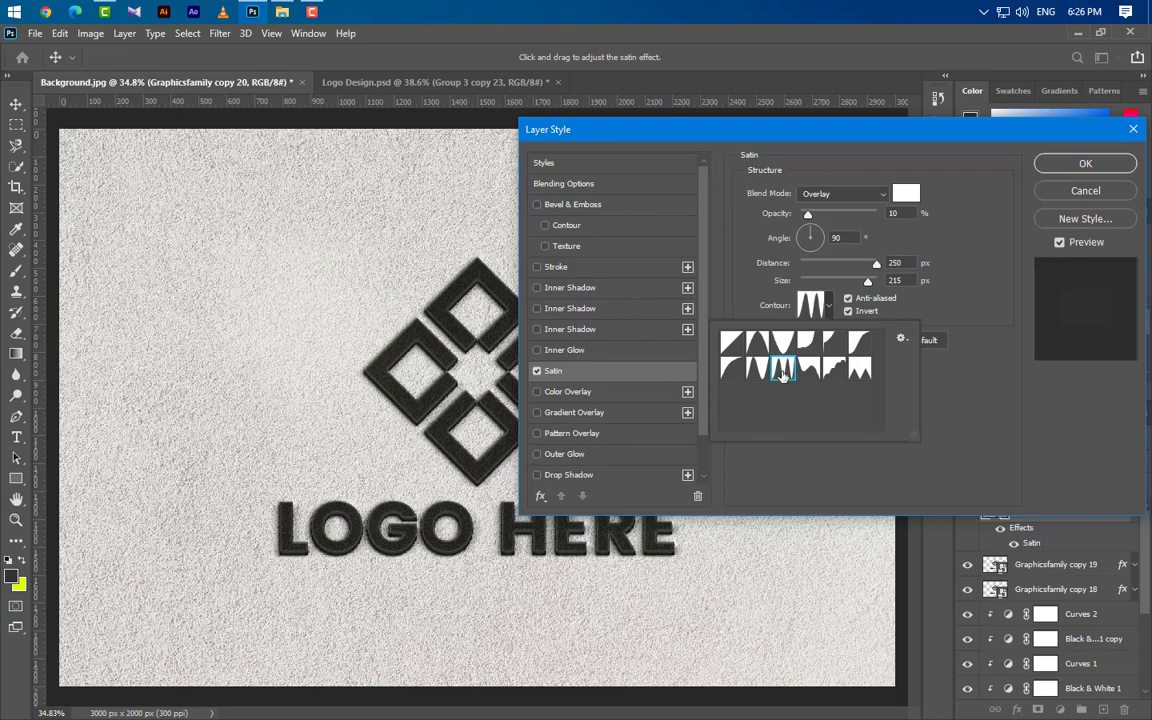
click(979, 372)
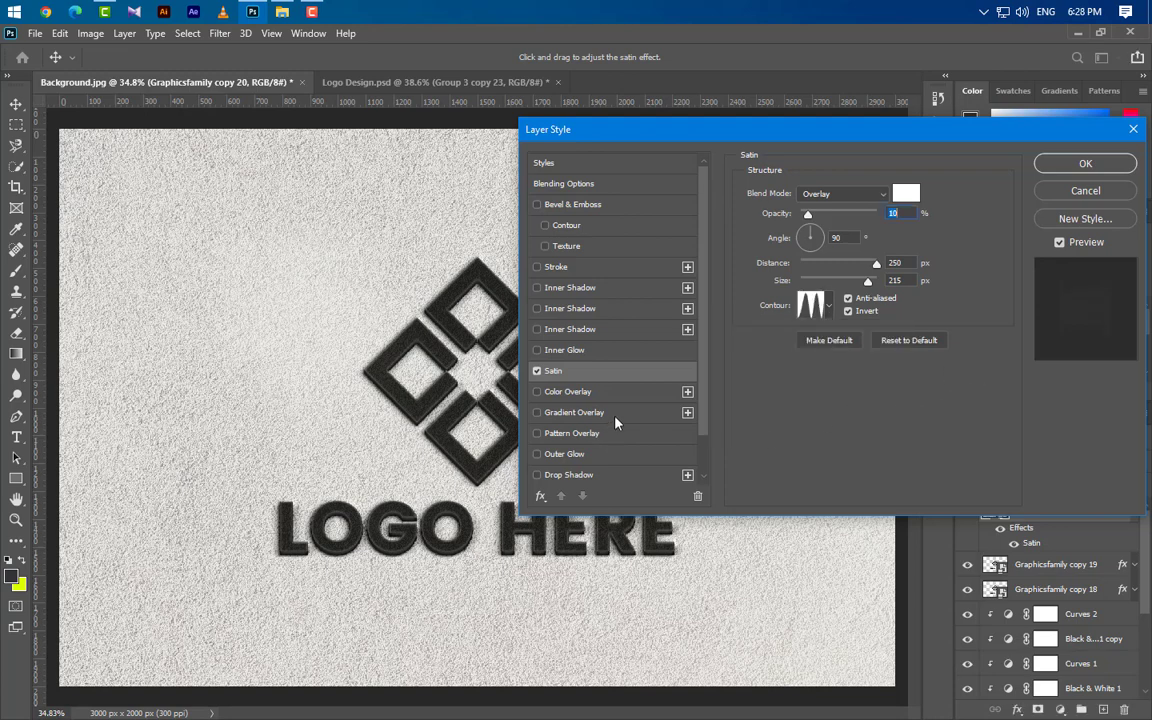
- Add a Gradient Overlay to Graphicsfamily copy 20 and set both gradient color stops to ffffff
click(618, 414)
click(855, 230)
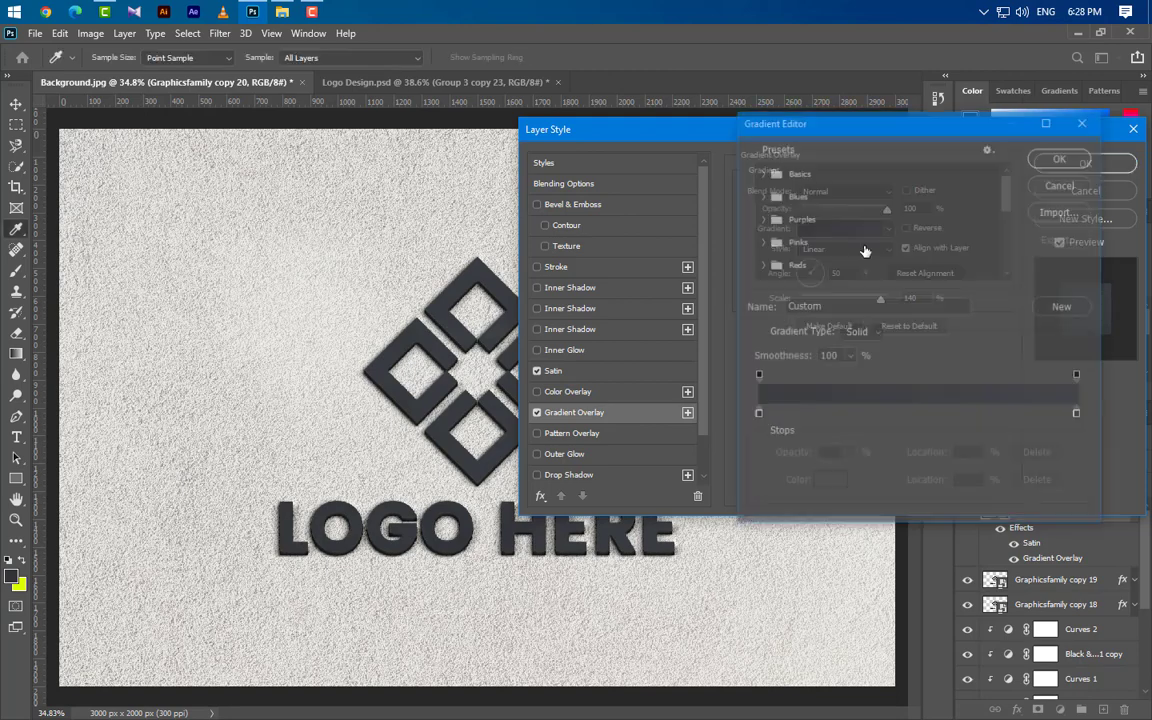
double_click(756, 415)
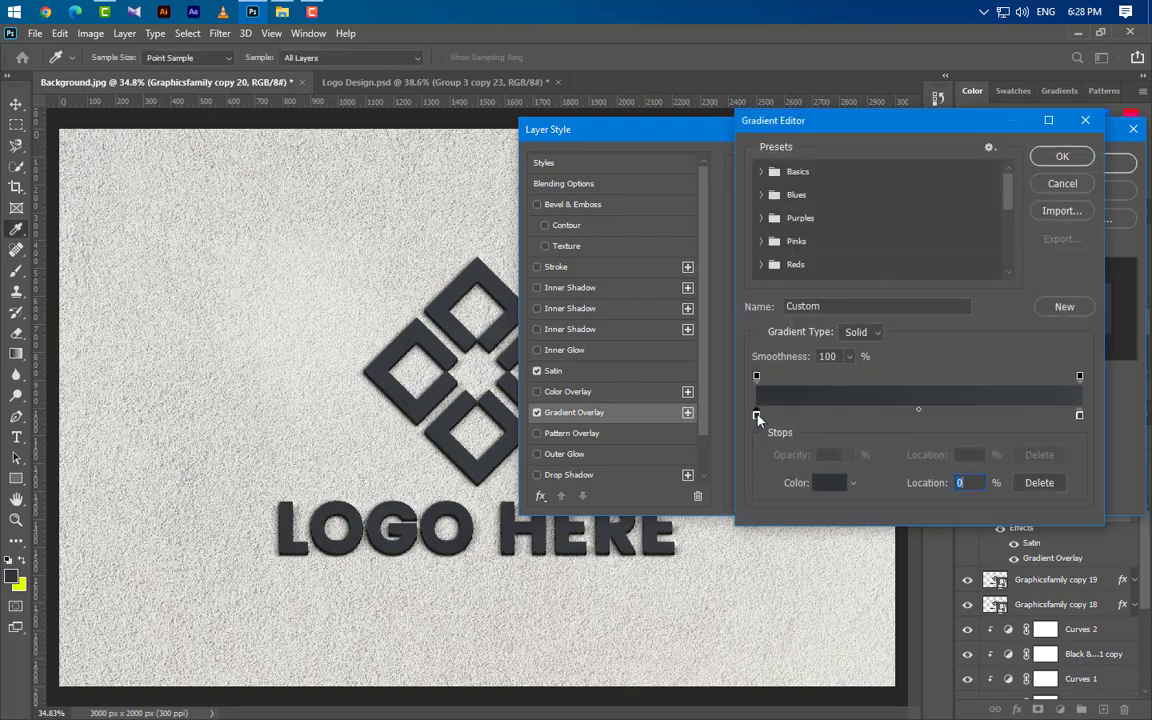
text(ffffff)
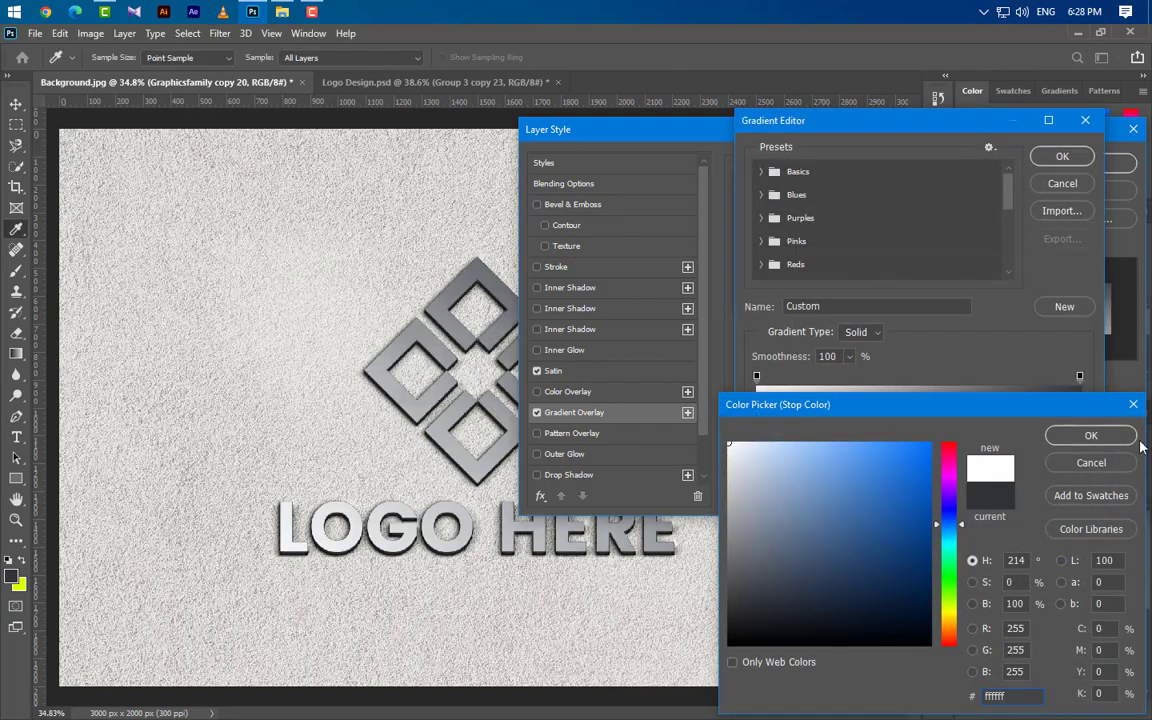
click(1091, 435)
double_click(1079, 415)
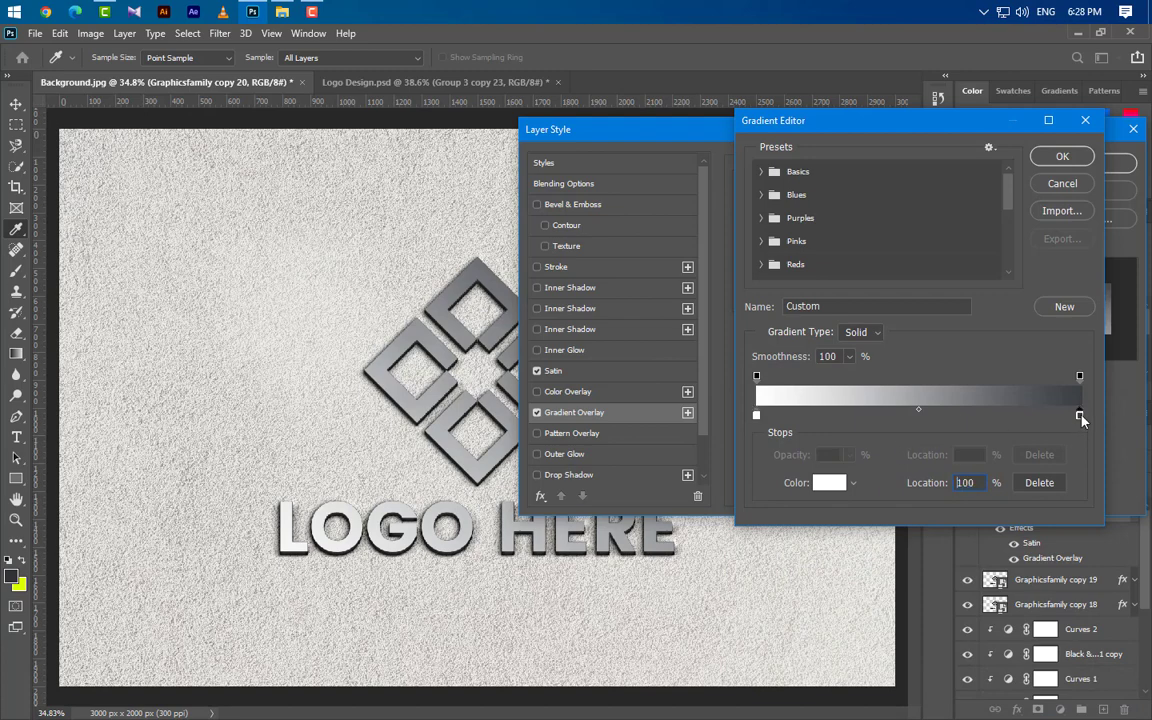
text(ffffff)
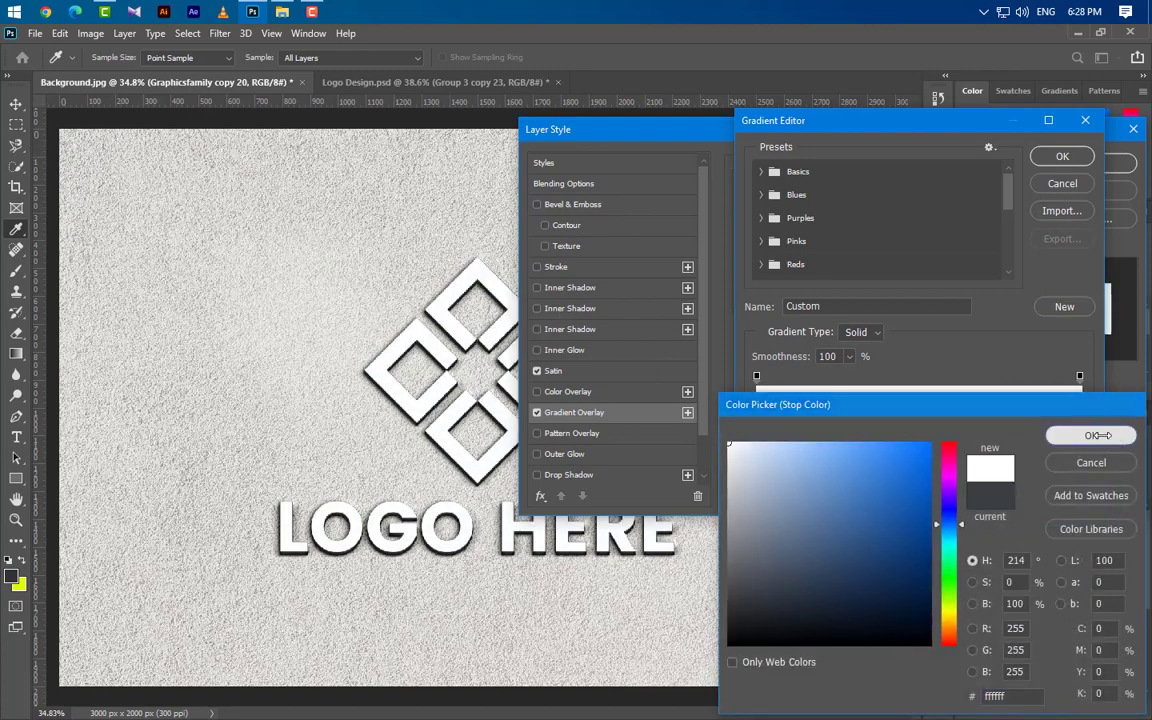
click(1111, 444)
- Lower the overlay gradient's end opacity stop to 0% and accept the gradient
click(1079, 377)
click(849, 455)
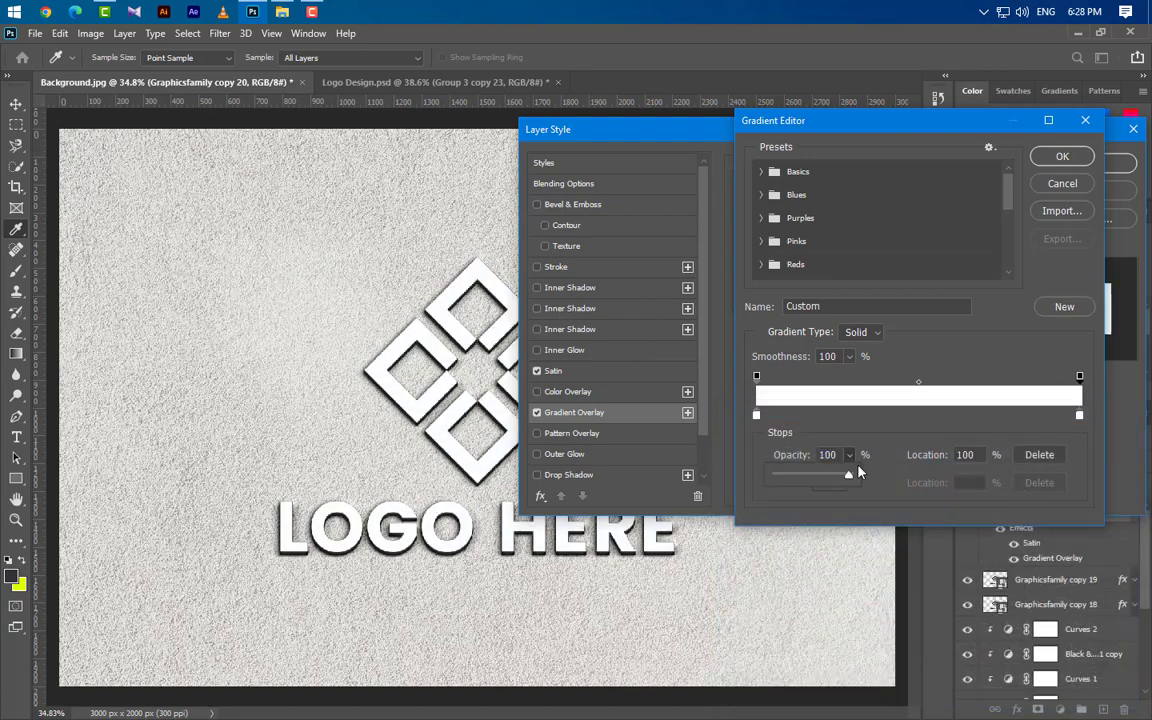
drag(849, 484, 775, 476)
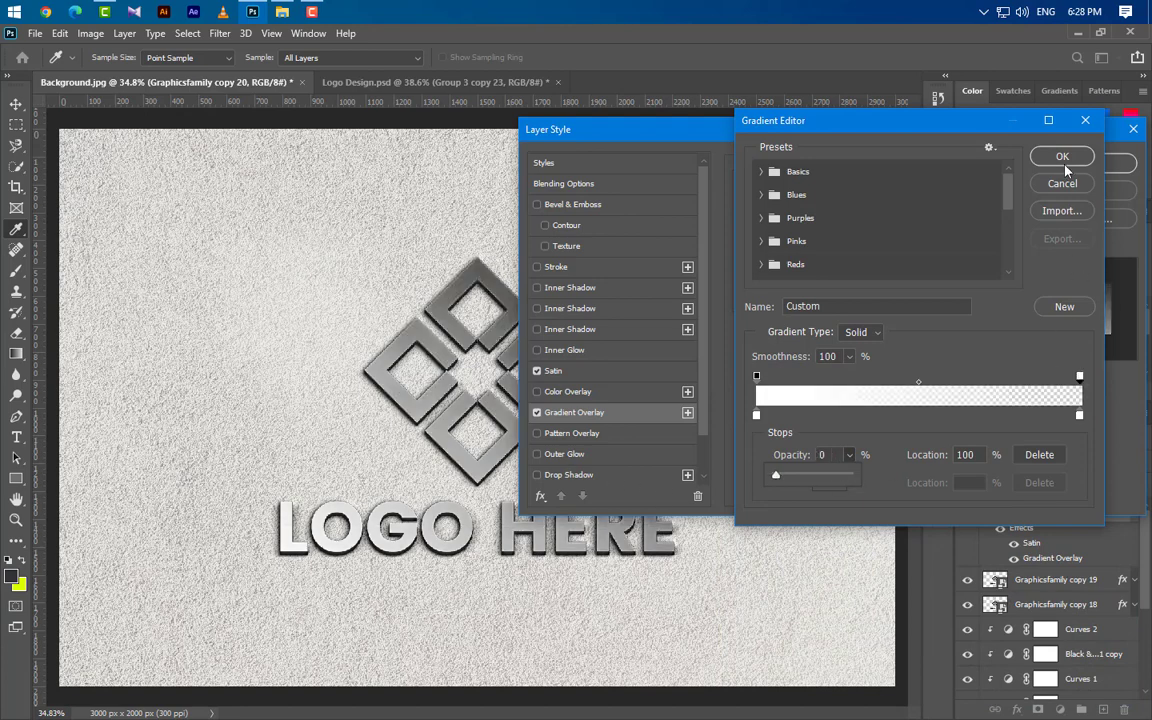
click(1063, 160)
- Apply the Gradient Overlay in Soft Light at 40% opacity, -170° angle and 100% scale, then collapse the layer's effects list
click(843, 191)
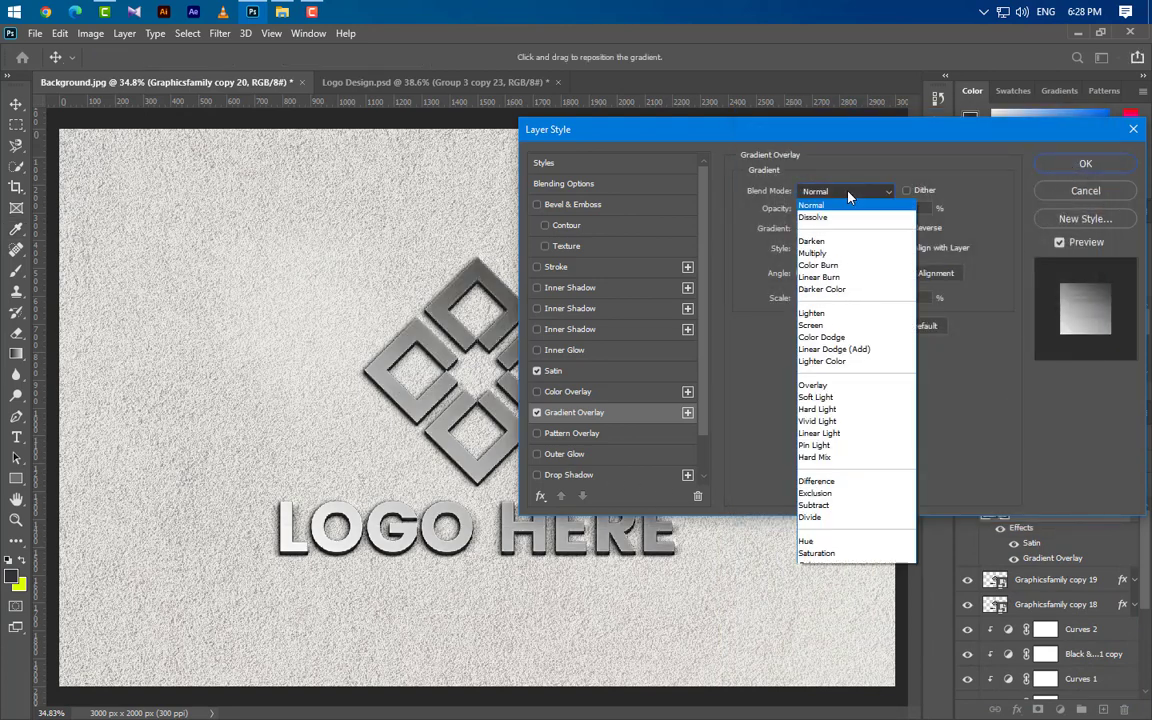
click(818, 398)
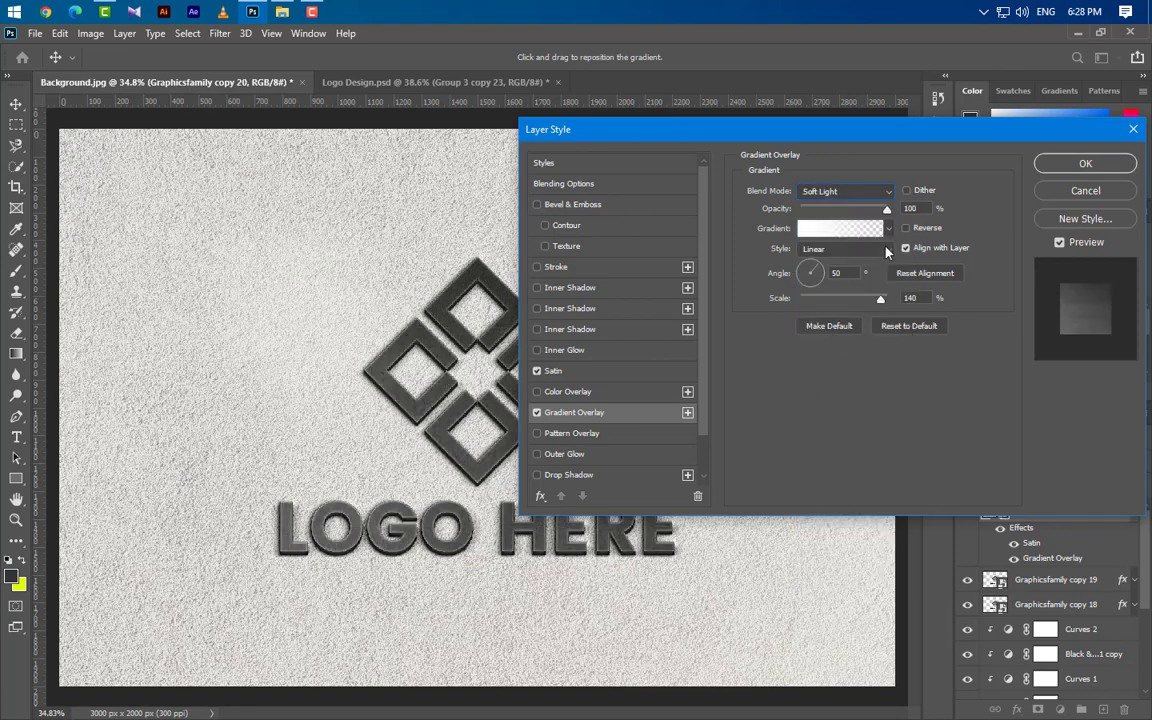
drag(922, 206, 884, 213)
text(40)
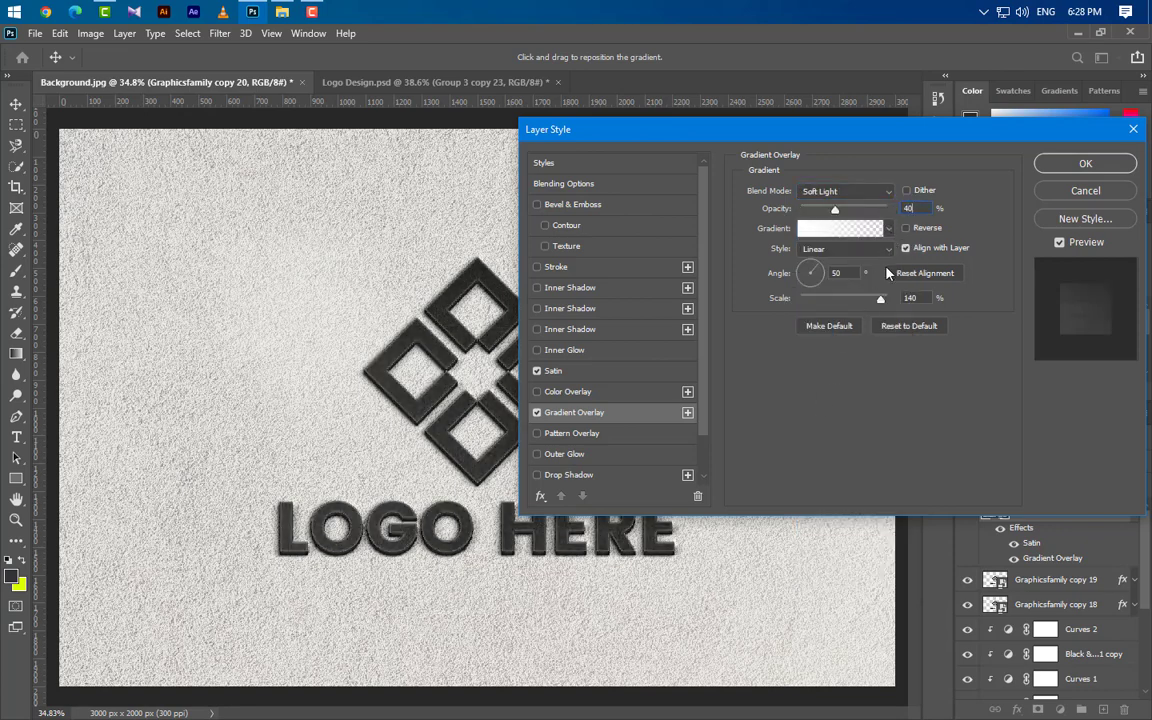
key(Tab)
text(-170)
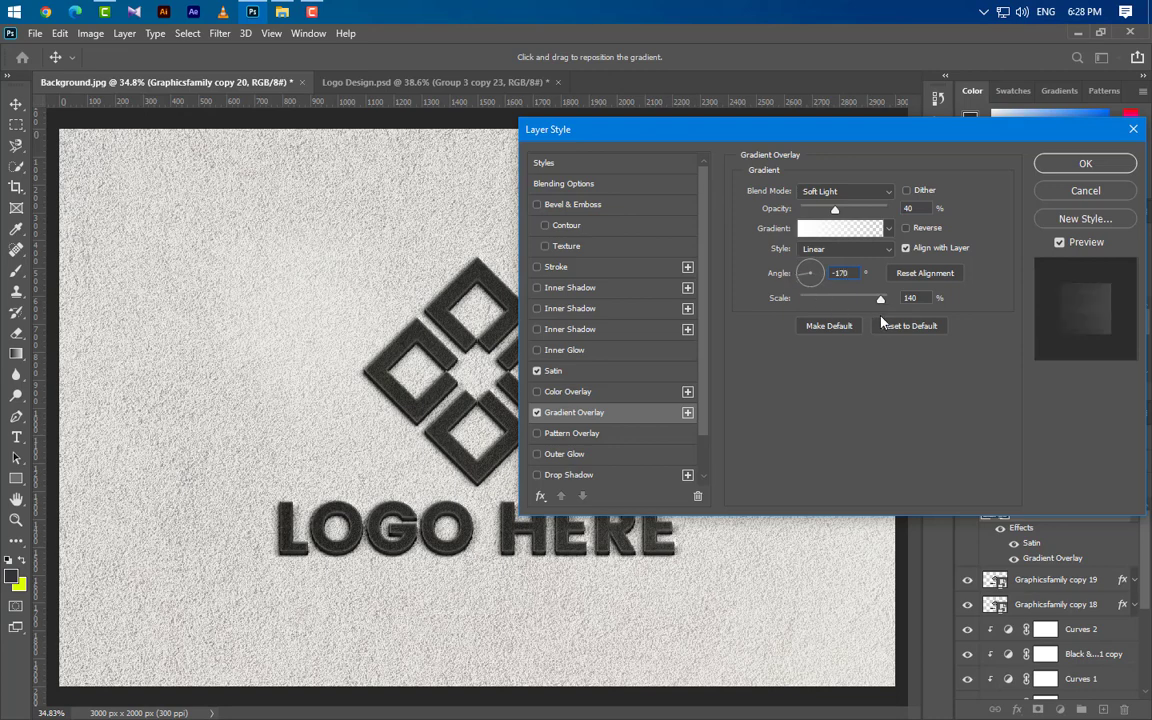
key(Tab)
text(100)
click(1097, 164)
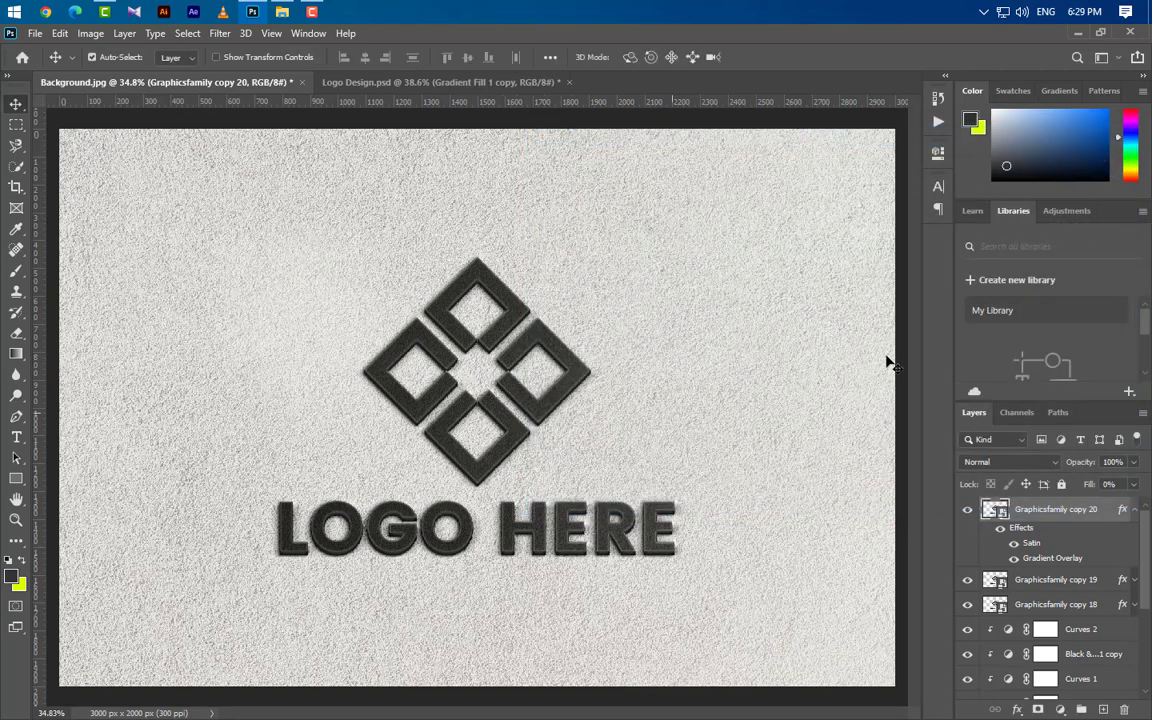
click(1134, 511)
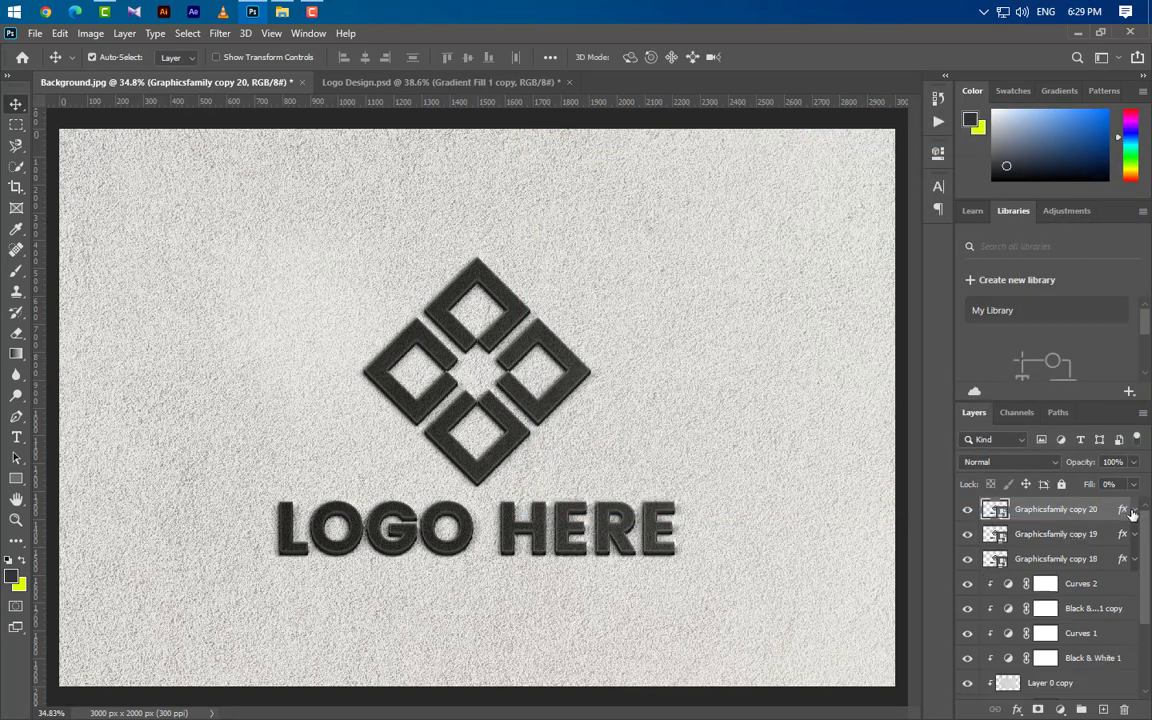
- Create a Gradient fill layer above Graphicsfamily copy 20 and make its starting color stop black at location 4%
click(1060, 709)
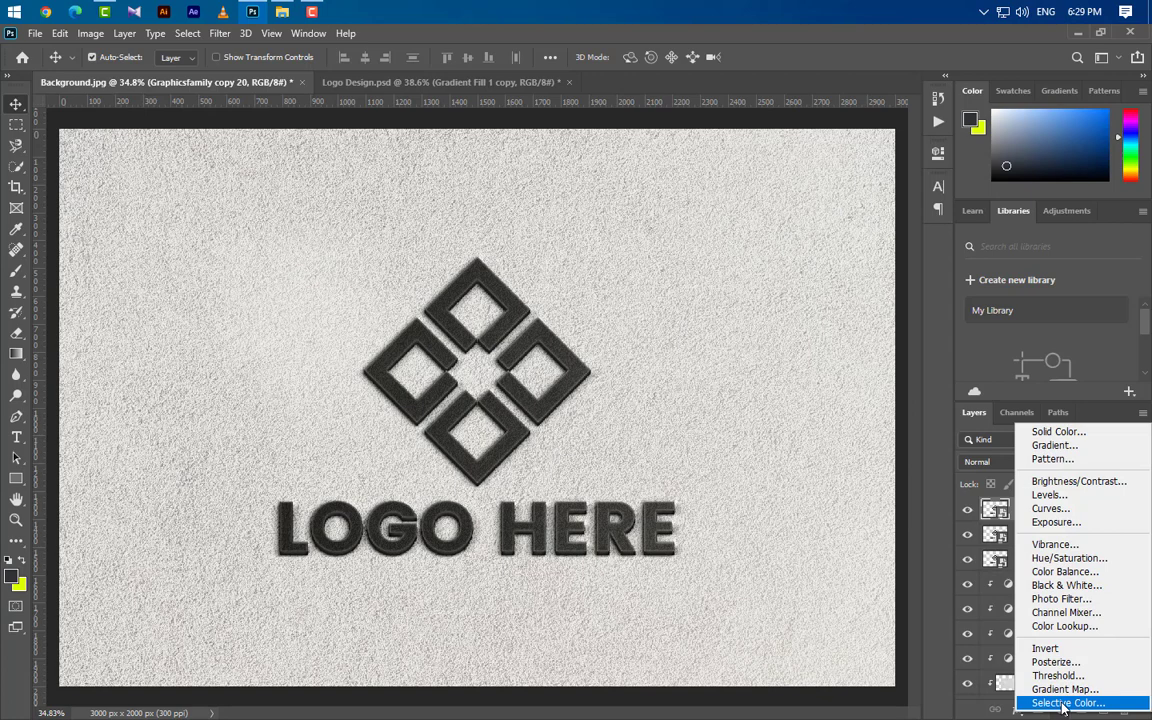
click(1053, 445)
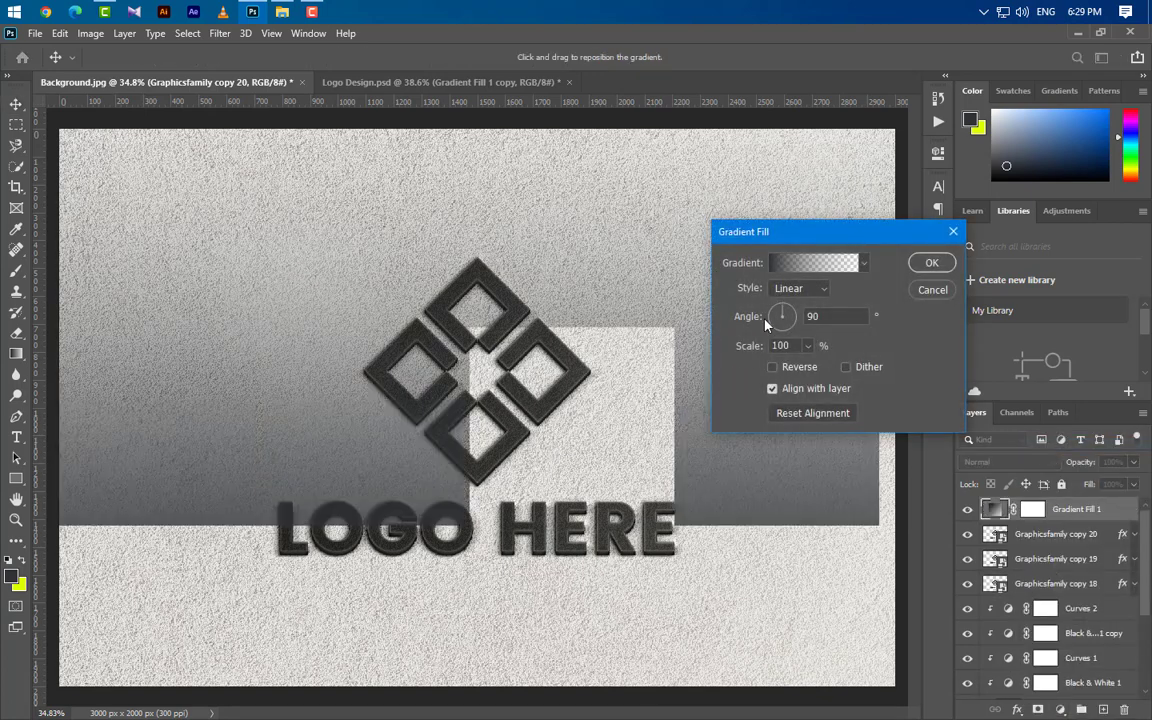
click(813, 262)
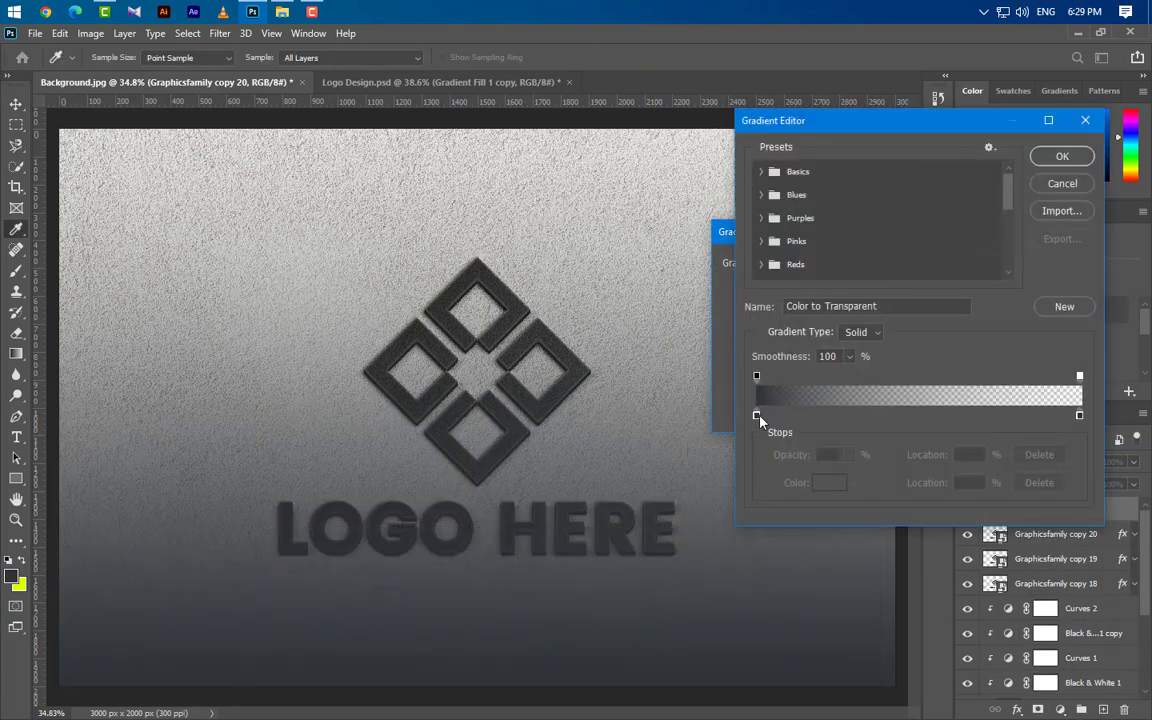
double_click(757, 415)
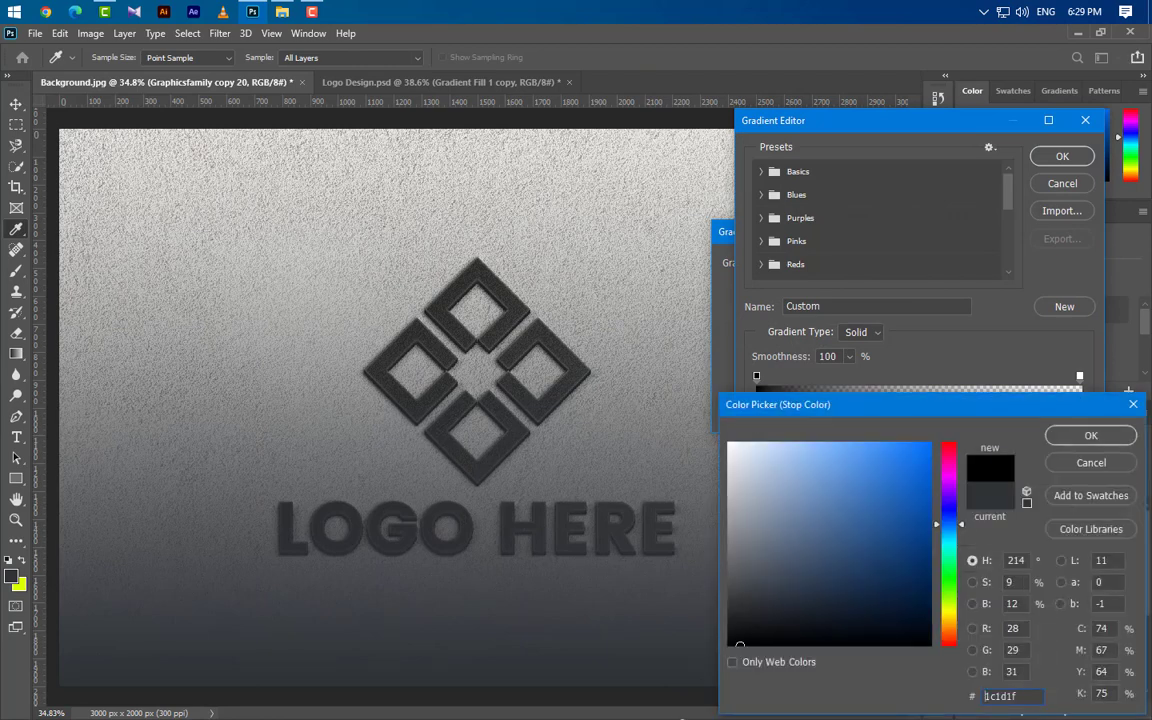
drag(682, 718, 681, 719)
click(1100, 440)
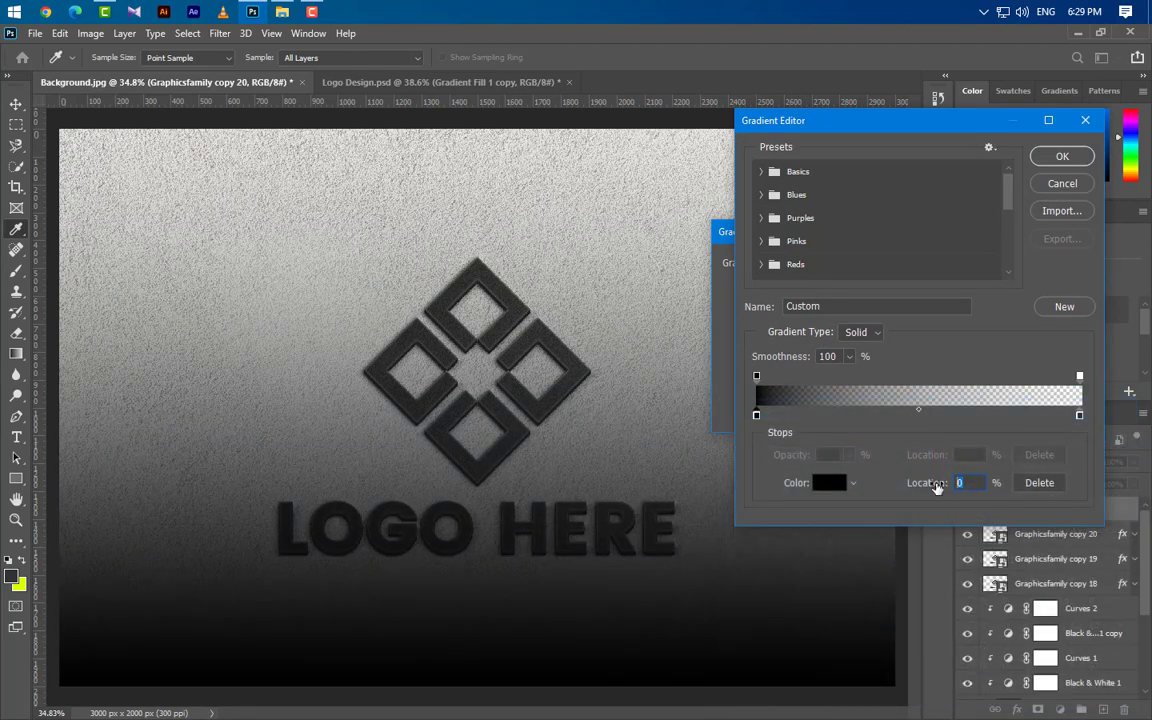
text(4)
- Set the fill gradient's starting opacity stop to 82%
click(757, 377)
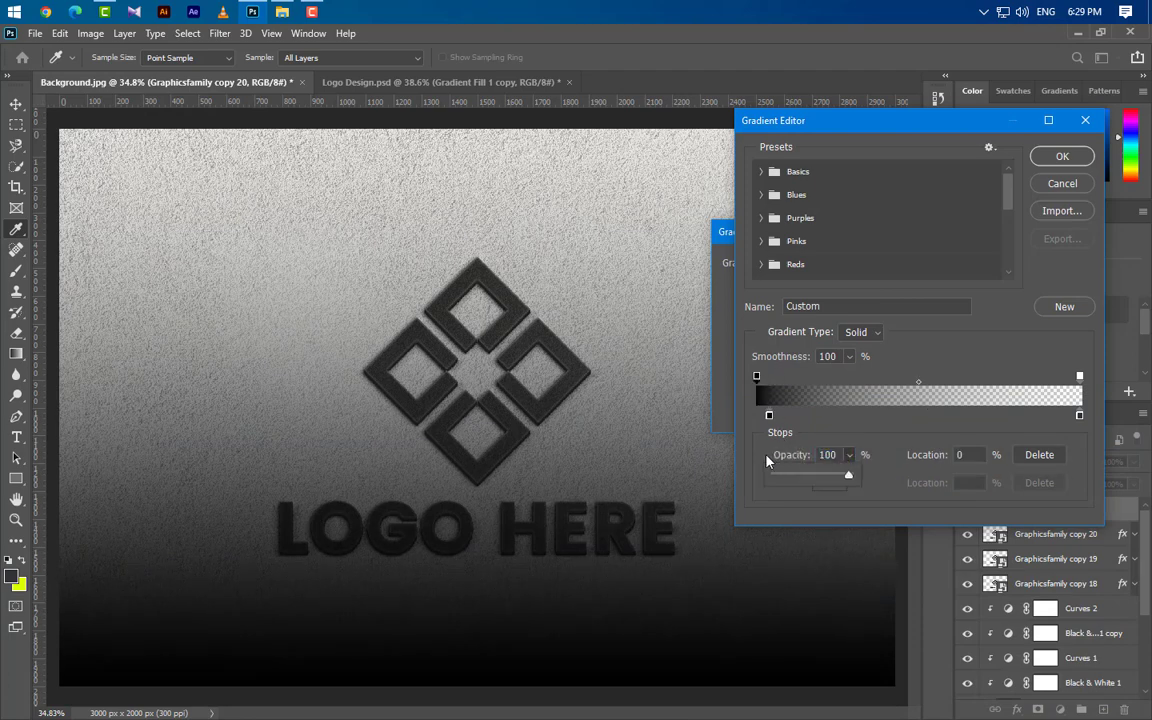
drag(840, 454, 778, 457)
text(82)
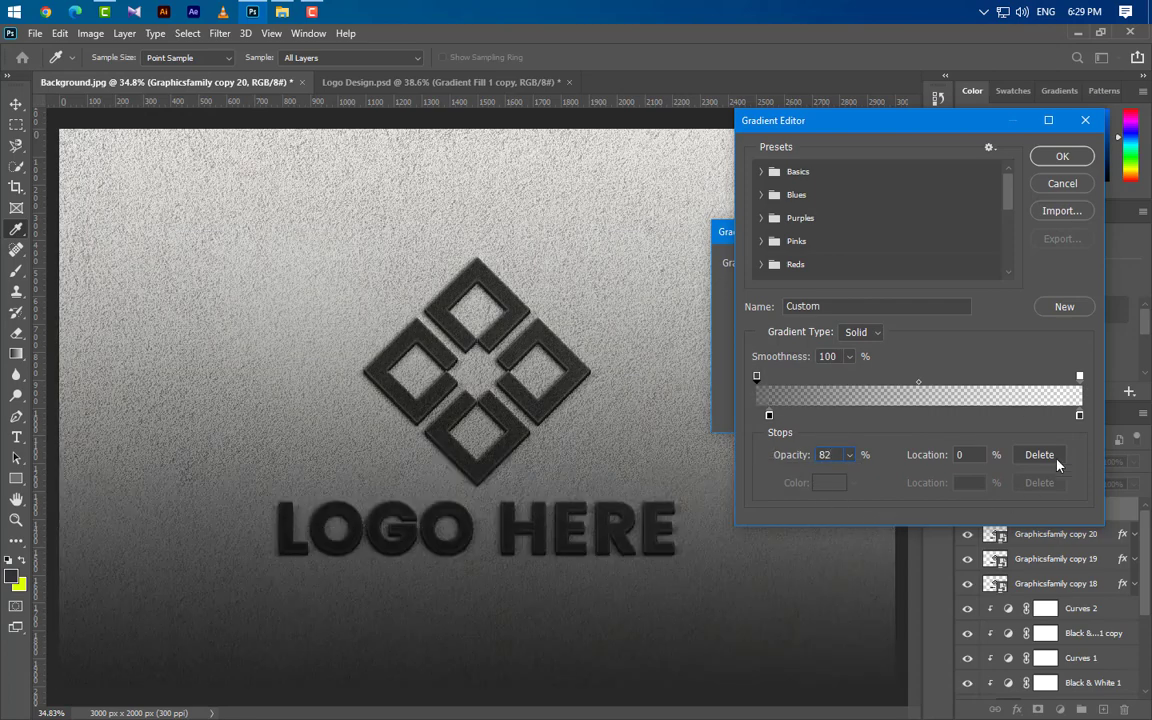
- Make the fill gradient's ending color stop white and place it at location 82%
click(1079, 417)
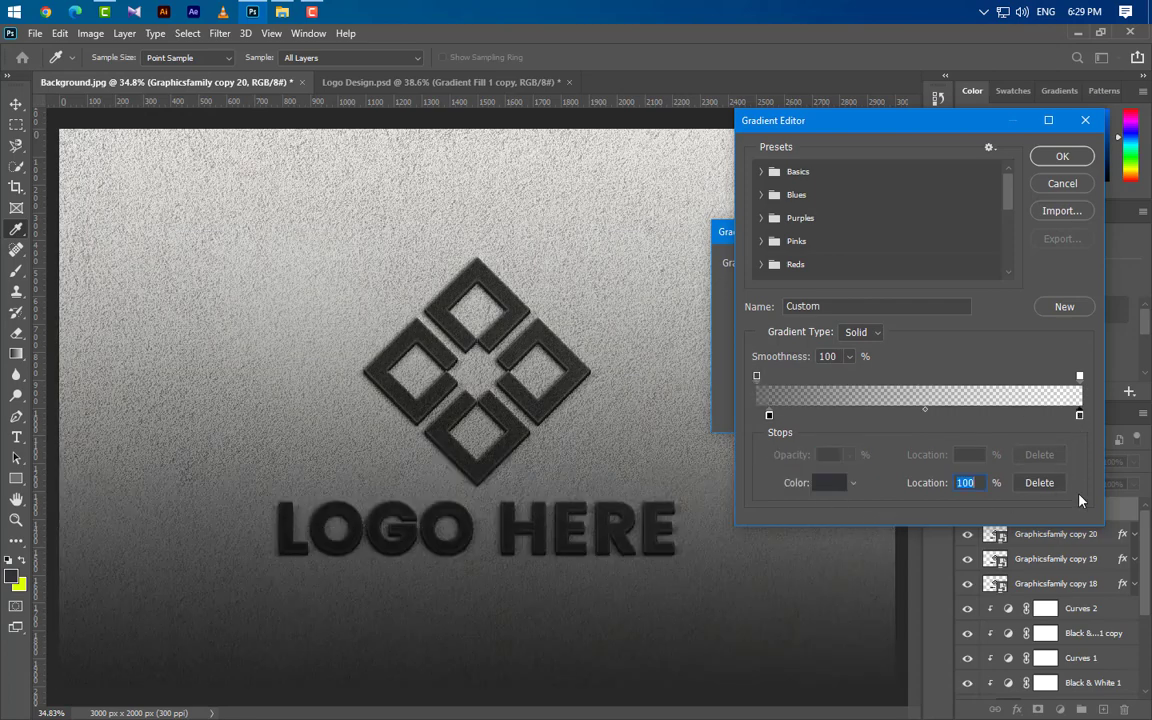
double_click(1079, 418)
click(729, 444)
click(1091, 437)
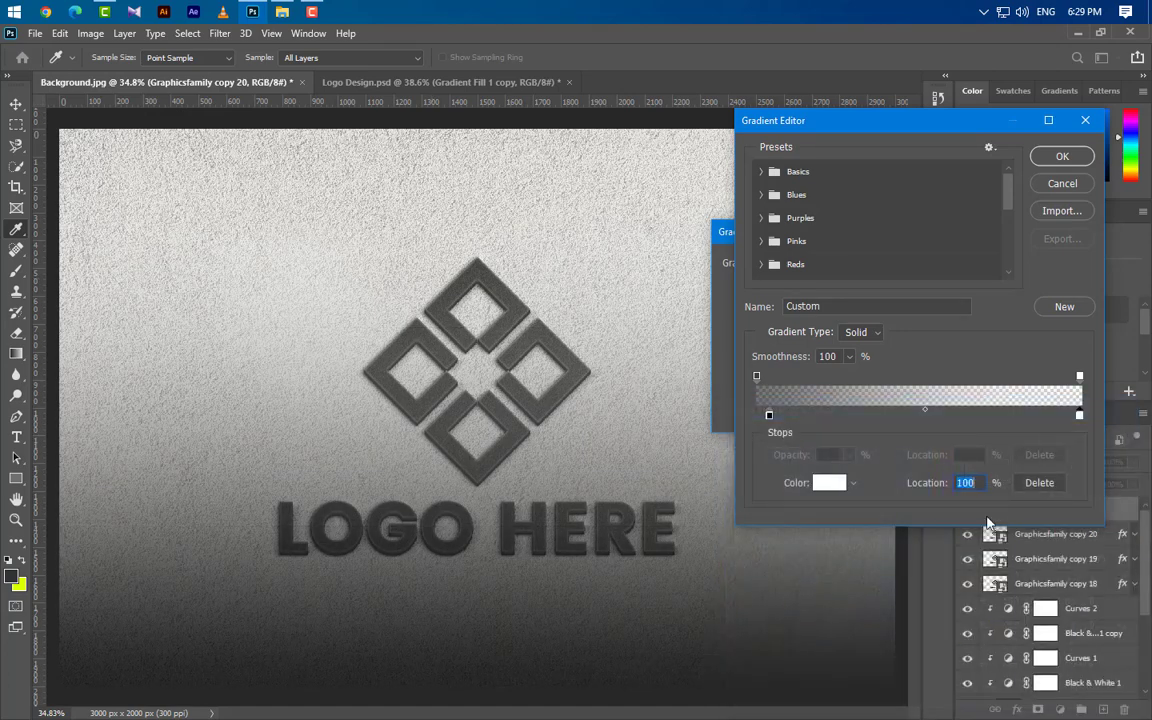
text(82)
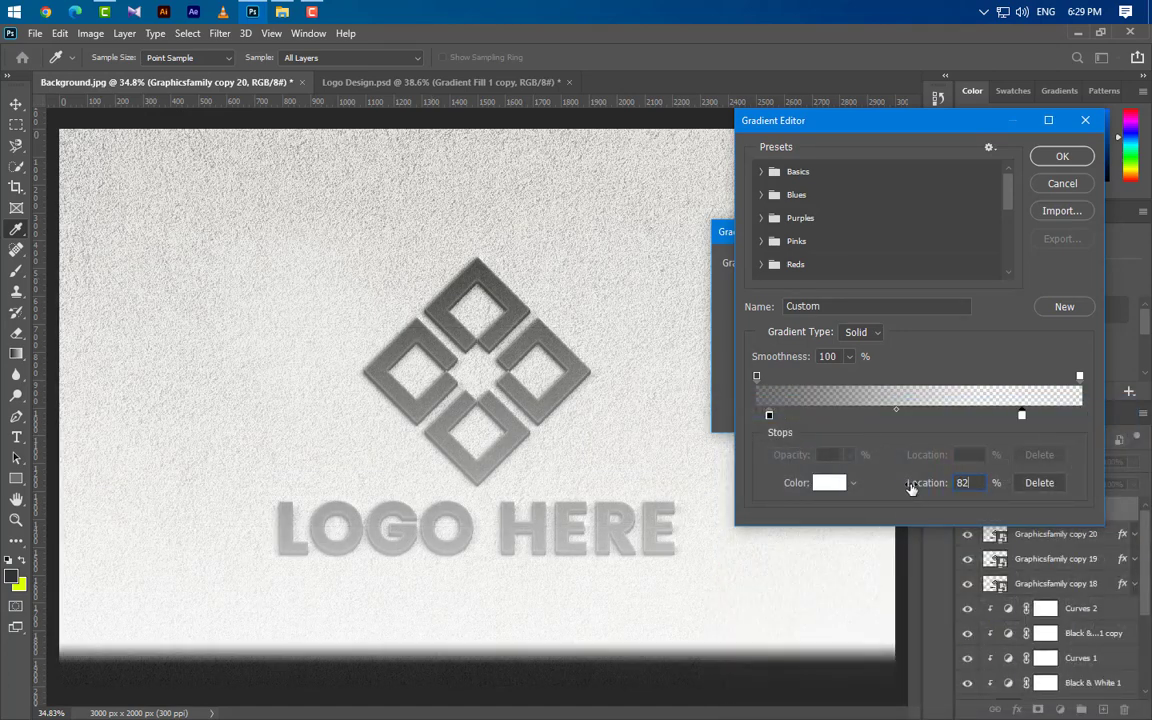
- Raise the fill gradient's ending opacity stop to full opacity and accept the gradient
click(1080, 377)
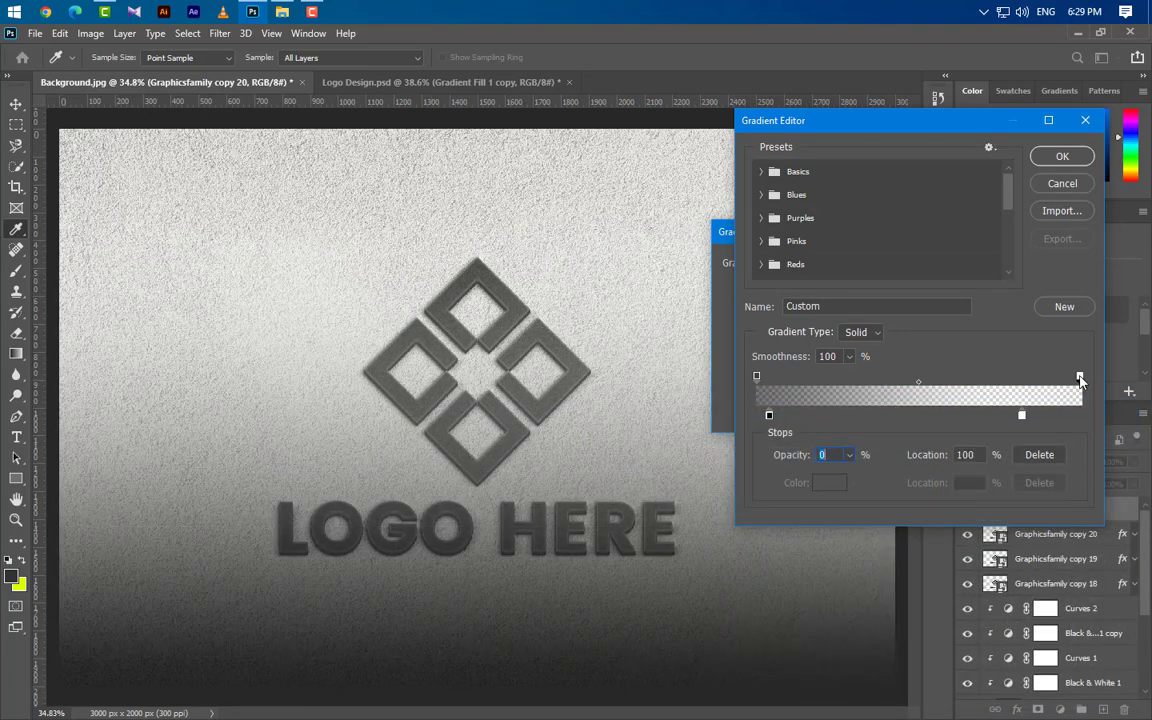
click(849, 456)
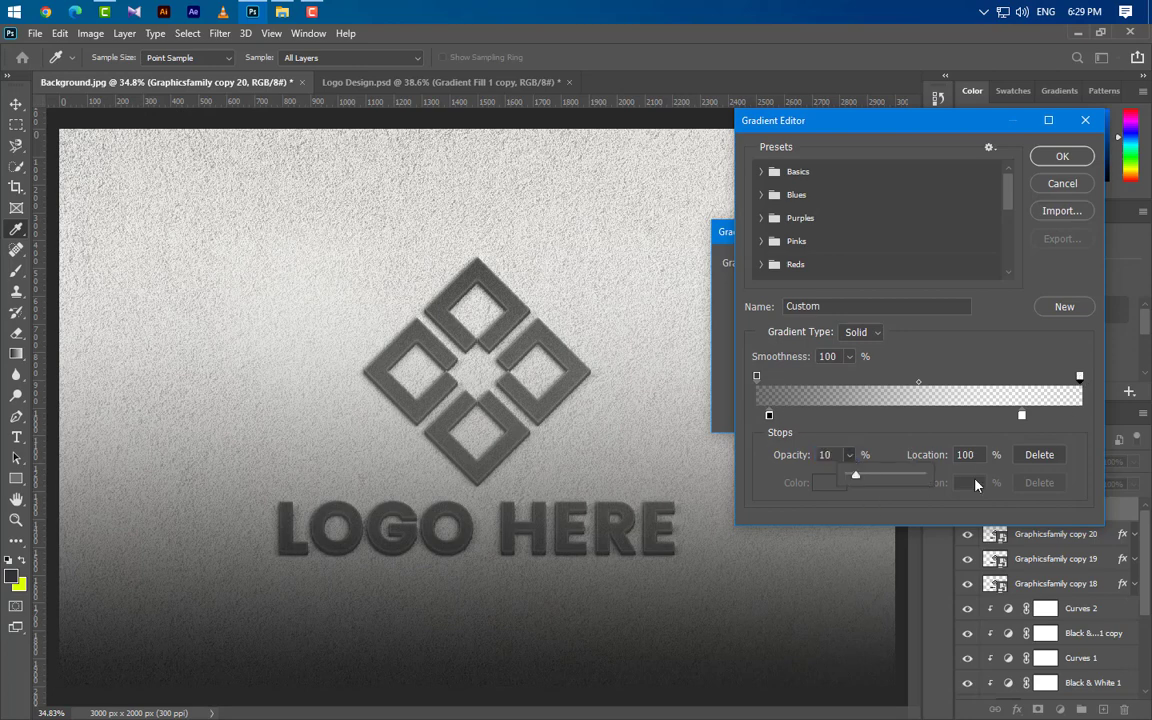
drag(977, 485, 1137, 488)
click(1062, 156)
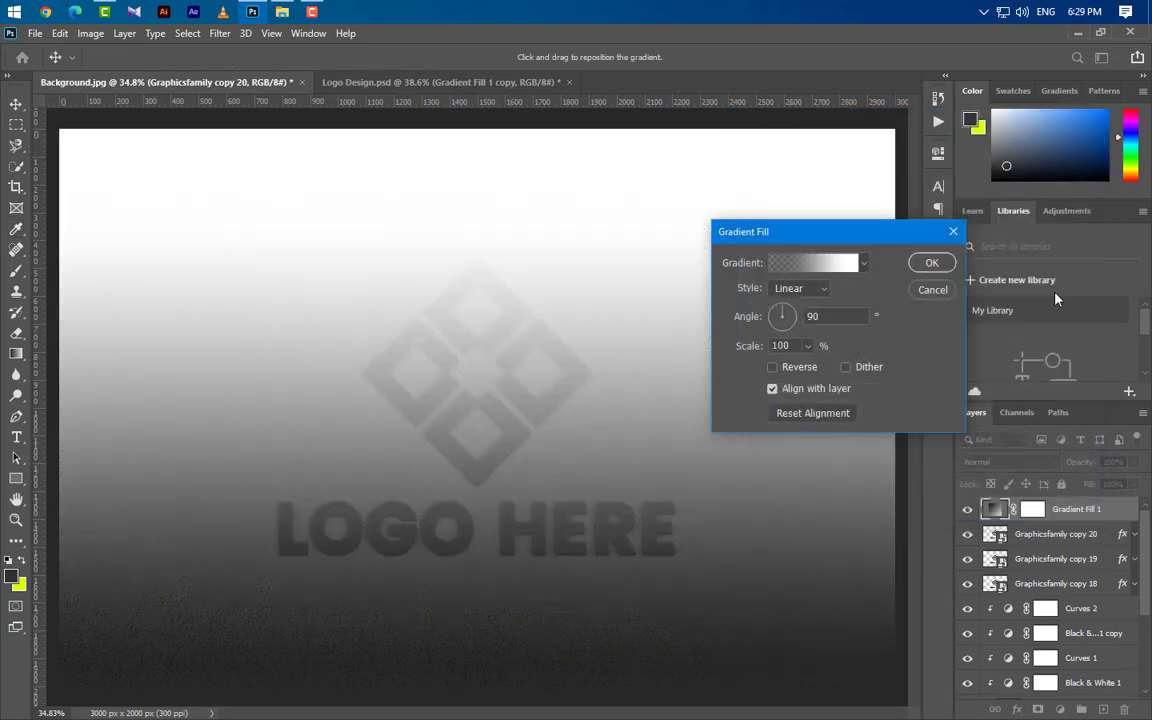
- Set the gradient fill's scale to 150% and accept the fill
key(Tab)
text(150)
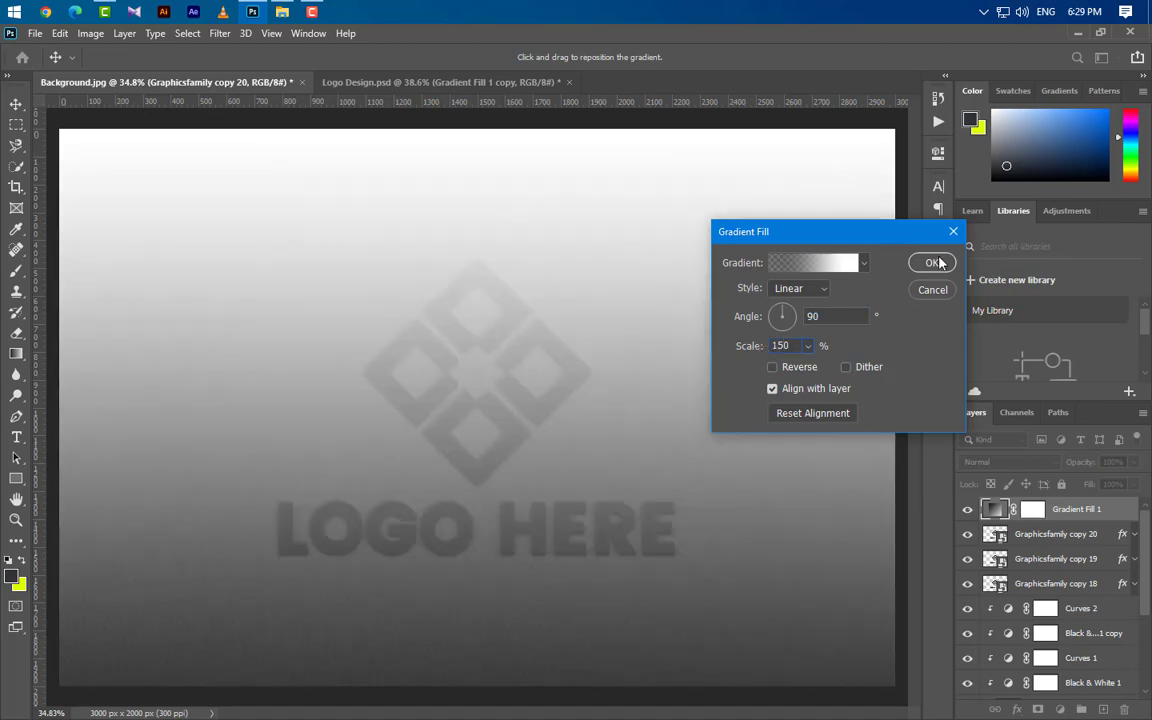
click(935, 263)
- Set the Gradient Fill 1 layer to Soft Light blending at 30% opacity
click(1025, 463)
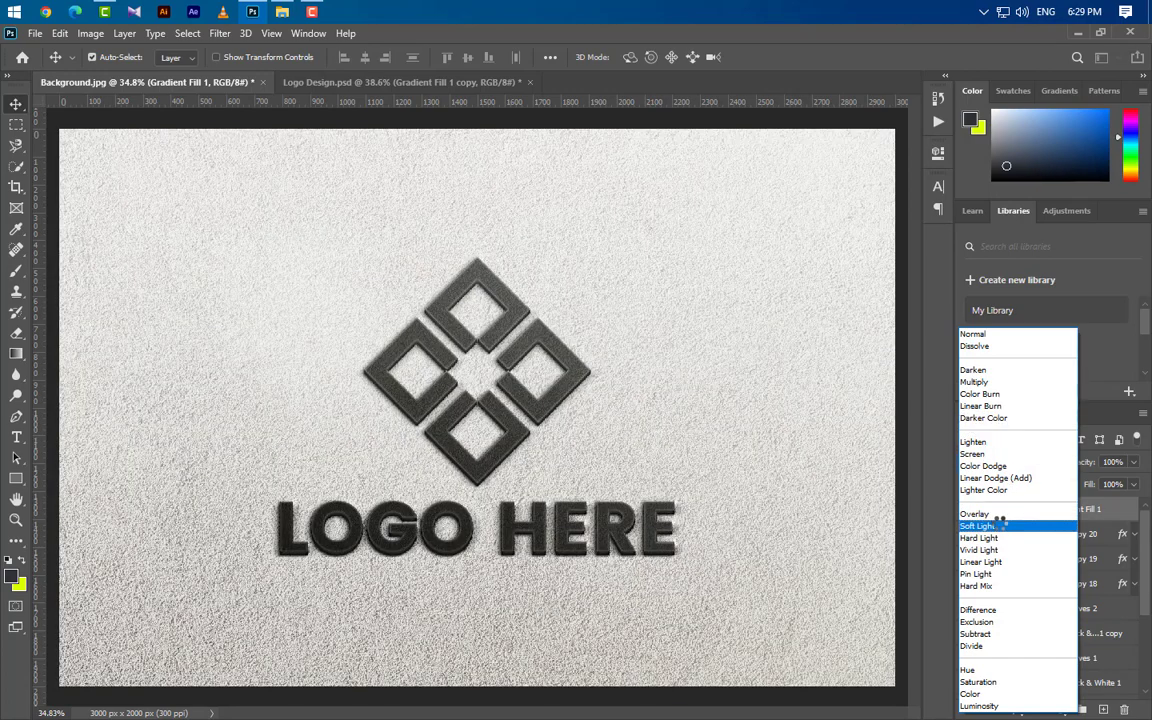
click(1000, 525)
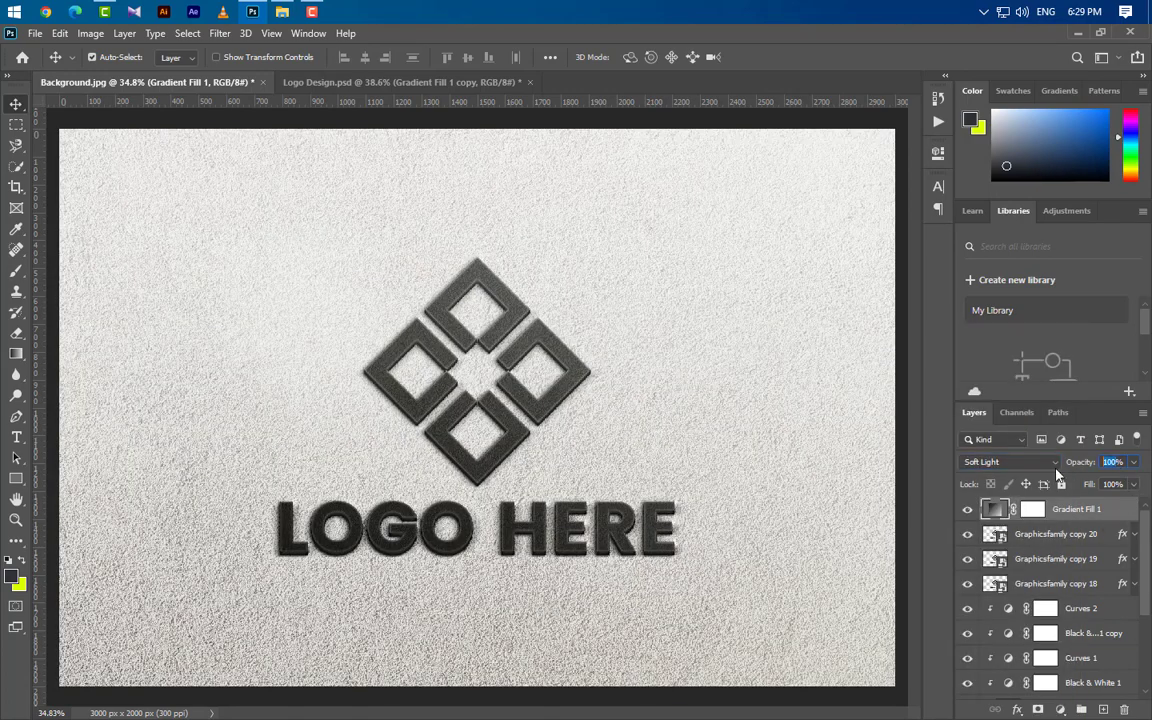
text(30)
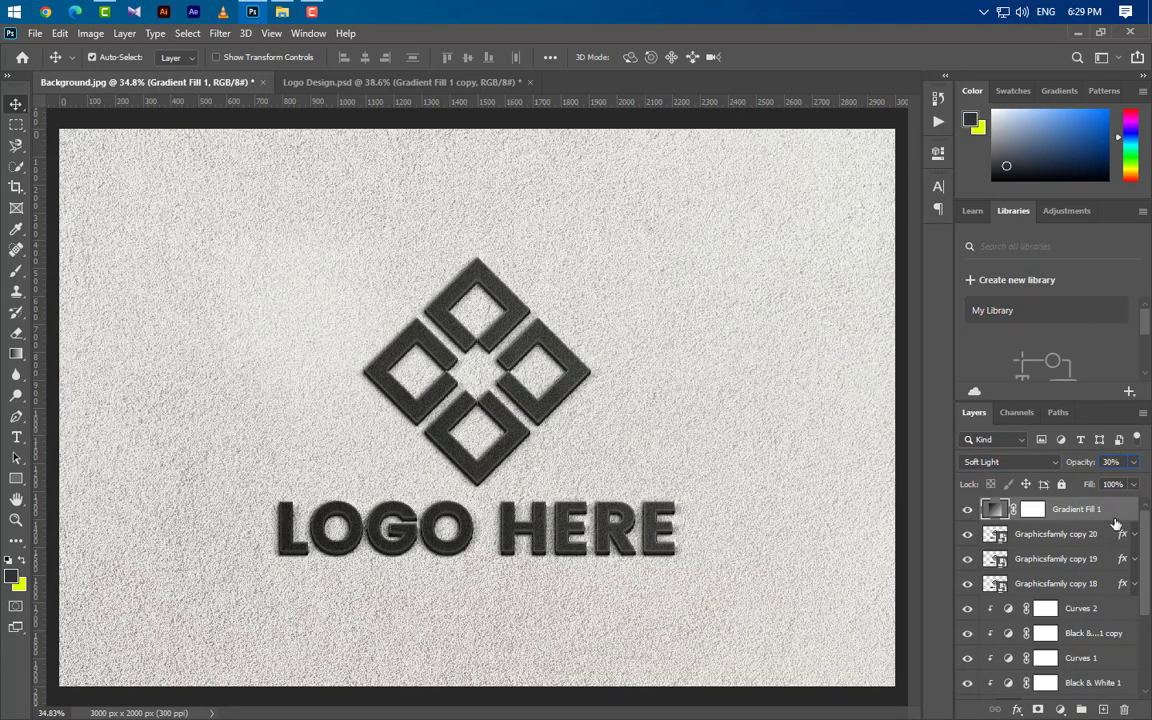
- Duplicate the Gradient Fill 1 layer and give the copy a 145° gradient angle and 25% opacity
drag(1095, 510, 1103, 709)
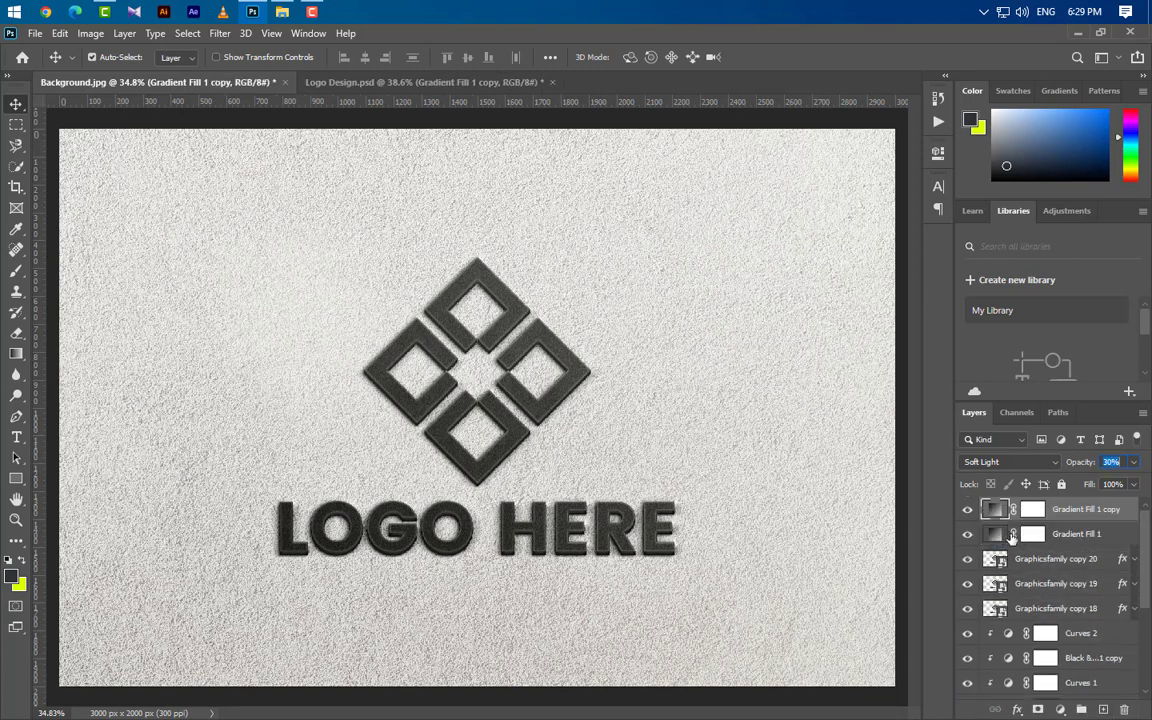
double_click(992, 511)
double_click(812, 316)
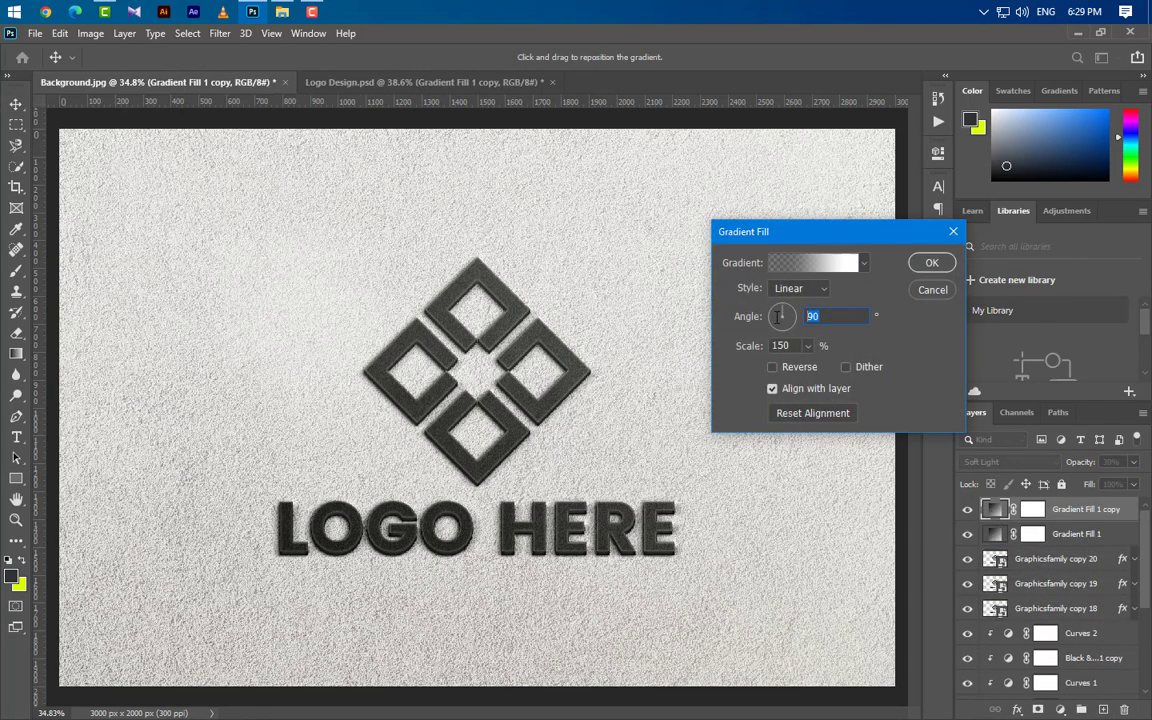
text(145)
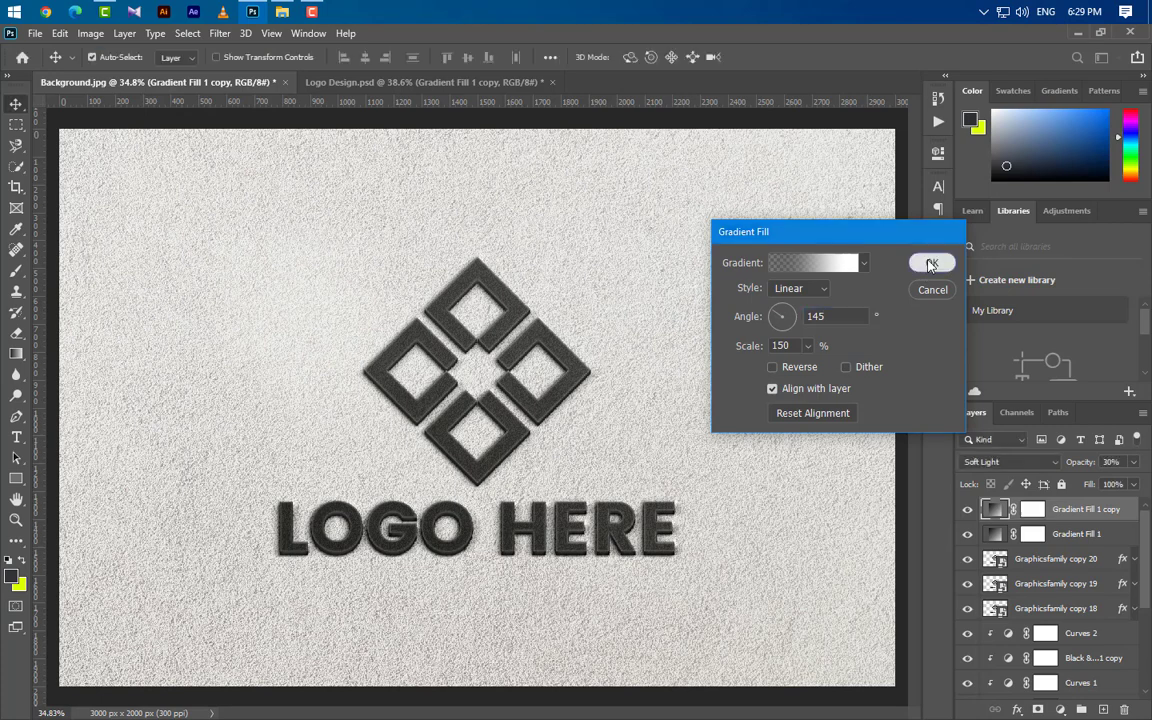
click(931, 262)
text(25)
key(Return)
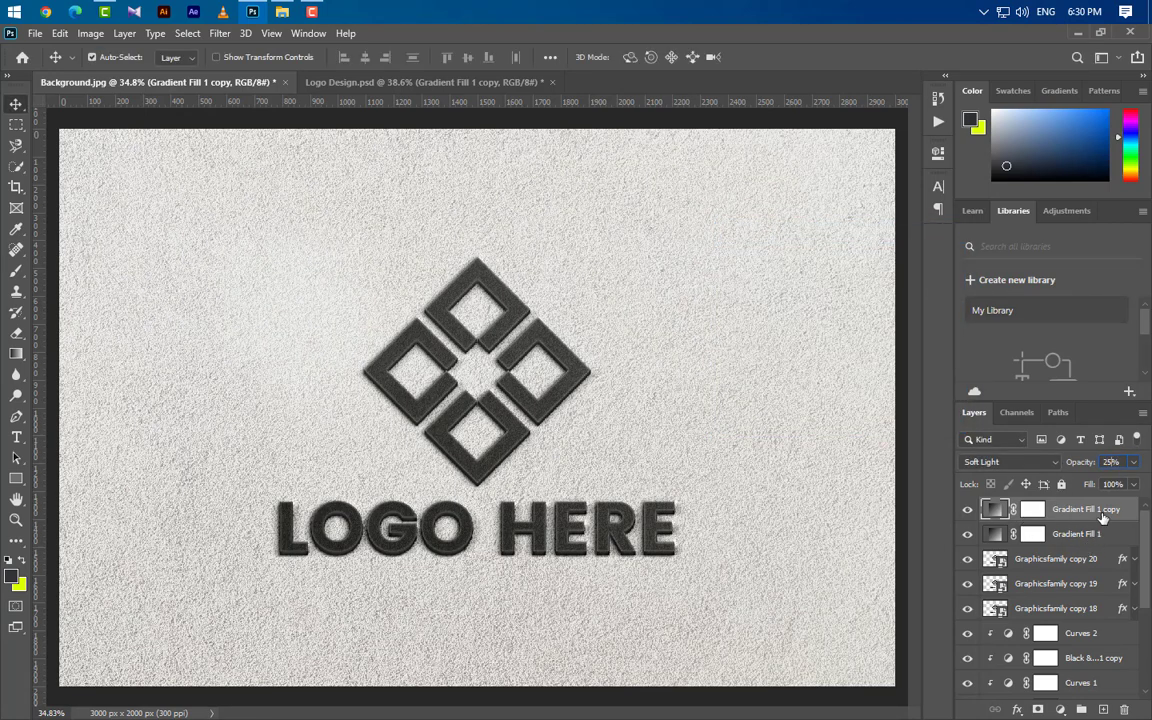
- Add a Gradient Map adjustment layer above the gradient fills and make its starting color stop black (000000)
click(1061, 710)
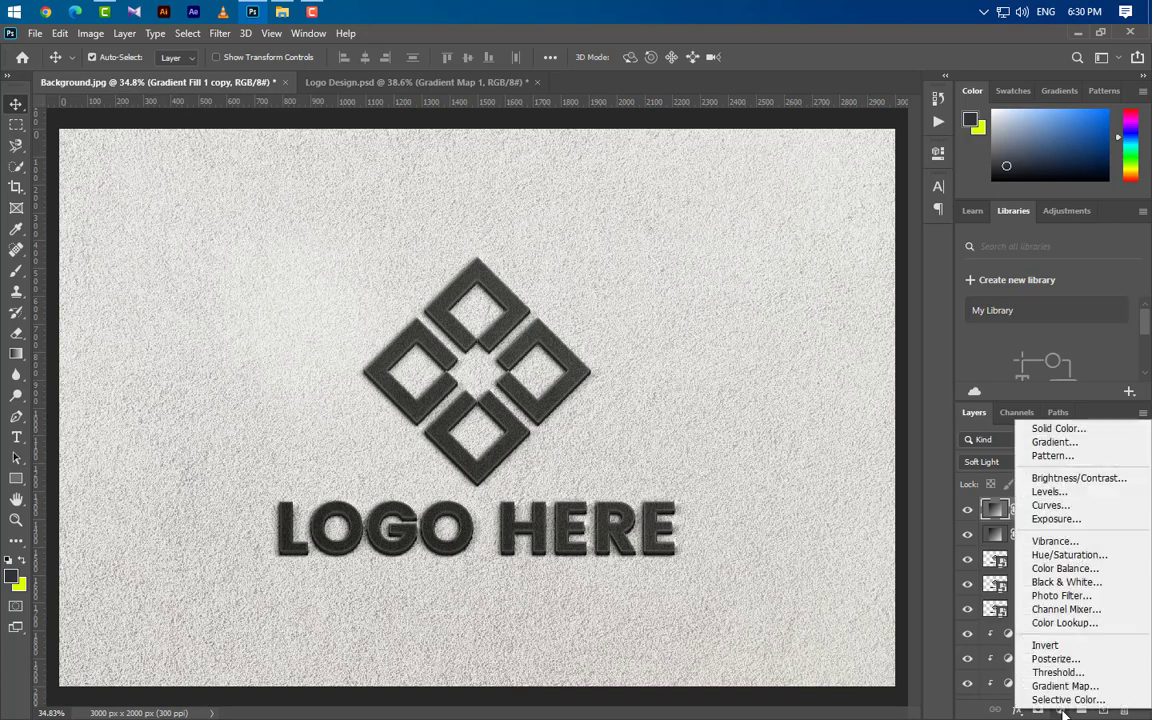
click(1064, 686)
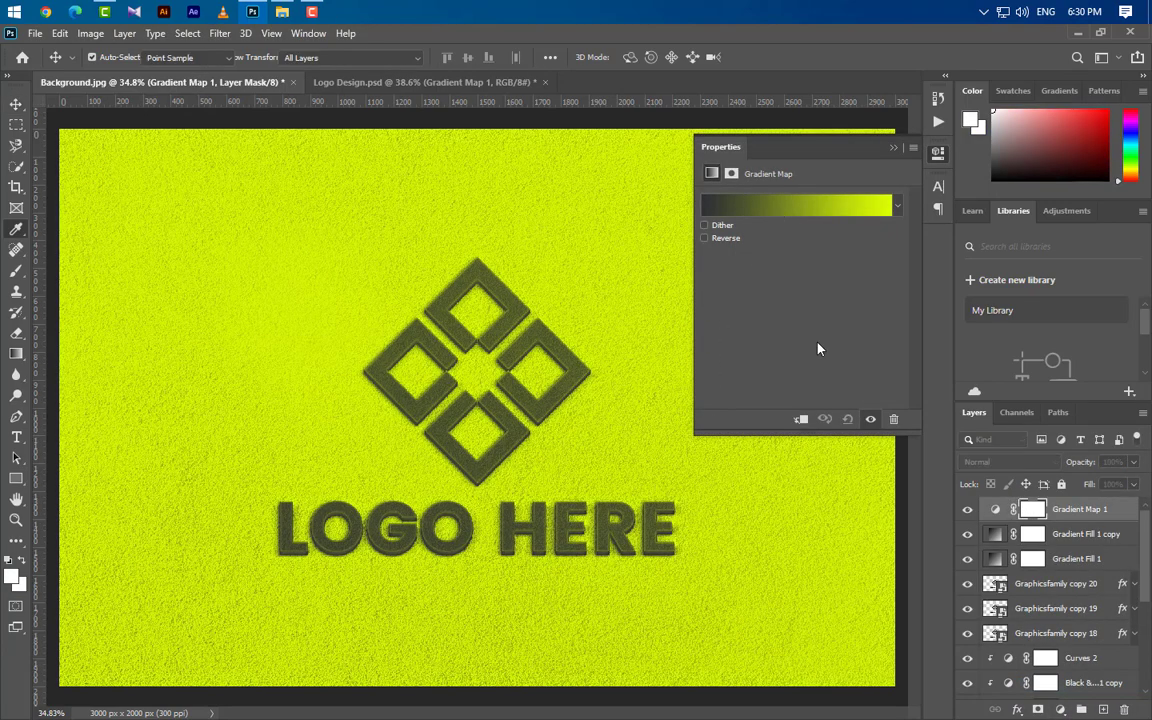
click(796, 205)
double_click(756, 416)
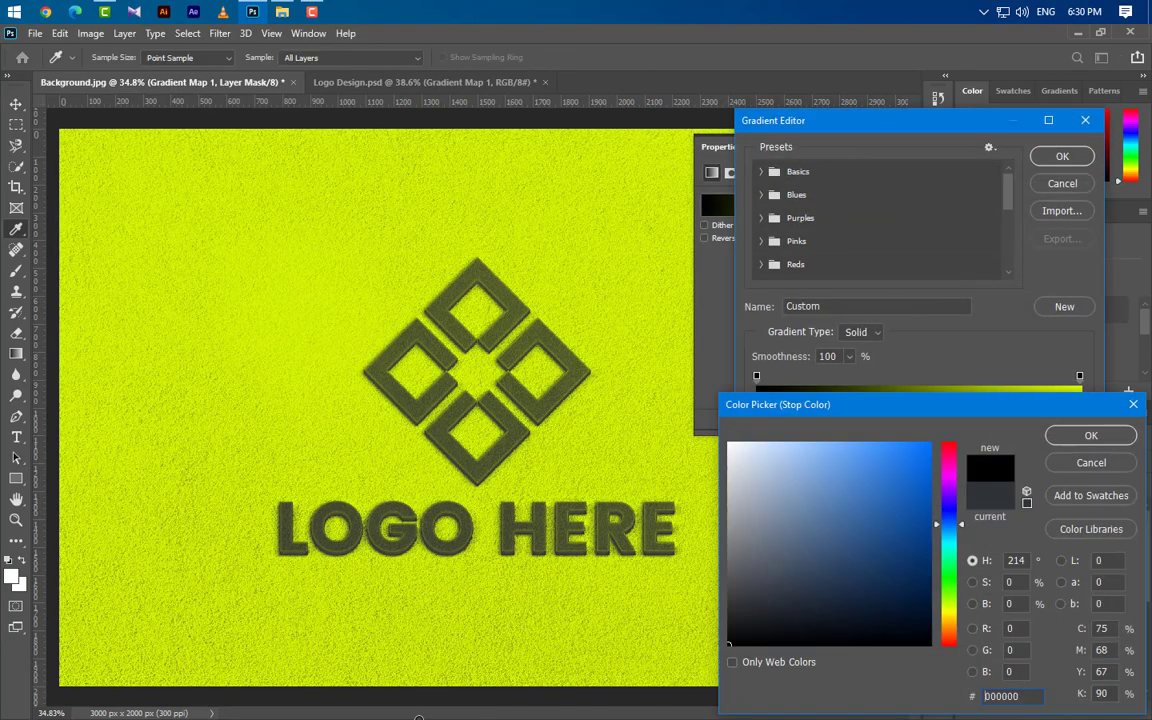
click(1091, 435)
- Make the gradient map's ending color stop white and accept the gradient
click(1079, 414)
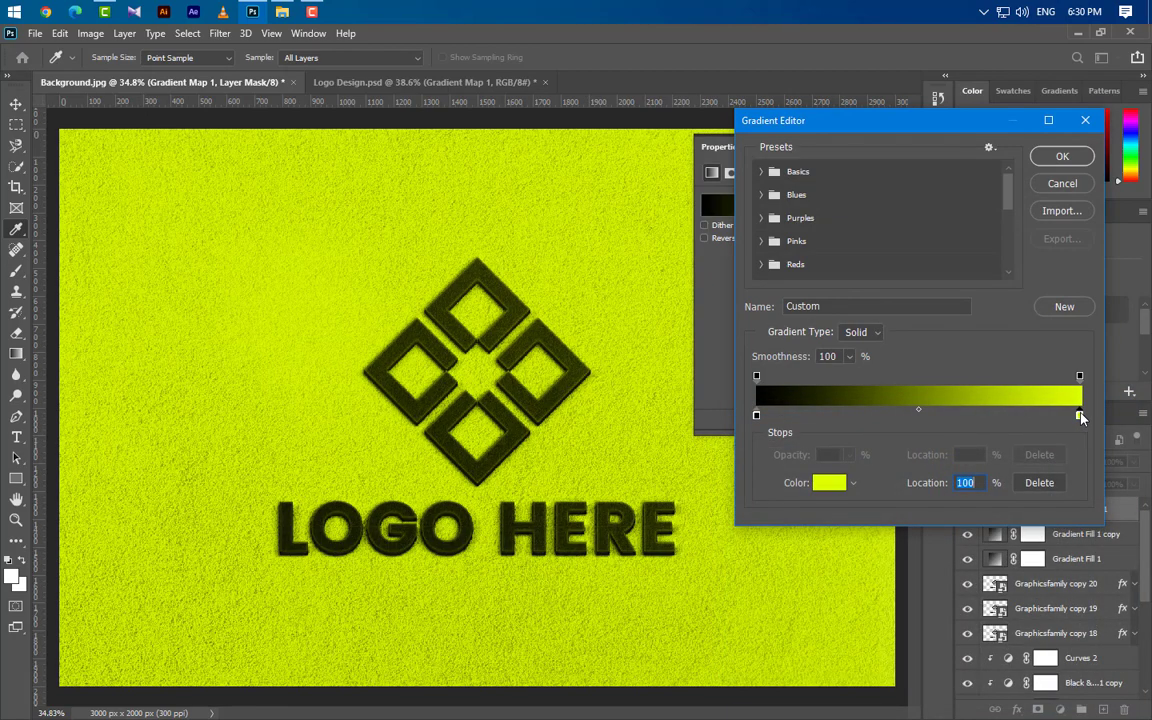
double_click(1080, 415)
drag(892, 573, 727, 400)
click(1120, 436)
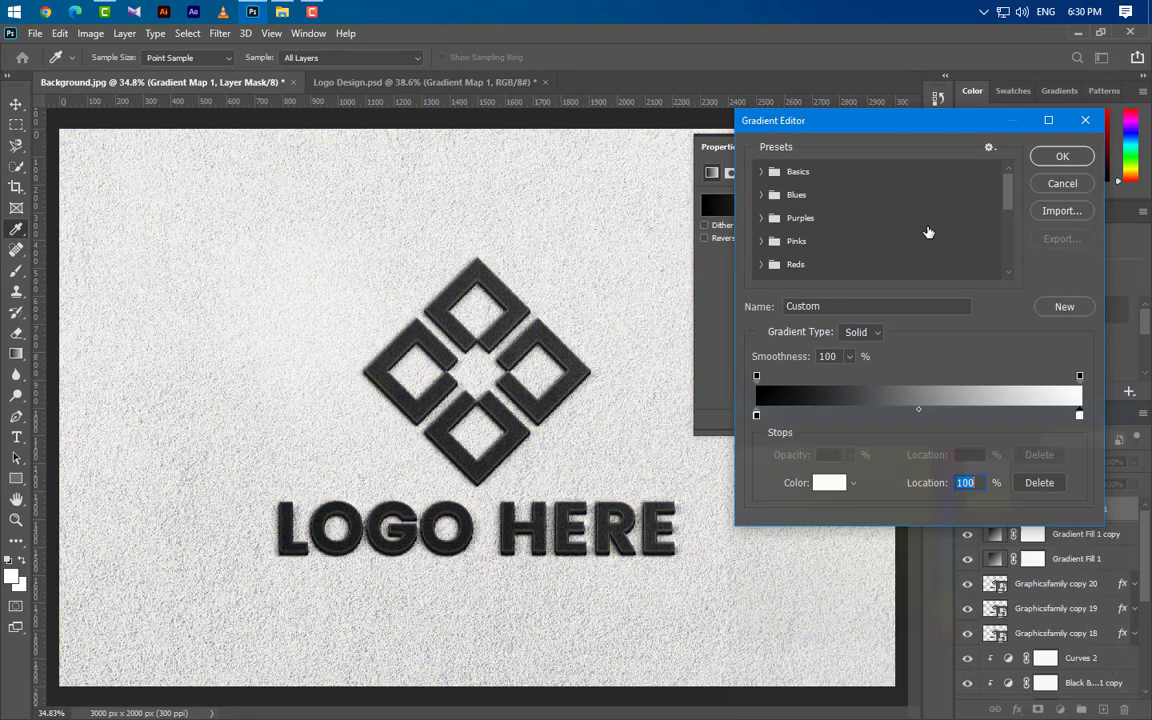
click(1062, 158)
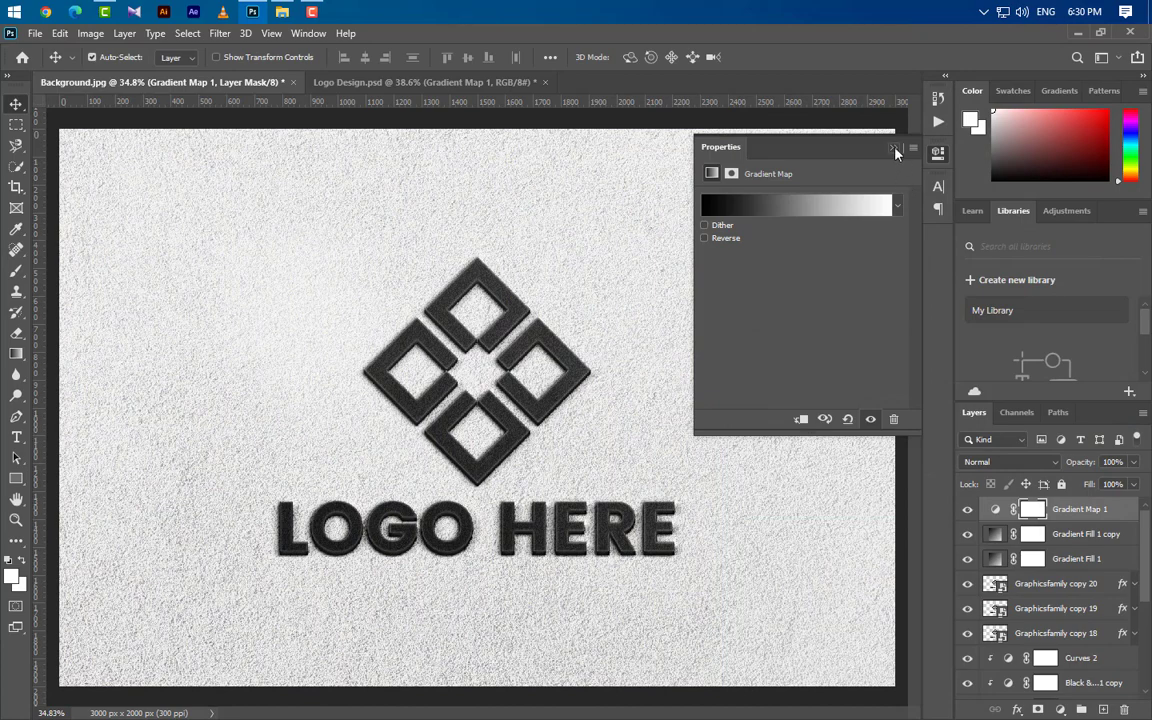
click(895, 149)
- Set the Gradient Map 1 layer to Overlay blending at 20% opacity
click(1016, 461)
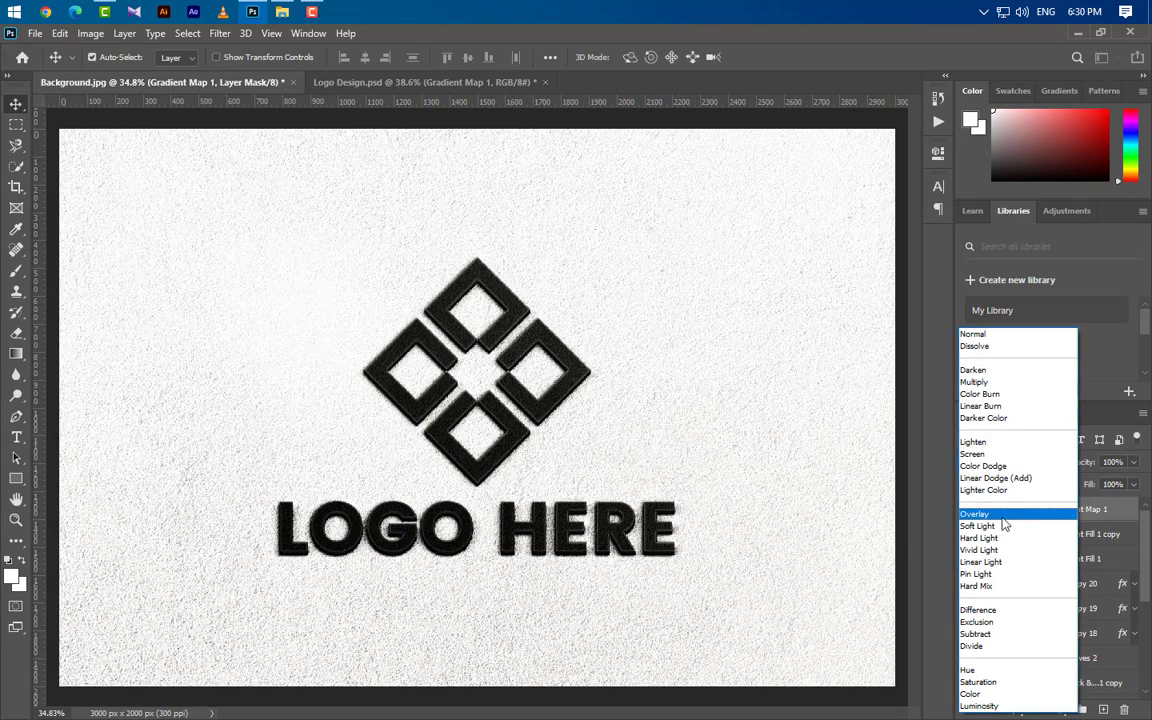
click(1003, 514)
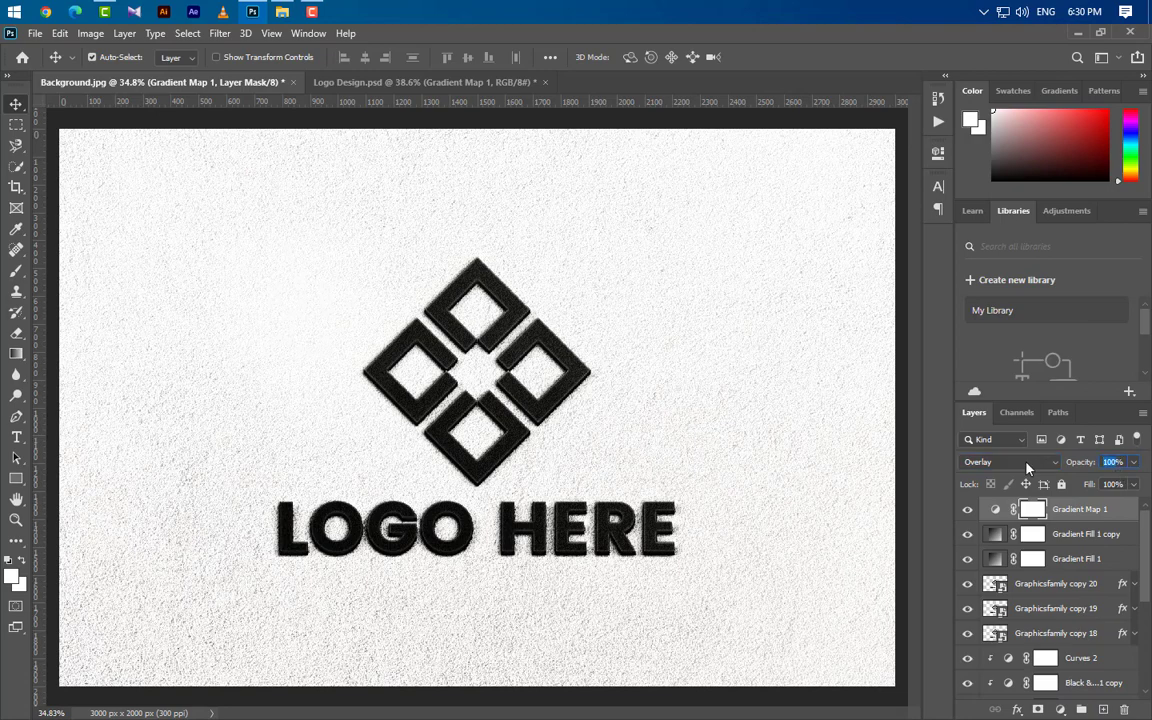
text(20)
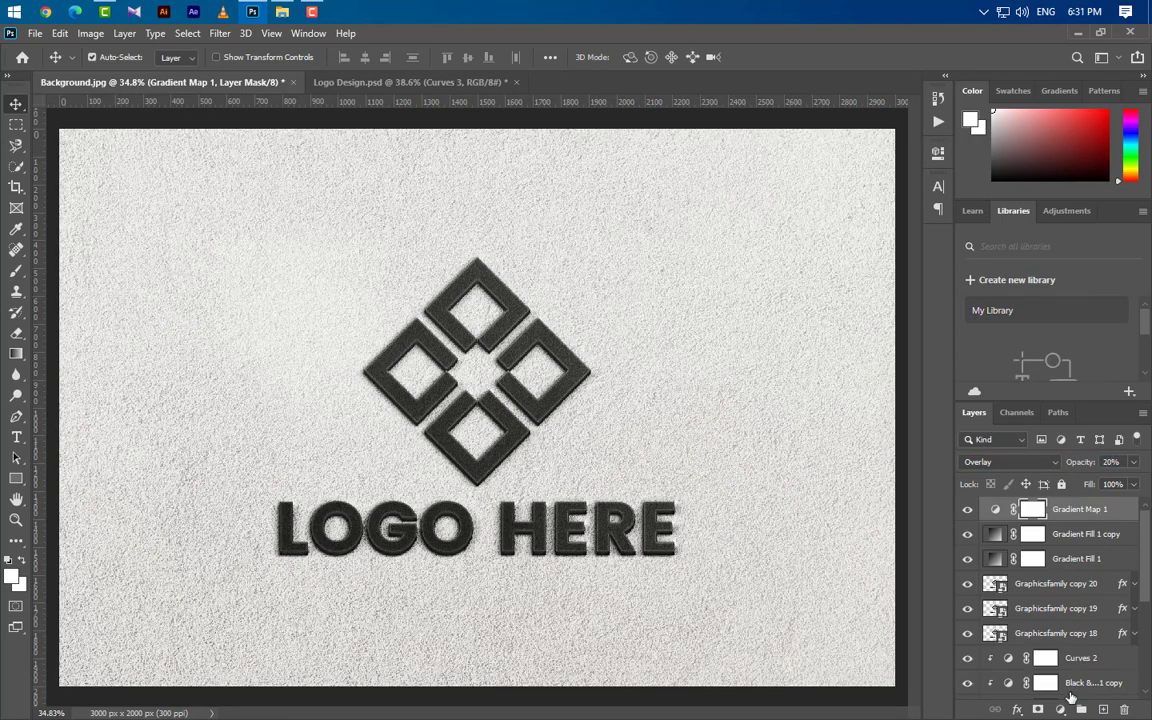
- Add a Curves adjustment layer above the gradient map and pull its RGB black and white points slightly inward
click(1060, 708)
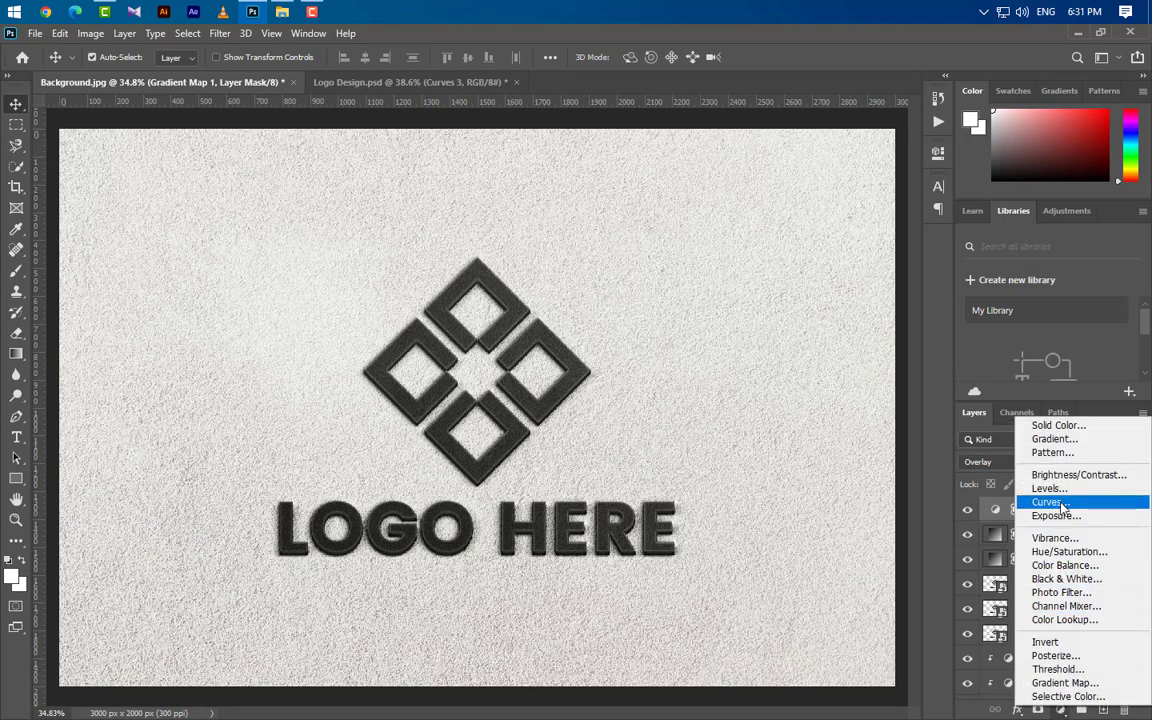
click(1062, 504)
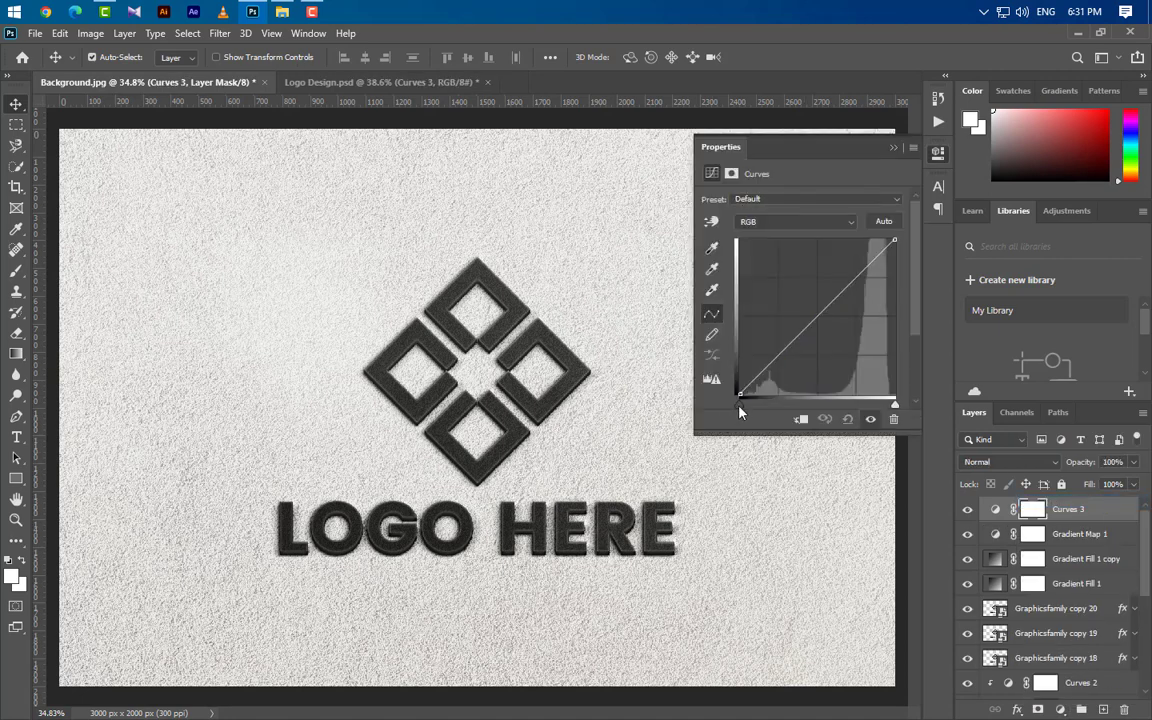
drag(739, 406, 745, 406)
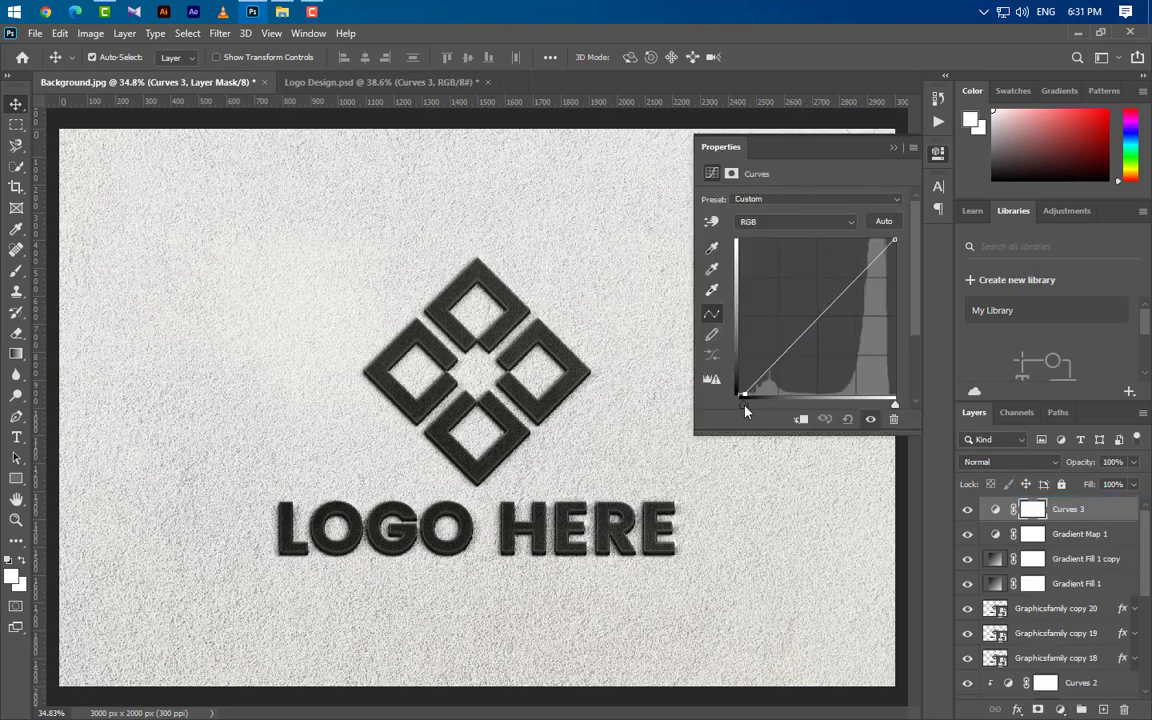
drag(895, 405, 892, 405)
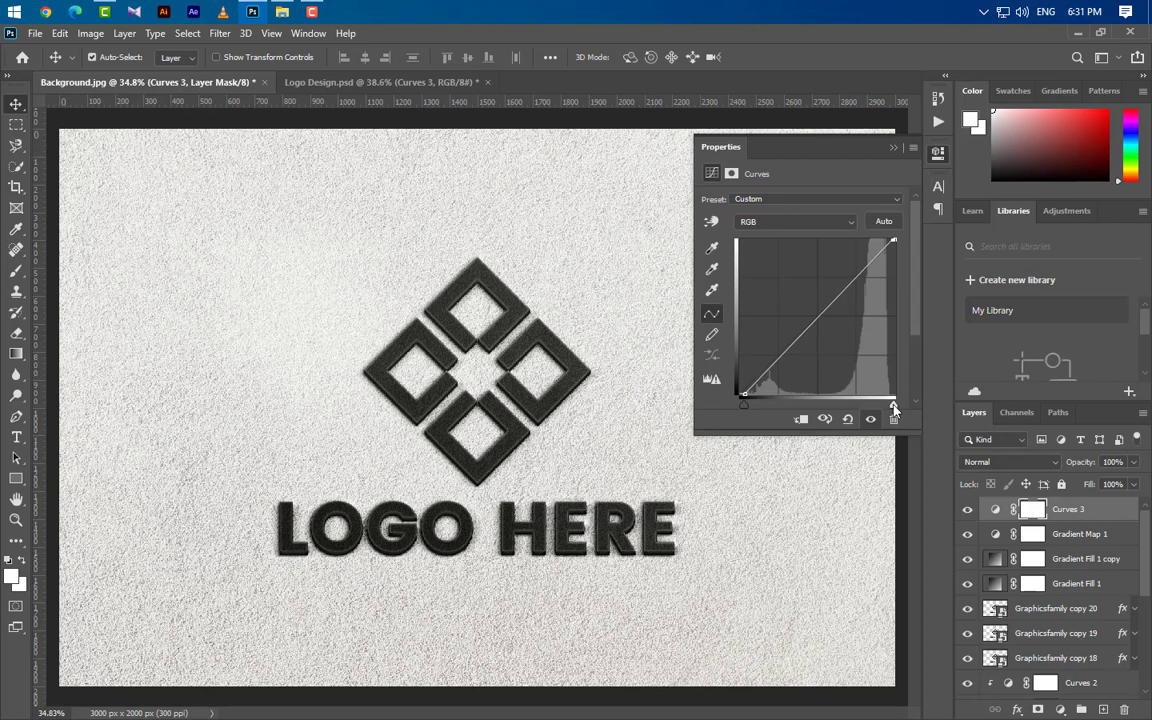
- Pull the black and white points of the new Curves layer's Blue channel slightly inward
click(818, 224)
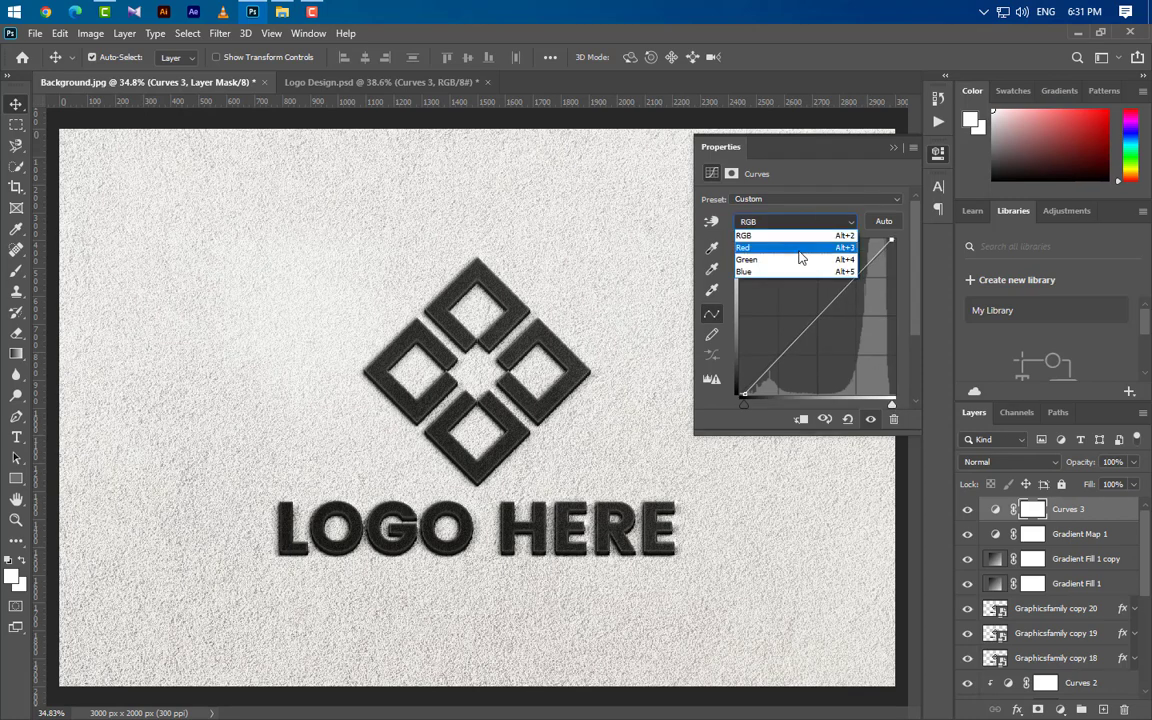
click(748, 270)
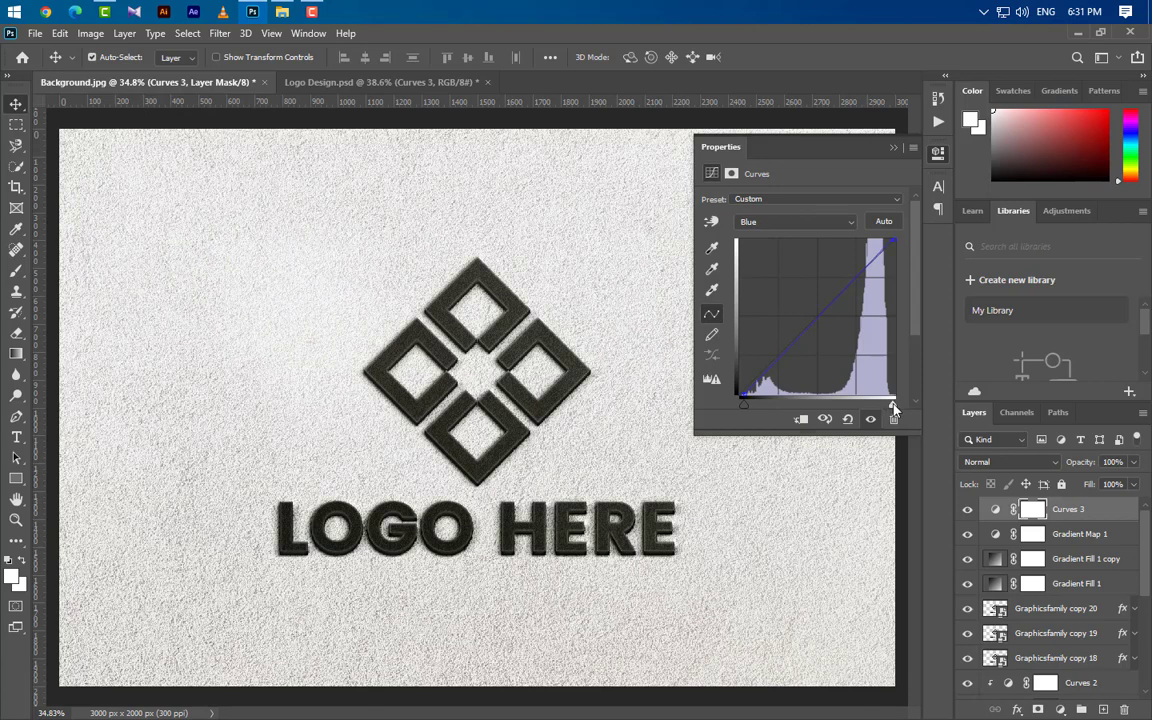
click(895, 149)
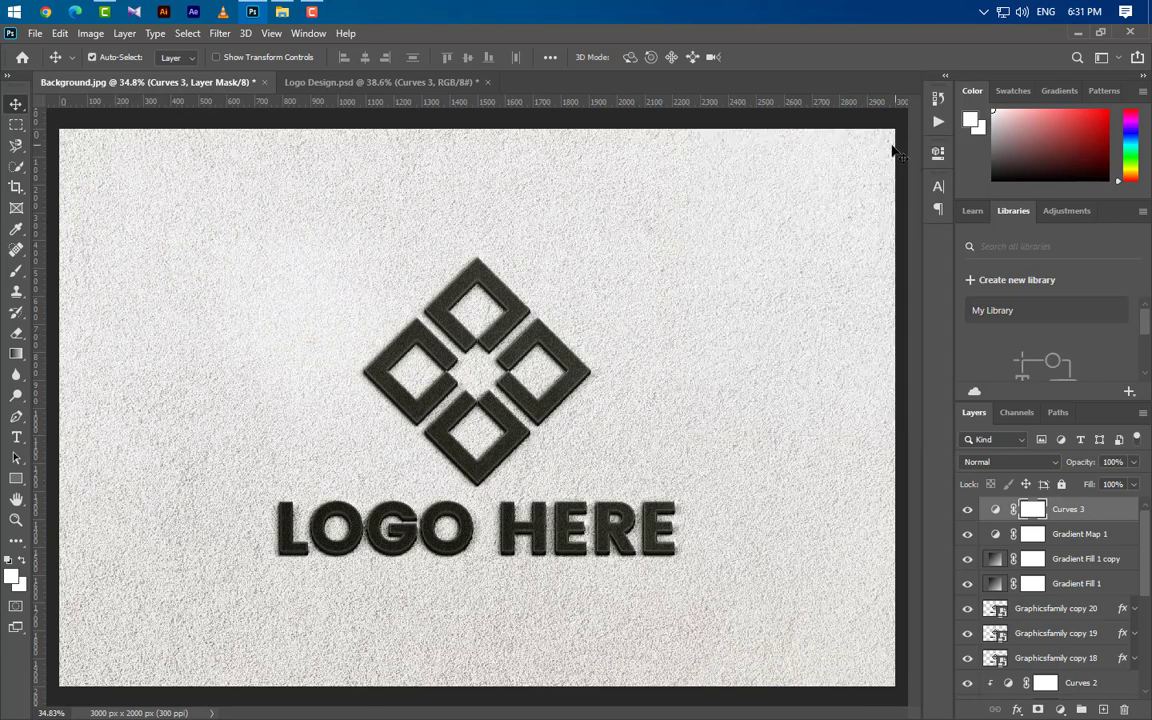
- Place a duplicate of Graphicsfamily copy 20 without layer effects at the top of the layer stack with 0% opacity
click(1060, 612)
key(ctrl+j)
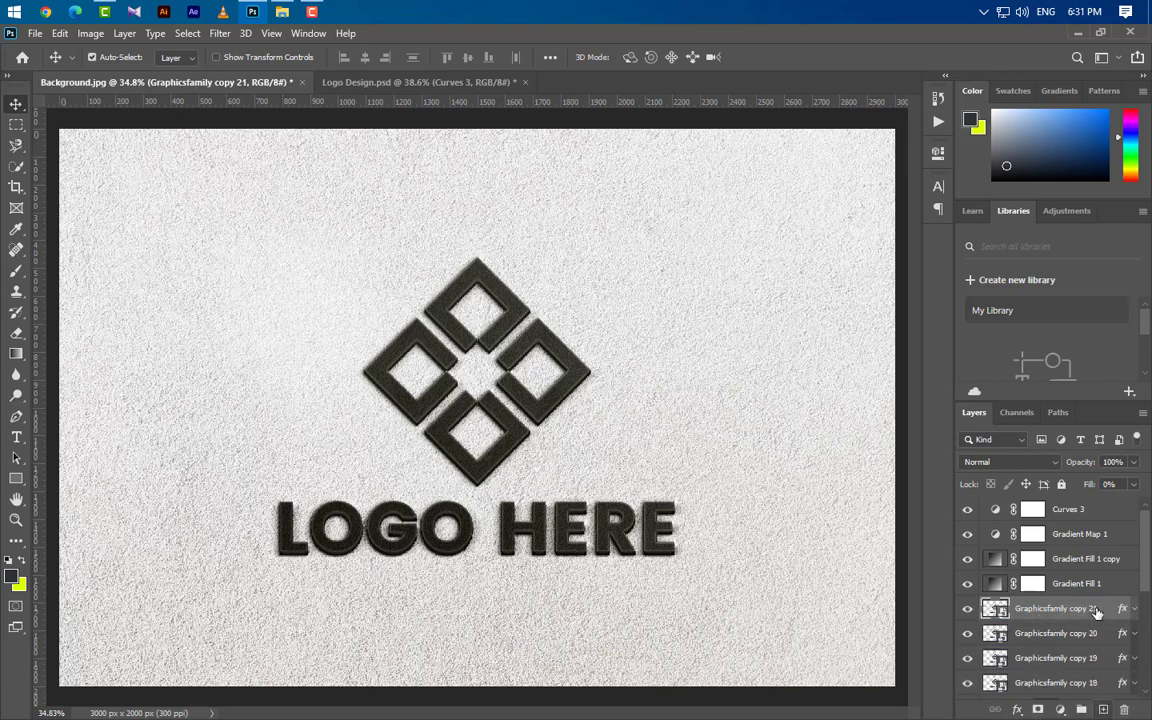
drag(1097, 612, 1124, 709)
click(1134, 463)
drag(1136, 483, 1060, 482)
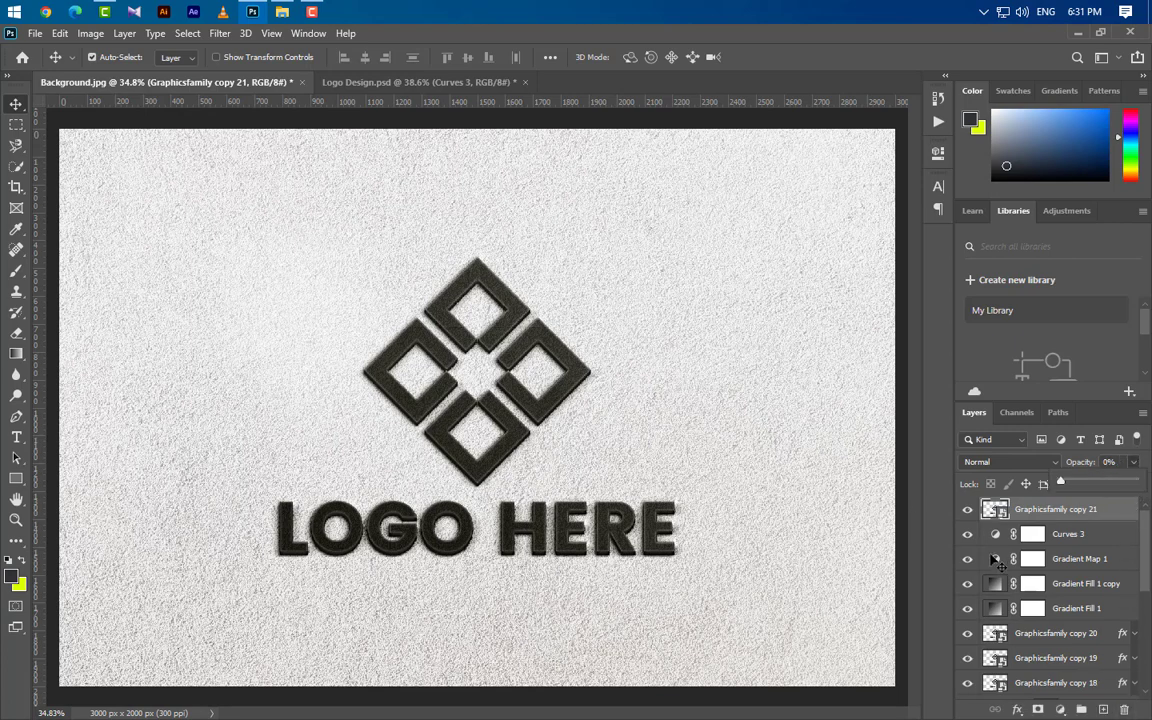
- Rename the topmost logo layer "Your Logo Here"
double_click(1059, 510)
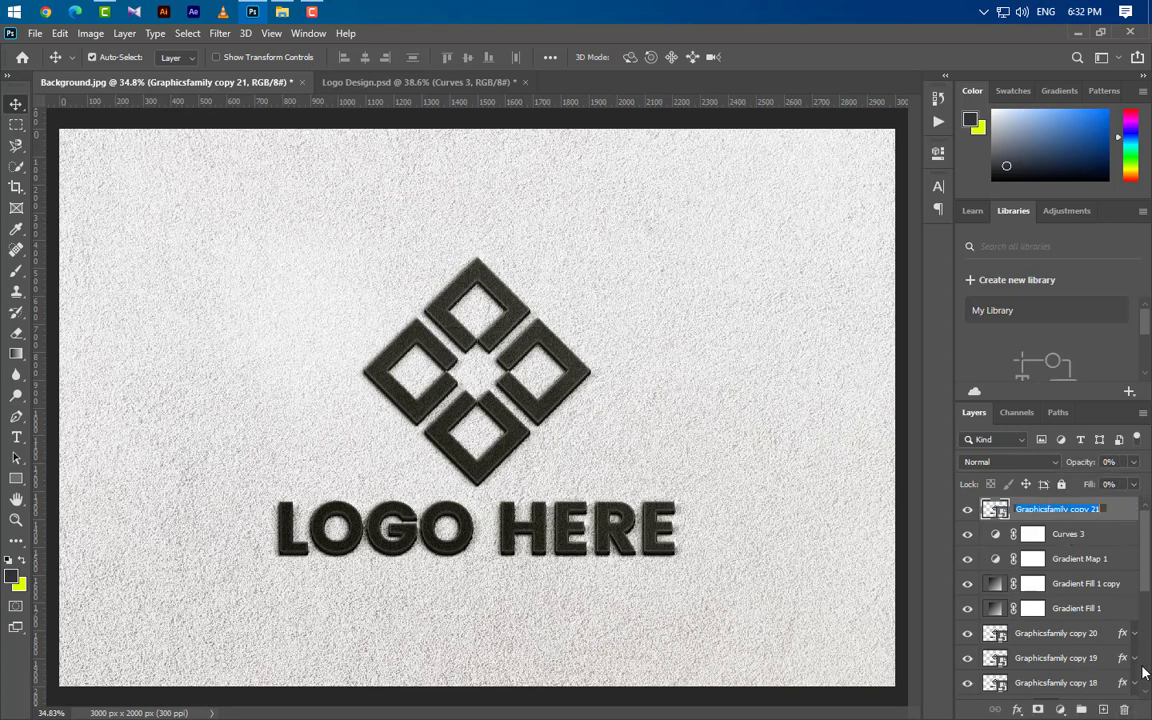
text(Your Logo Here)
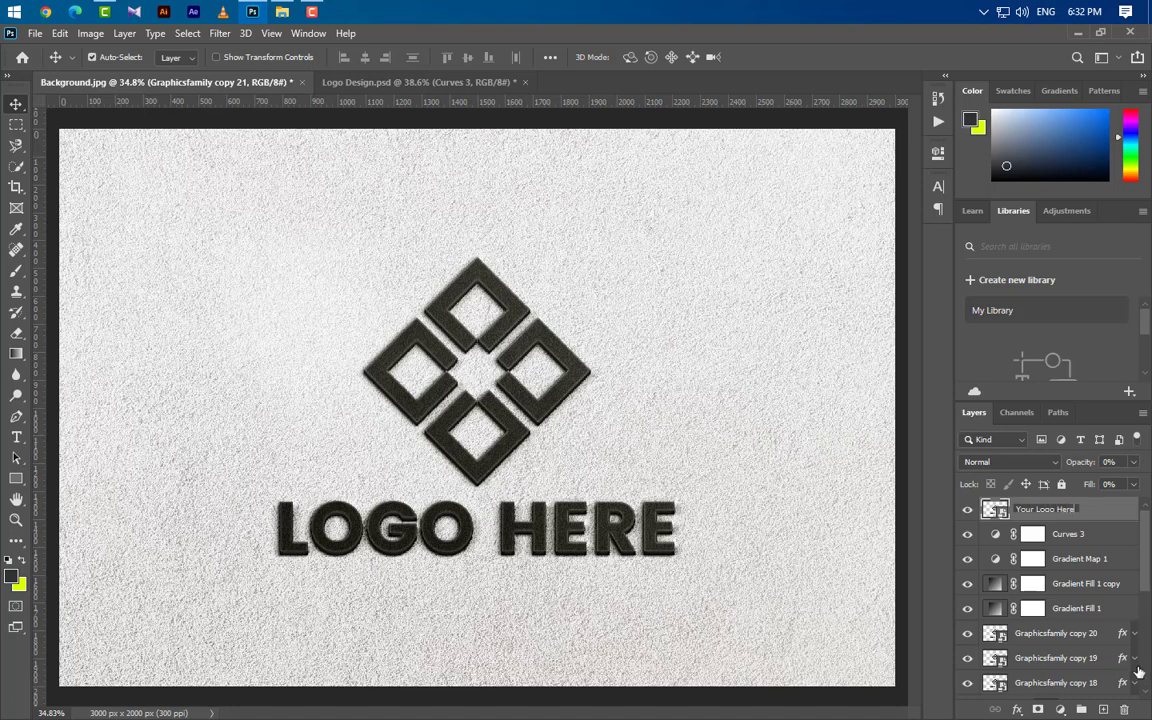
key(Return)
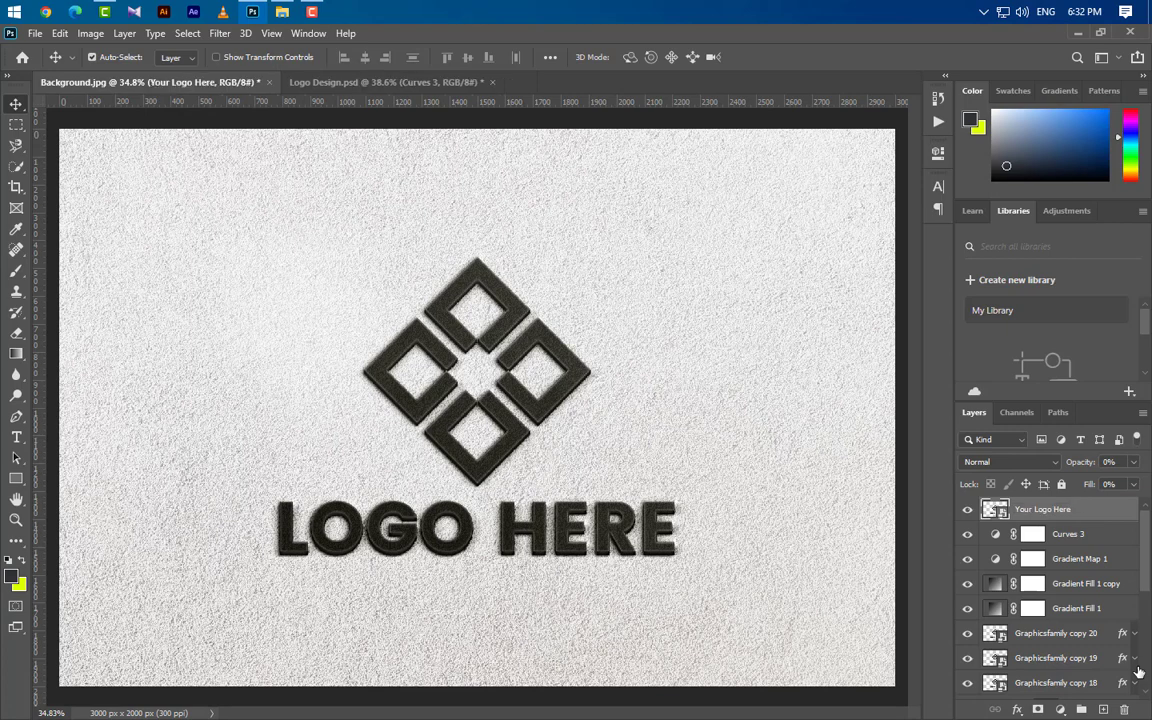
- Open the Your Logo Here smart object's contents and bring in the colored logo from Logo Design.psd
double_click(1000, 514)
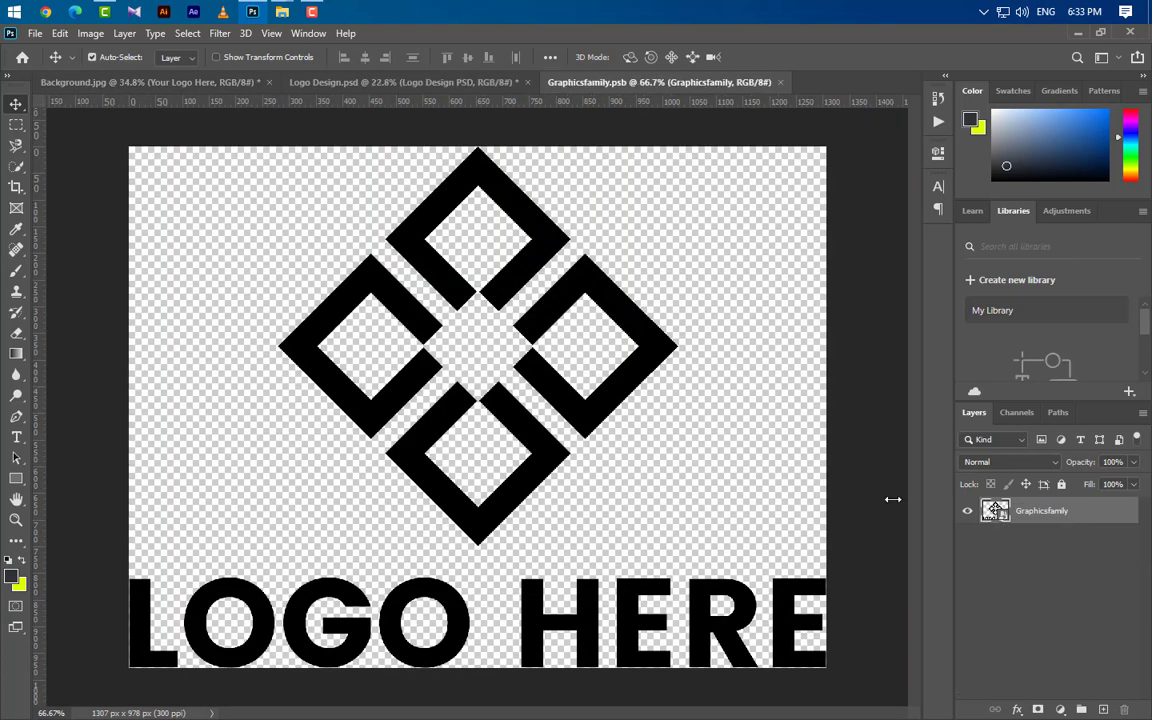
click(431, 88)
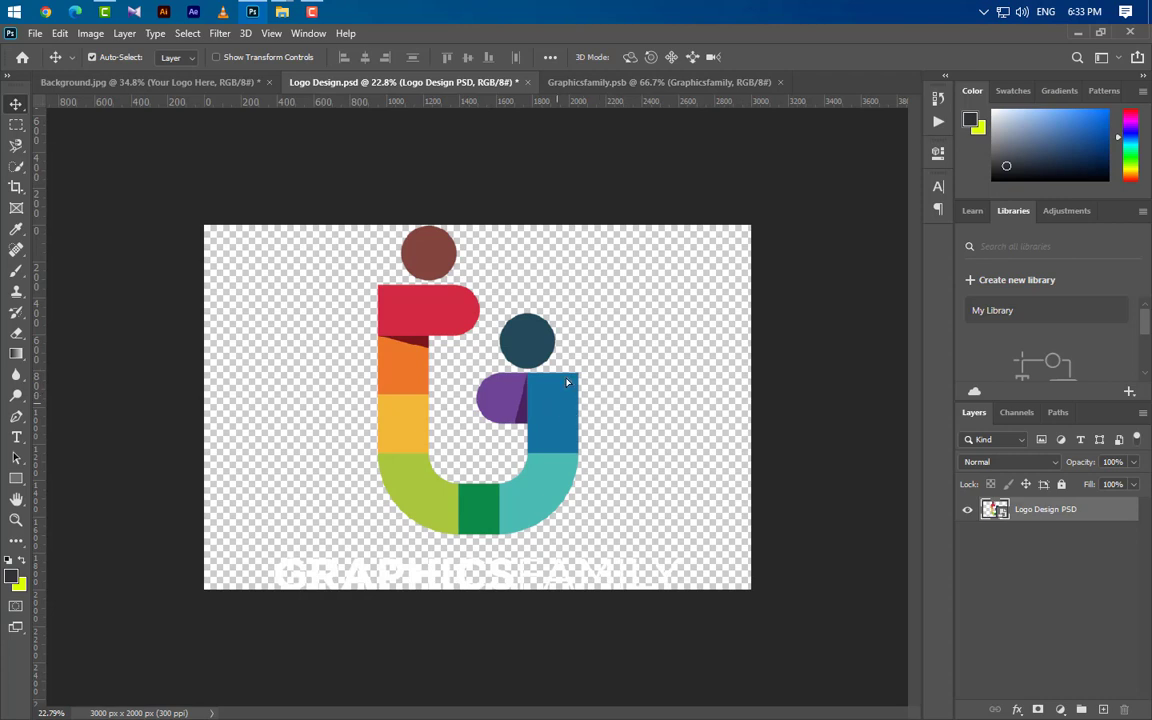
drag(560, 376, 478, 425)
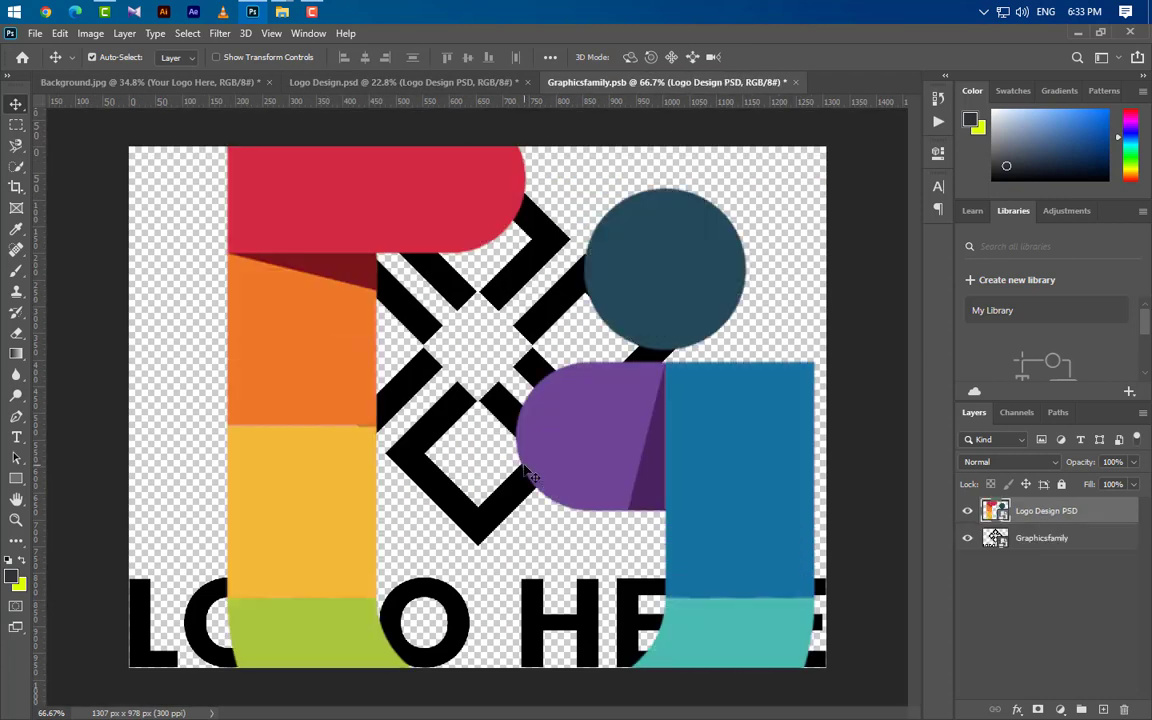
- Scale the placed logo to about 11.74% so it fits the canvas height, and center it horizontally
scroll(478, 430, down, 3)
key(ctrl+t)
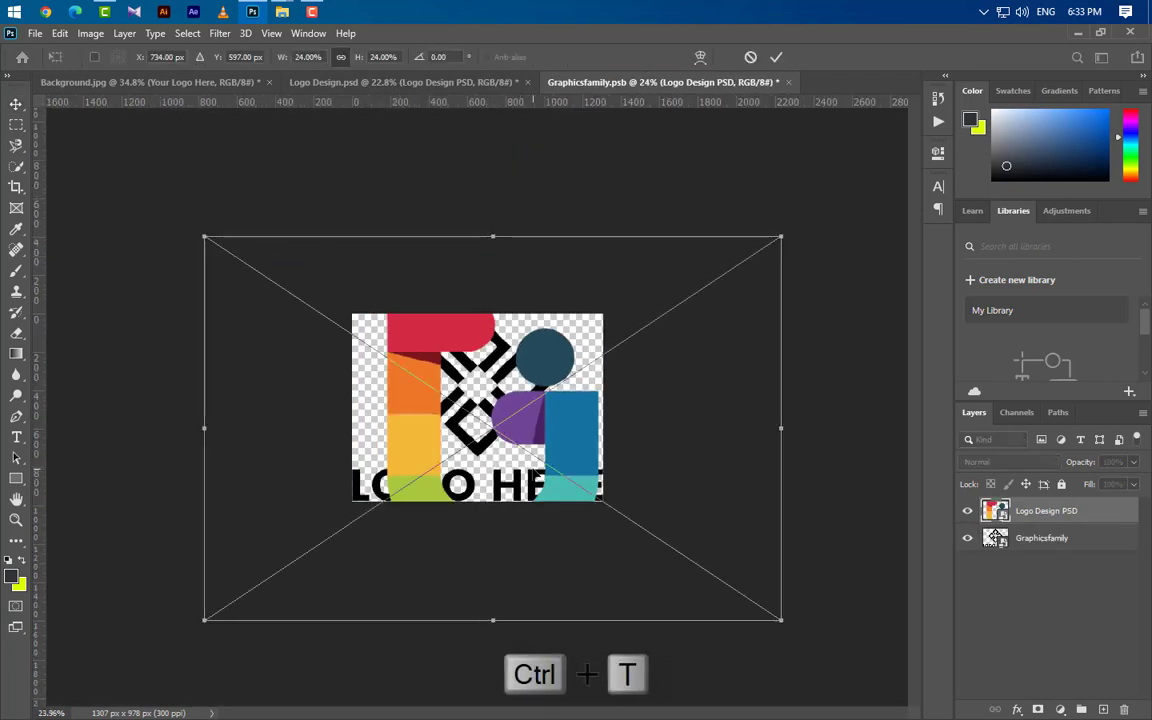
drag(494, 231, 494, 314)
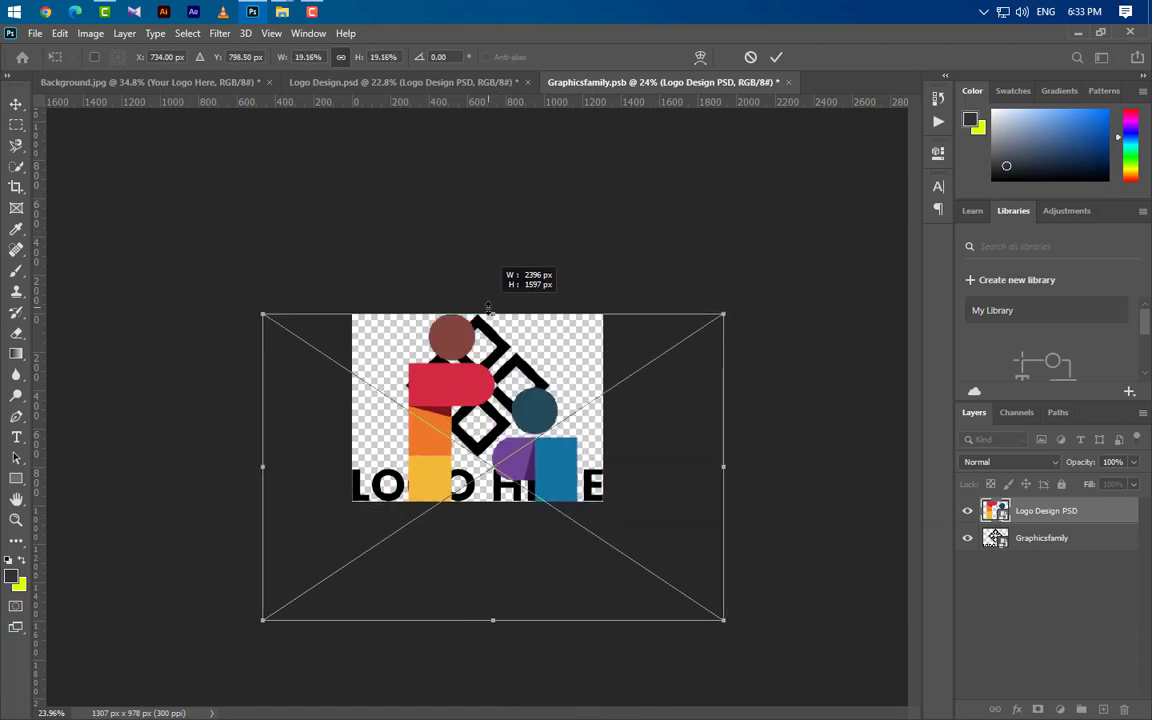
drag(497, 620, 498, 502)
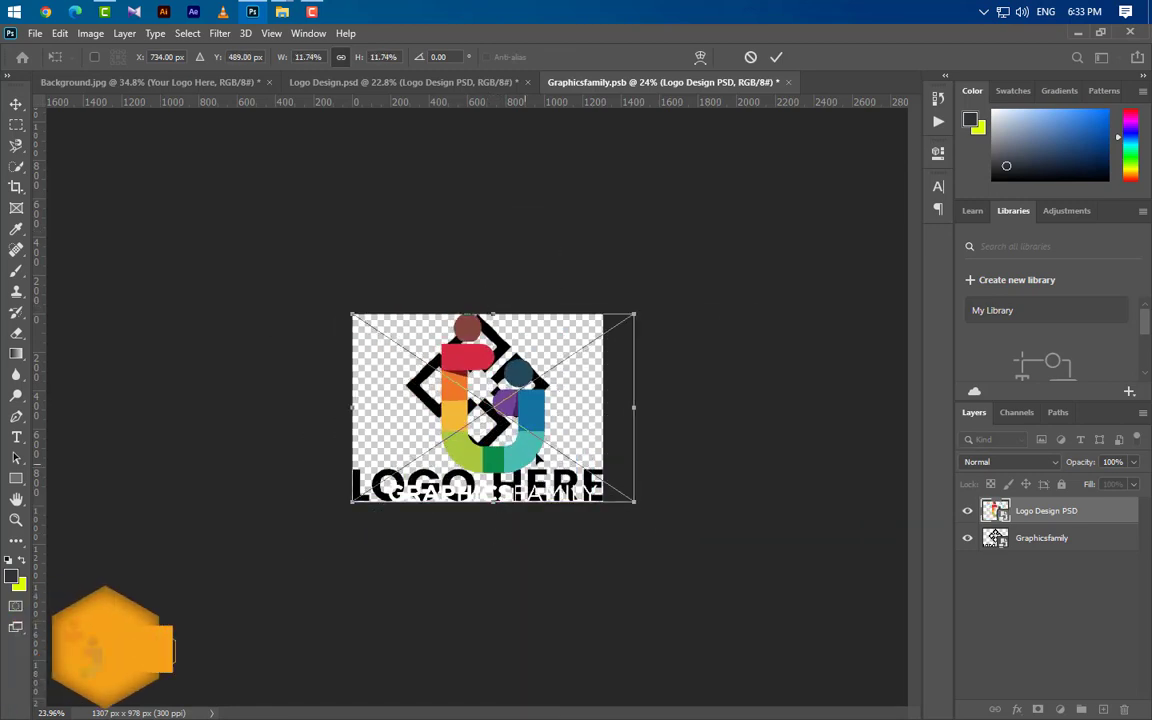
drag(556, 443, 541, 440)
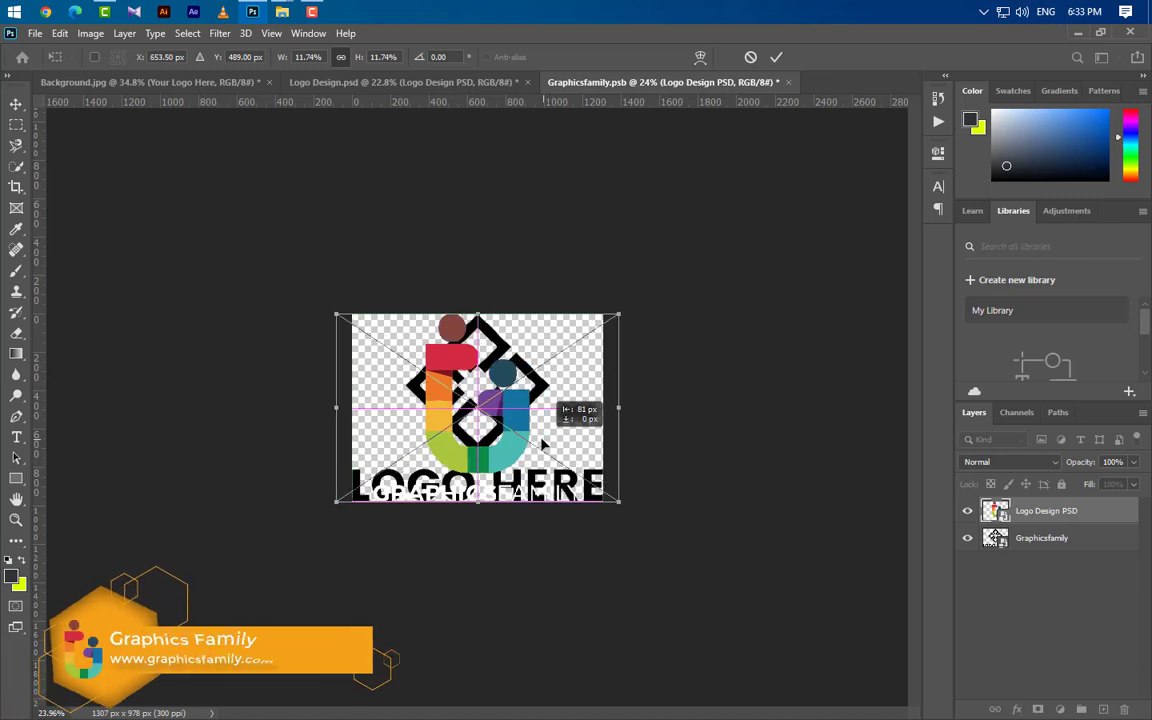
click(776, 57)
- Hide the original Graphicsfamily layer, save and close the smart object, and return to the Background.jpg mockup
click(967, 538)
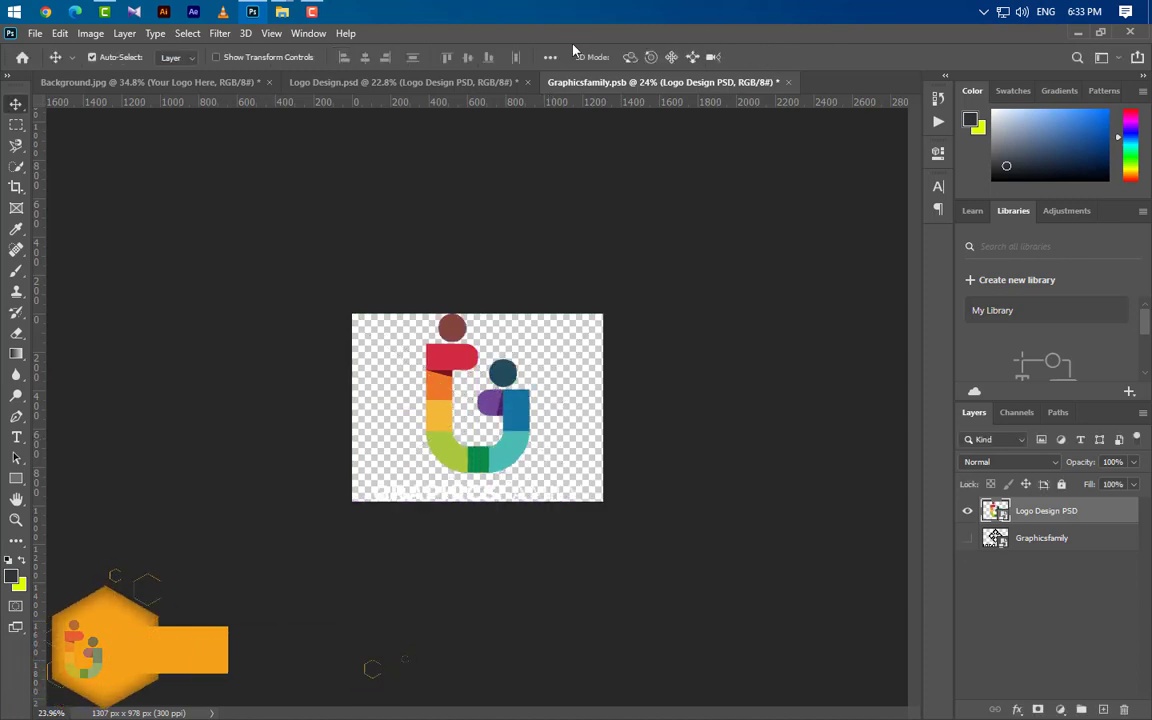
click(788, 82)
click(492, 292)
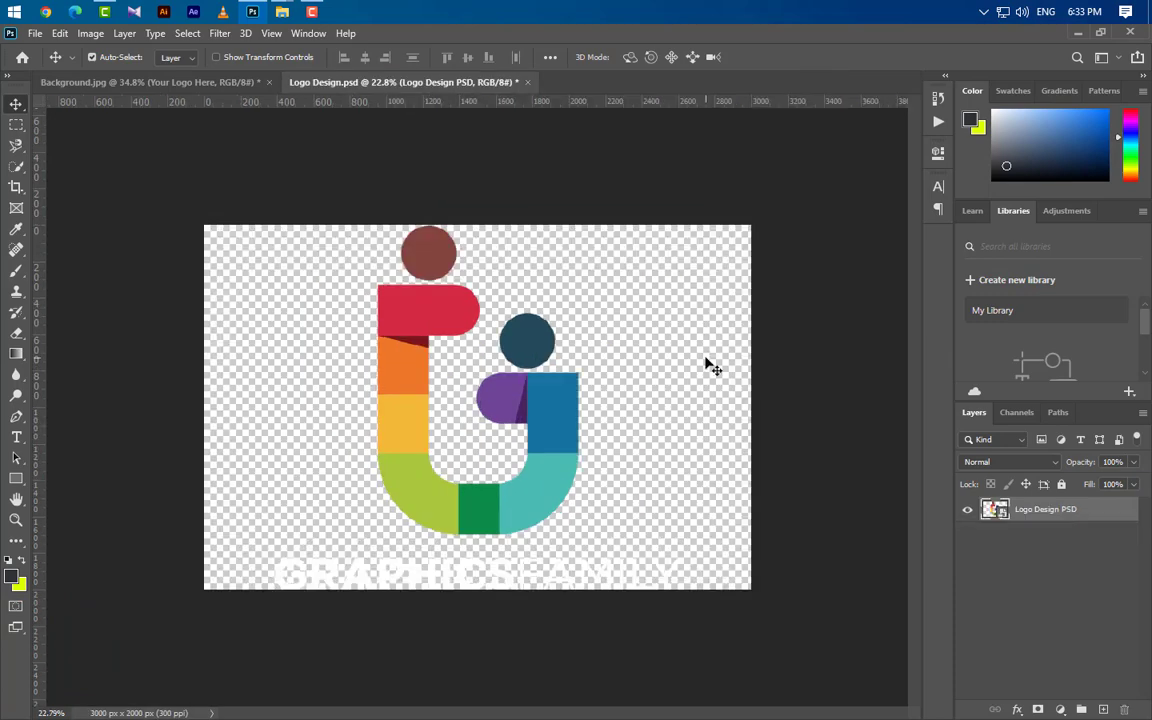
click(186, 83)
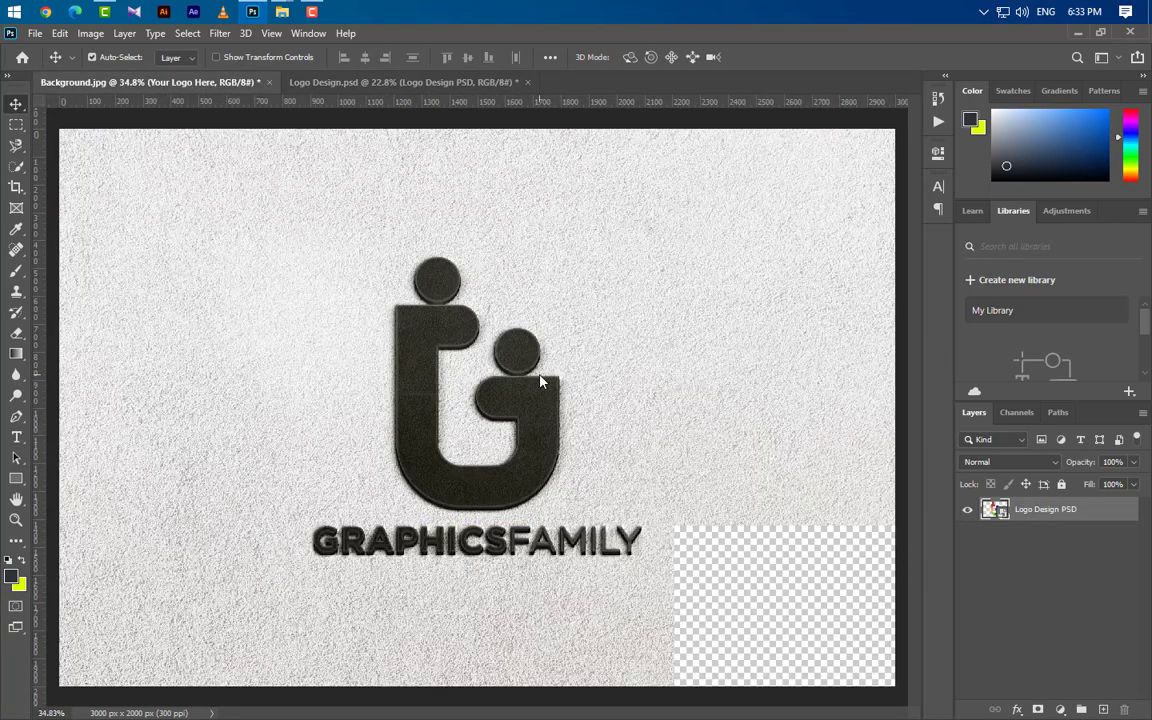
scroll(541, 381, down, 2)
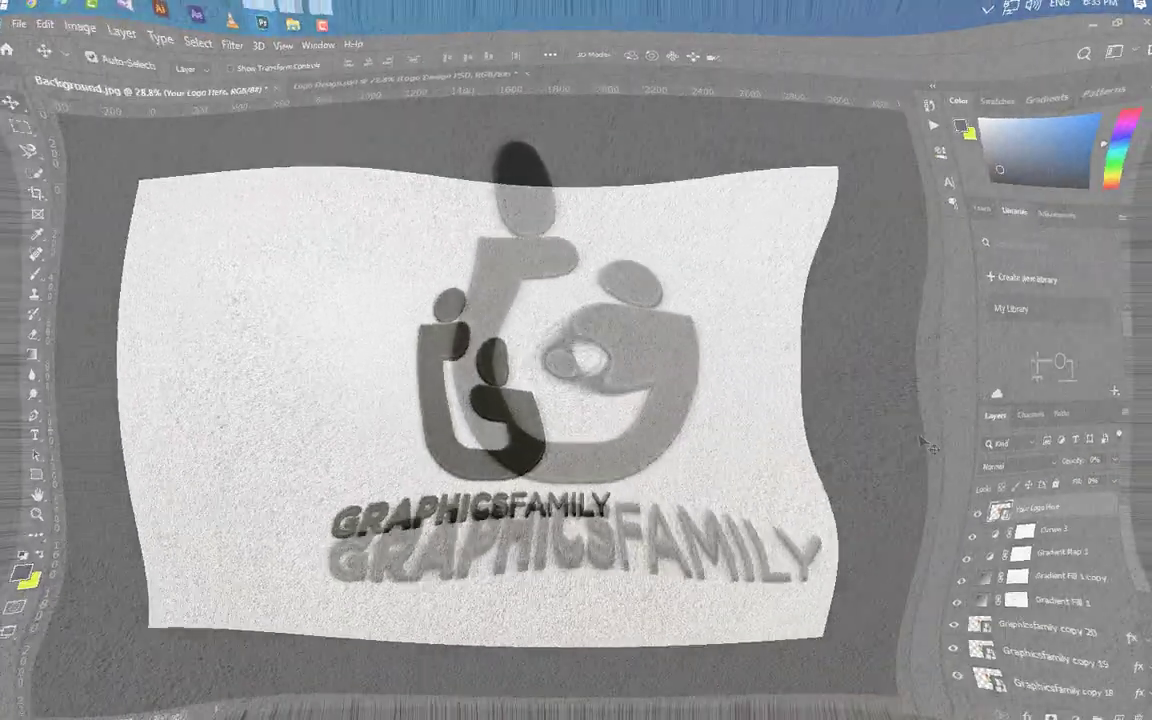